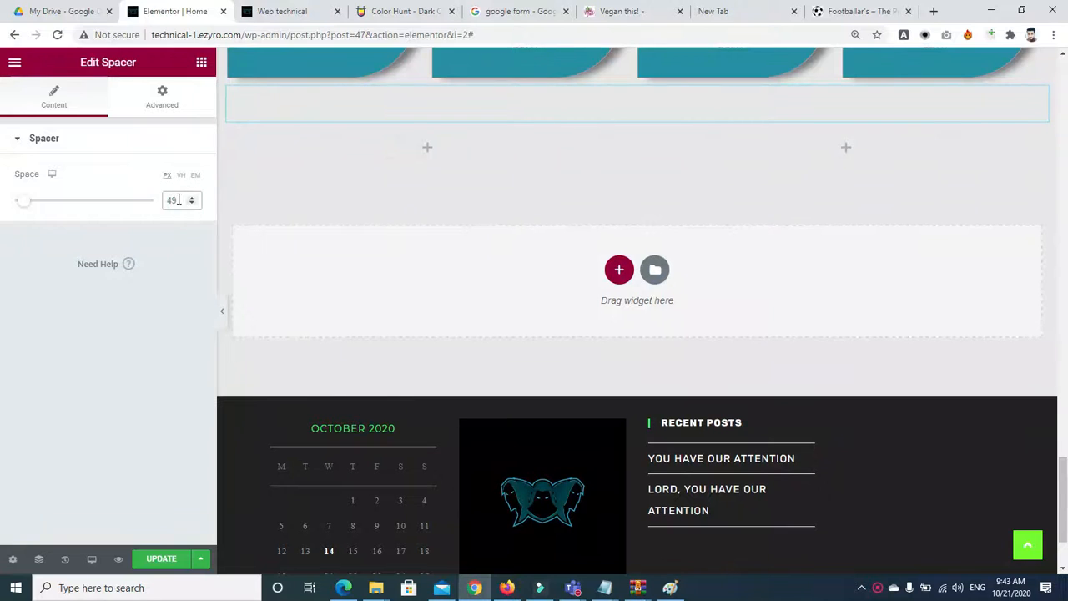
Set the spacer's space to 80 px and give the empty two-column section below it a minimum height of 423.
type("80")
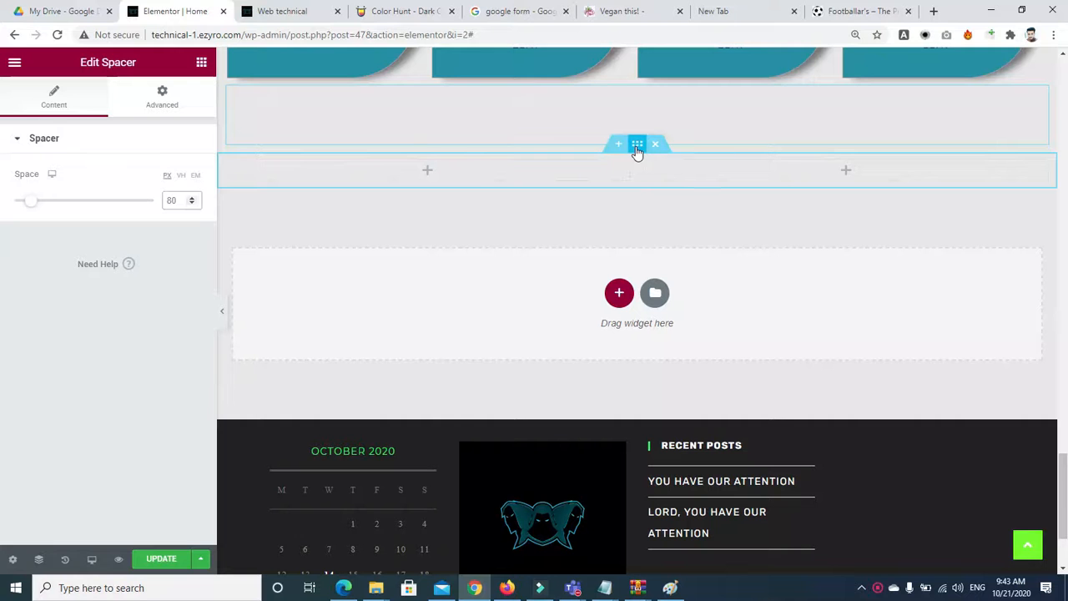
left_click(637, 146)
left_click(142, 264)
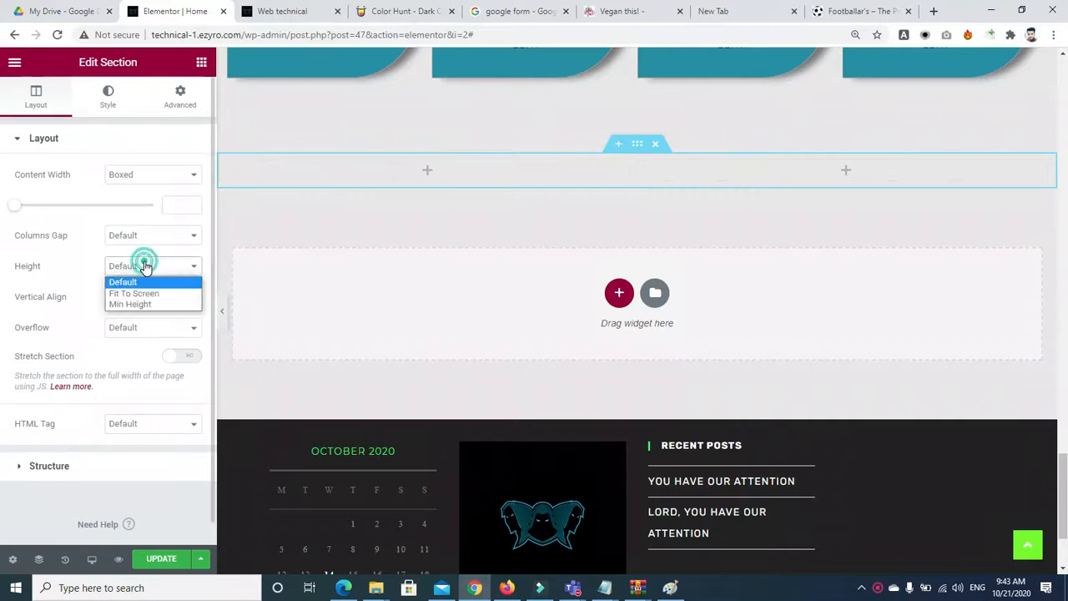
left_click(131, 304)
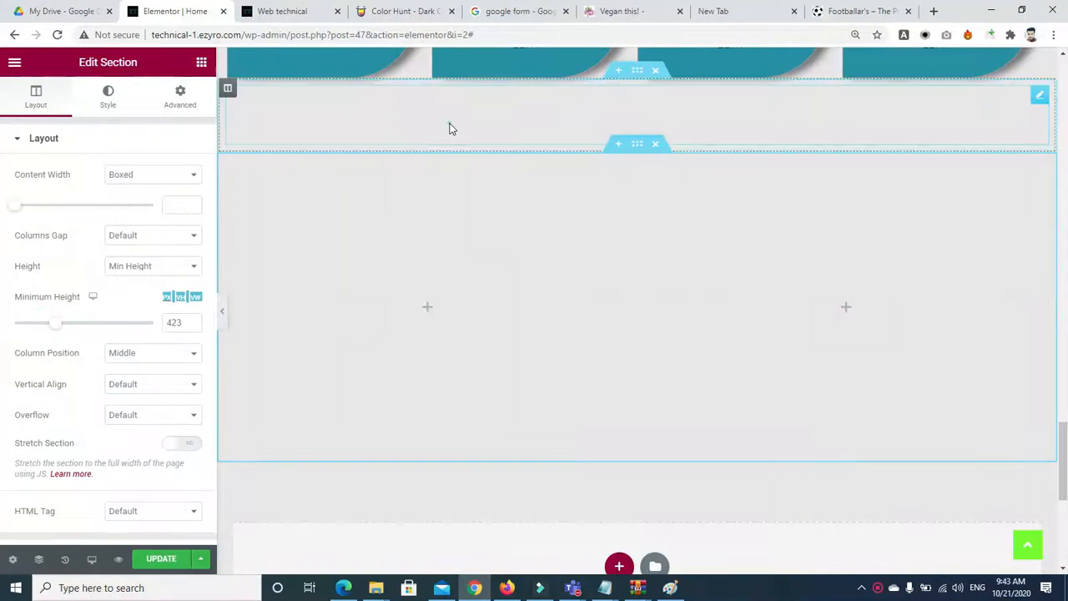
Add a Heading widget to the first column of the empty two-column section.
left_click(535, 141)
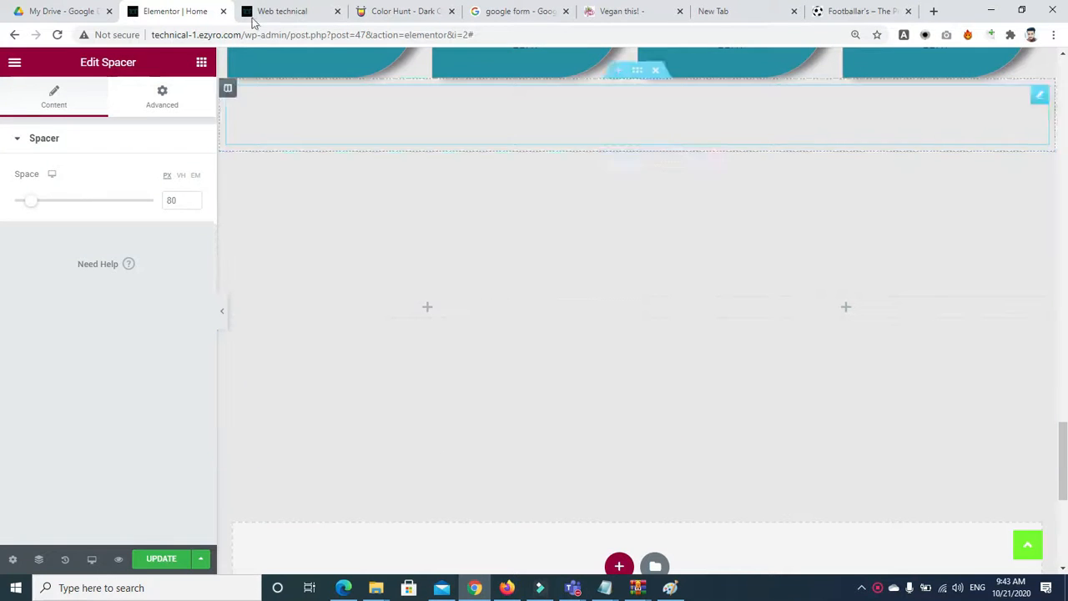
left_click(202, 65)
left_click_drag(136, 208, 441, 306)
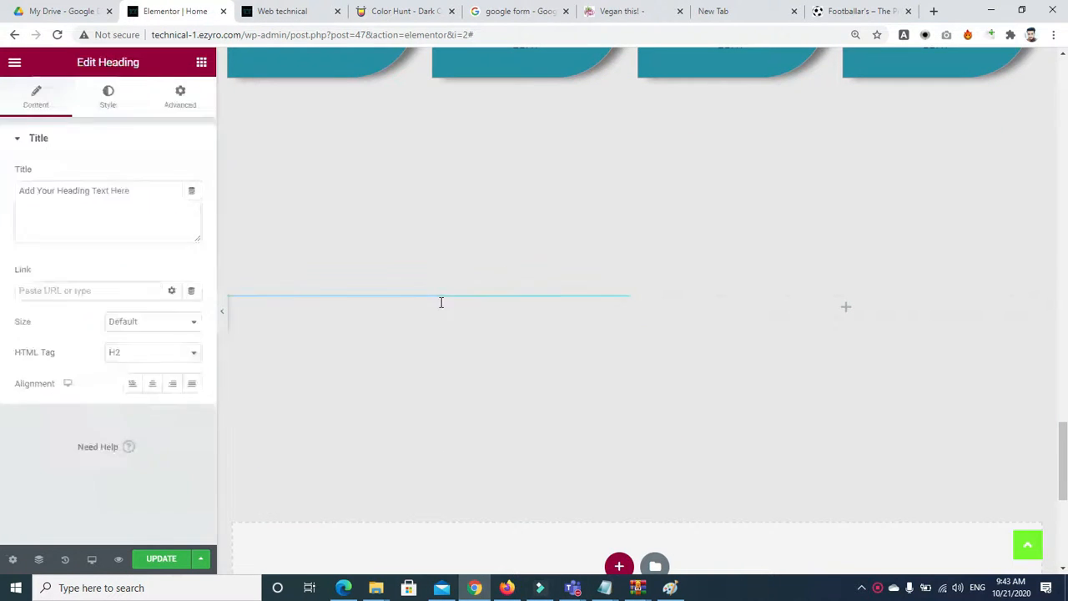
left_click(177, 106)
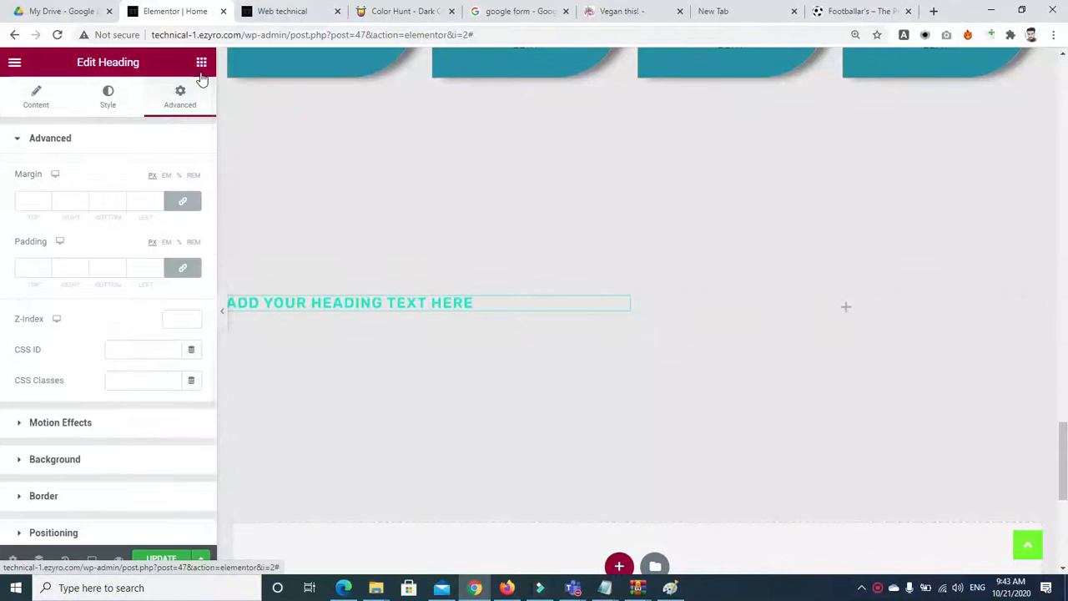
Add a Text Editor widget directly below the new heading.
left_click(201, 67)
left_click_drag(152, 284, 399, 340)
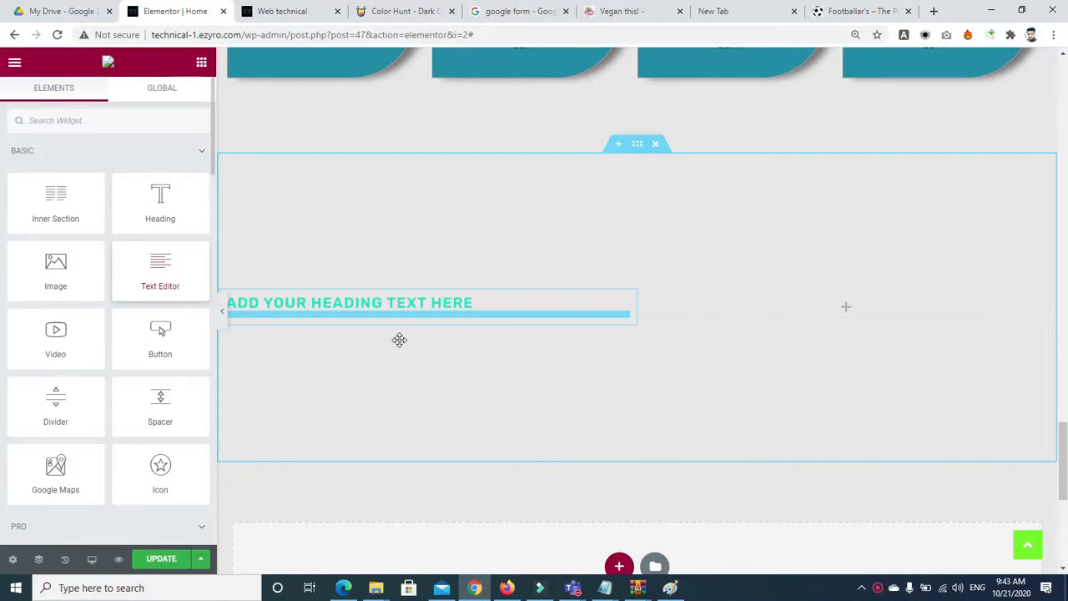
left_click(400, 340)
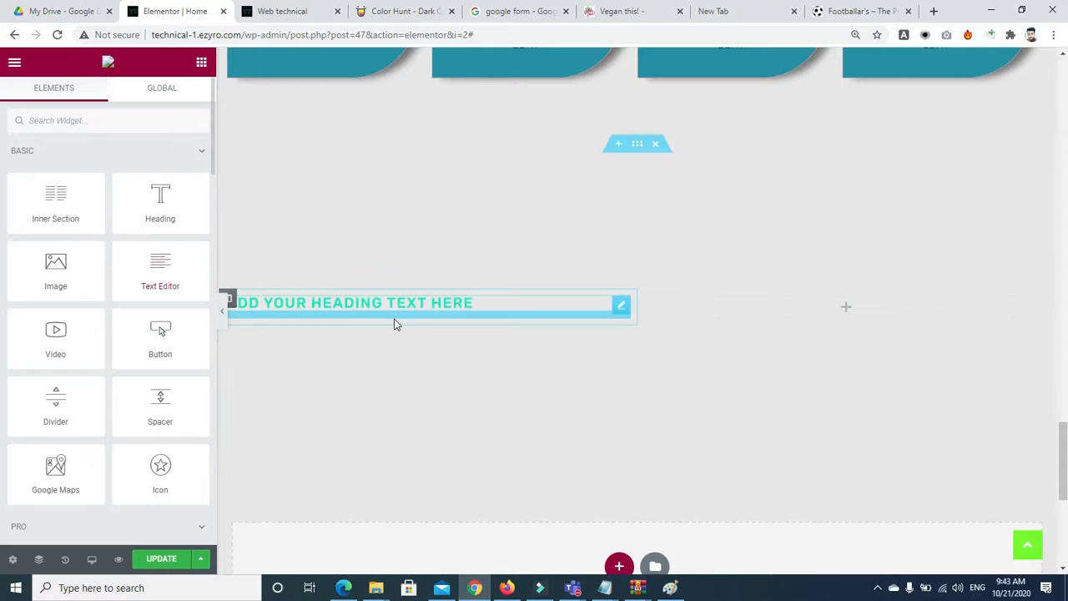
left_click_drag(175, 267, 400, 306)
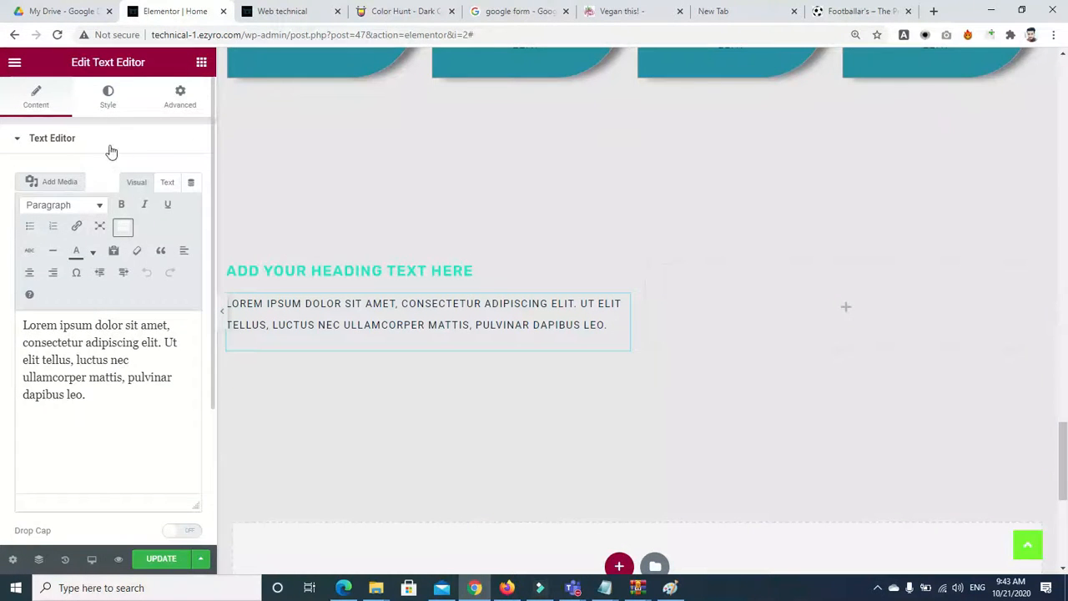
Center-align both the placeholder paragraph and the heading above it.
left_click(110, 93)
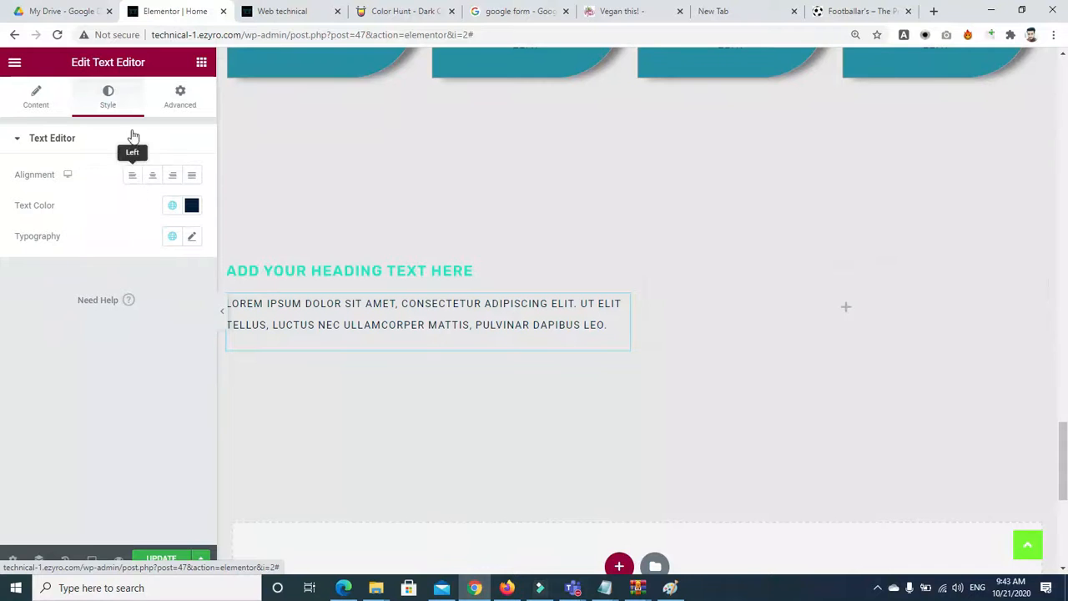
left_click(152, 174)
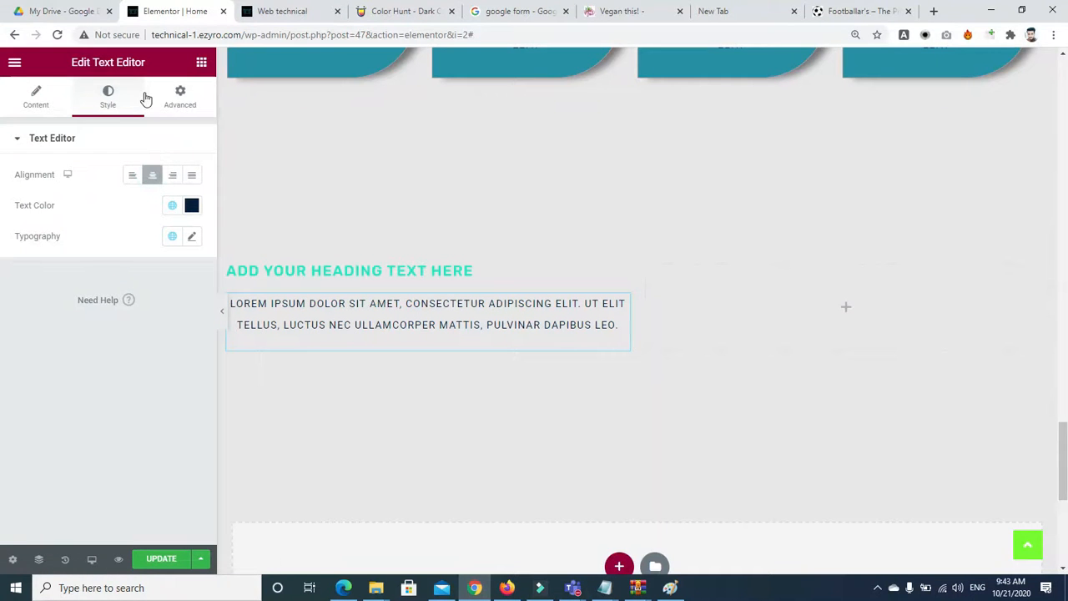
left_click(311, 270)
left_click(110, 95)
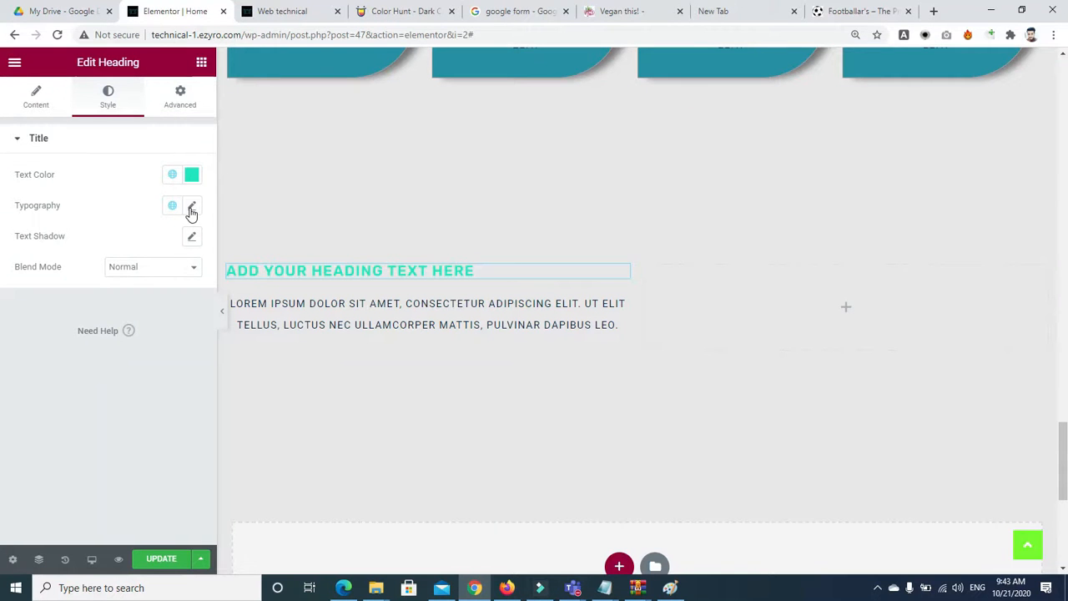
left_click(34, 93)
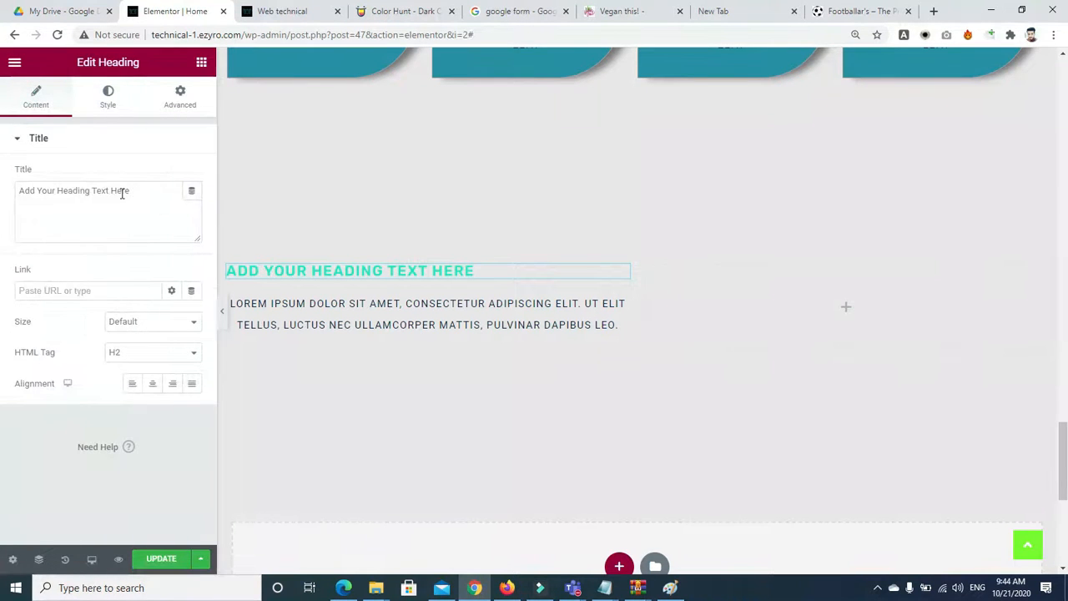
left_click(152, 383)
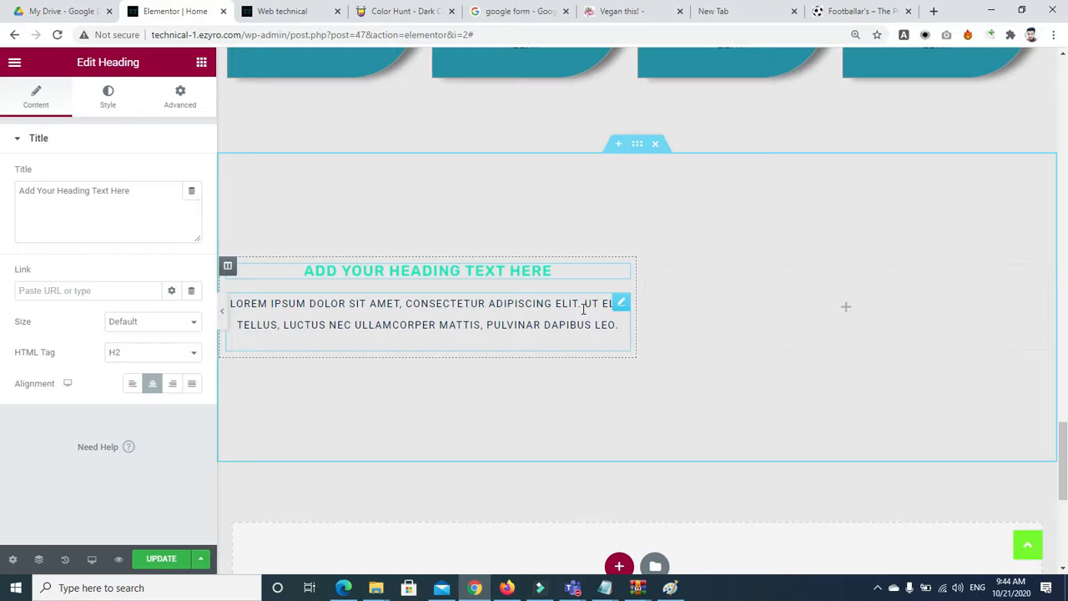
Unlink the paragraph's padding values and set its left and right padding to 56 px each.
left_click(191, 100)
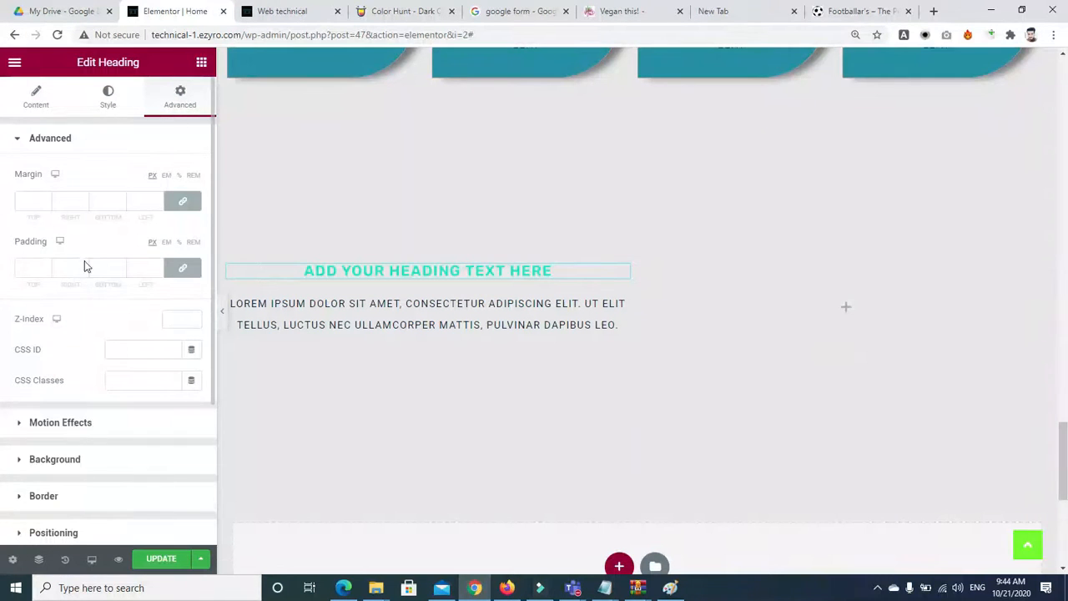
left_click(343, 324)
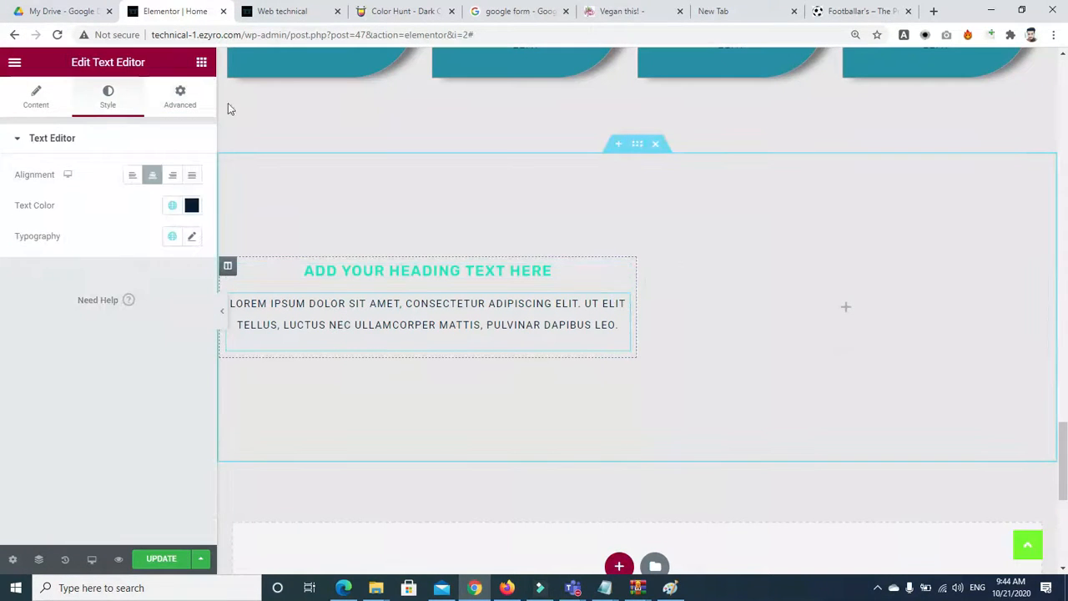
left_click(175, 101)
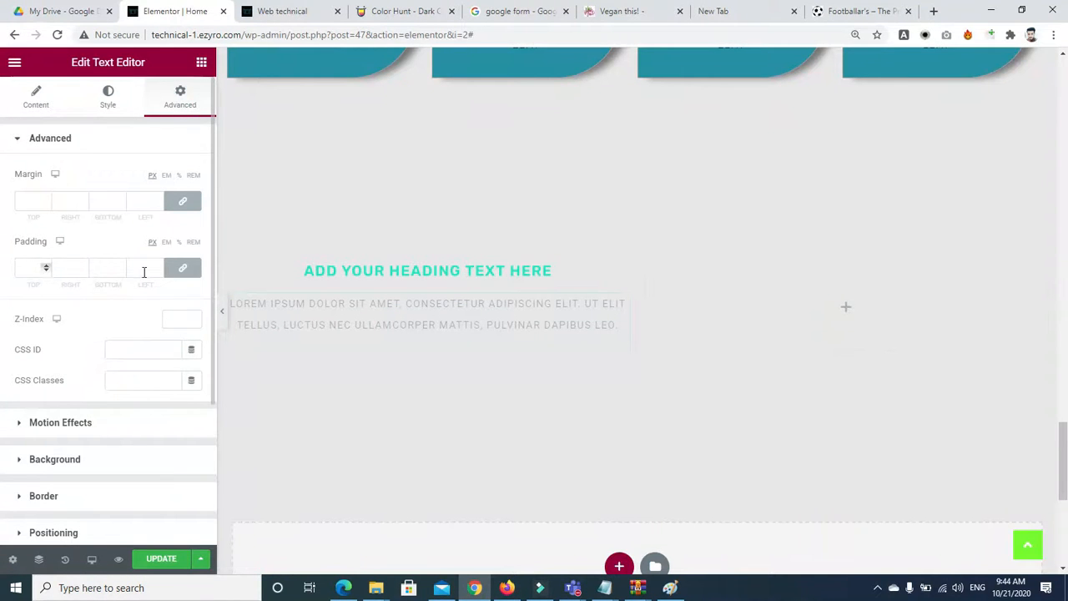
left_click(171, 269)
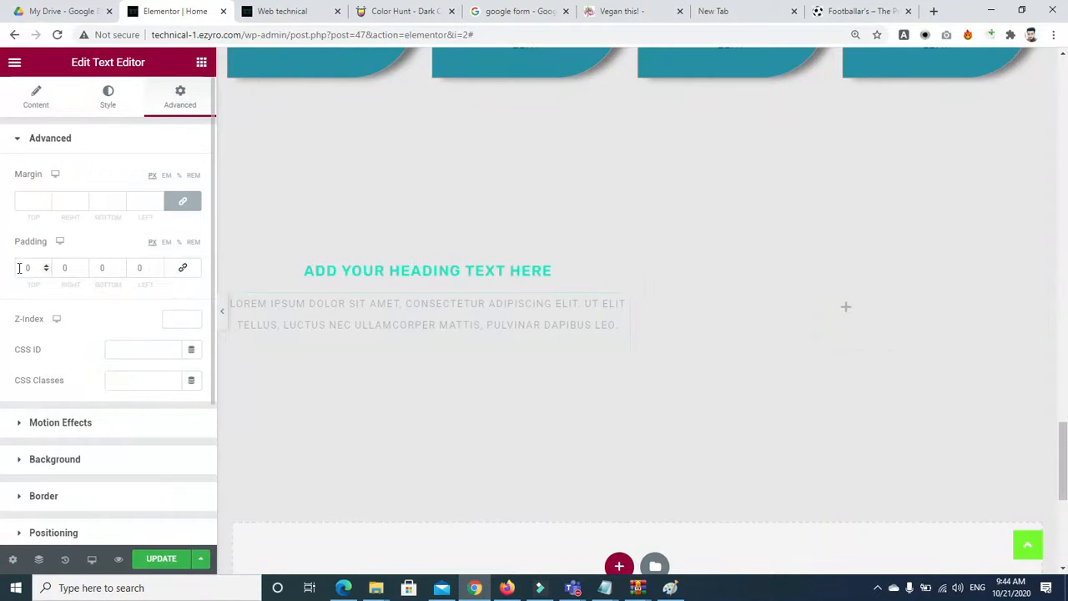
left_click(83, 265)
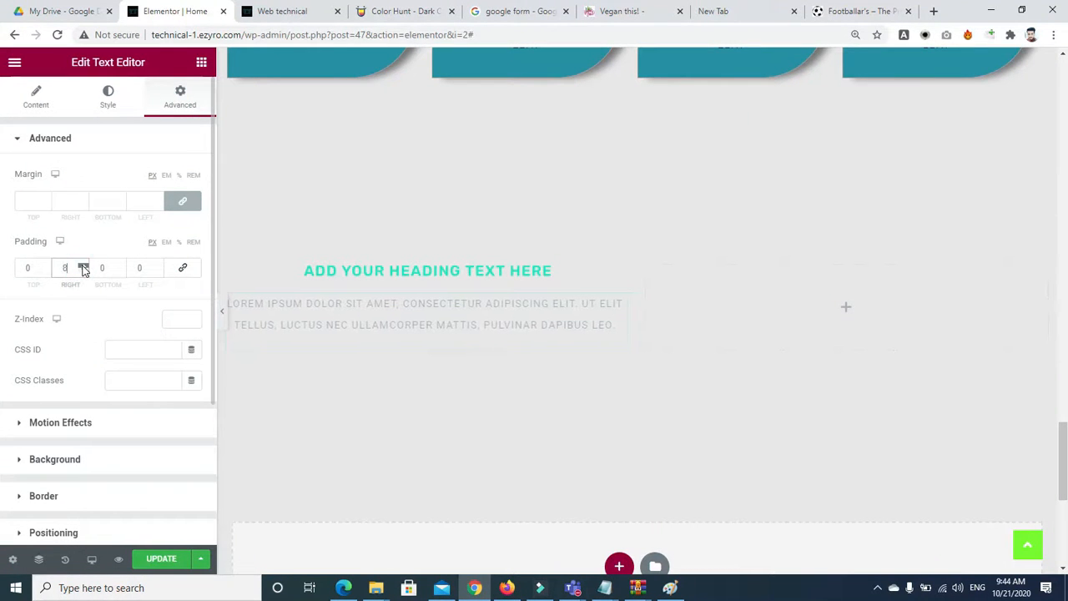
left_click(157, 266)
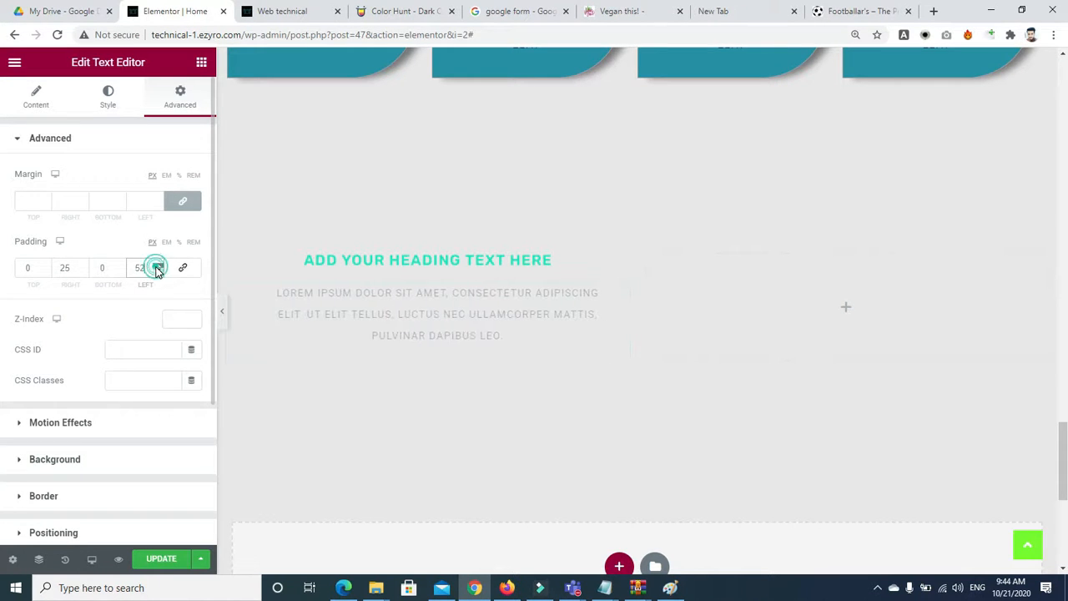
left_click(156, 266)
left_click(71, 270)
key("BackSpace")
key("BackSpace")
type("56")
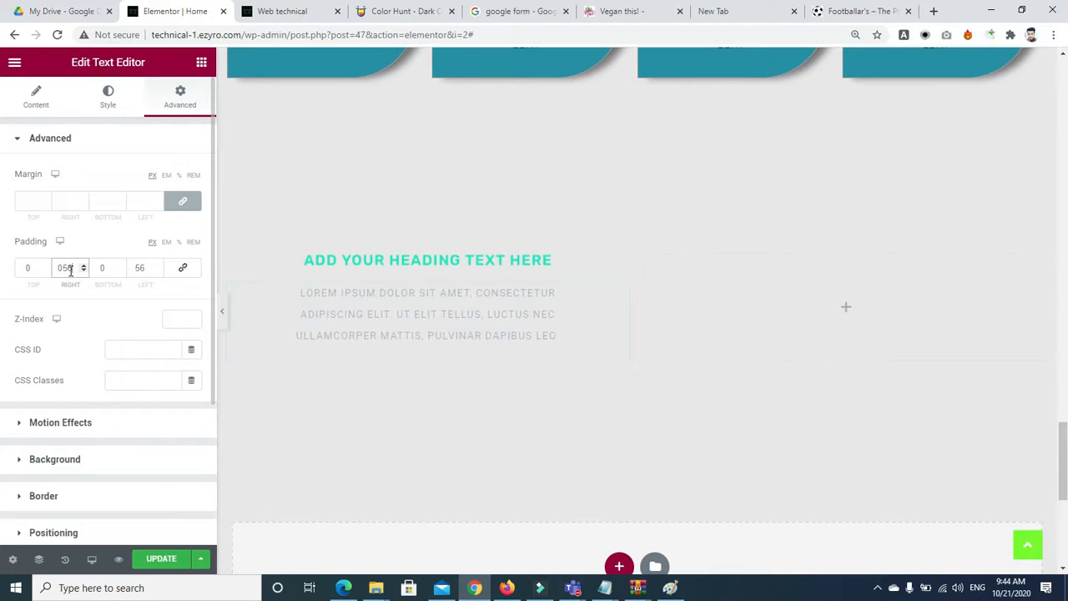
Set the paragraph's right padding to 40 px.
left_click(63, 270)
key("BackSpace")
key("BackSpace")
key("BackSpace")
type("40")
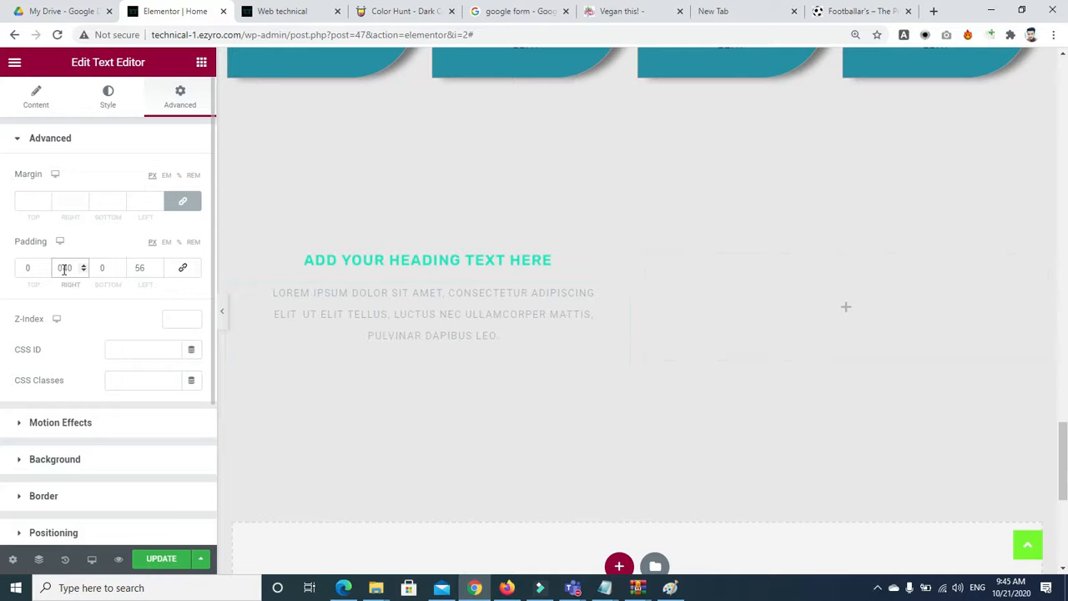
left_click(65, 270)
key("BackSpace")
Set the paragraph's left padding to 40 px to match the right side.
left_click(144, 268)
key("BackSpace")
key("BackSpace")
type("40")
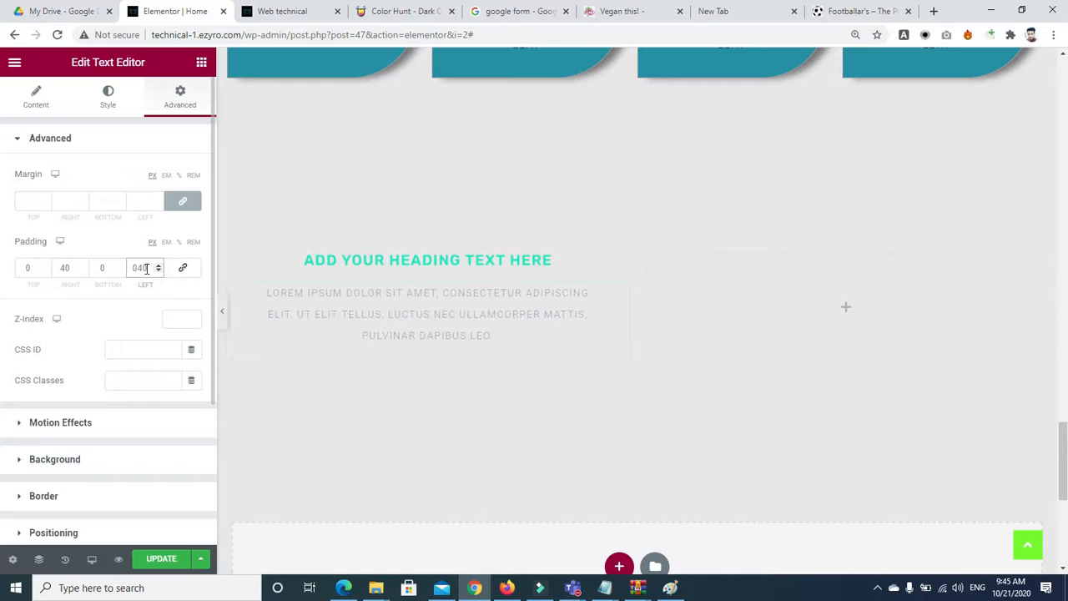
left_click(140, 267)
key("BackSpace")
left_click(132, 302)
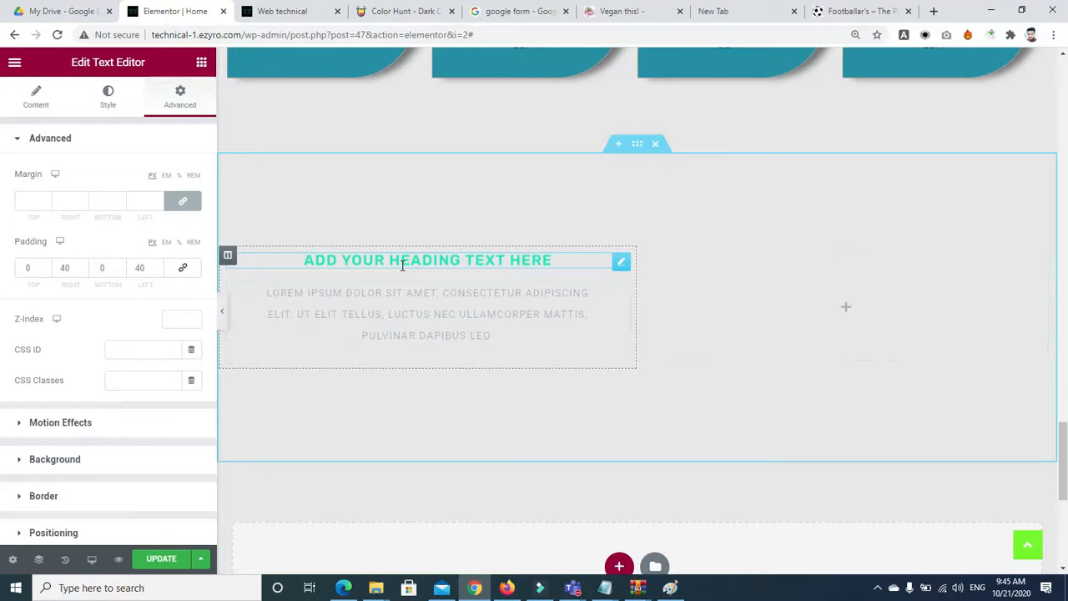
left_click(387, 312)
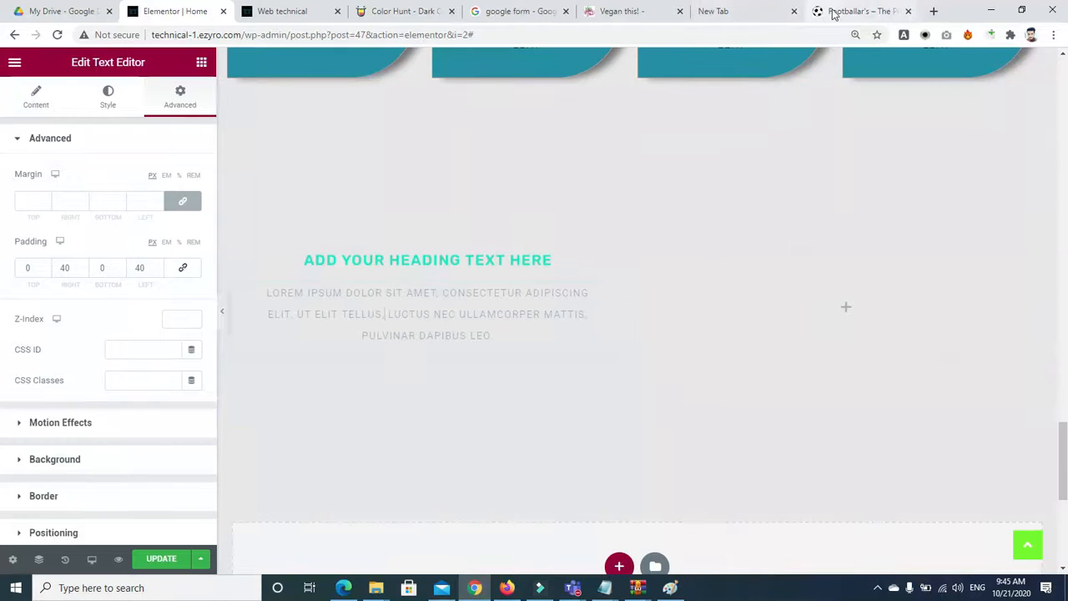
Open Google in a new browser tab and search for images of "website design".
left_click(933, 11)
type("g")
key("Return")
type("website desing")
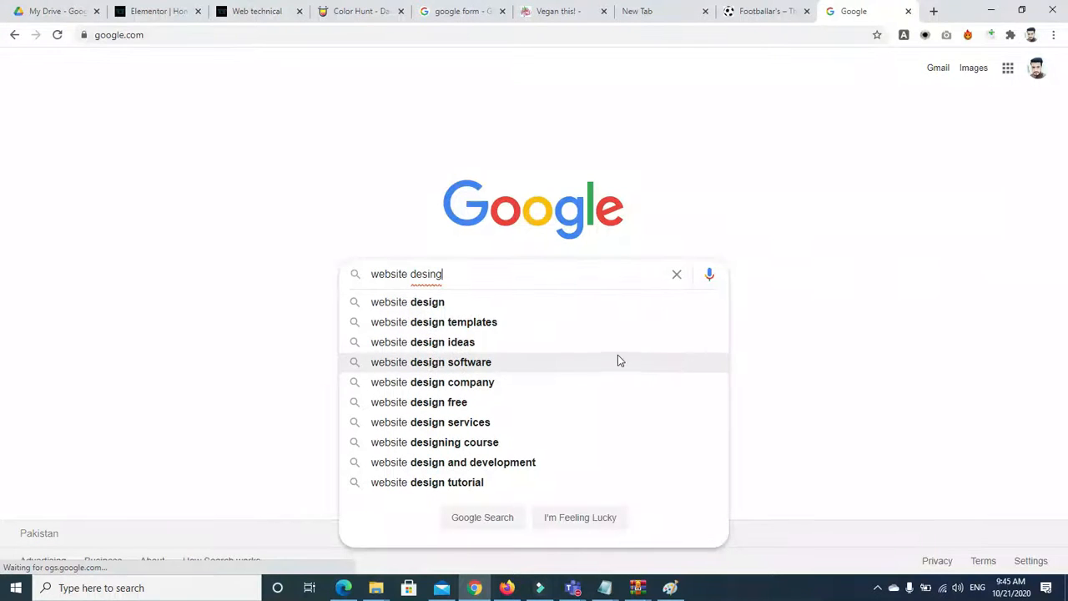
left_click(456, 307)
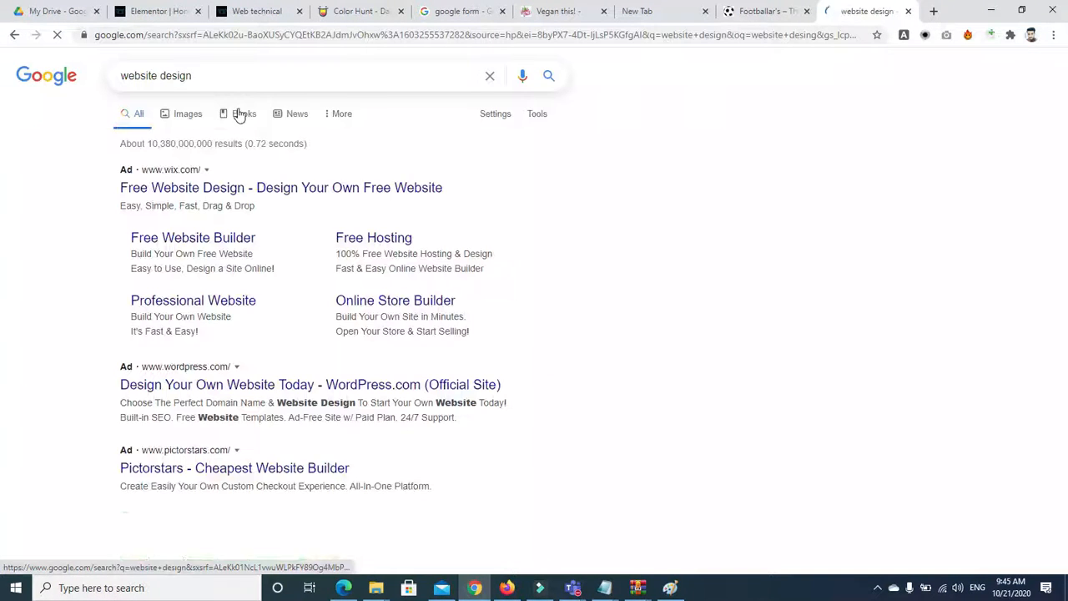
left_click(192, 118)
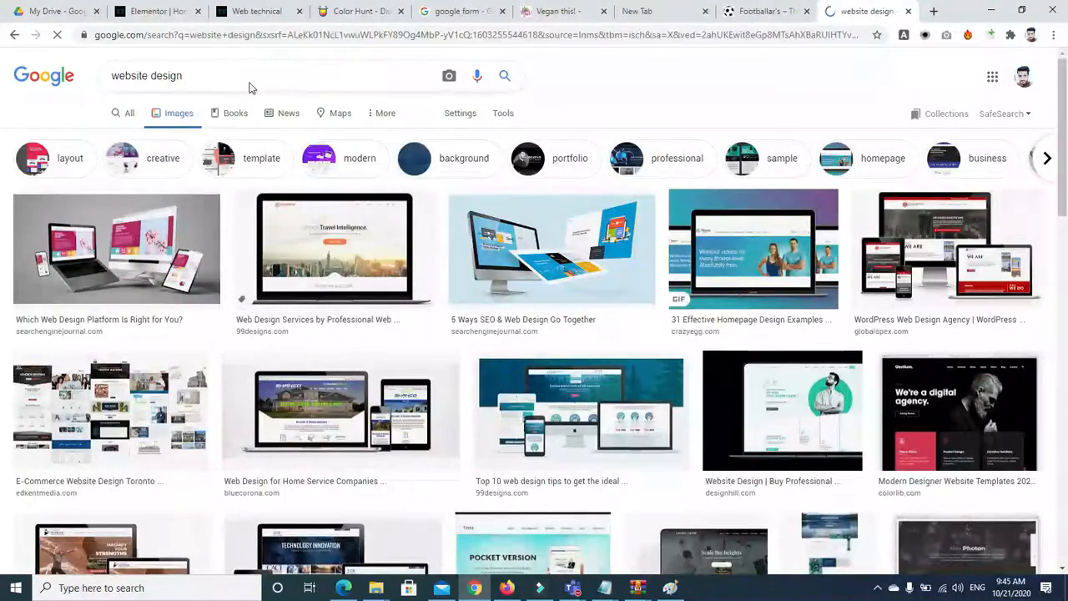
Refine the image search to "website design templete".
scroll(231, 67, "down", 5)
left_click(226, 64)
type("templete")
key("Return")
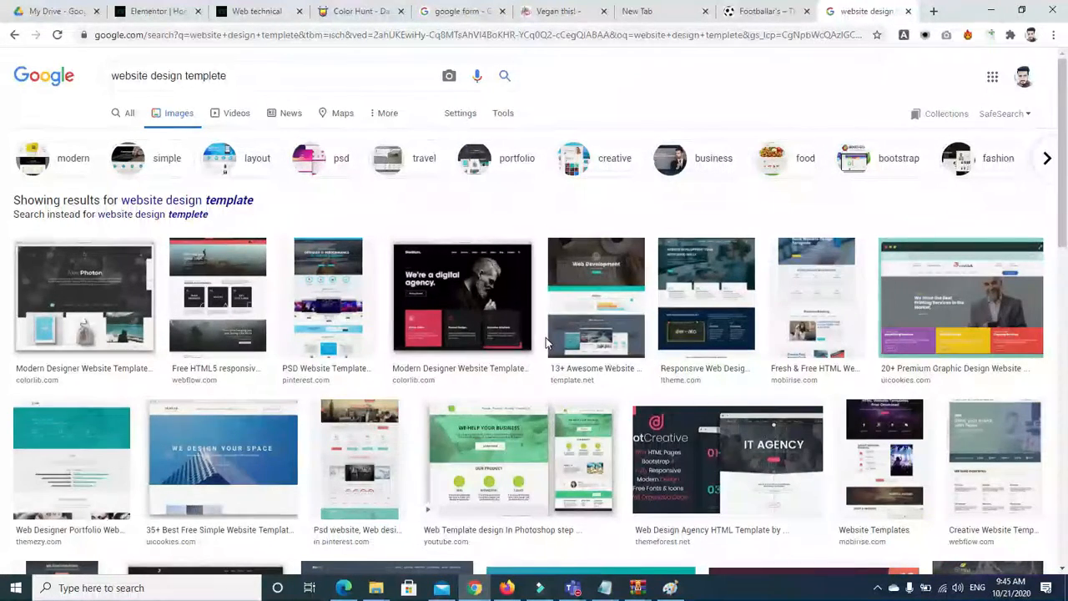
Preview the Web Development template from Template.net and browse further through the website template image results.
left_click(578, 320)
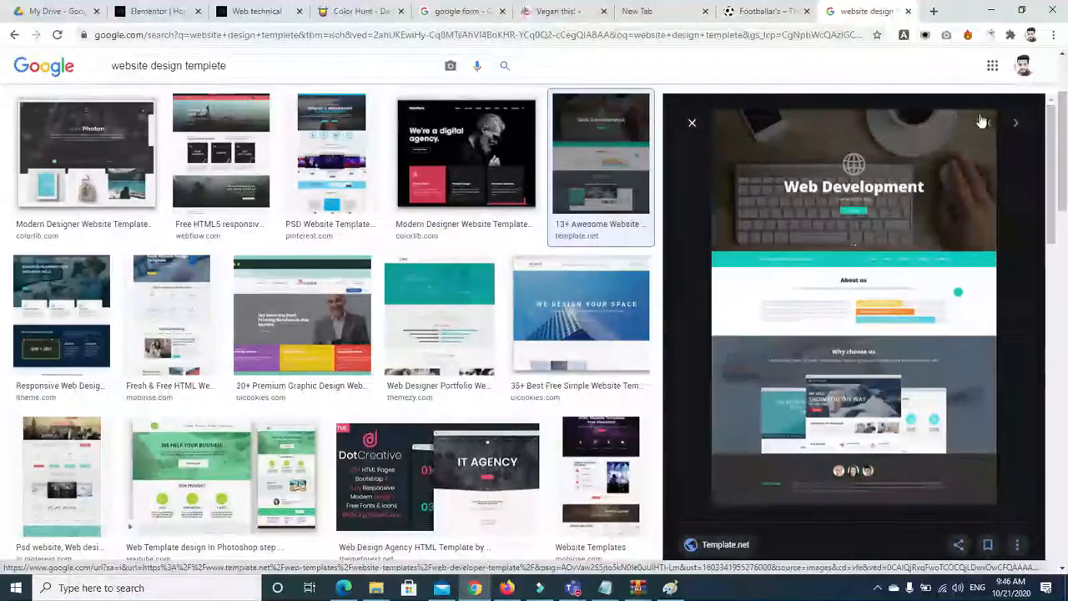
left_click(692, 123)
scroll(3, 272, "down", 3)
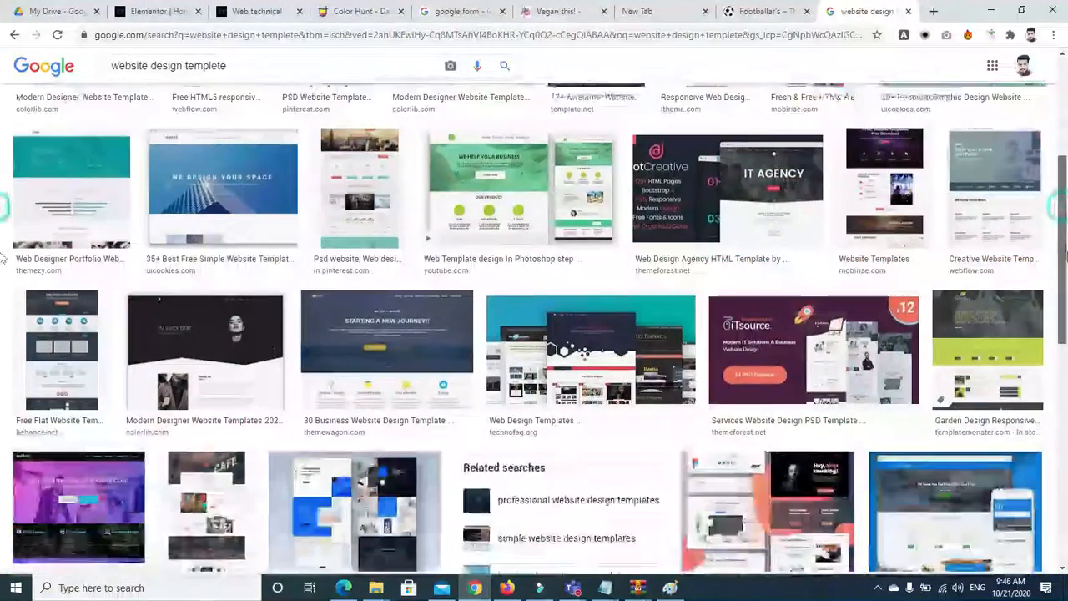
scroll(2, 271, "down", 2)
scroll(3, 309, "down", 2)
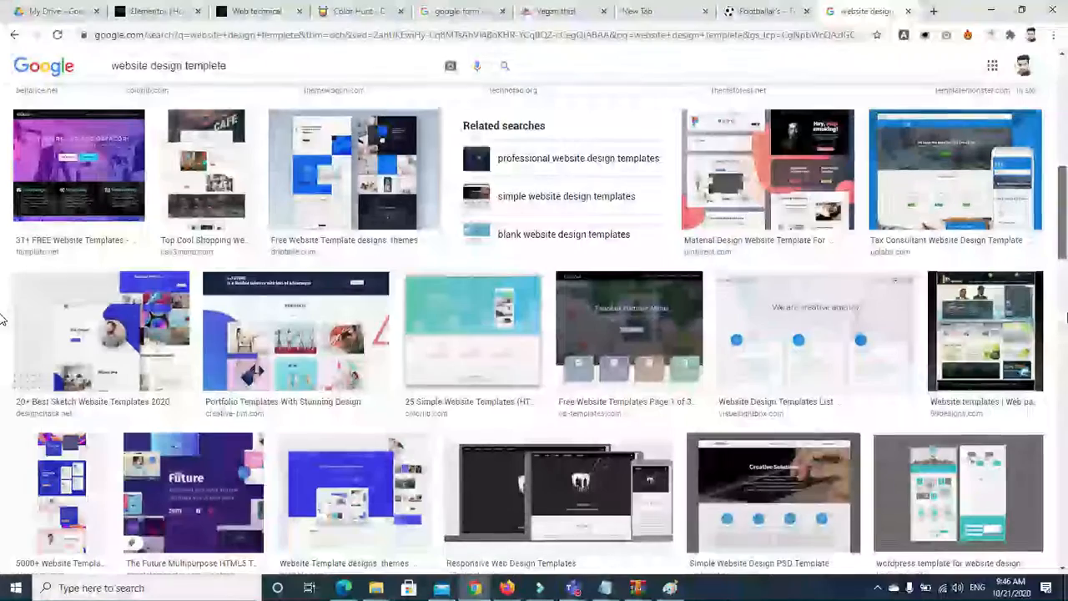
scroll(2, 317, "down", 4)
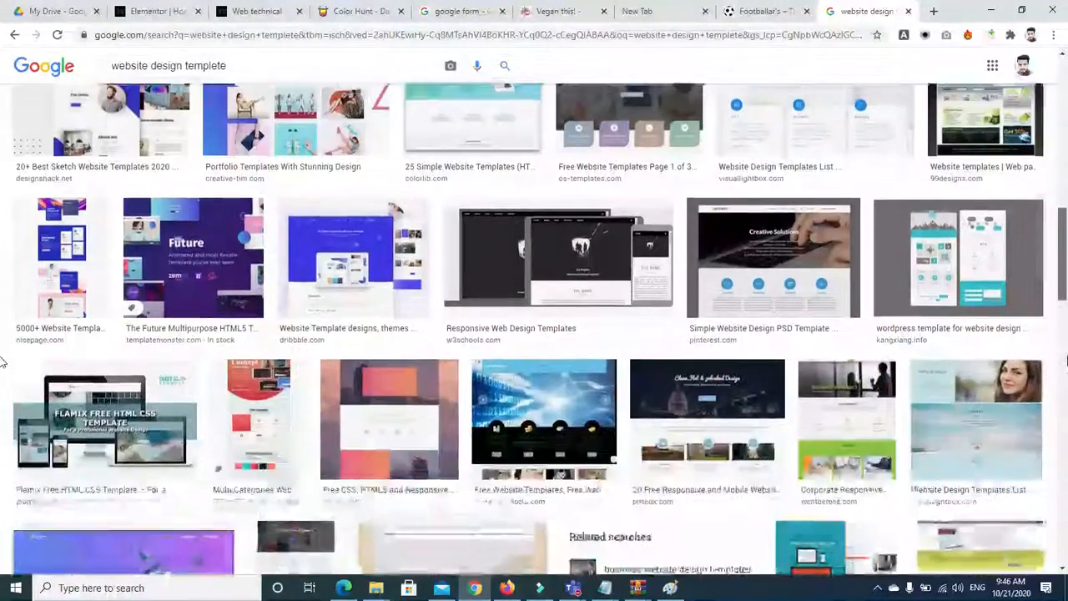
scroll(5, 391, "down", 5)
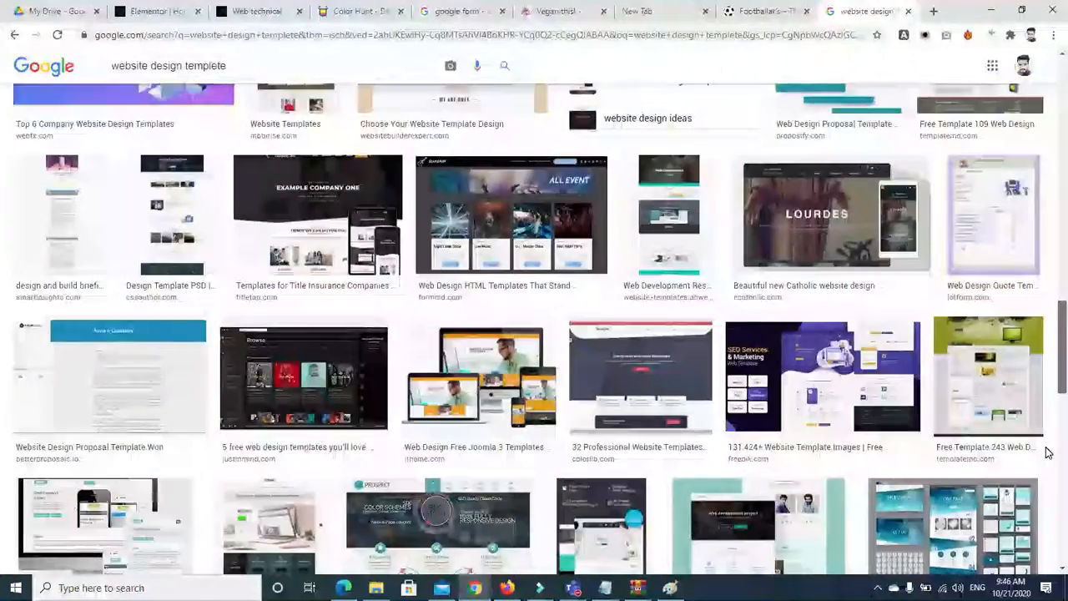
scroll(1047, 463, "down", 1)
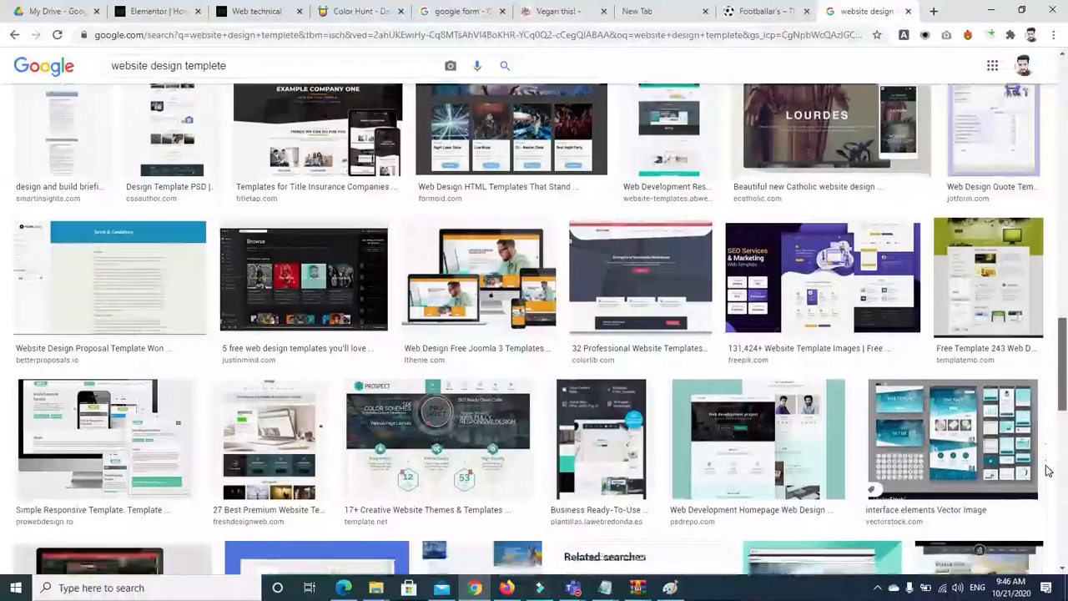
Preview the PSD Repo web development homepage template and Inspirationfeed's free PSD web design template.
left_click(774, 494)
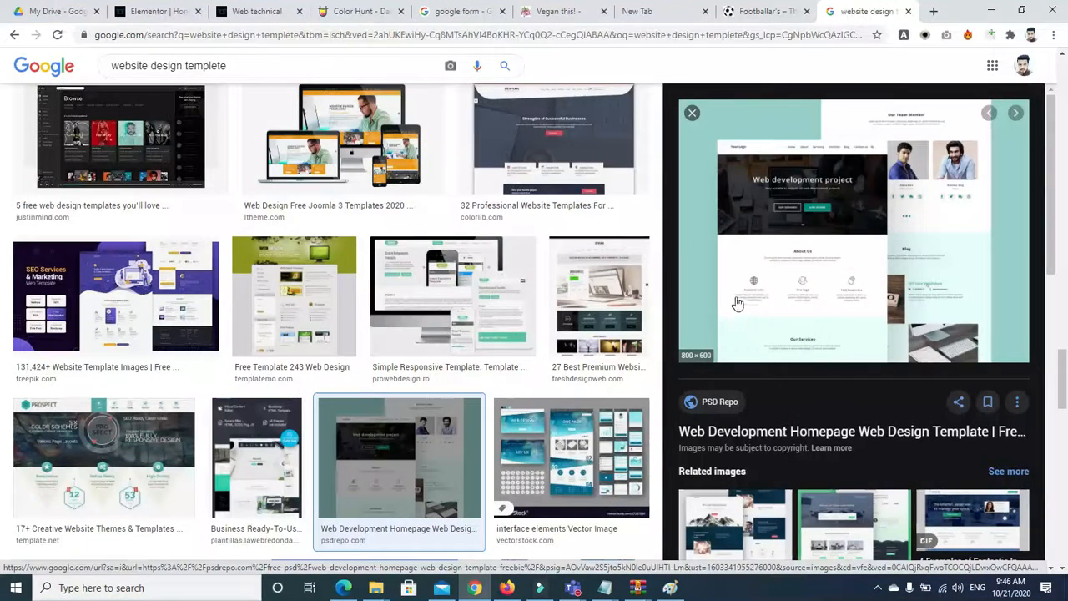
left_click(693, 114)
scroll(1065, 364, "down", 1)
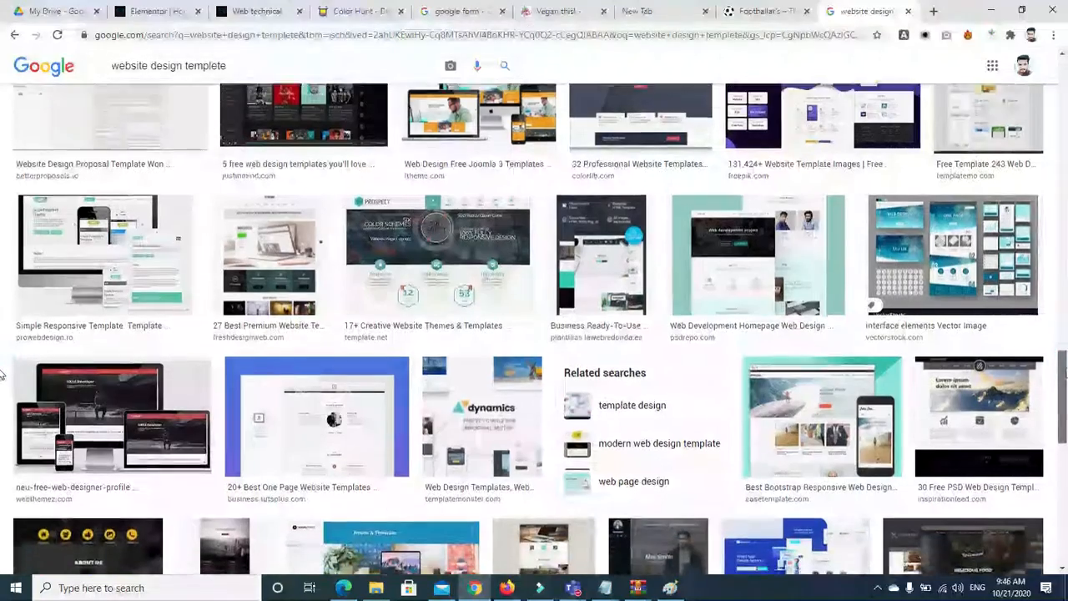
left_click(979, 391)
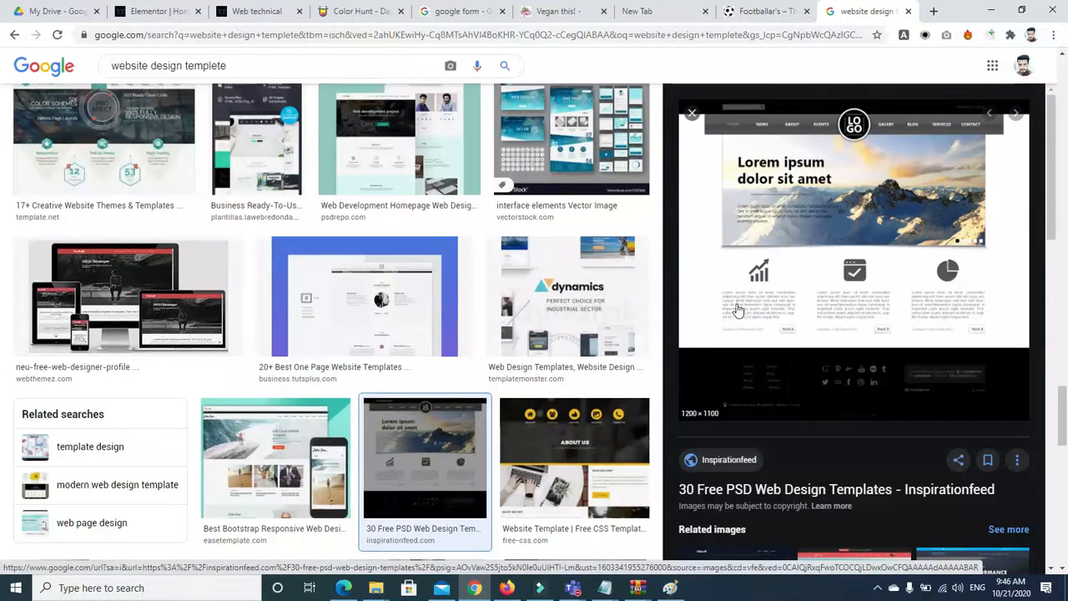
left_click(692, 113)
Browse the remaining website template images for a layout example with text beside an empty column.
scroll(3, 451, "down", 2)
scroll(2, 451, "down", 5)
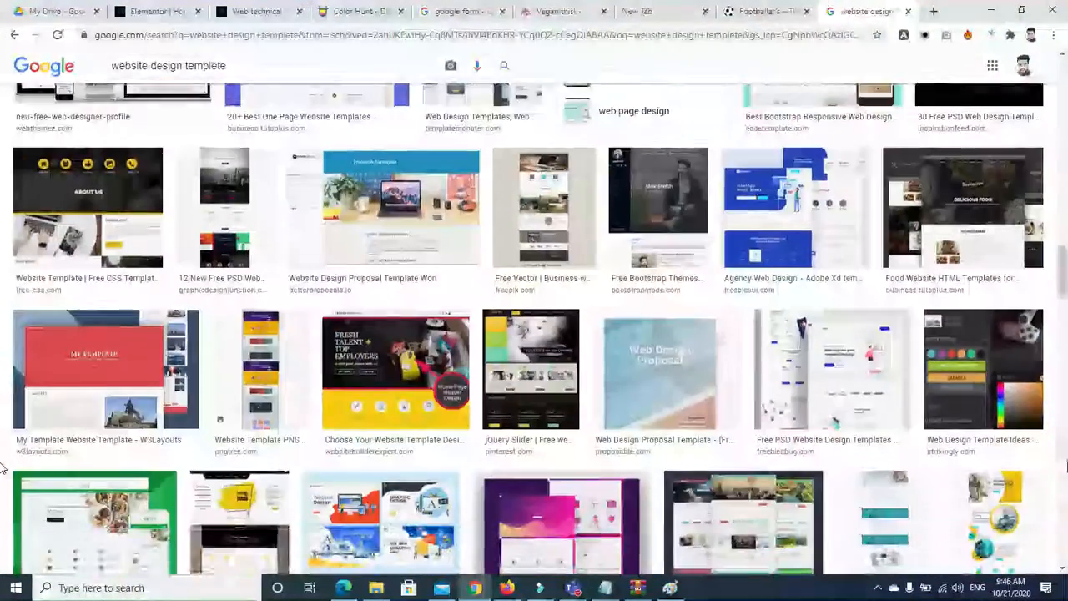
scroll(2, 492, "down", 3)
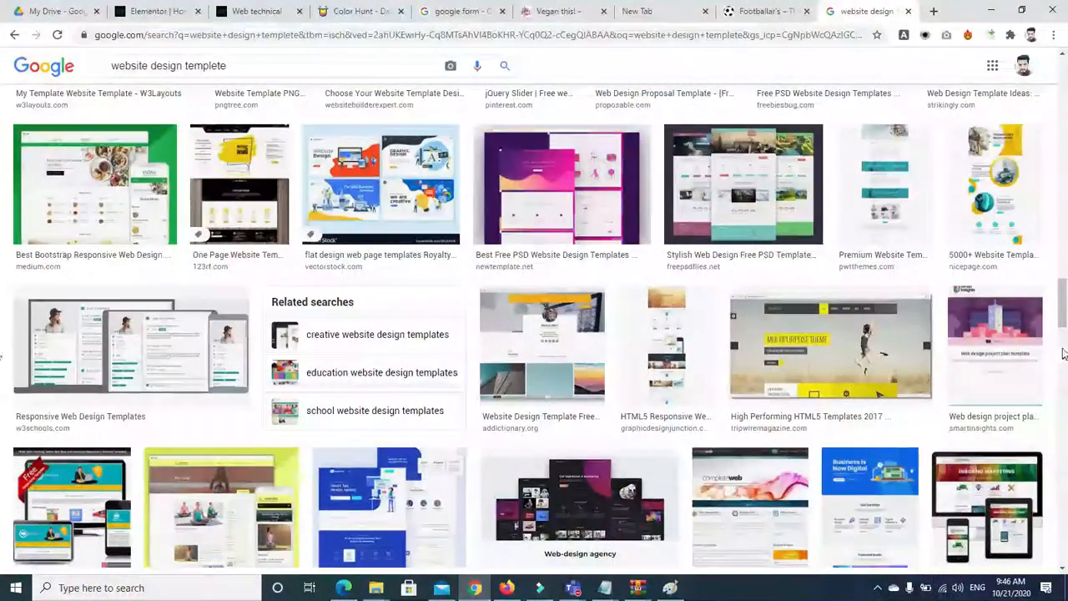
scroll(2, 325, "down", 3)
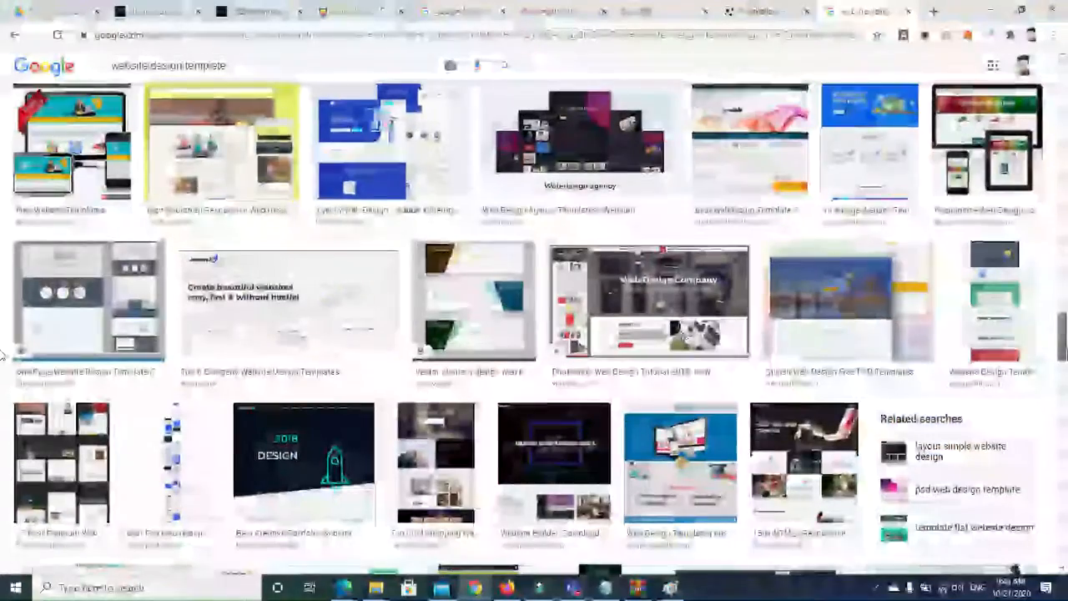
scroll(3, 367, "down", 2)
scroll(3, 371, "down", 2)
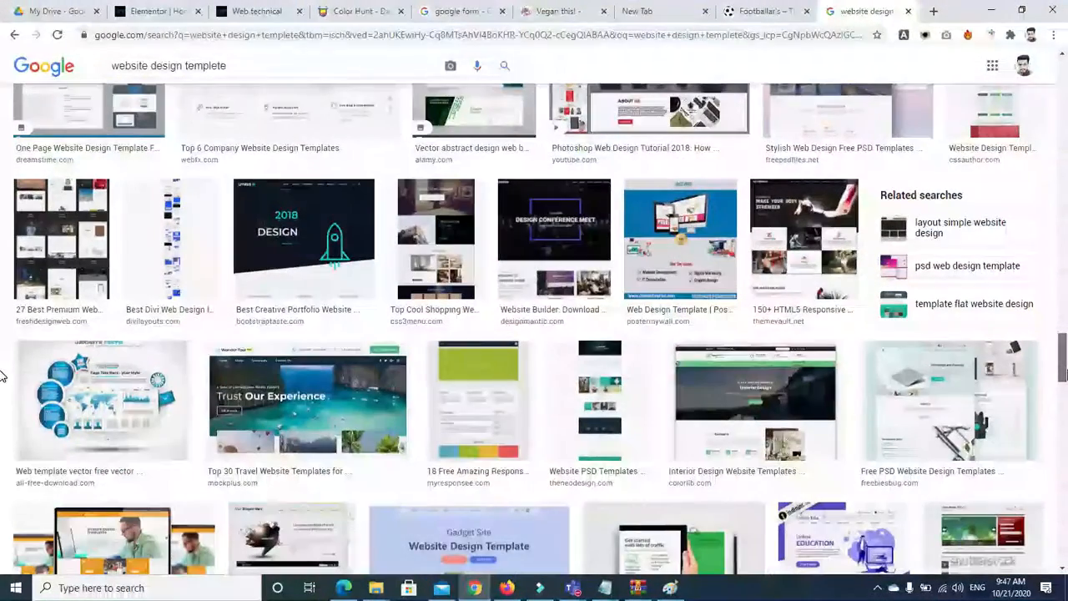
scroll(2, 375, "down", 2)
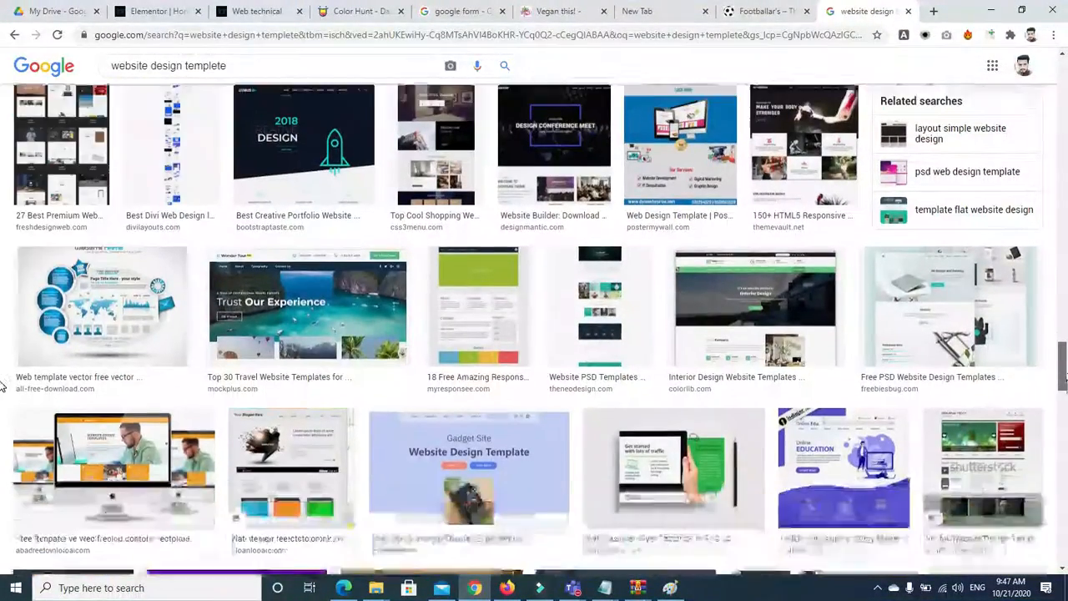
scroll(718, 370, "down", 5)
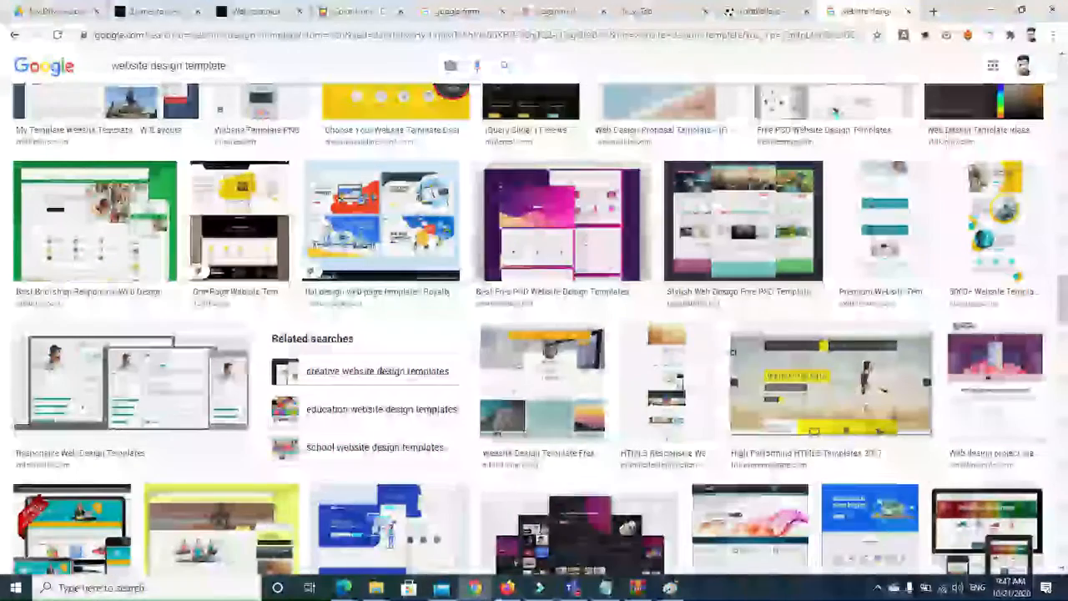
Return to the Elementor page and set the paragraph's right and left padding to 50 px.
left_click(169, 12)
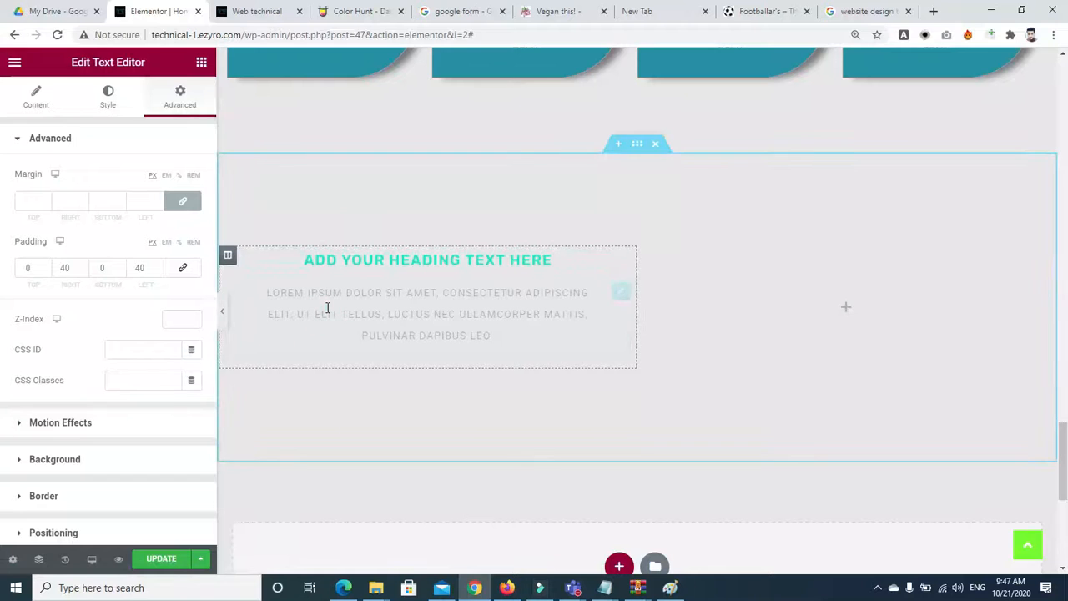
double_click(67, 267)
type("50")
left_click(137, 267)
type("50")
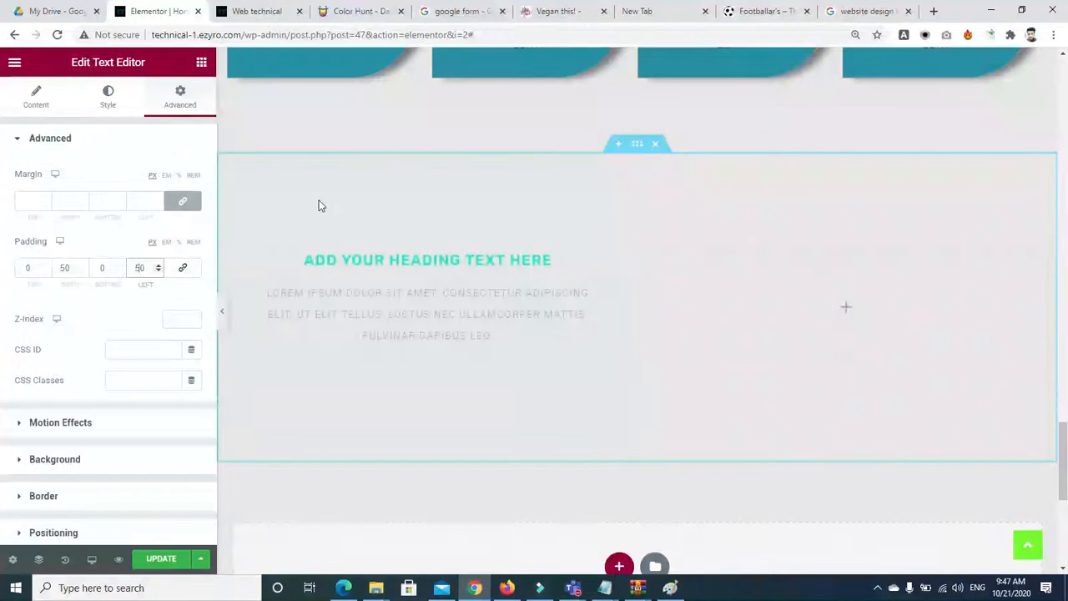
Switch to Firefox, examine the family-control.nl home page as a layout reference, close it and return to Chrome.
left_click(506, 588)
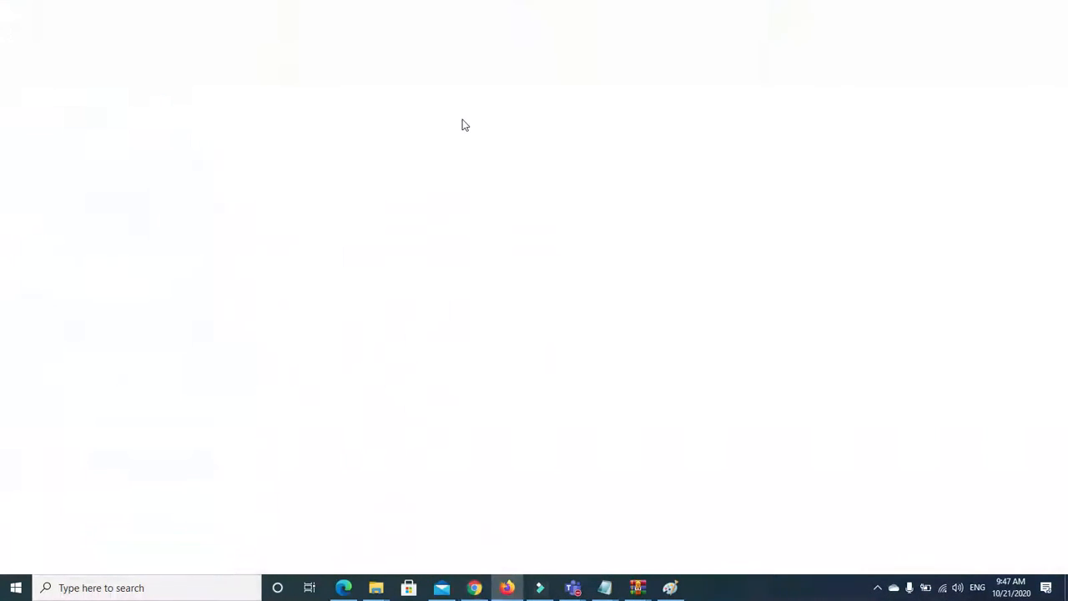
left_click(938, 12)
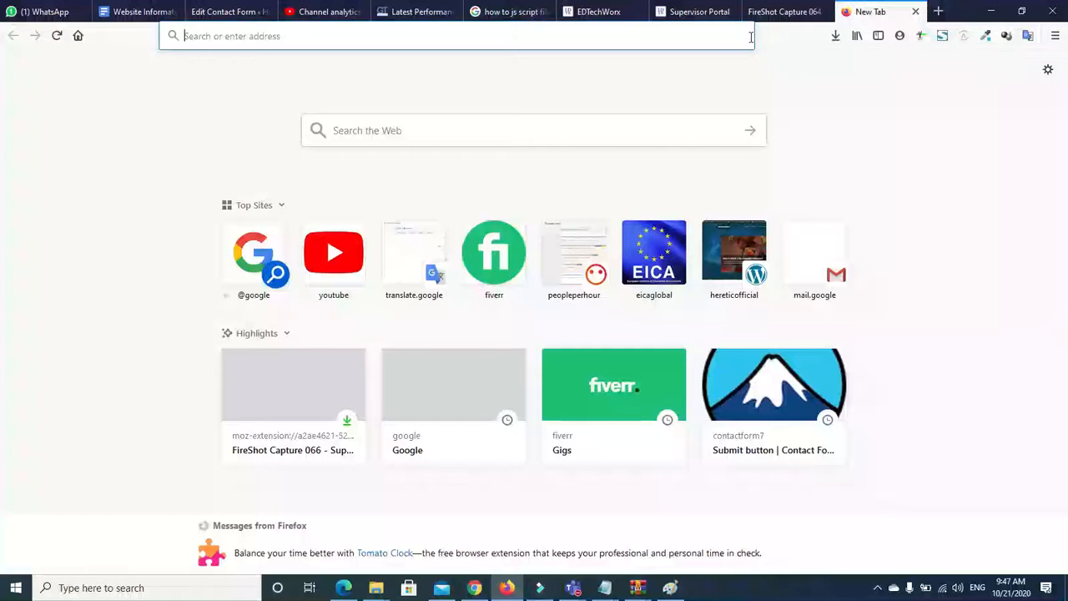
type("family-control.nl")
key("Return")
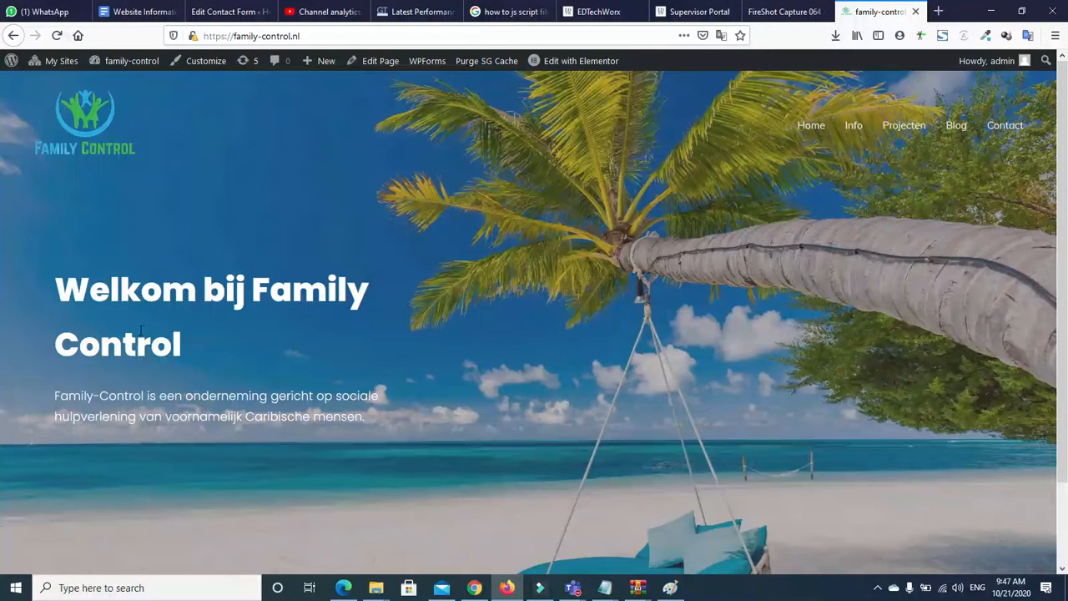
left_click(74, 255)
left_click(916, 12)
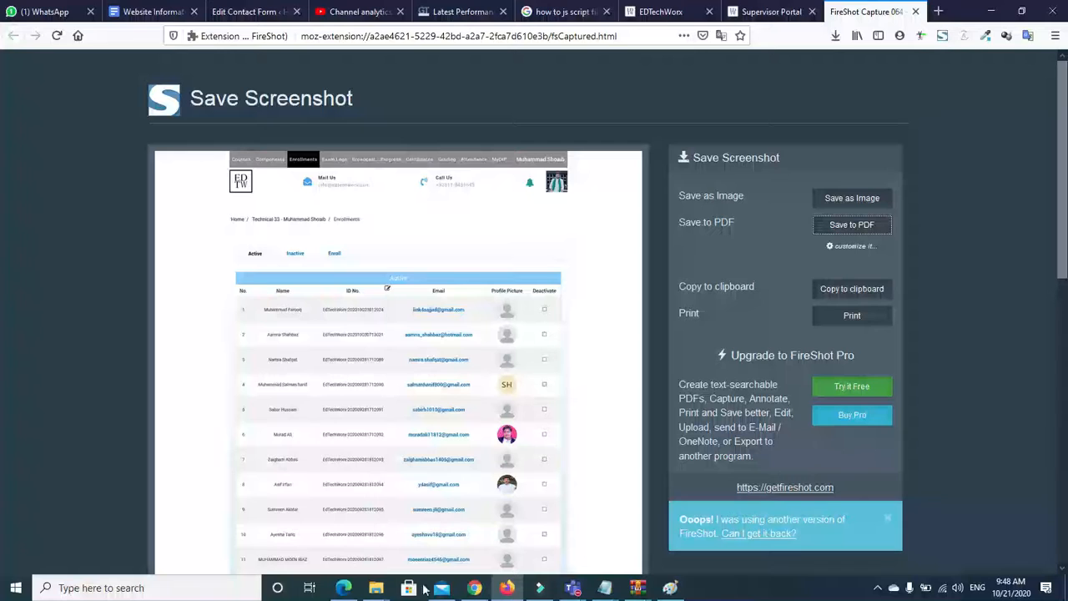
left_click(476, 589)
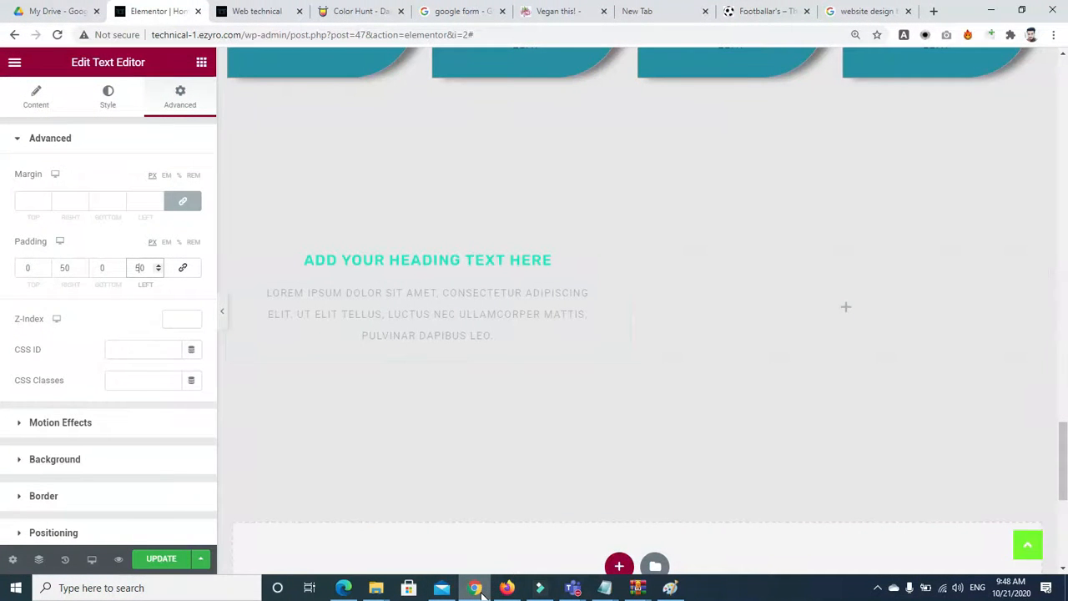
Try the paragraph without side padding by setting its left and right padding to 0.
left_click(380, 312)
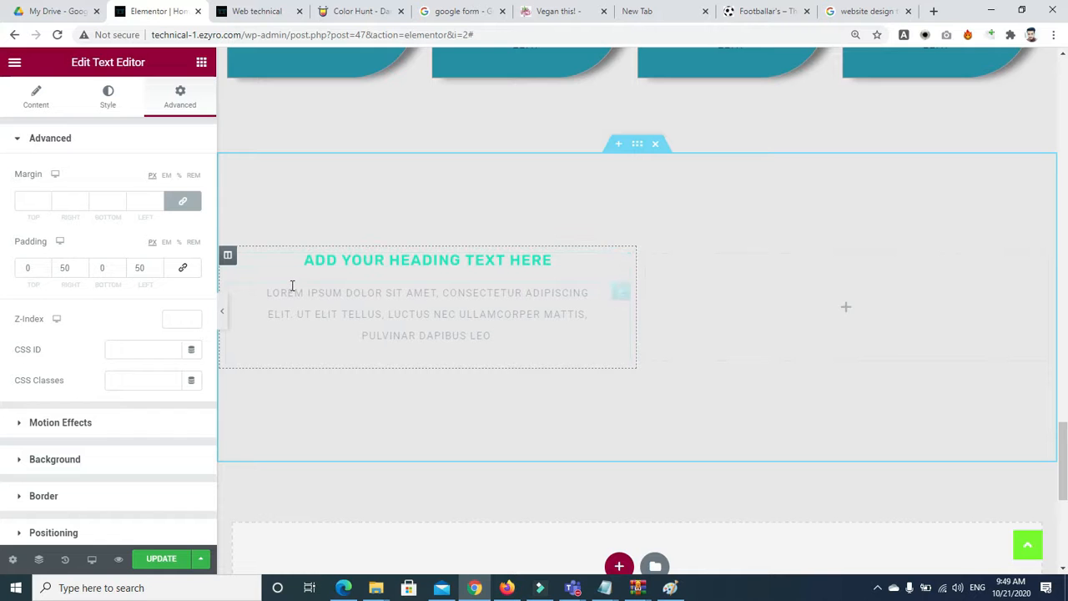
left_click(146, 267)
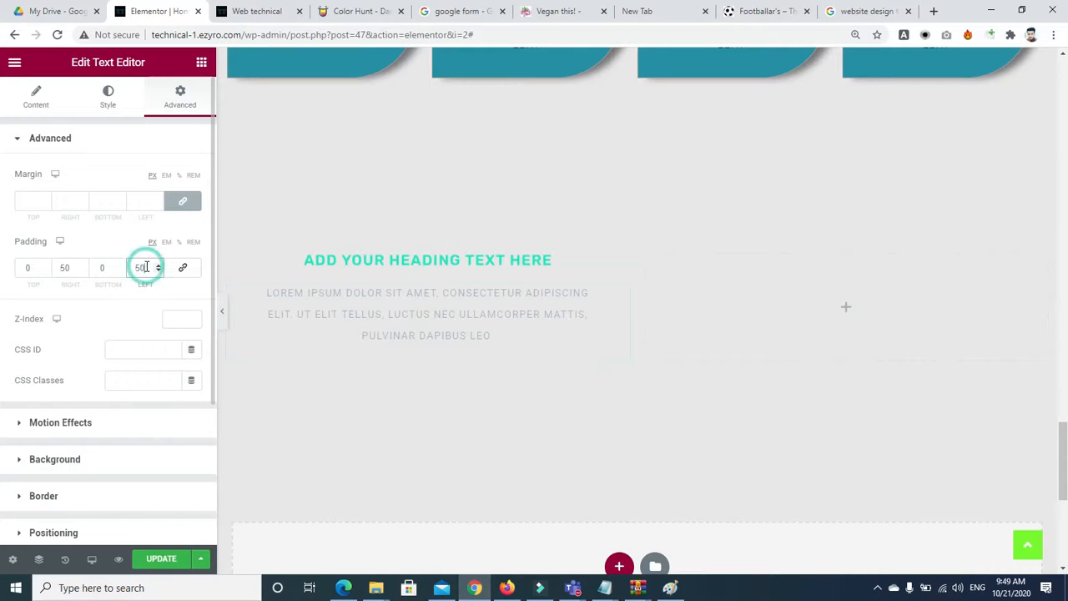
double_click(140, 267)
key("BackSpace")
double_click(65, 267)
type("0")
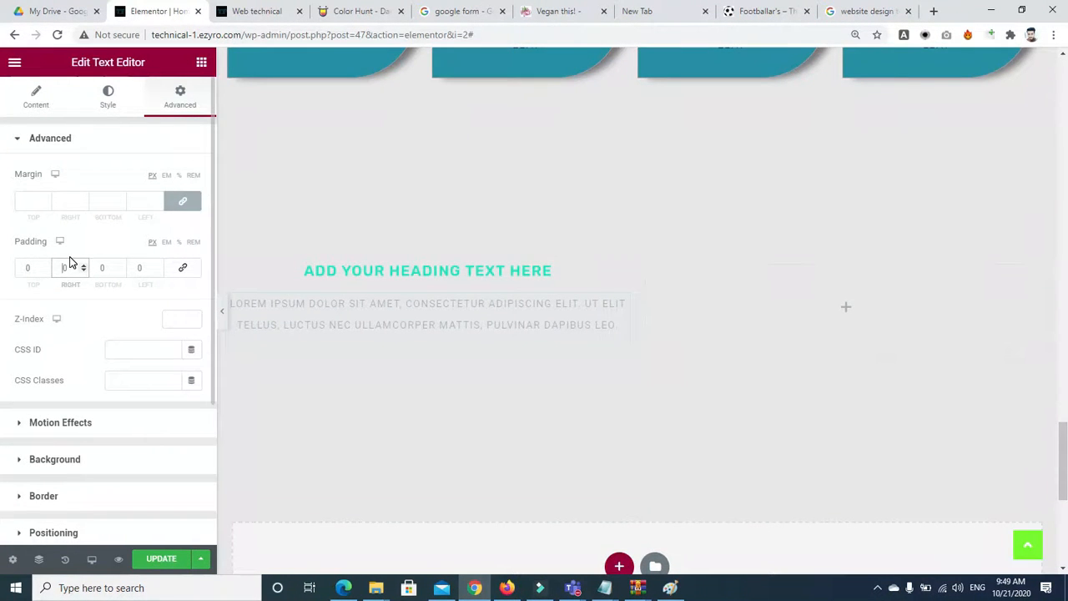
Undo the right padding removal and set the paragraph's left padding back to 50 px.
key("ctrl+z")
left_click(136, 269)
type("50")
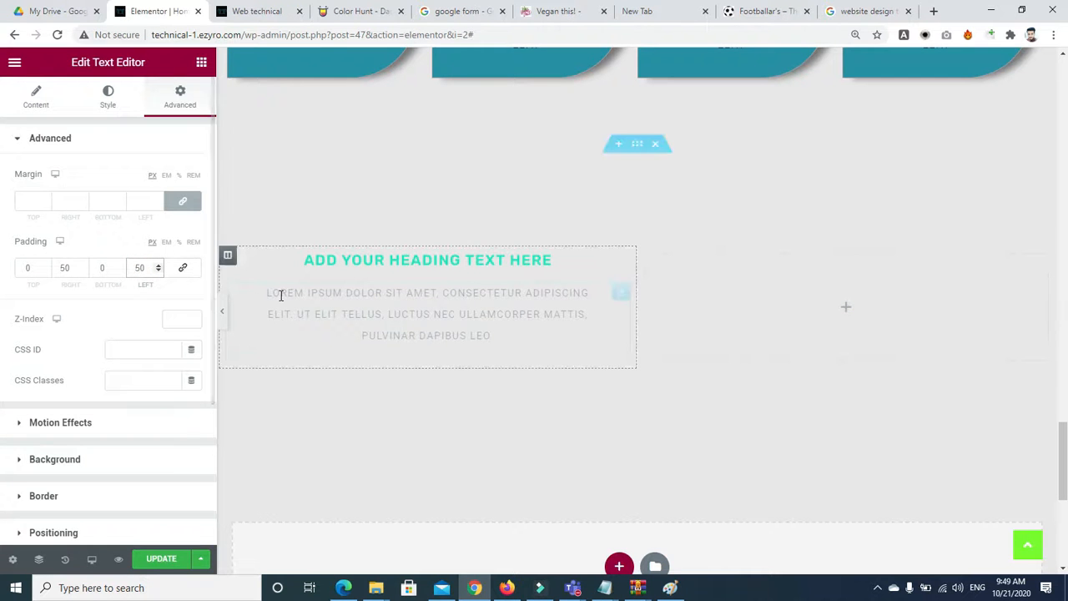
Try to save the page changes in Elementor and reload the published site.
left_click(146, 560)
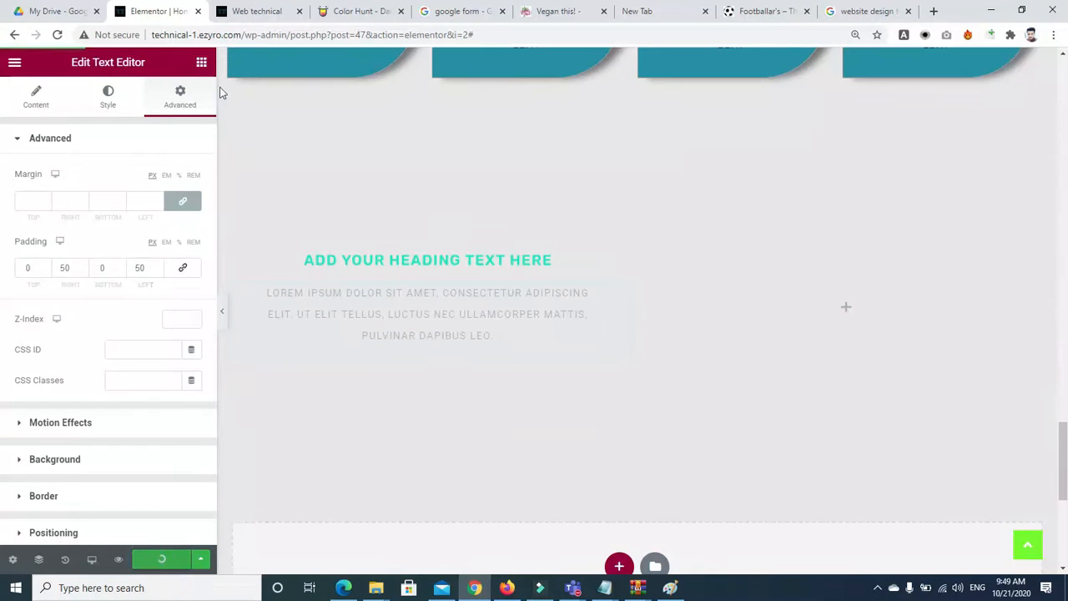
left_click(260, 11)
left_click(57, 35)
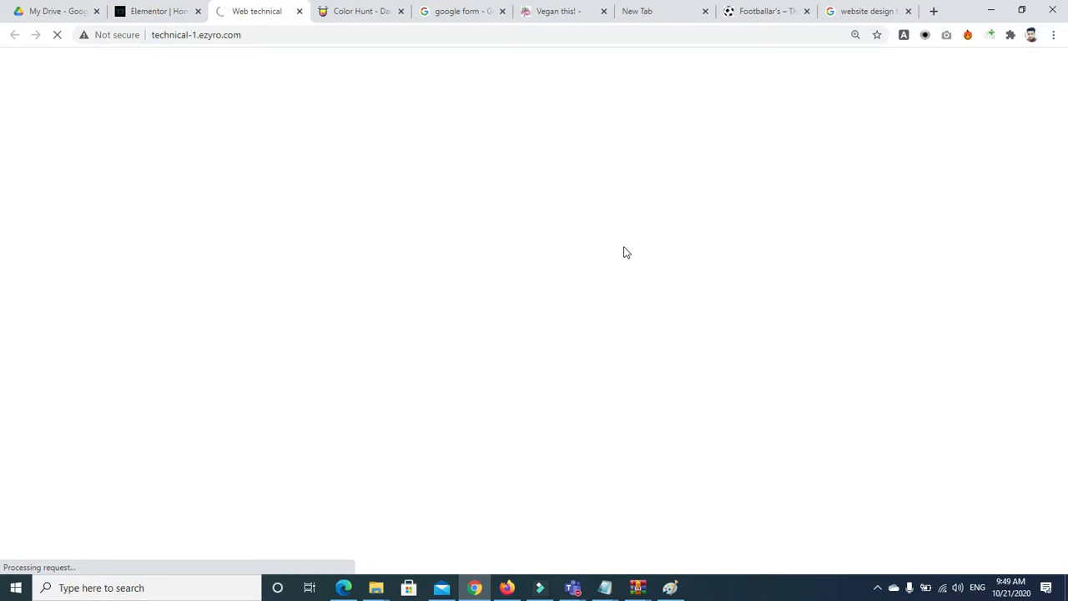
left_click(162, 10)
left_click(170, 565)
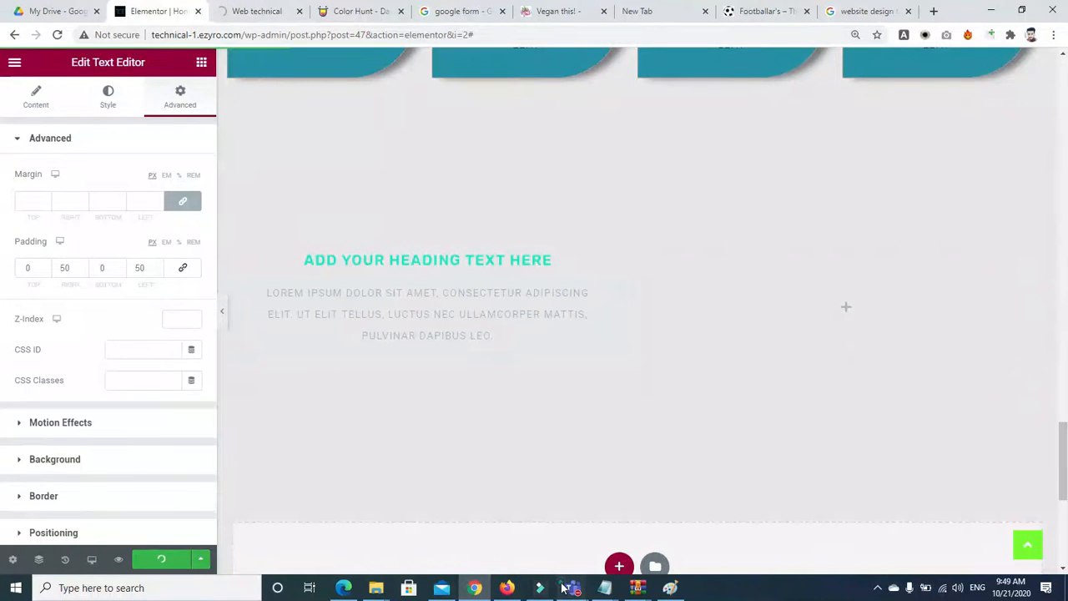
Switch to the Teams meeting window to check on the participants, and return to Elementor in Chrome.
mouse_move(573, 588)
left_click(592, 525)
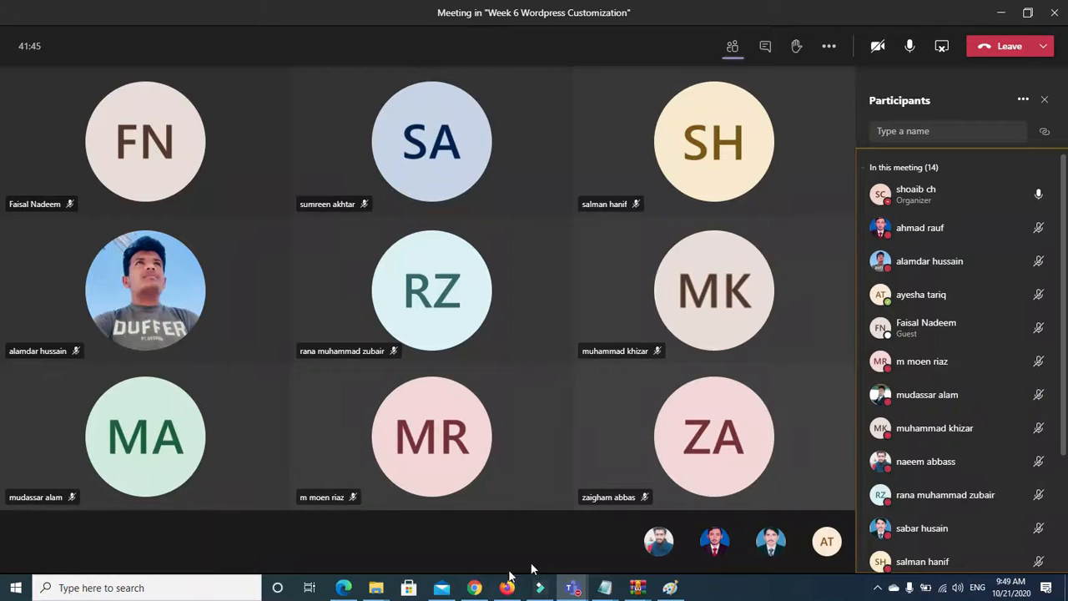
left_click(480, 590)
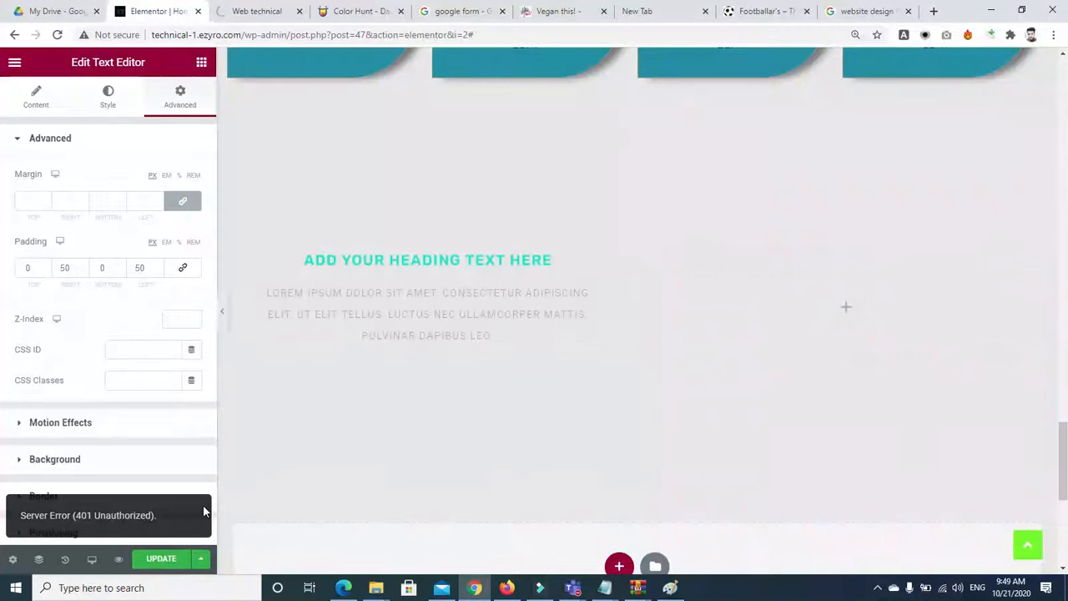
Check the lower part of the published home page for the new section.
left_click(256, 11)
left_click_drag(1066, 148, 1066, 556)
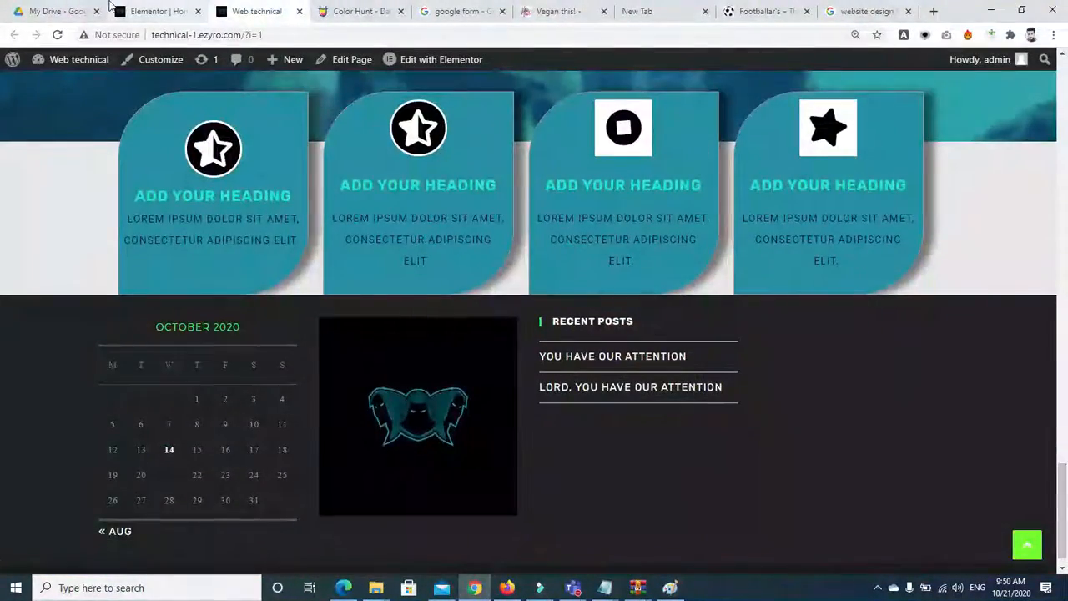
Save the page again in Elementor and reload the published home page to view the new heading and paragraph section.
left_click(155, 11)
left_click(162, 560)
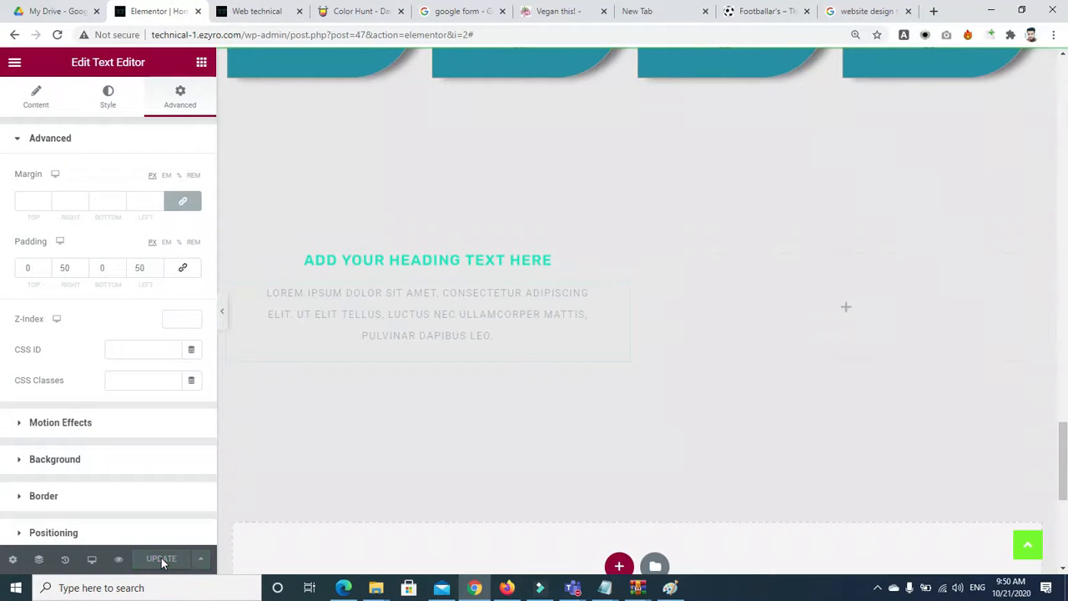
left_click(255, 13)
left_click(57, 34)
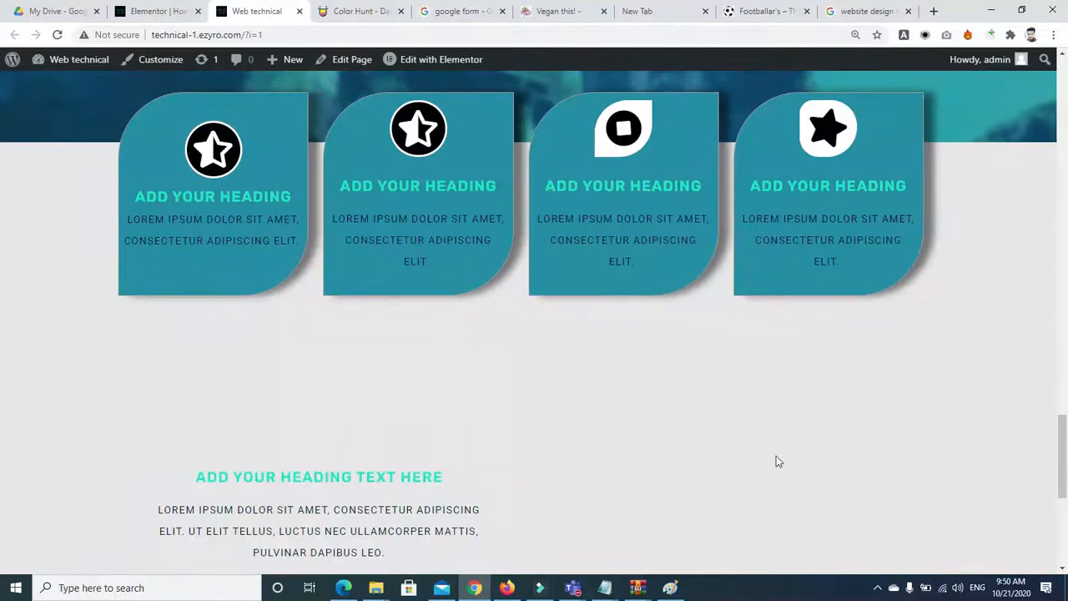
scroll(1, 467, "down", 2)
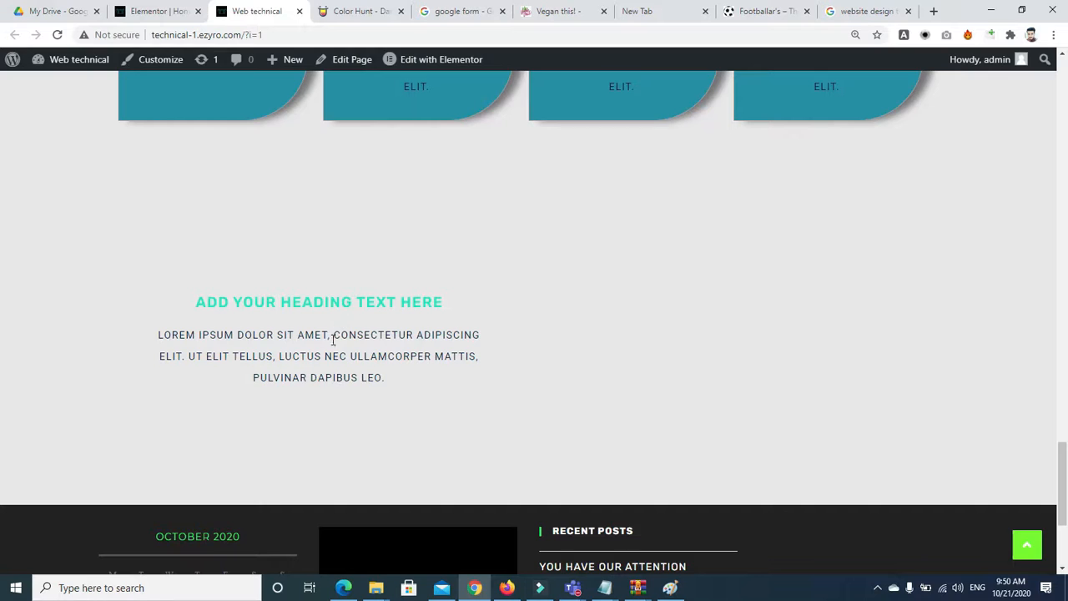
Compare the new heading and paragraph section on the published home page with the text and image section above it.
scroll(2, 499, "up", 5)
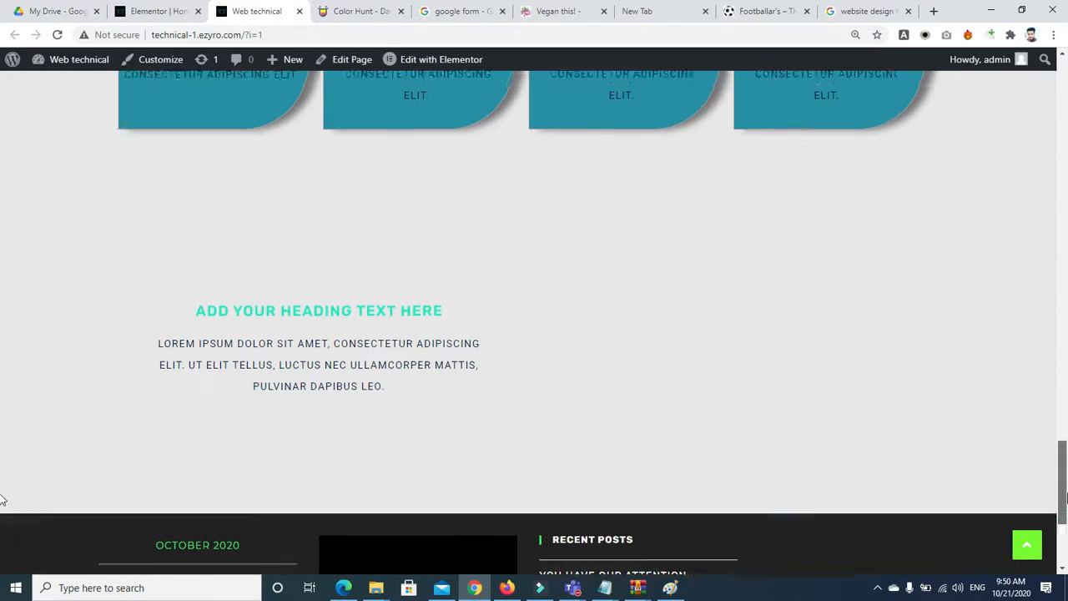
scroll(3, 443, "up", 5)
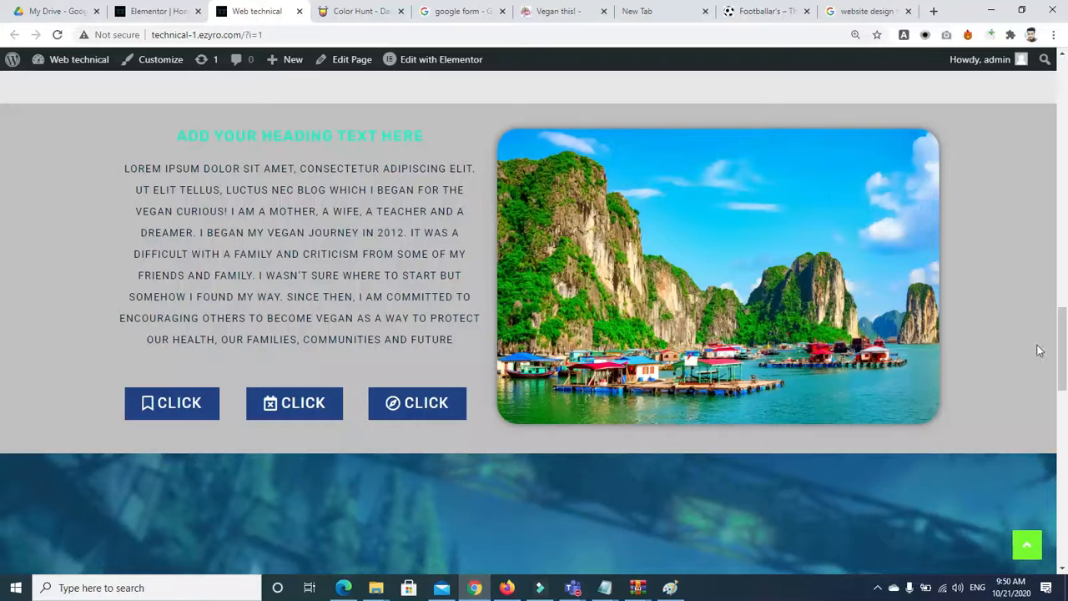
scroll(4, 359, "down", 9)
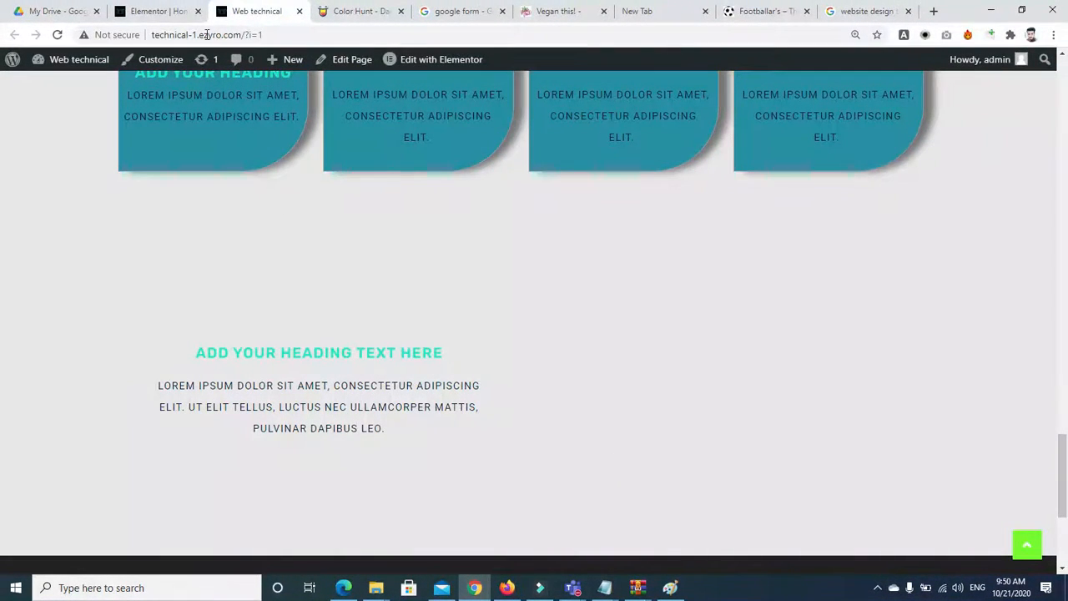
In Elementor, add an inner section to the empty second column, duplicate a column to make three, and narrow the two outer ones.
left_click(162, 11)
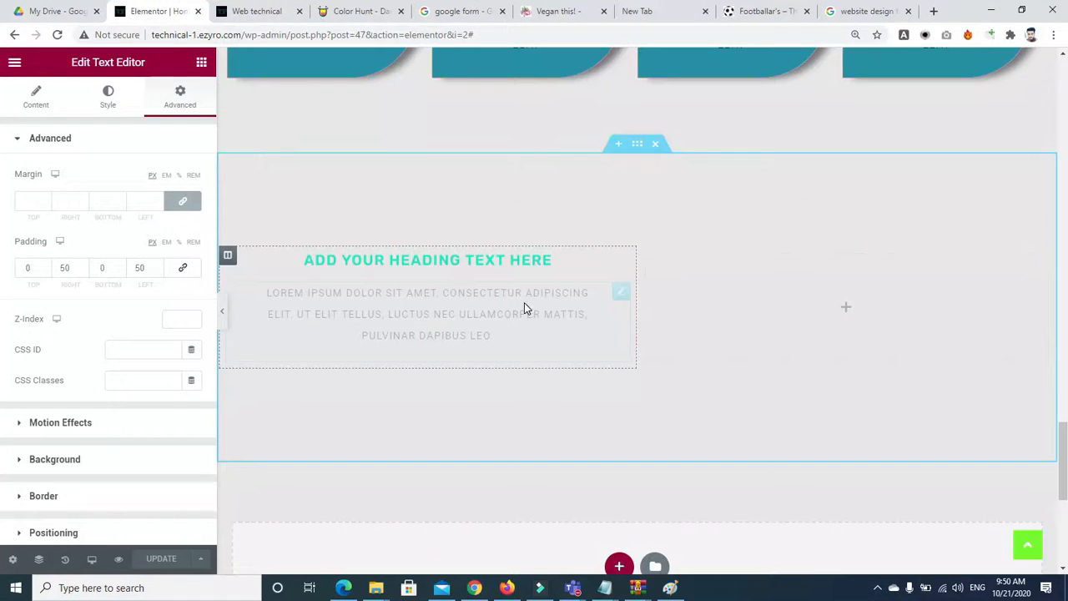
left_click(807, 326)
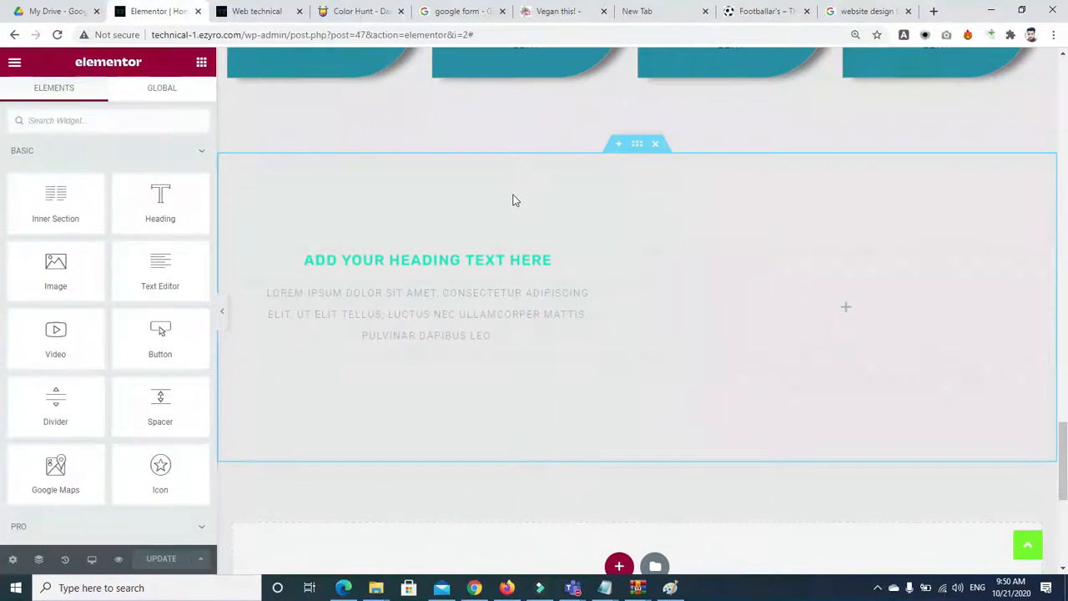
left_click_drag(56, 204, 821, 309)
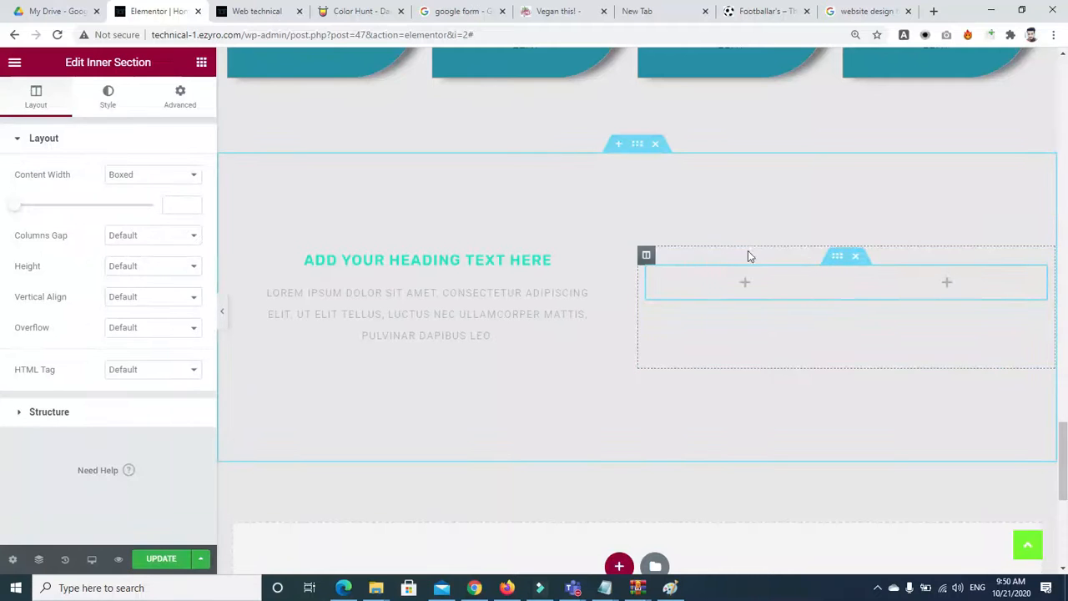
right_click(657, 273)
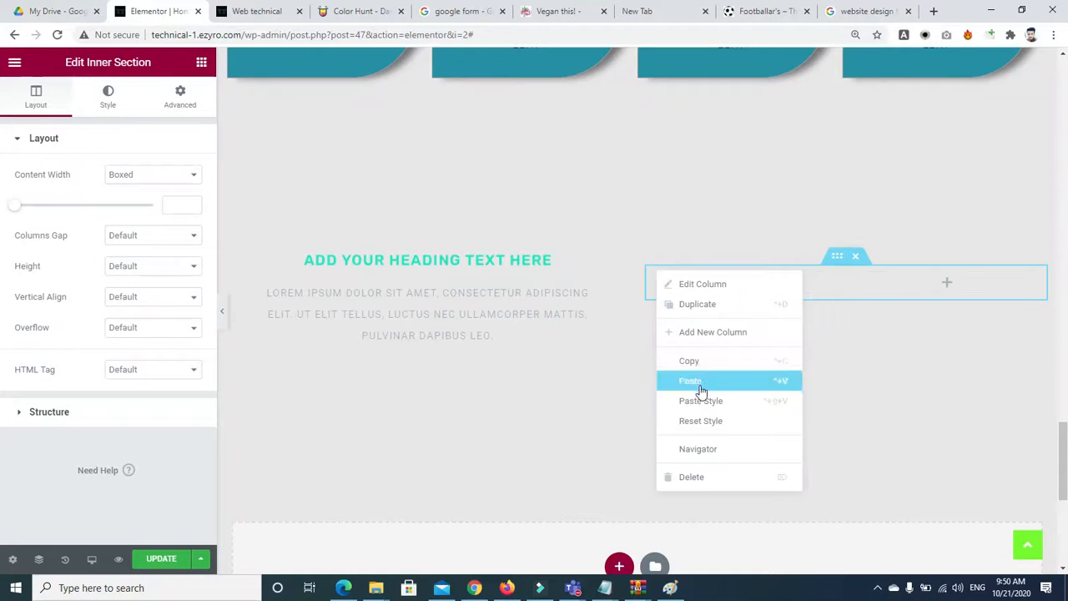
left_click(692, 306)
left_click_drag(780, 285, 698, 292)
left_click_drag(920, 287, 994, 285)
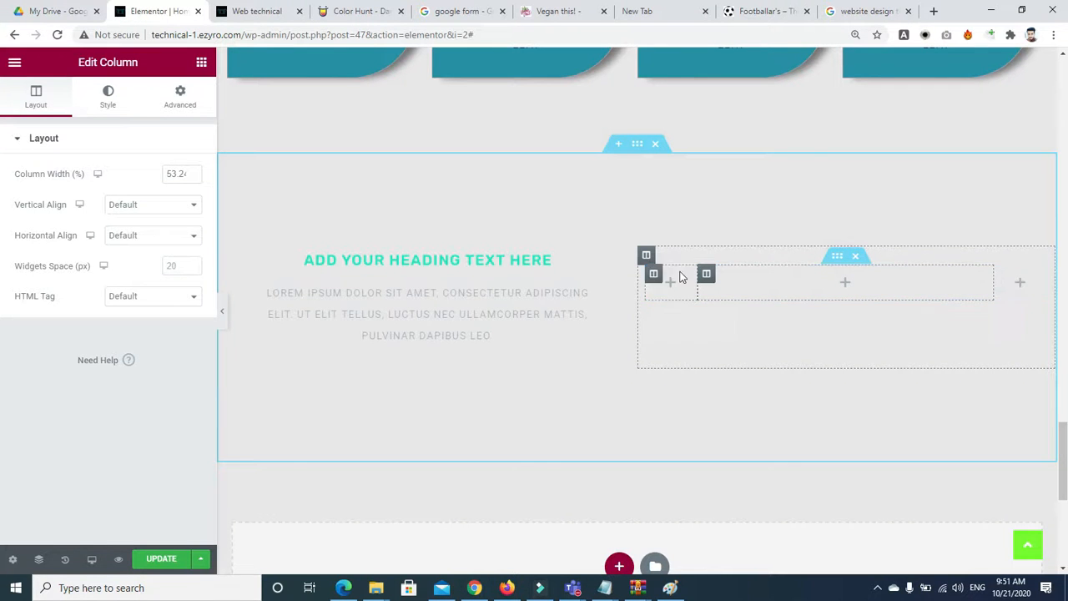
Add a Heading widget and a Text Editor widget below it to the middle column of the inner section.
left_click(200, 65)
left_click_drag(160, 204, 845, 290)
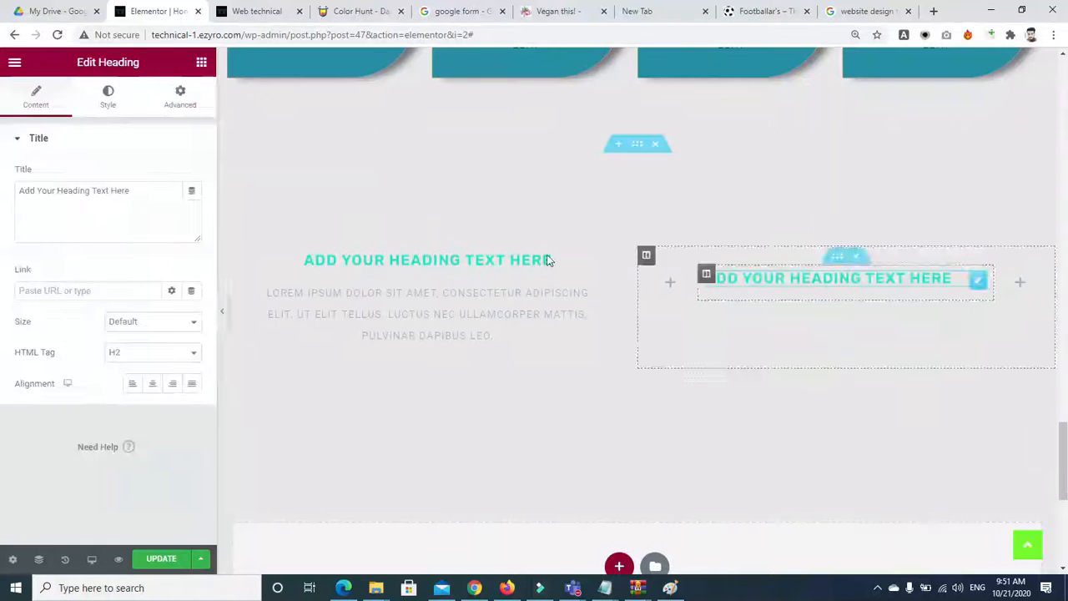
left_click(201, 65)
left_click_drag(154, 280, 829, 287)
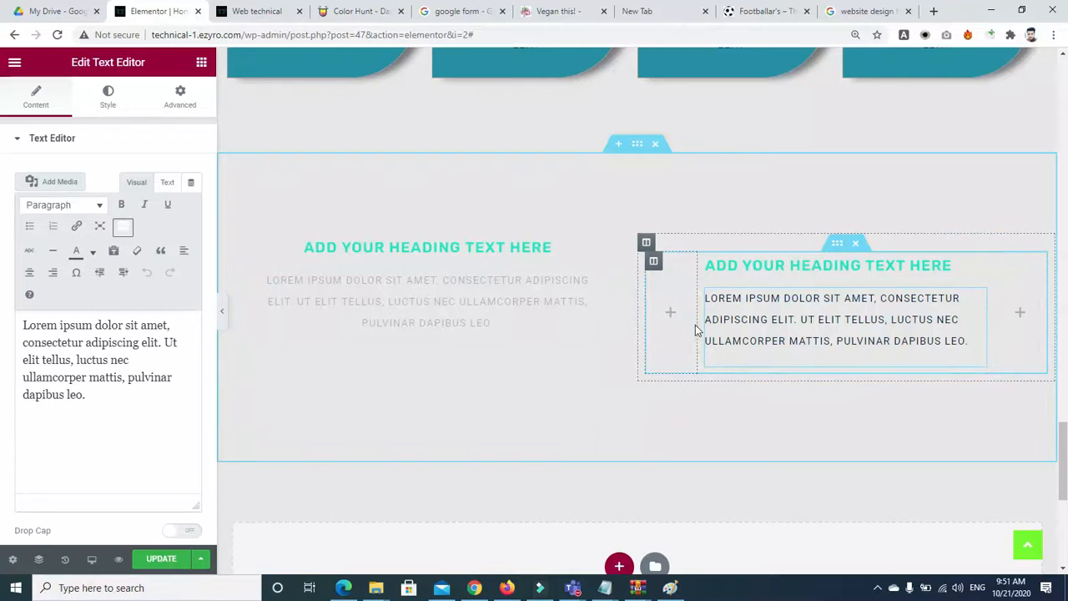
Narrow both outer columns of the inner section, widening the middle column to about 79.1%.
left_click_drag(697, 325, 686, 323)
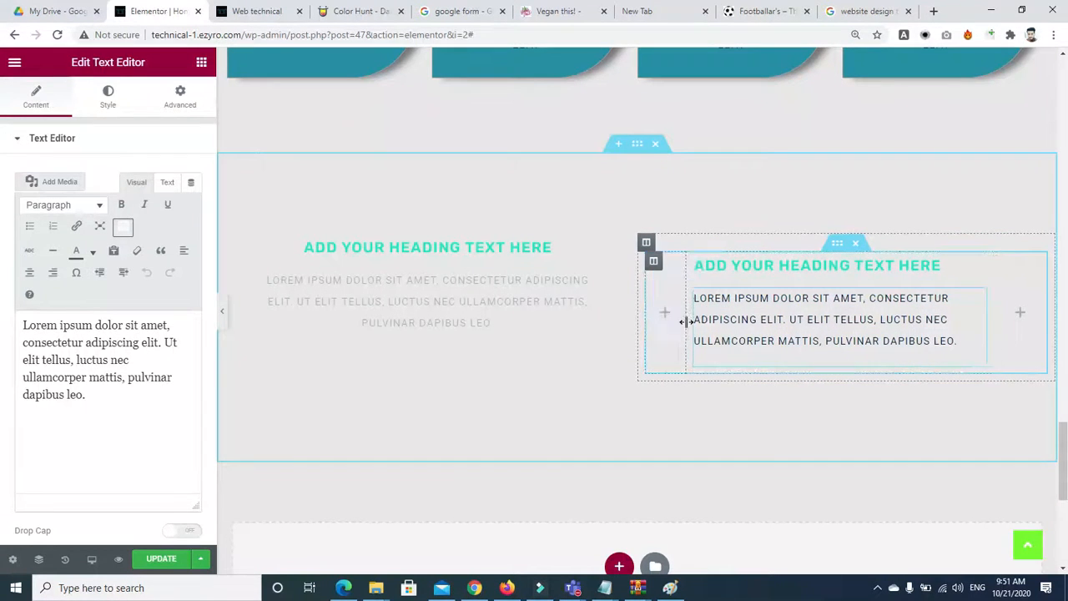
left_click_drag(996, 325, 1010, 331)
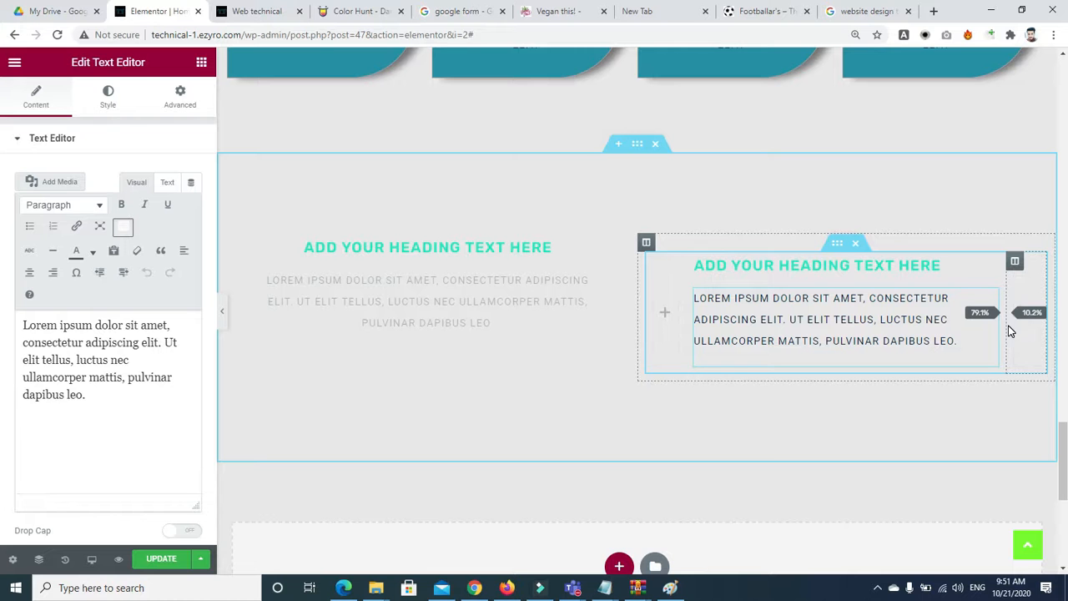
left_click_drag(1008, 324, 1007, 323)
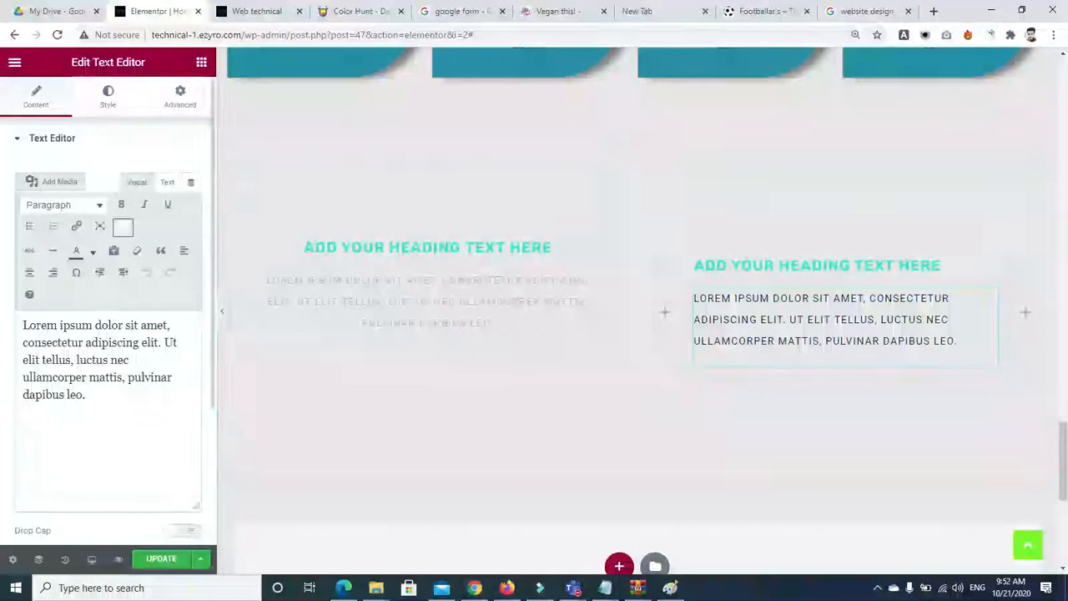
Center-align the paragraph and heading in the middle inner column, and widen that column further on both sides.
left_click(104, 108)
left_click(152, 175)
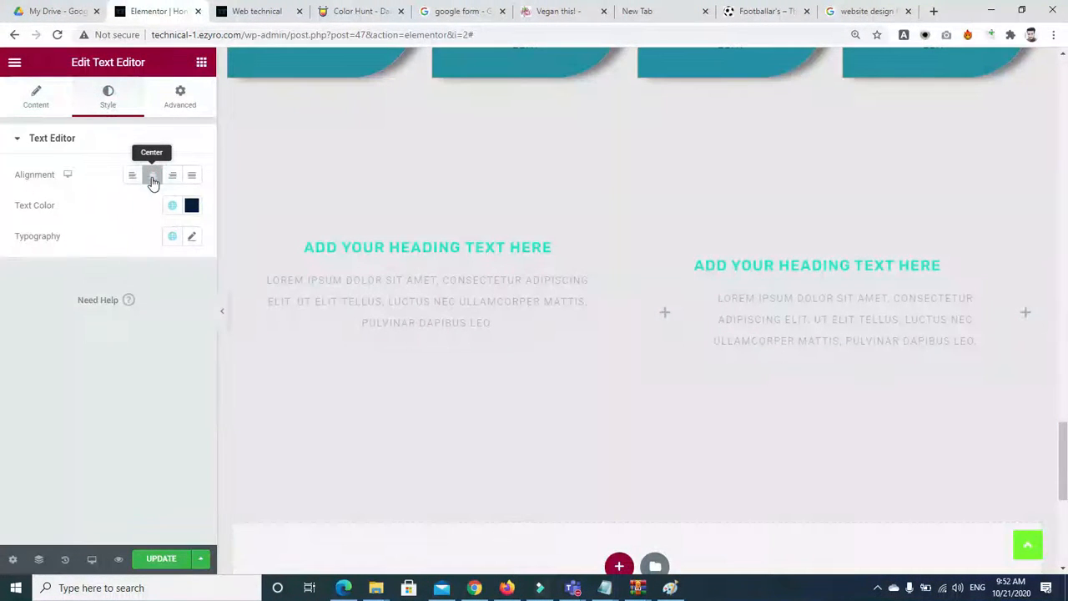
left_click(754, 265)
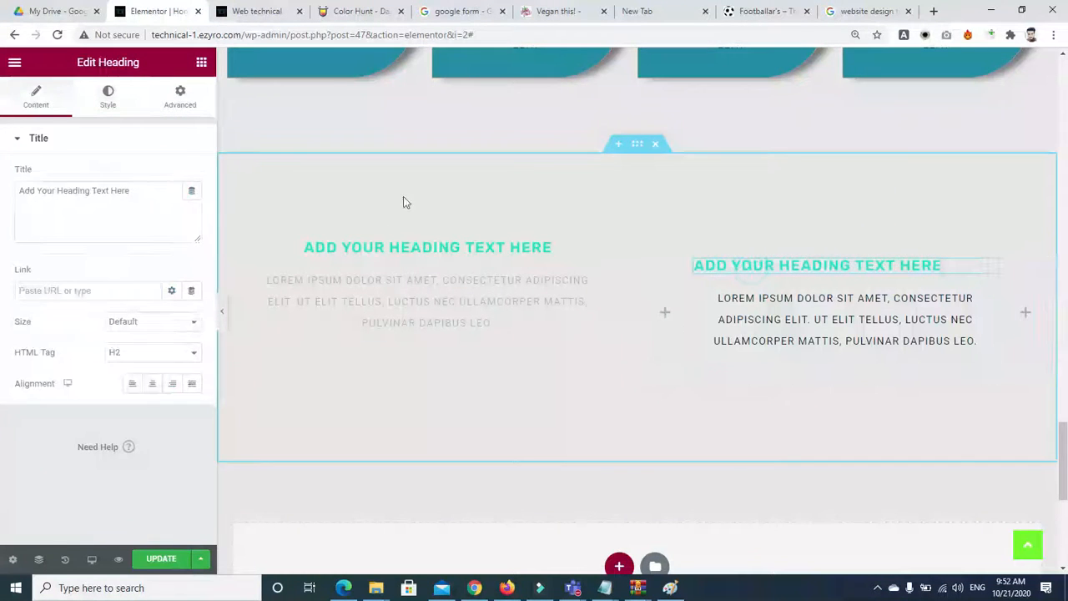
left_click(153, 384)
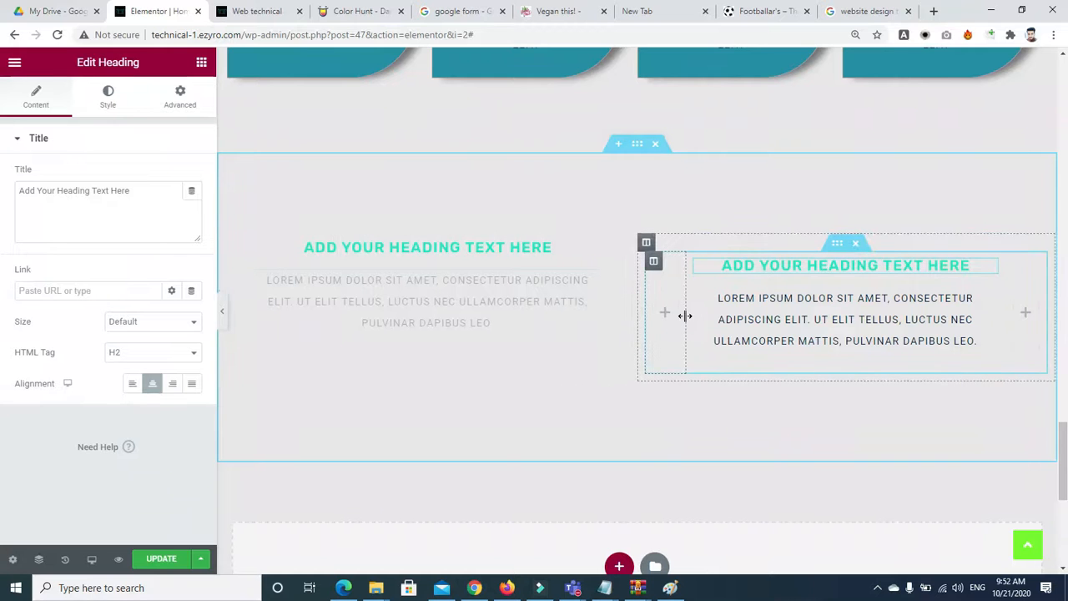
left_click_drag(691, 320, 664, 305)
left_click_drag(1009, 311, 1026, 309)
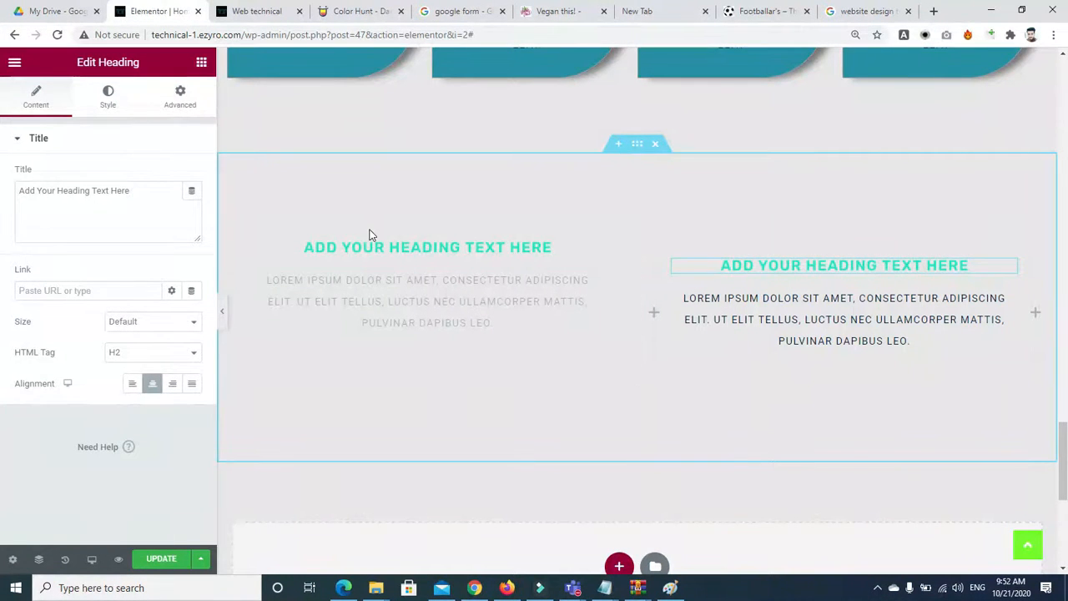
Set the first column of the two-column section to Middle vertical alignment and Center horizontal alignment.
left_click(227, 242)
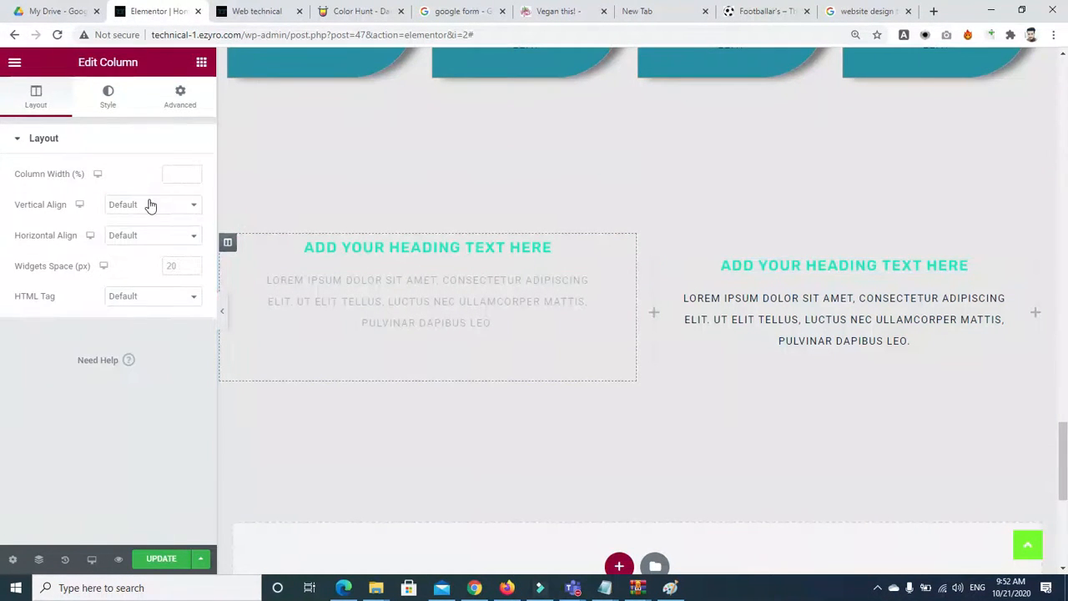
left_click(151, 204)
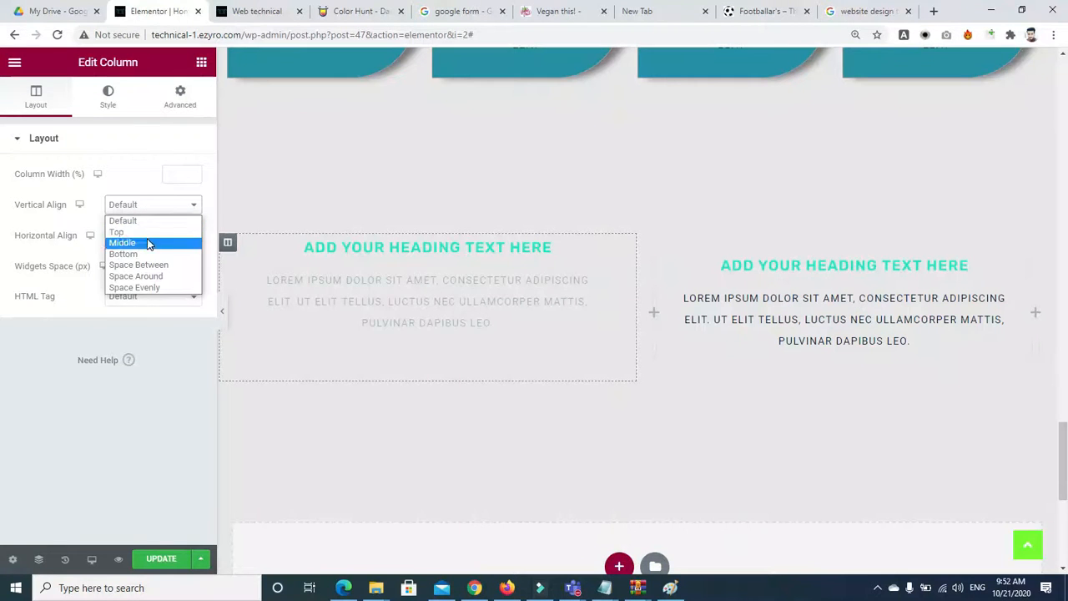
left_click(148, 240)
left_click(148, 237)
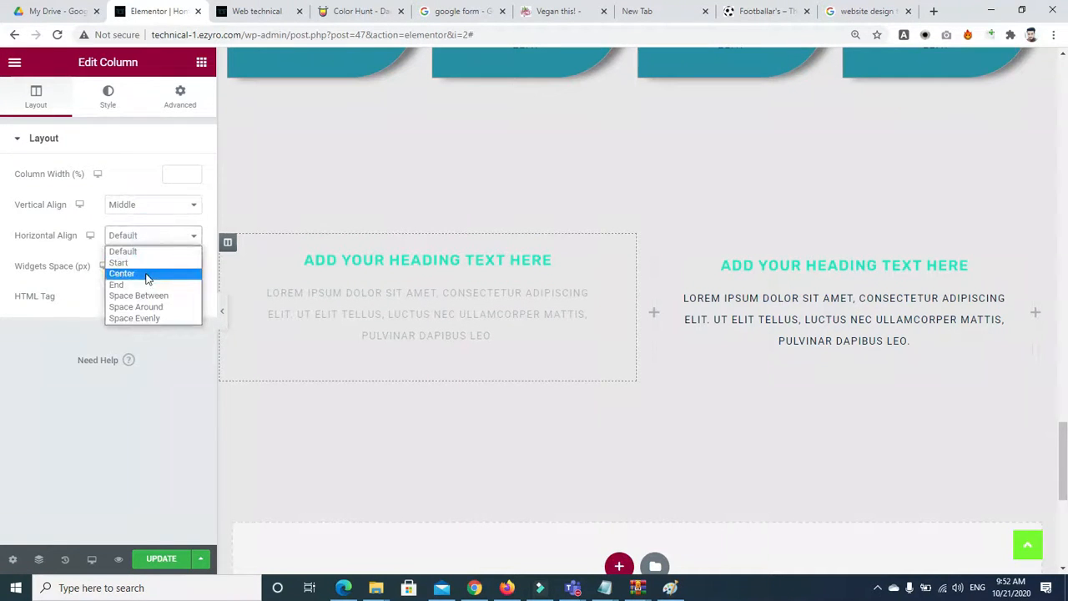
left_click(146, 274)
left_click(145, 241)
left_click(144, 242)
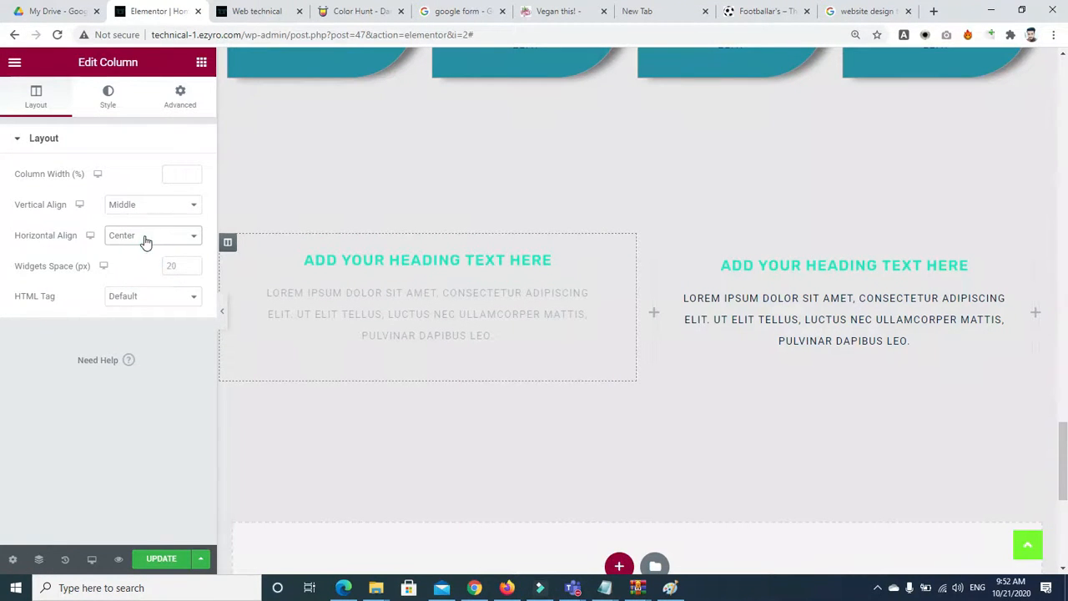
left_click(109, 104)
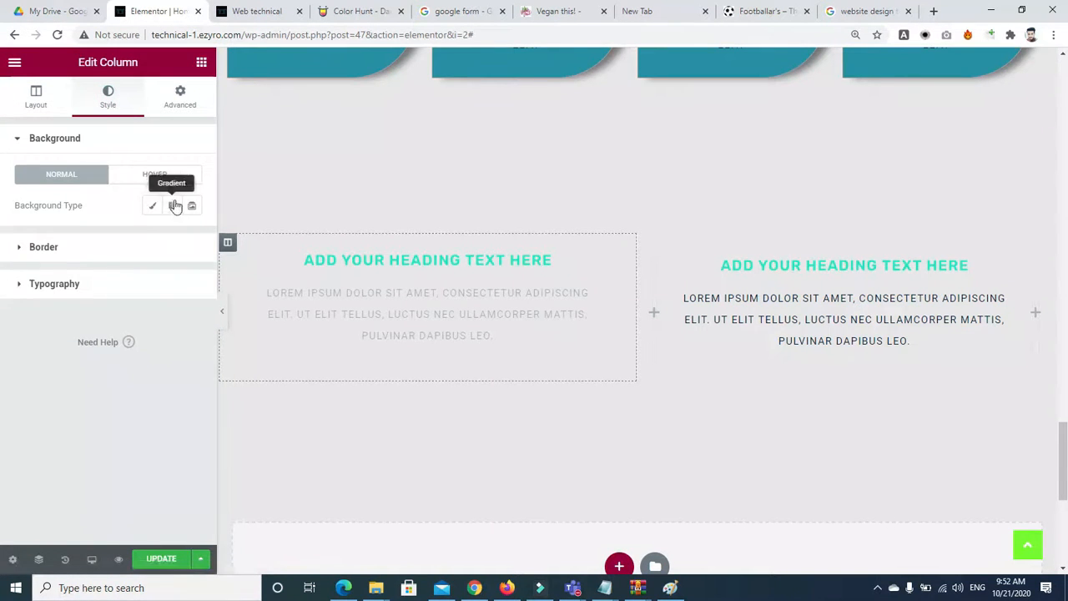
left_click(21, 293)
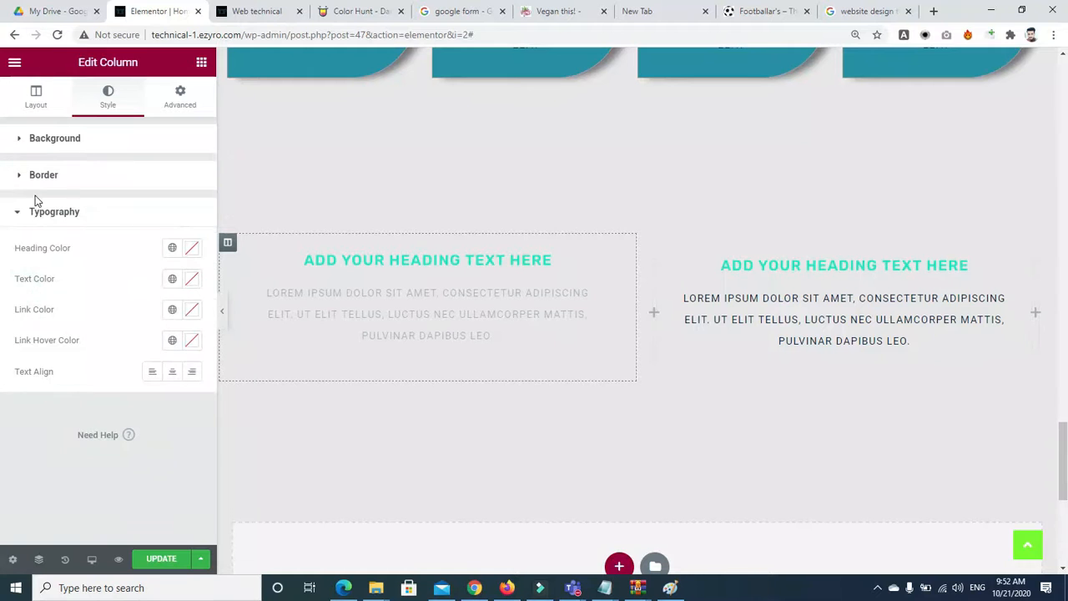
left_click(18, 178)
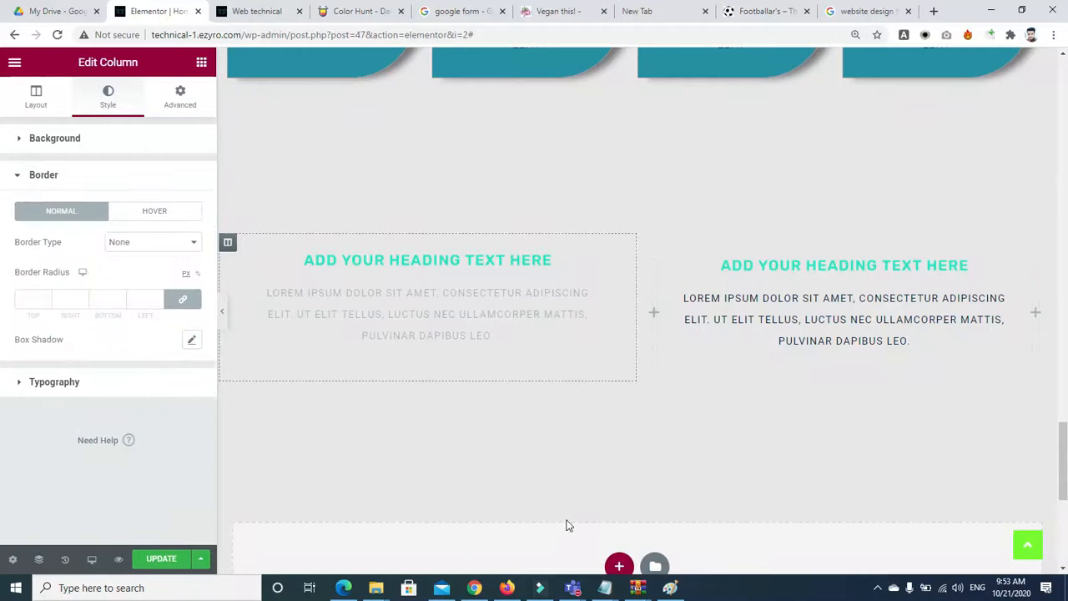
mouse_move(576, 587)
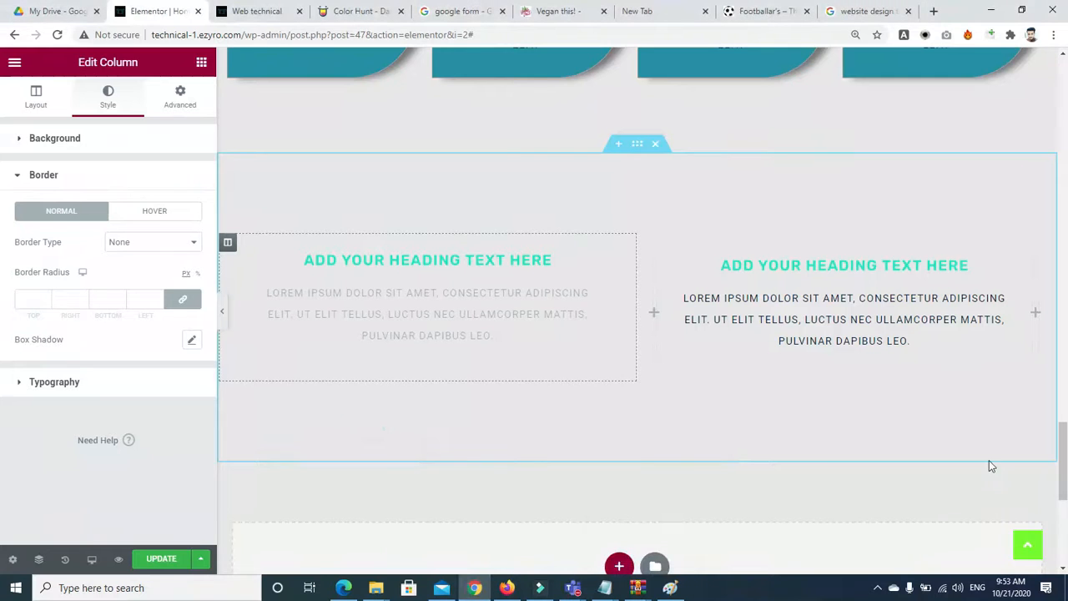
left_click_drag(1066, 447, 1066, 480)
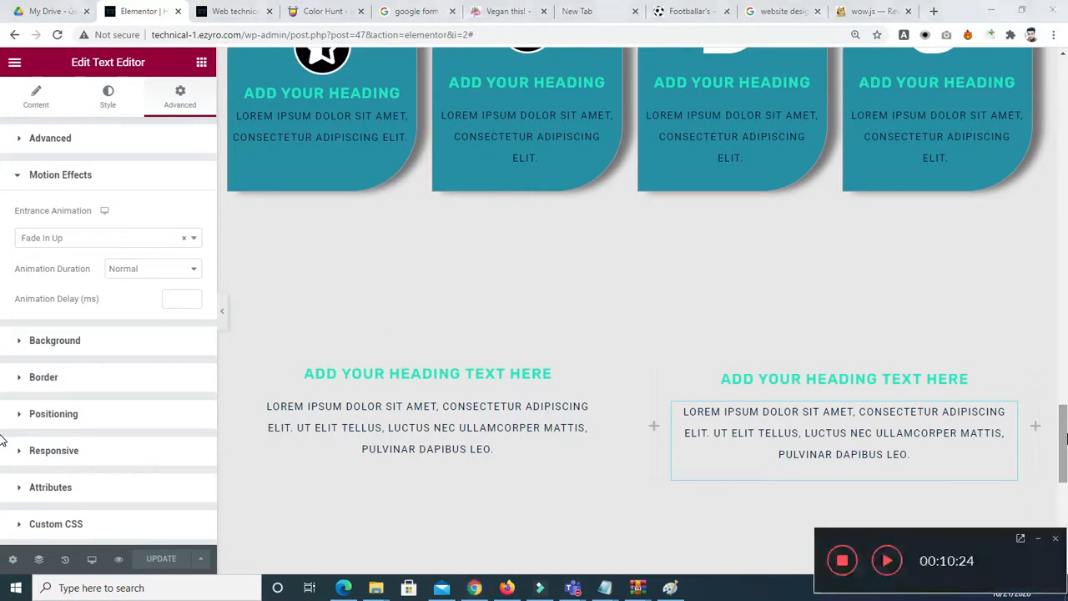
Switch the responsive preview to Tablet and check the page layout from the hero banner down to the new two-column section.
left_click_drag(1061, 432, 1064, 79)
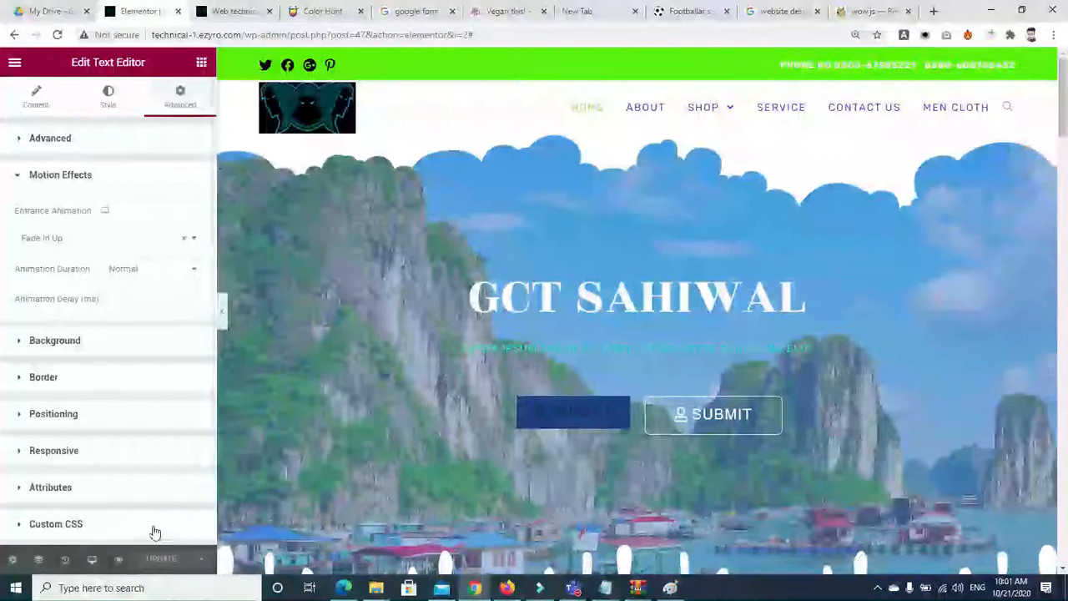
left_click(91, 560)
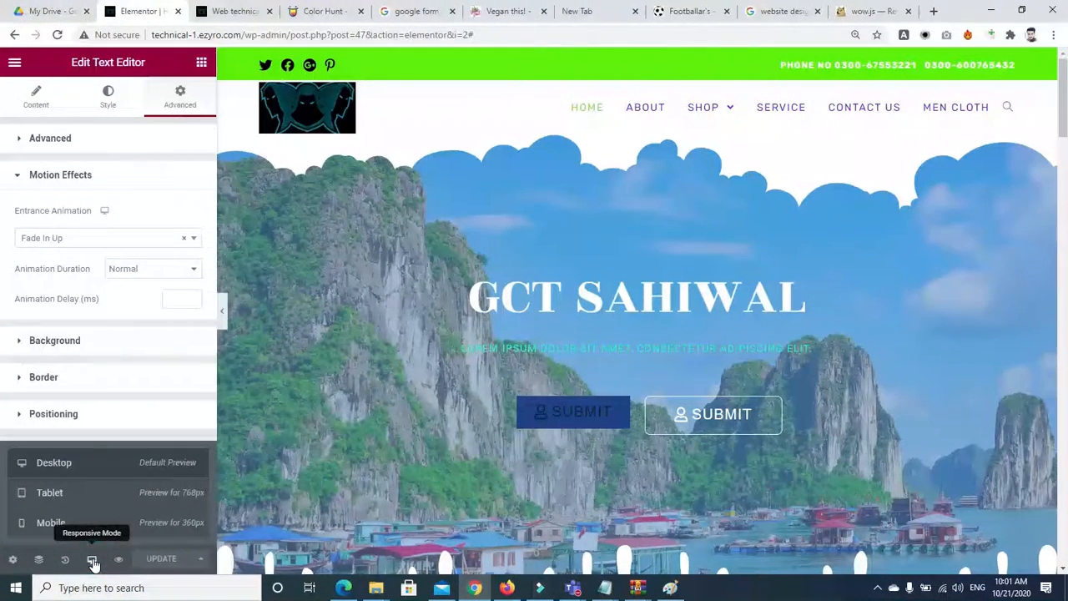
left_click(85, 494)
scroll(473, 358, "down", 10)
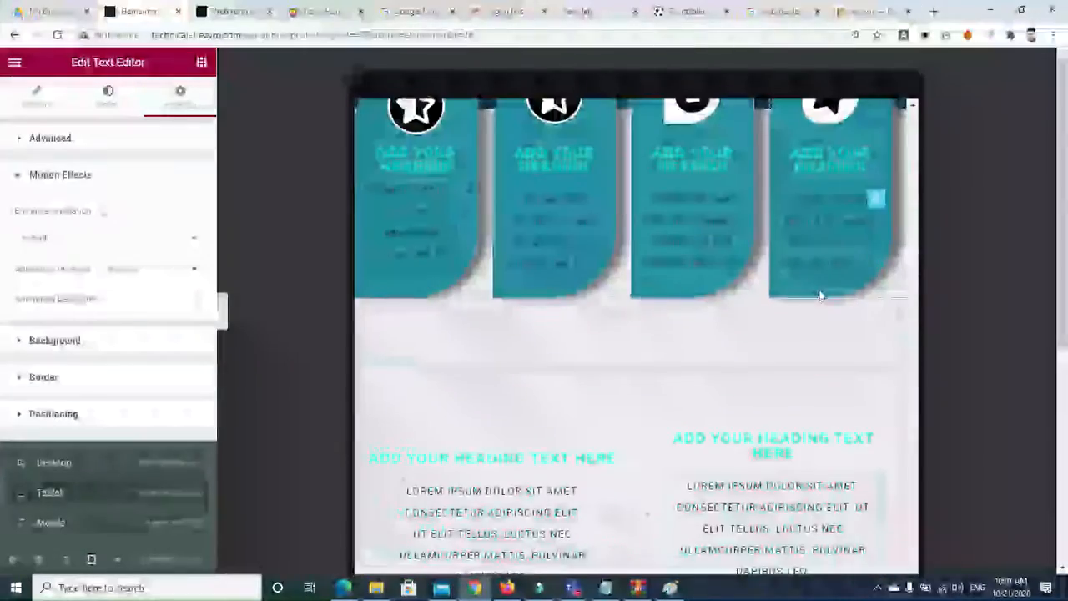
left_click_drag(1066, 235, 1067, 336)
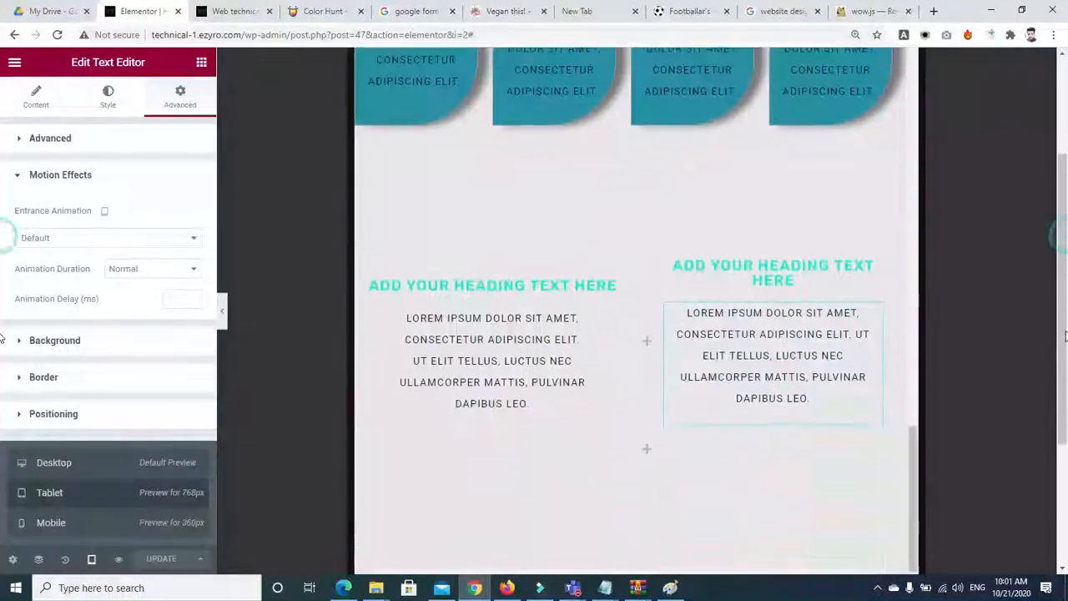
left_click_drag(914, 468, 922, 8)
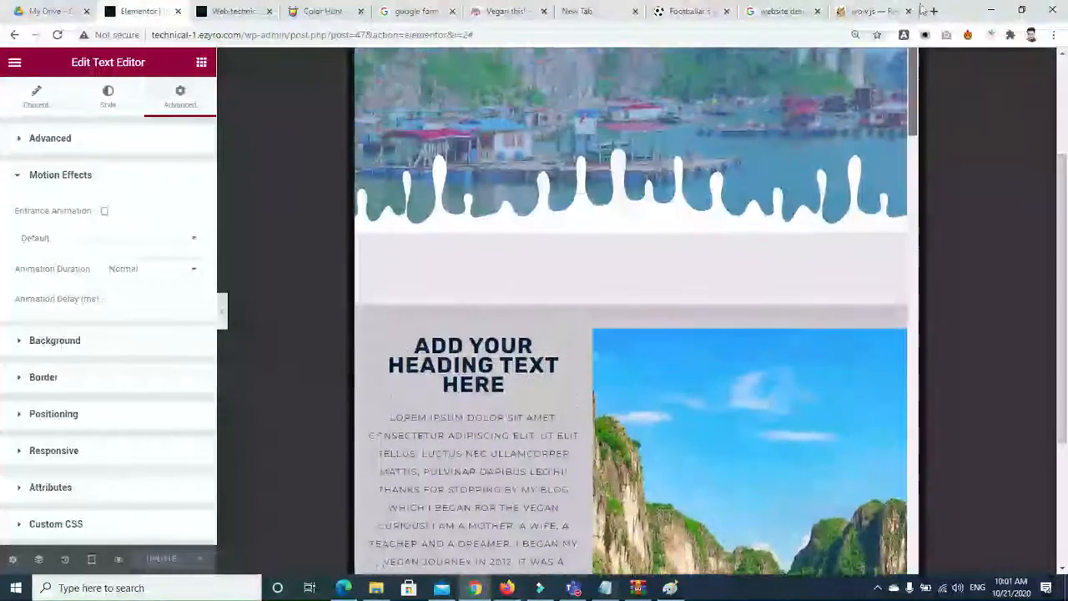
left_click_drag(1066, 276, 1065, 113)
left_click_drag(912, 230, 913, 242)
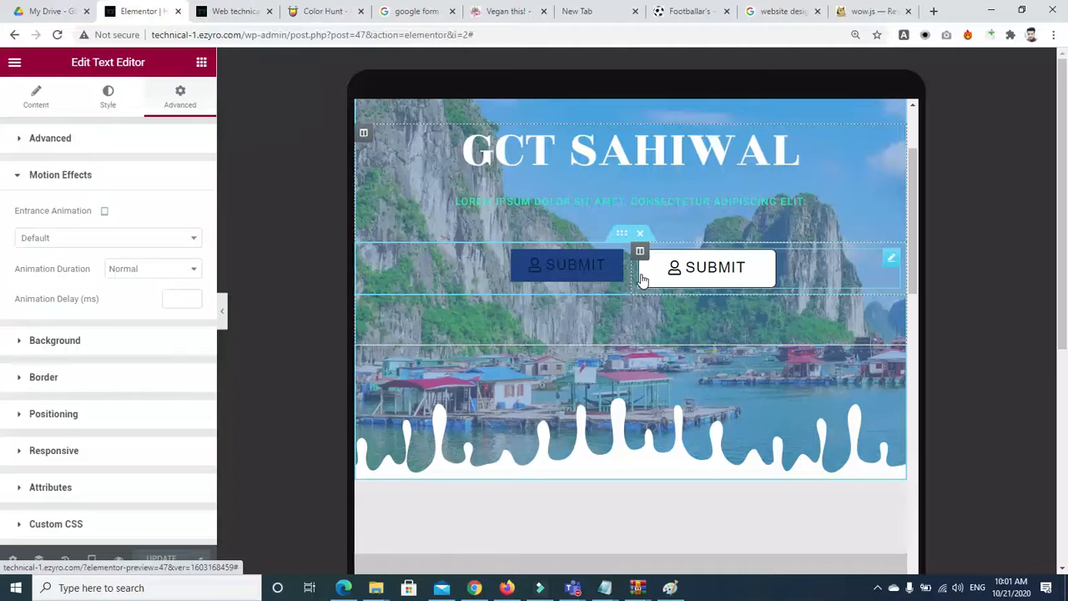
Set the tablet minimum height of the section with the grey text column and bay photo to 221 px.
left_click_drag(915, 221, 932, 329)
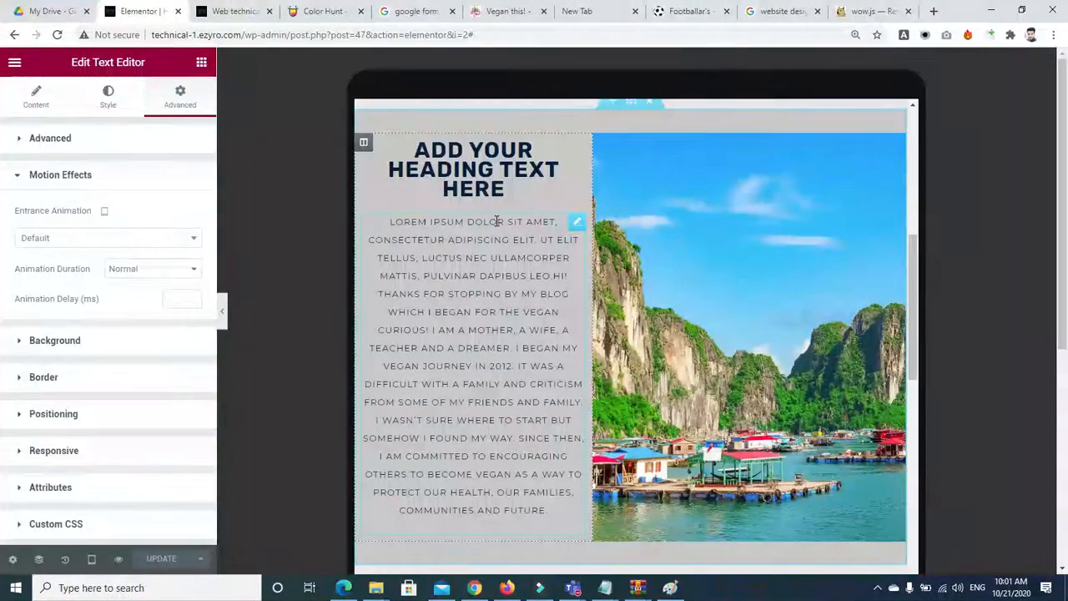
mouse_move(913, 272)
left_mouse_down()
mouse_move(921, 258)
mouse_move(918, 271)
left_mouse_up()
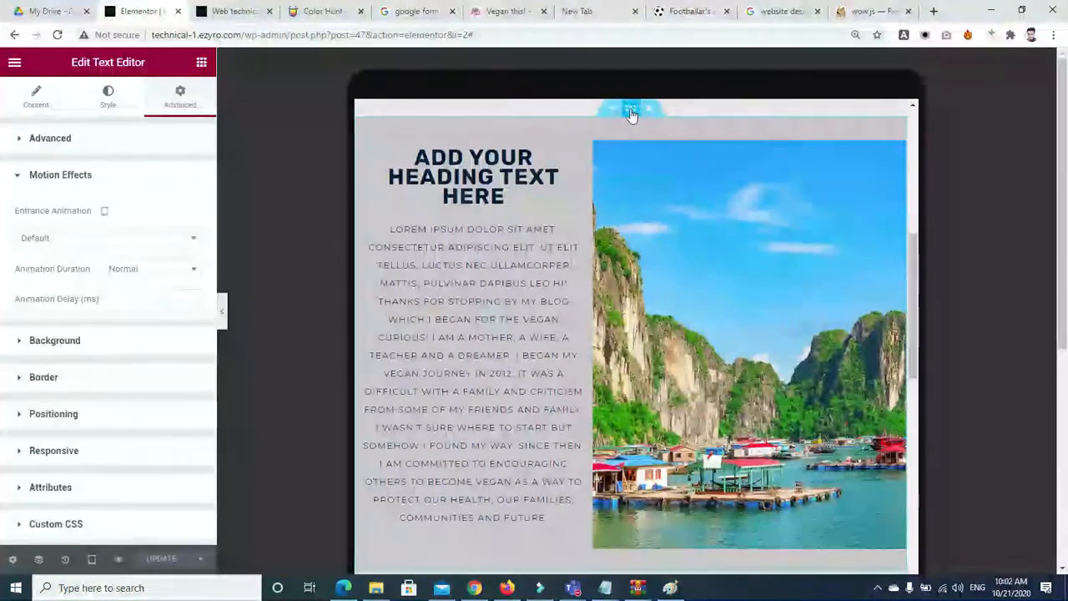
left_click(631, 108)
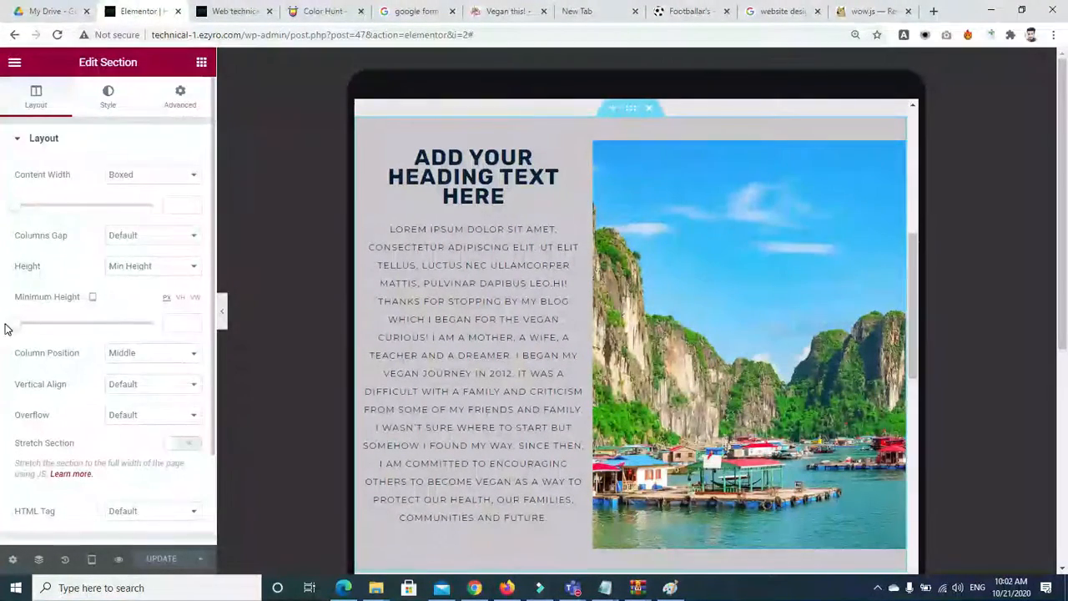
left_click_drag(14, 331, 31, 334)
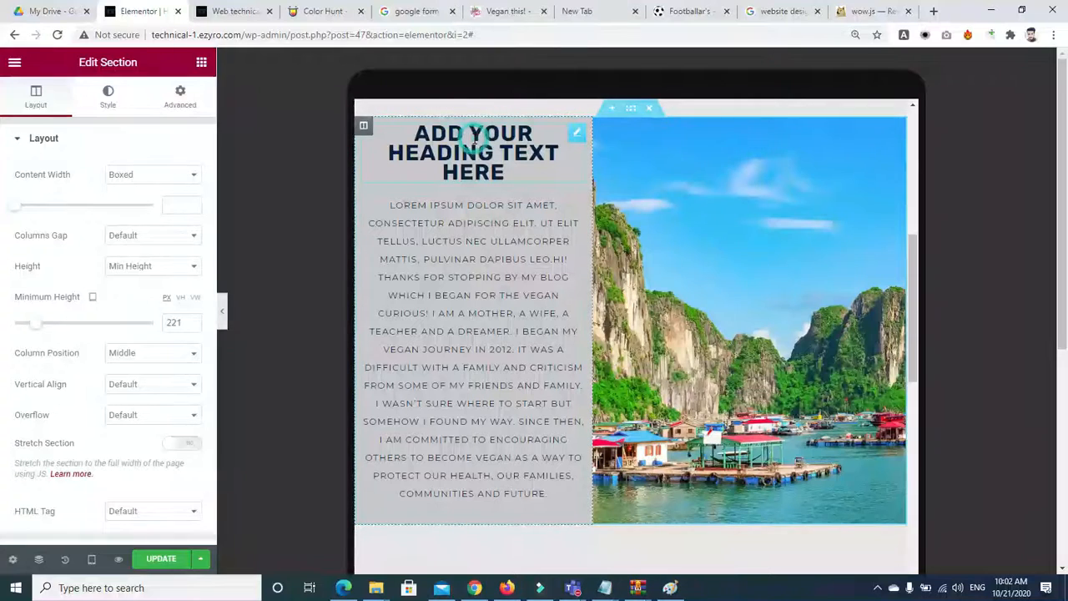
Set the tablet font size of the heading beside the bay photo to 22 px.
left_click(473, 138)
left_click(191, 209)
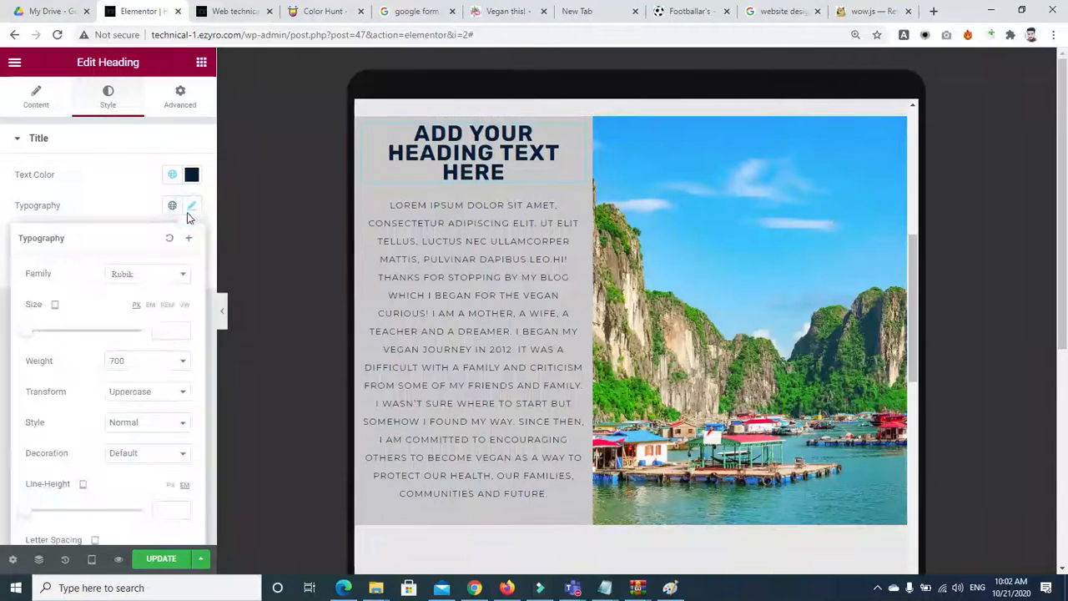
left_click_drag(26, 334, 37, 335)
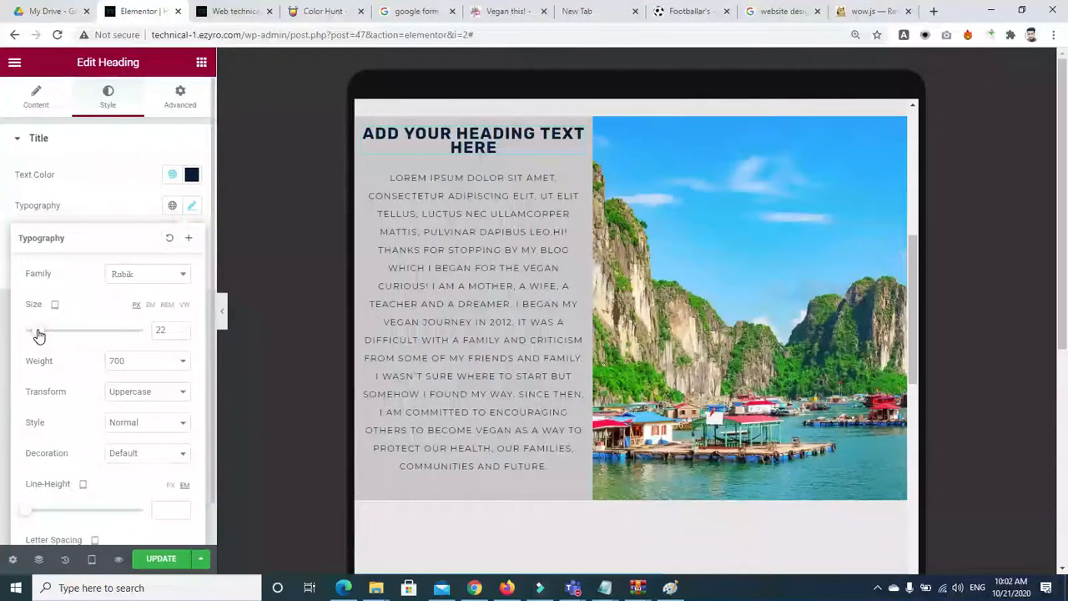
Set the tablet font size of the paragraph beside the bay photo to 10 px.
left_click(464, 288)
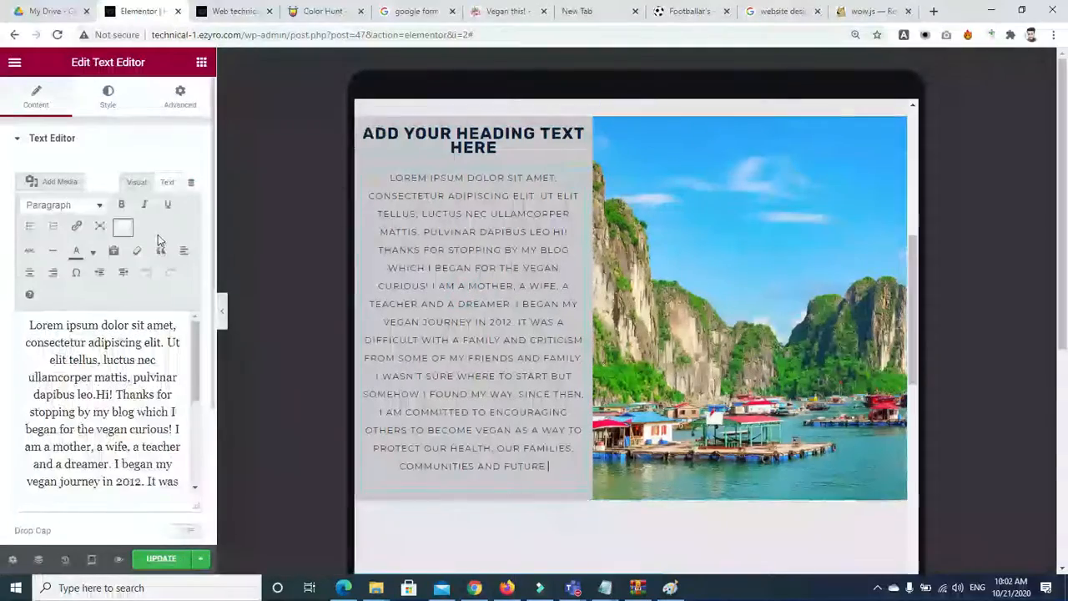
left_click(108, 98)
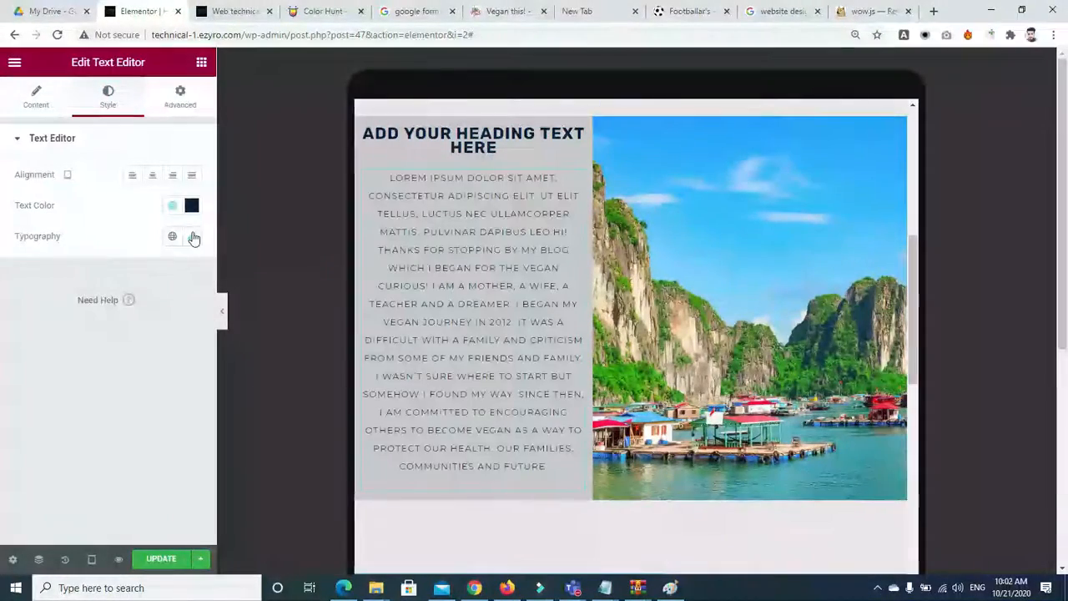
left_click(192, 237)
left_click_drag(28, 368, 31, 365)
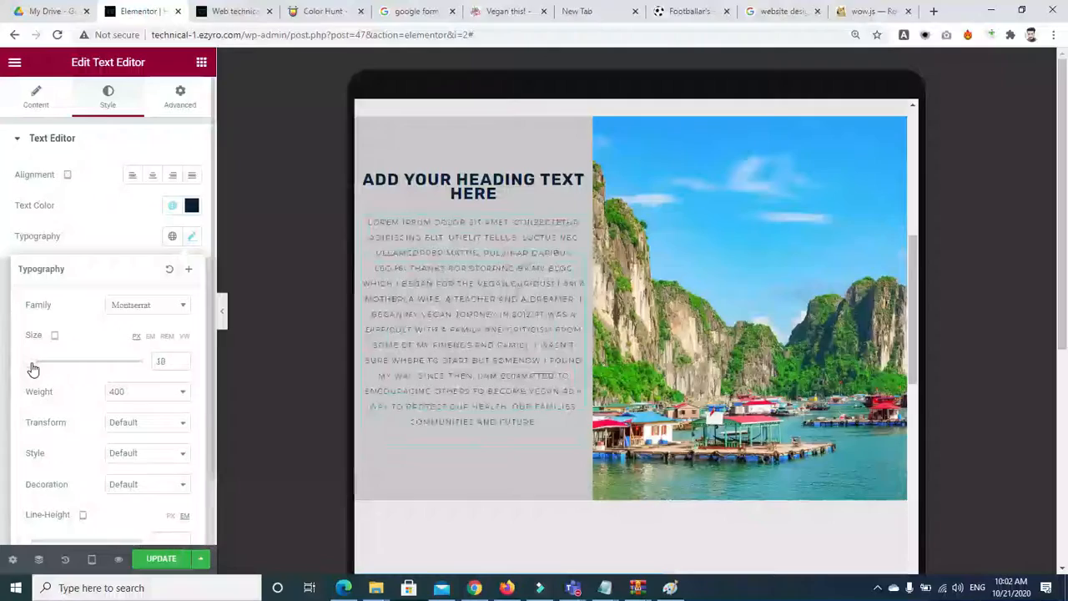
Set the tablet font size of the paragraph beside the green mountain image to 10 px in the next section.
left_click_drag(914, 324, 926, 388)
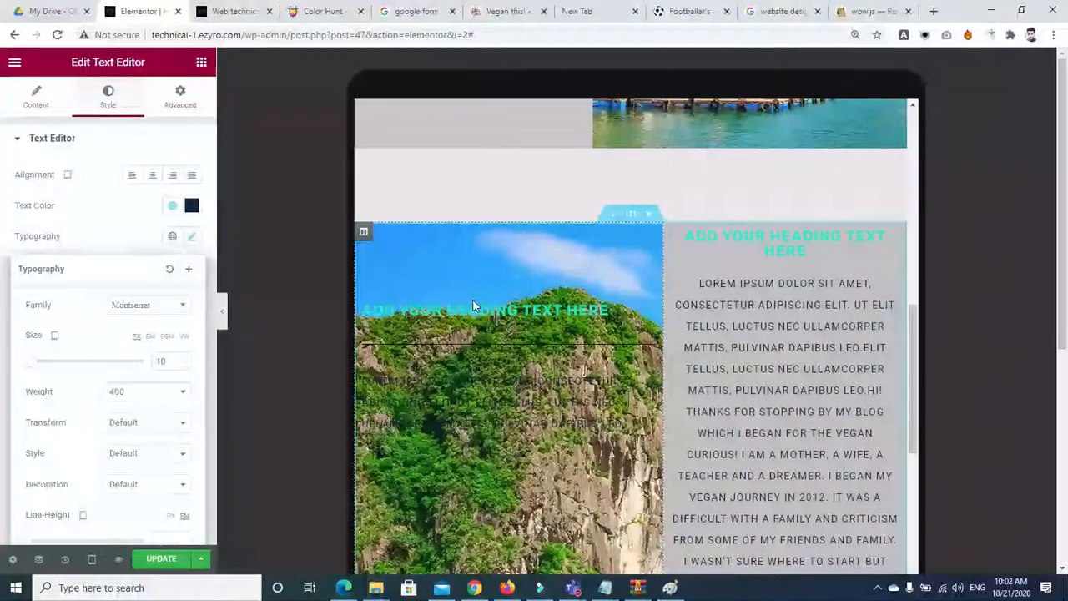
left_click(476, 311)
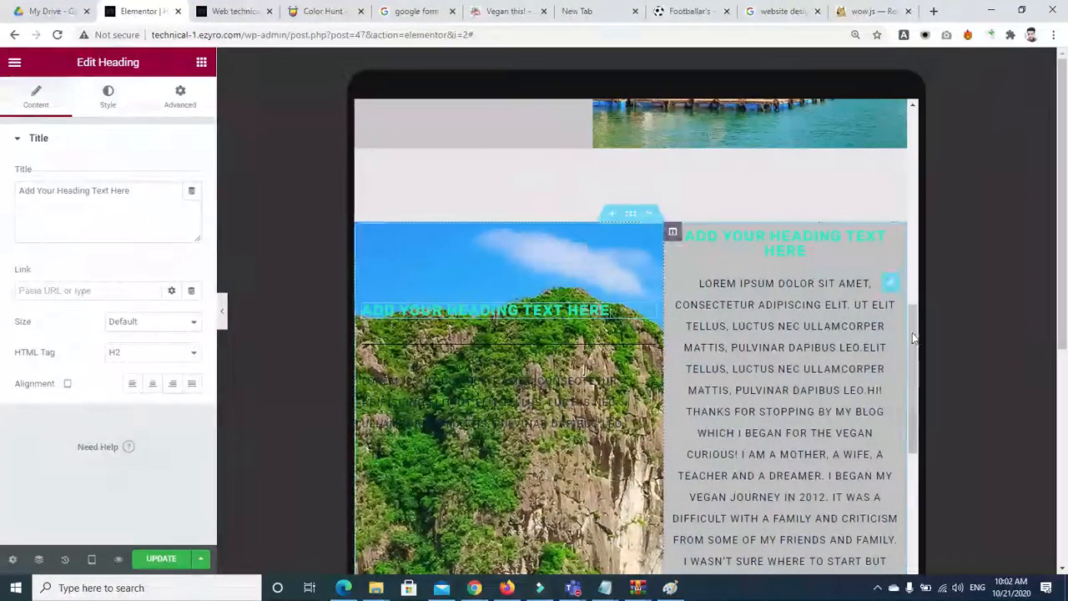
scroll(745, 349, "down", 3)
scroll(745, 348, "up", 2)
left_click(745, 349)
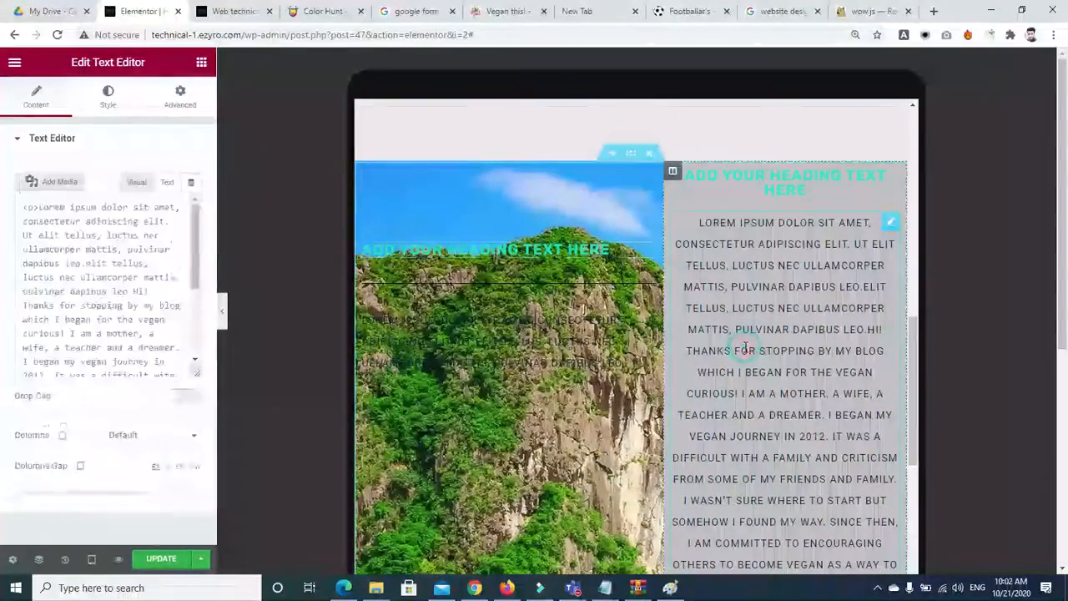
left_click(109, 95)
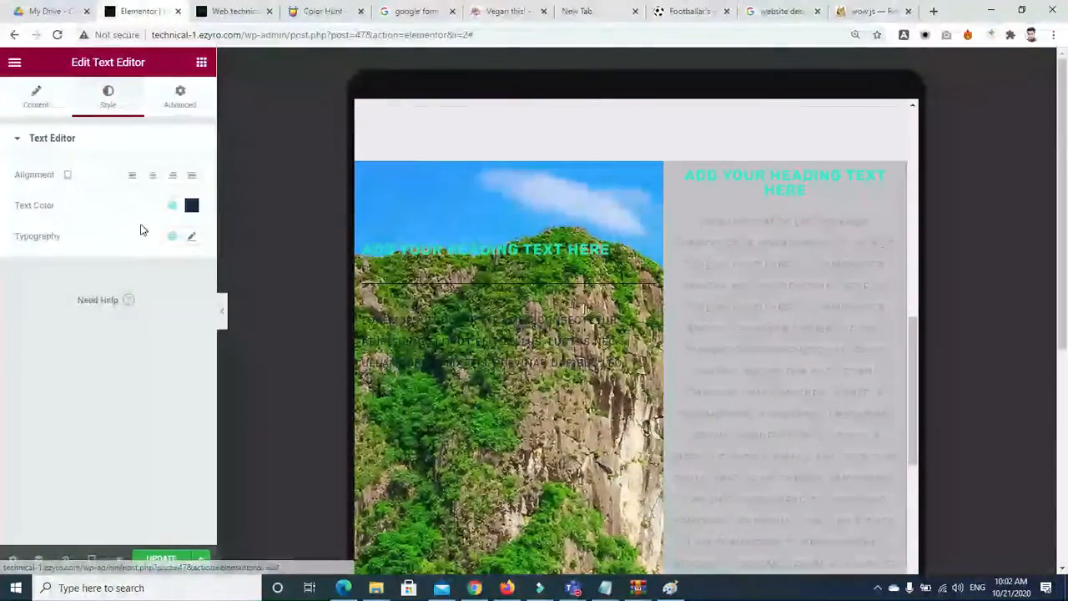
left_click(191, 237)
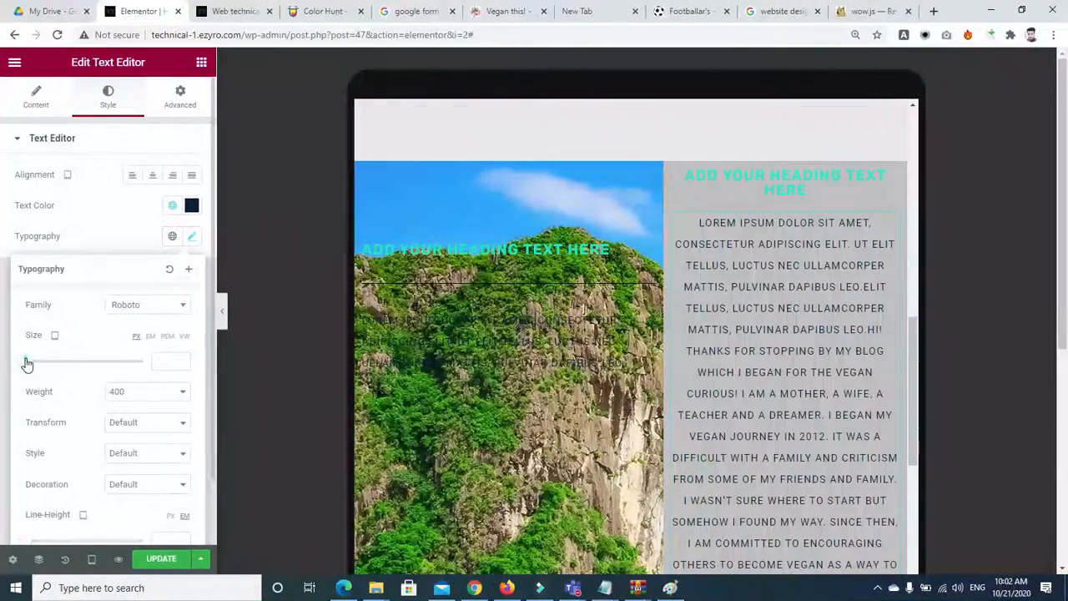
left_click(30, 362)
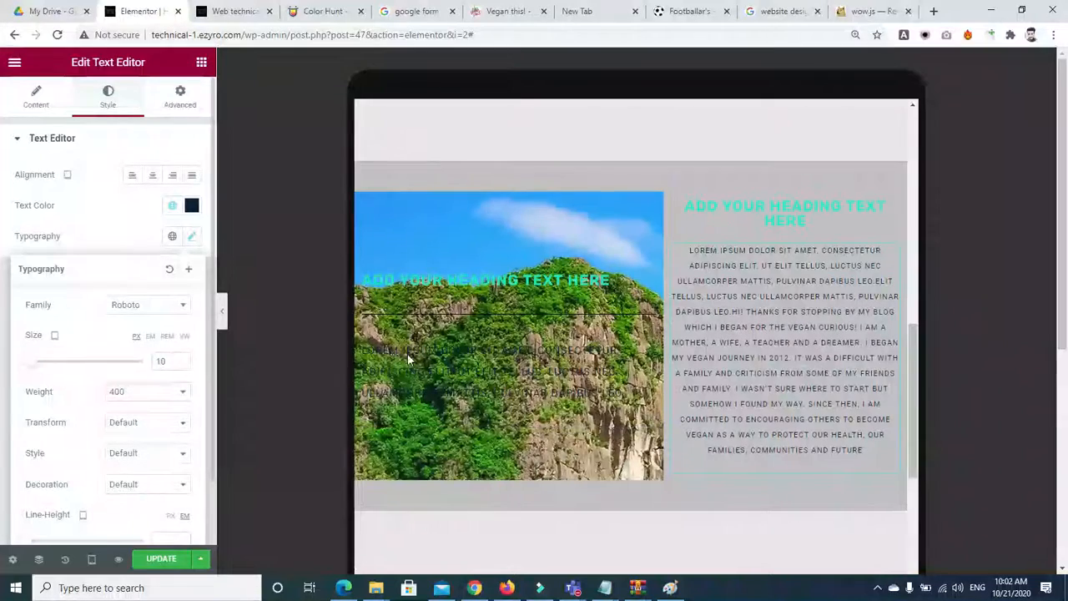
Check the content and style settings of the rounded image in the mustard-yellow section.
left_click_drag(915, 370, 917, 460)
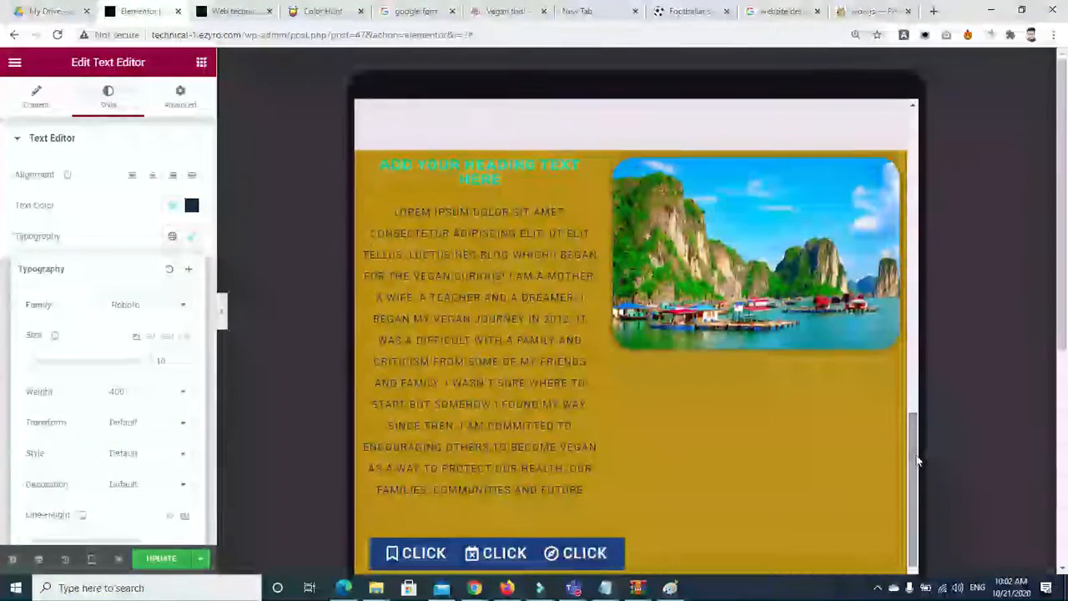
left_click(720, 247)
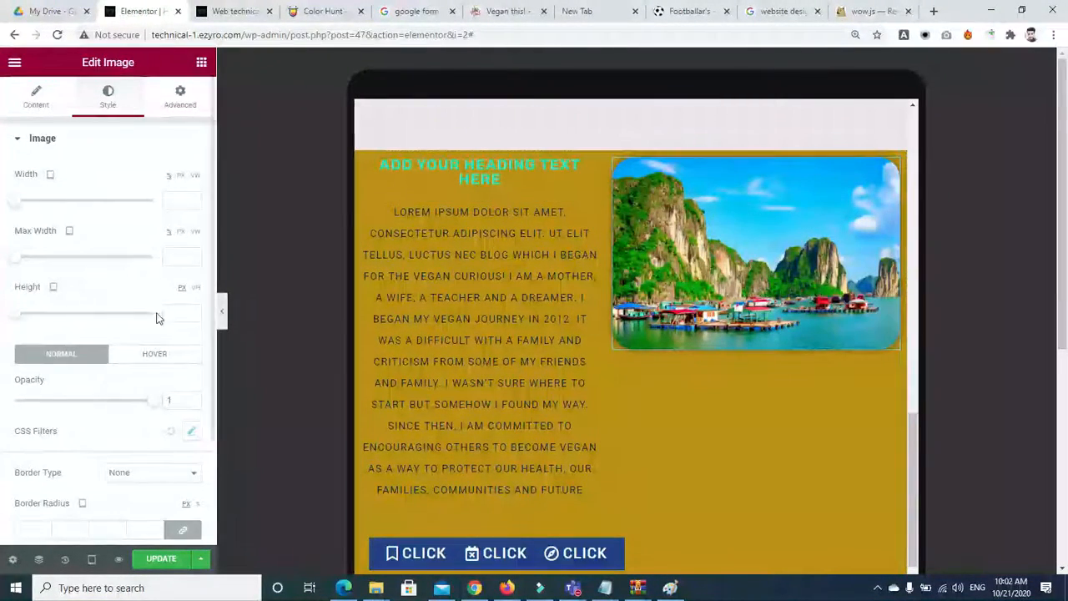
left_click(36, 86)
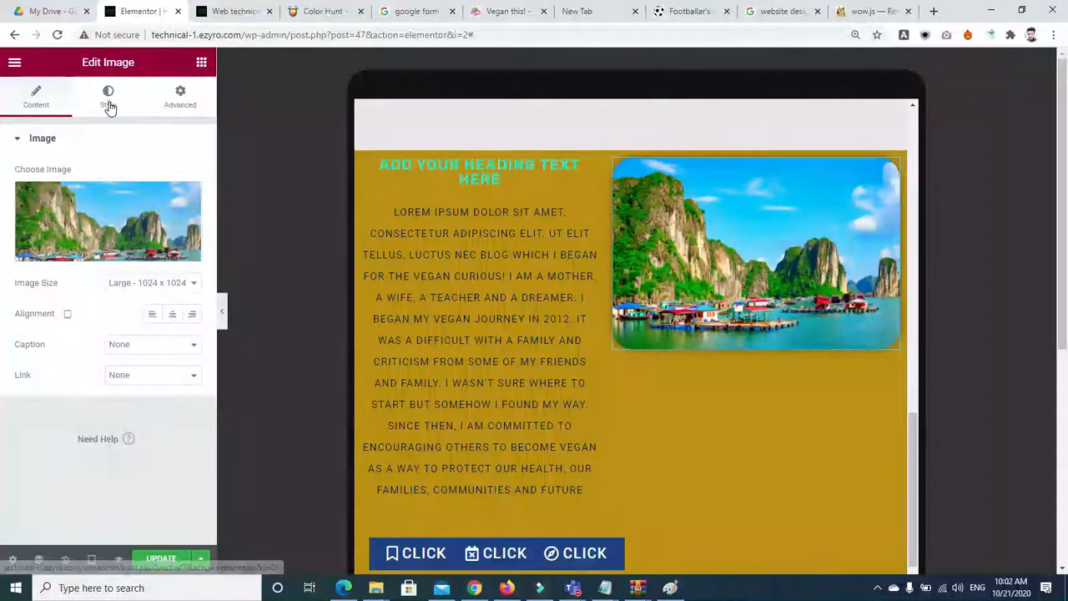
left_click(108, 94)
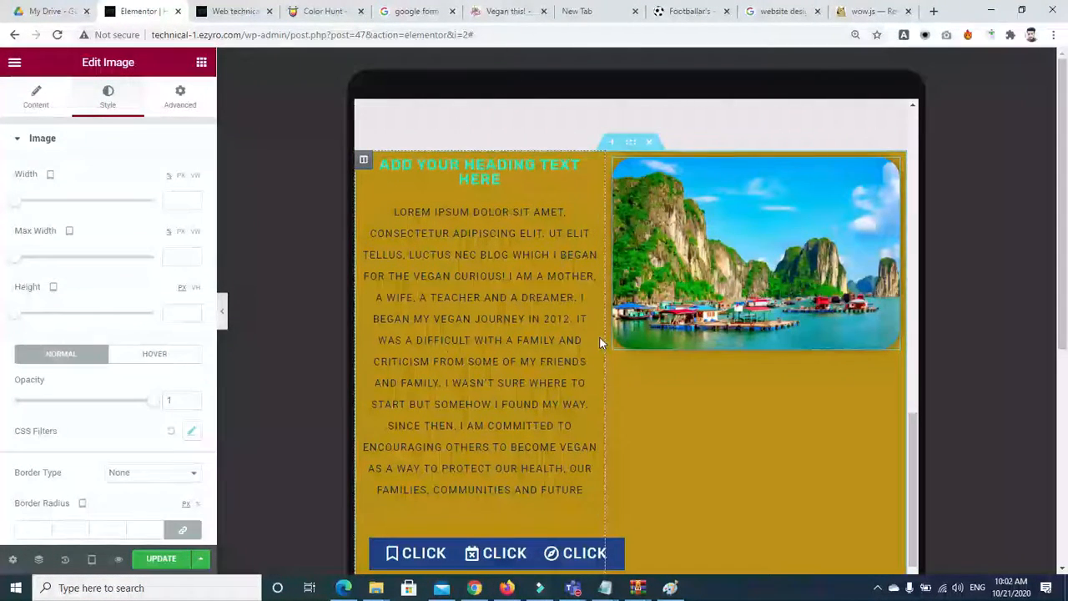
In the mustard-yellow section, set the paragraph's tablet font size to 10 px and the rounded image's height to 310 px.
left_click(512, 347)
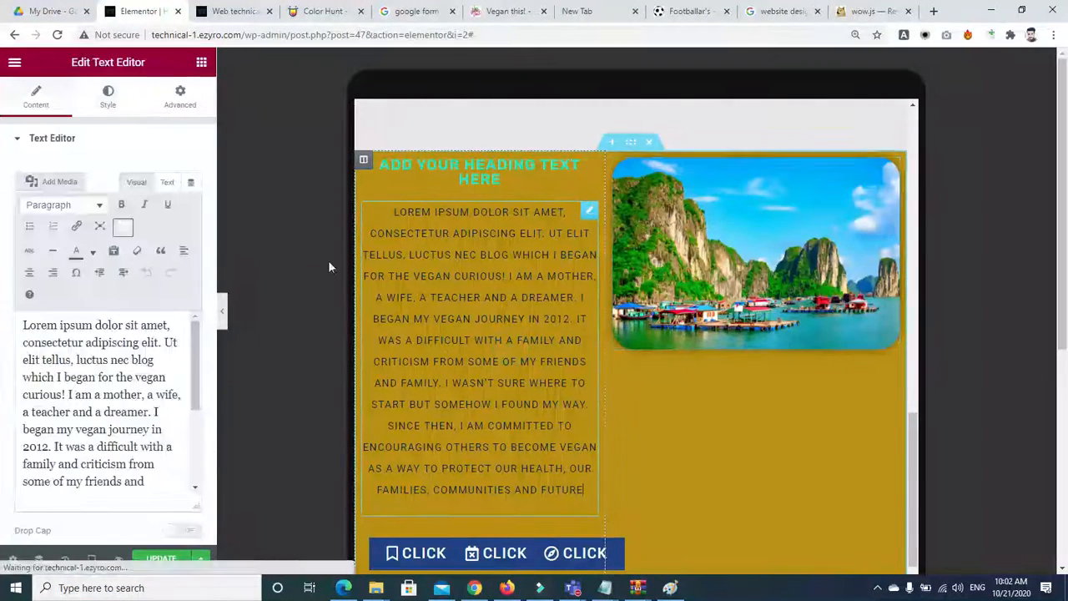
left_click(109, 99)
left_click(192, 236)
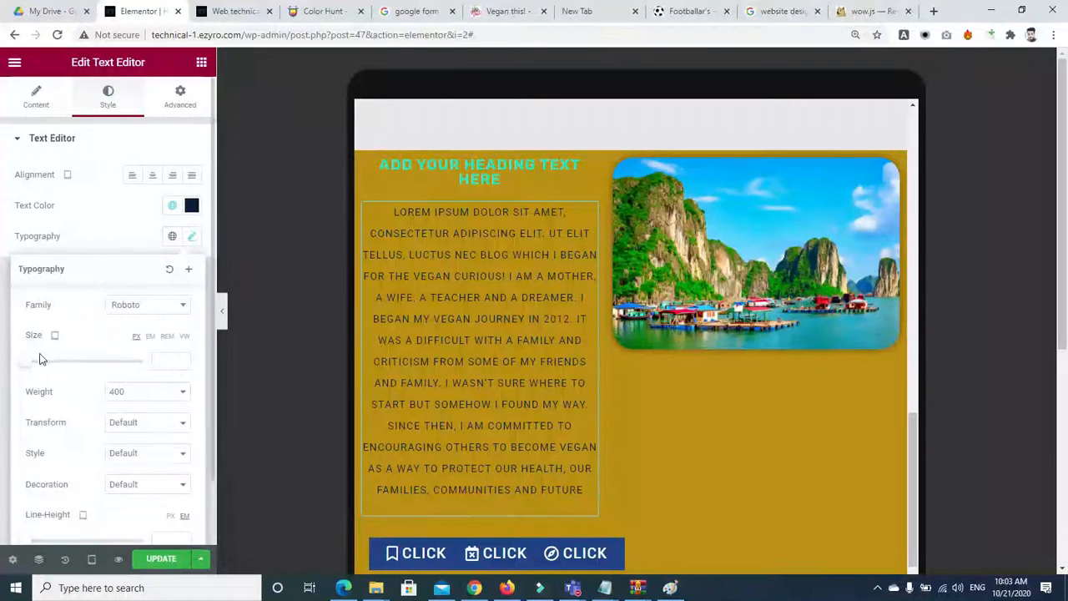
left_click_drag(25, 361, 31, 365)
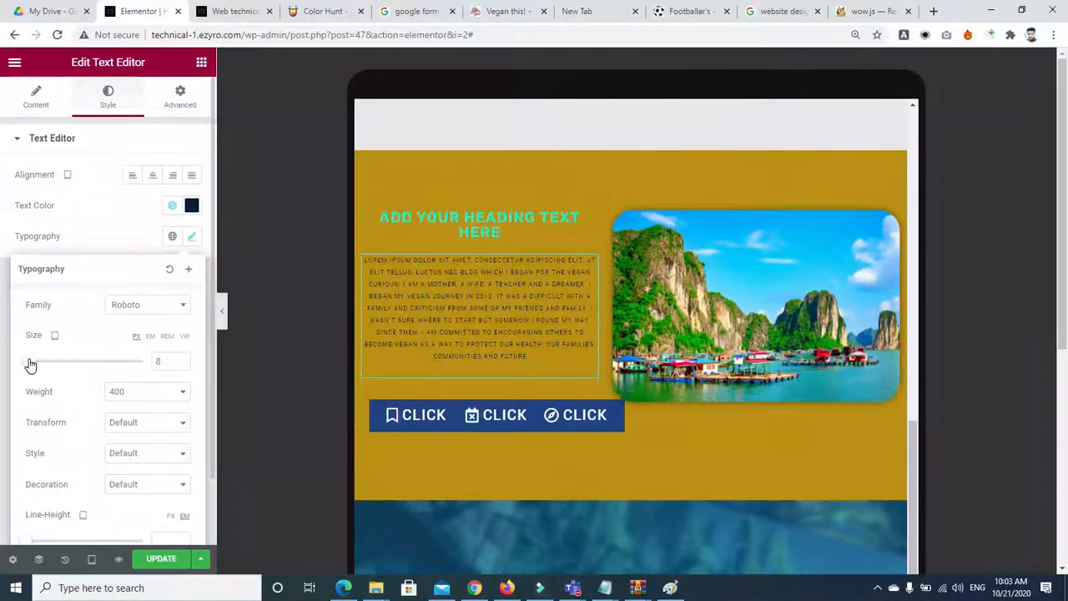
left_click_drag(30, 364, 31, 365)
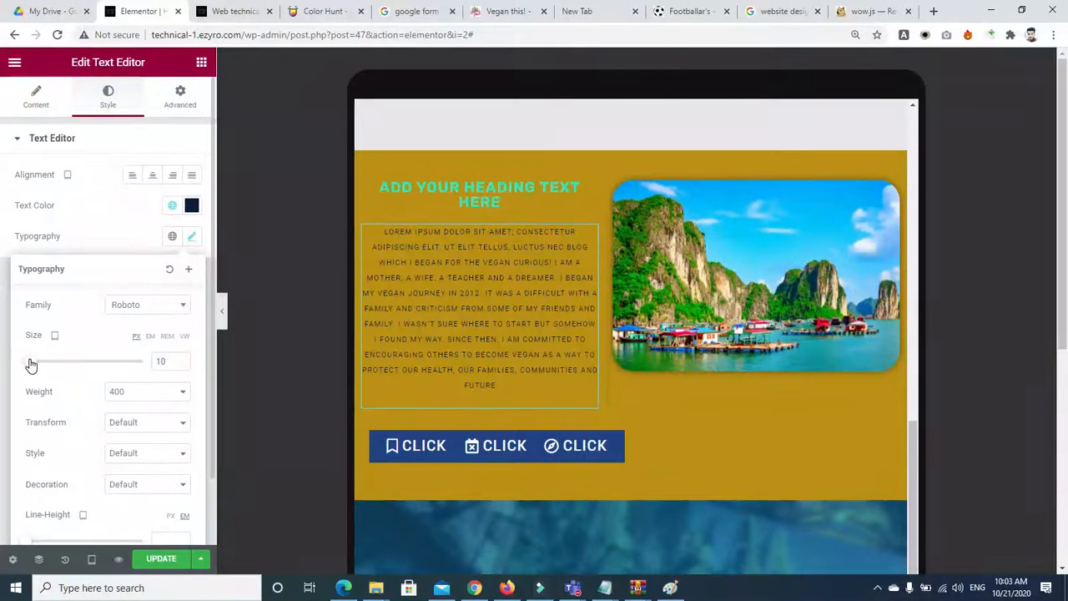
left_click(672, 293)
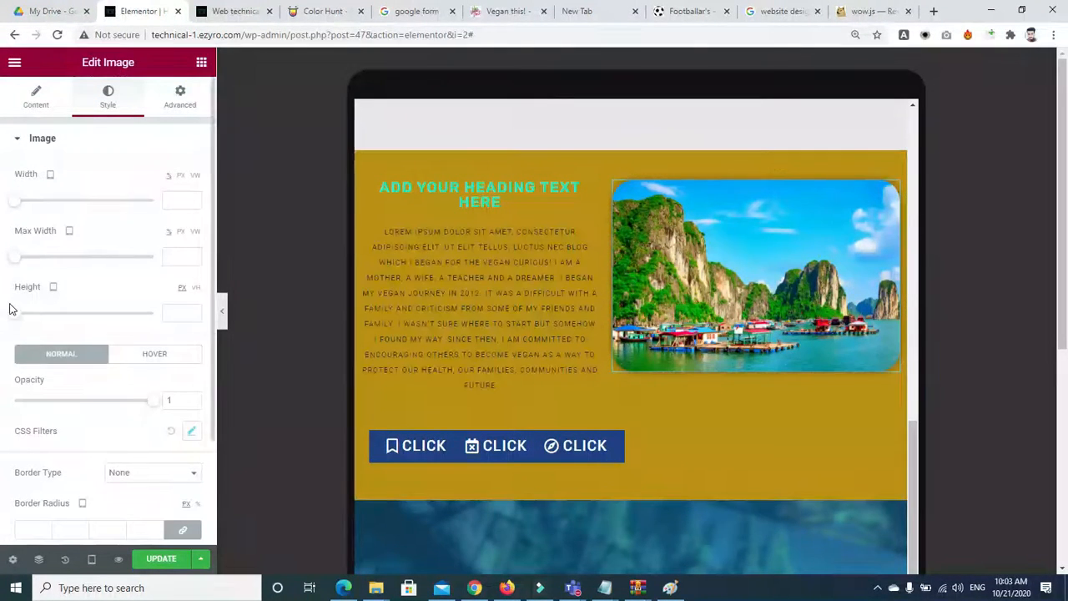
left_click_drag(20, 317, 98, 334)
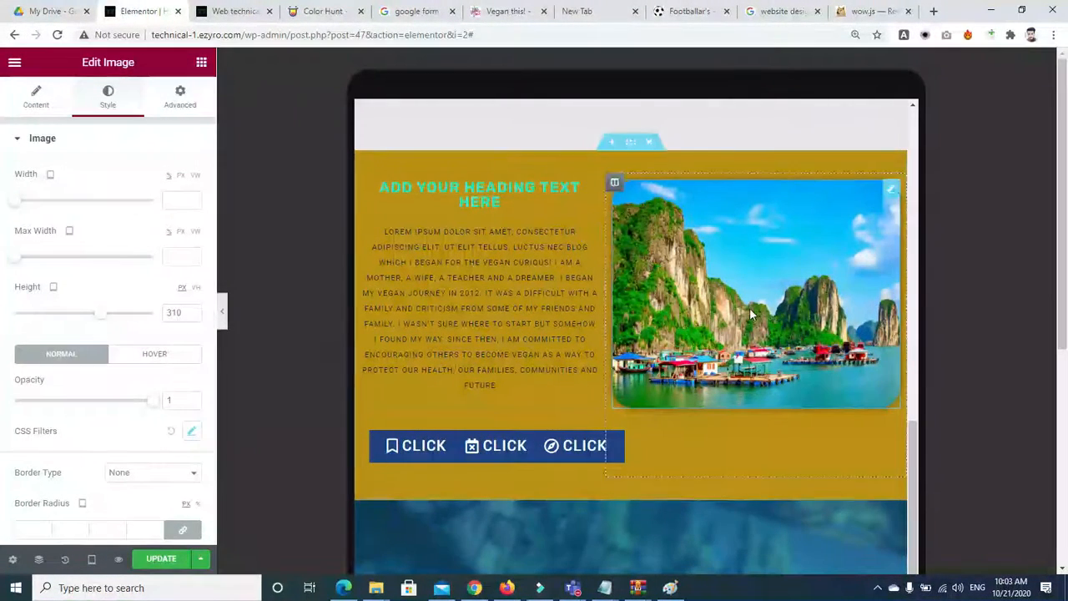
Set the tablet font size of the paragraph in the first of the four icon cards to 11 px.
scroll(538, 321, "down", 5)
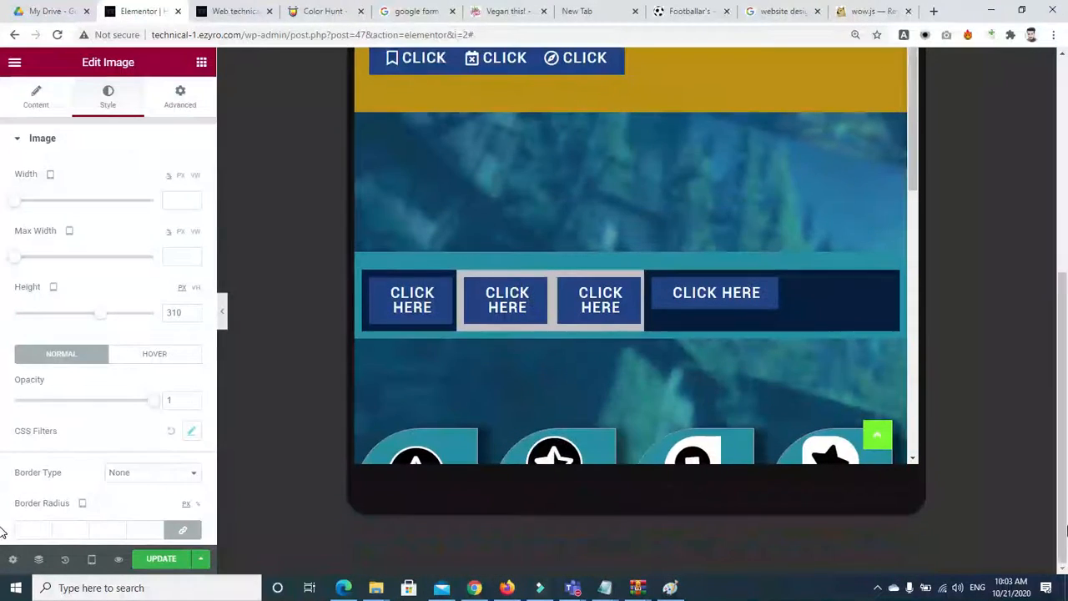
left_click_drag(916, 170, 921, 227)
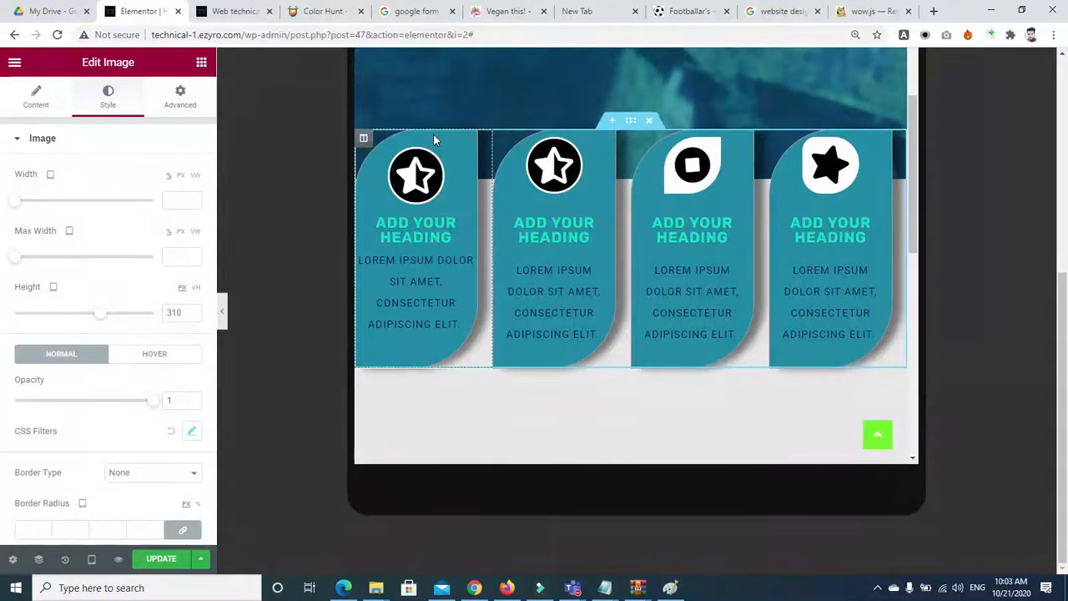
left_click(414, 319)
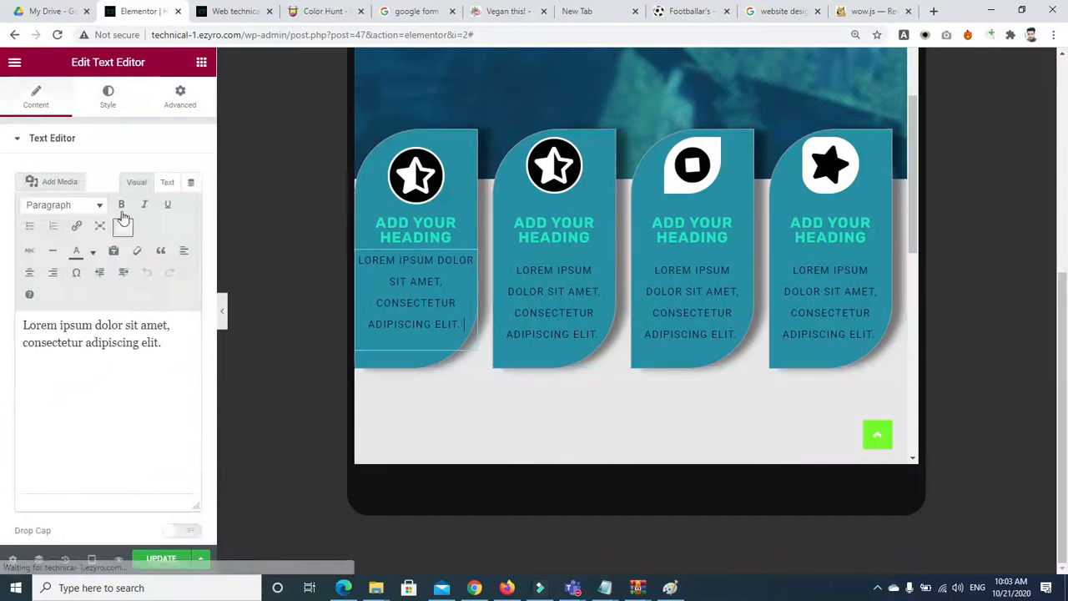
left_click(106, 92)
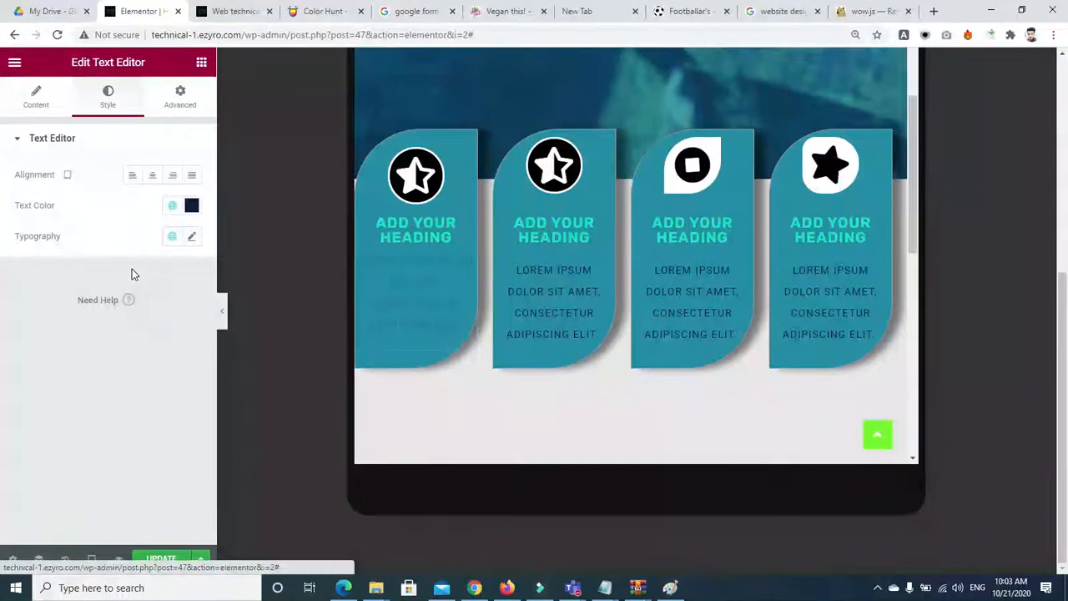
left_click(191, 236)
left_click_drag(28, 368, 35, 368)
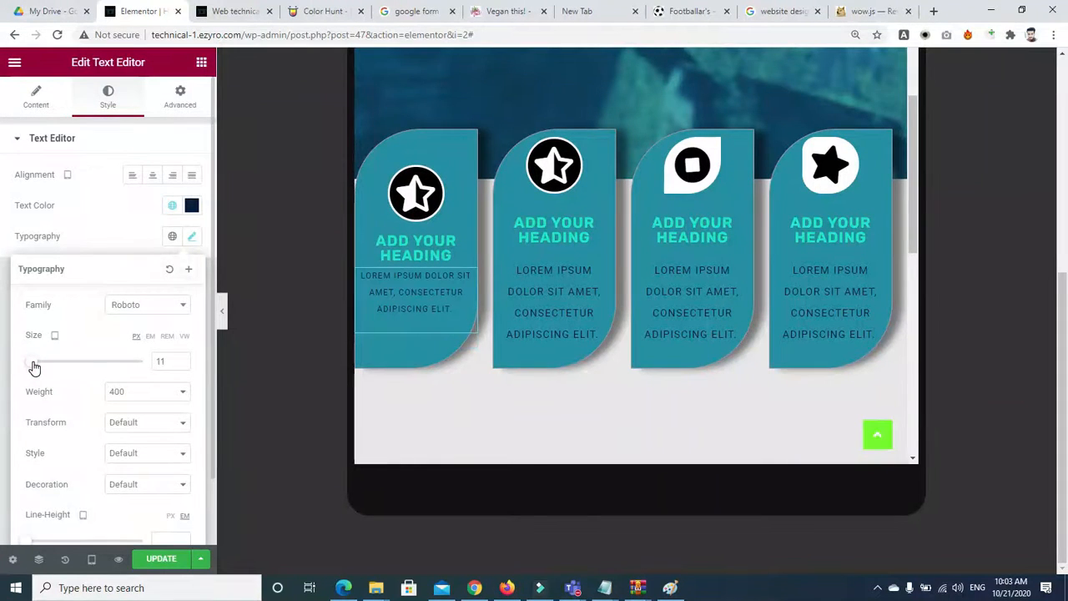
Set the tablet font size of the heading in the first icon card to 13 px.
left_click(418, 247)
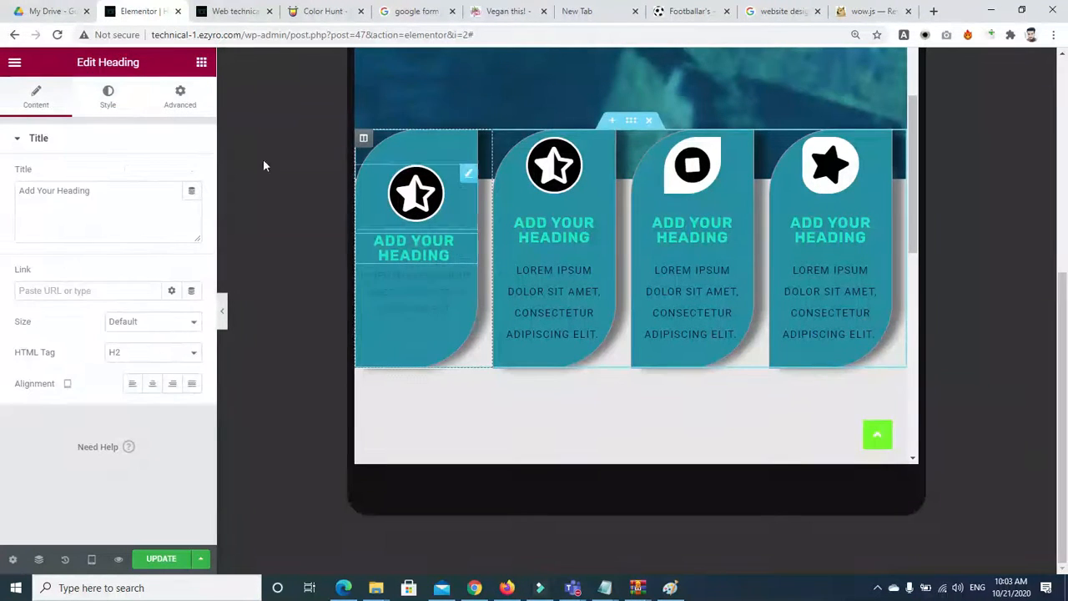
left_click(121, 106)
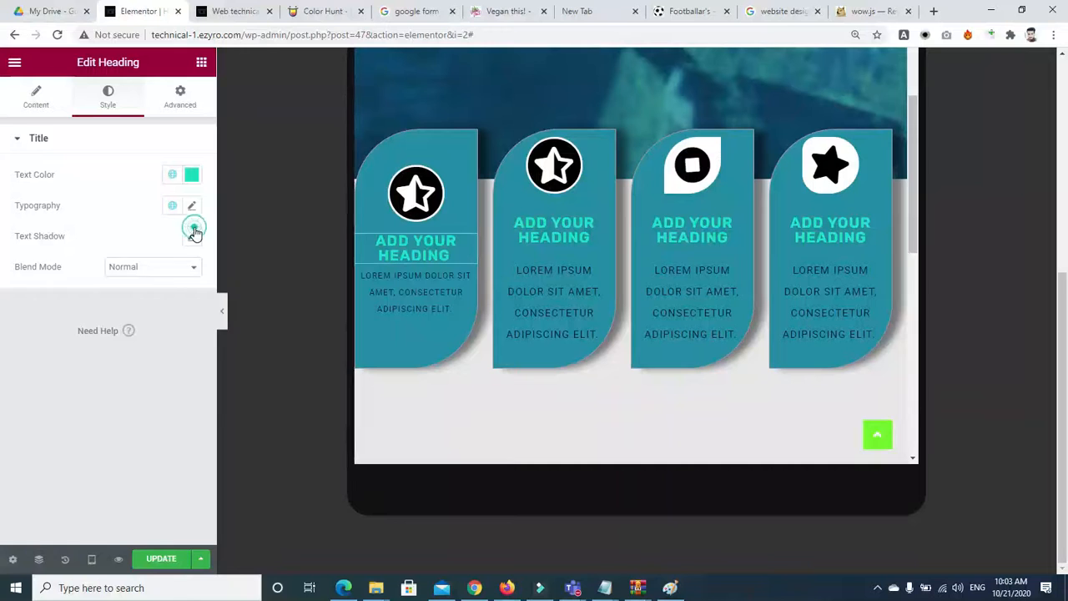
left_click(195, 231)
left_click(191, 206)
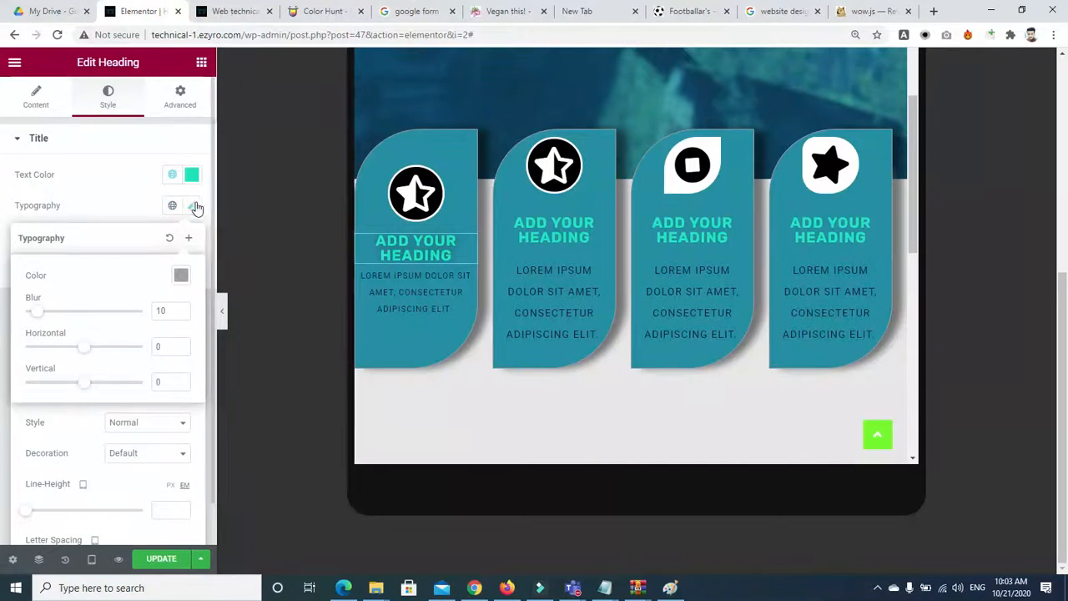
left_click(194, 207)
left_click(191, 209)
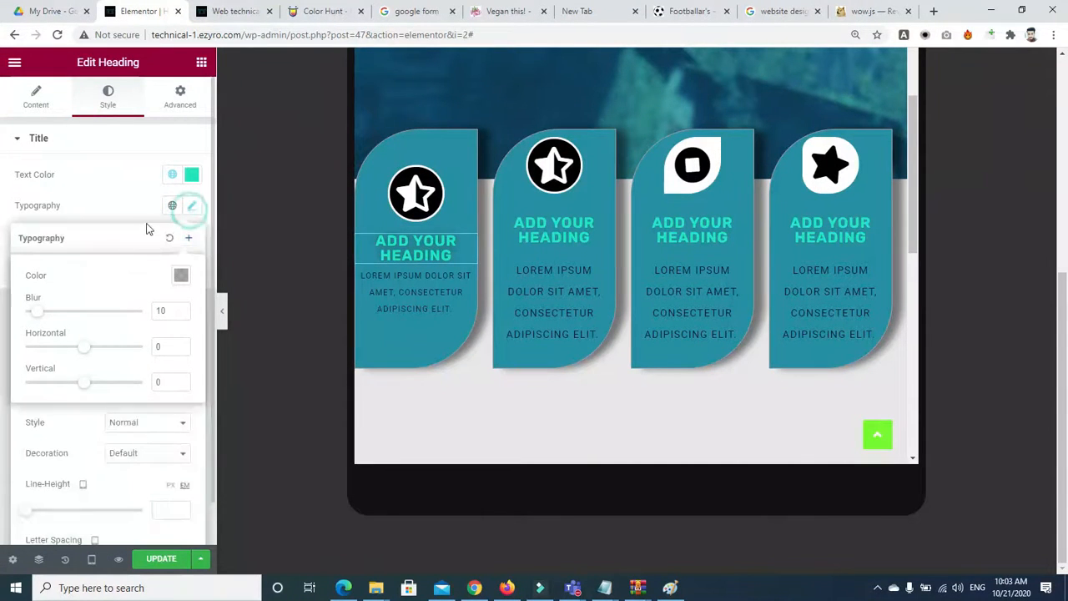
left_click(138, 242)
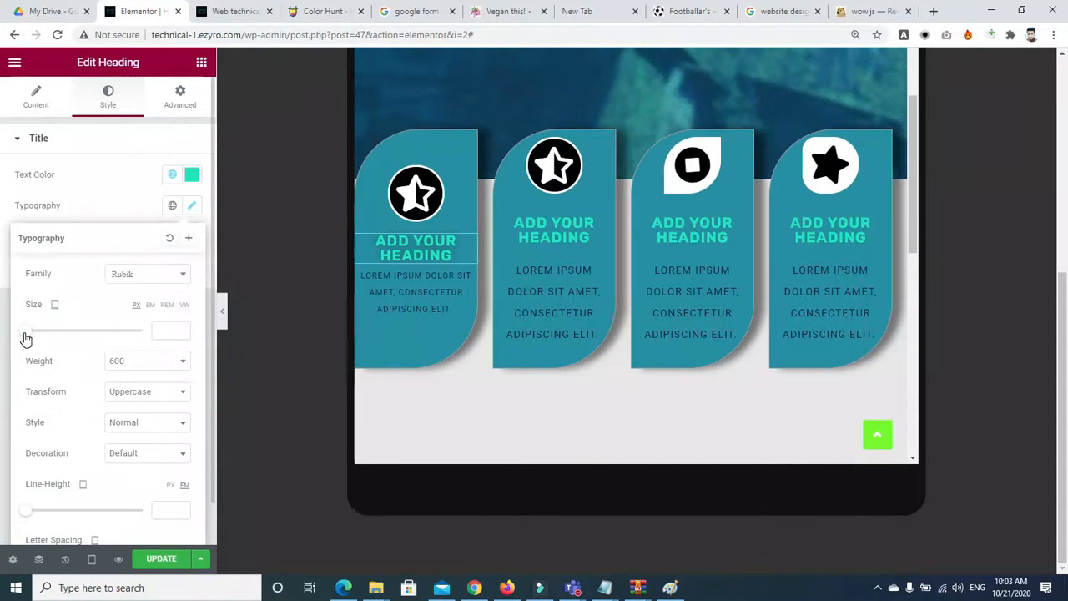
left_click_drag(25, 338, 27, 338)
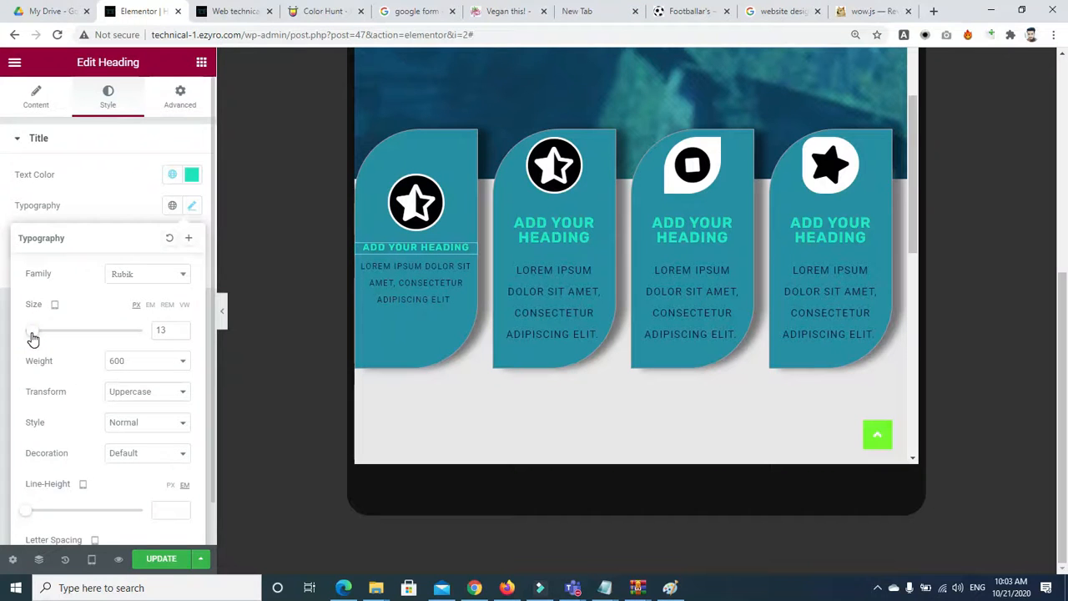
Check the layout and style settings of the first icon card's column.
left_click(425, 151)
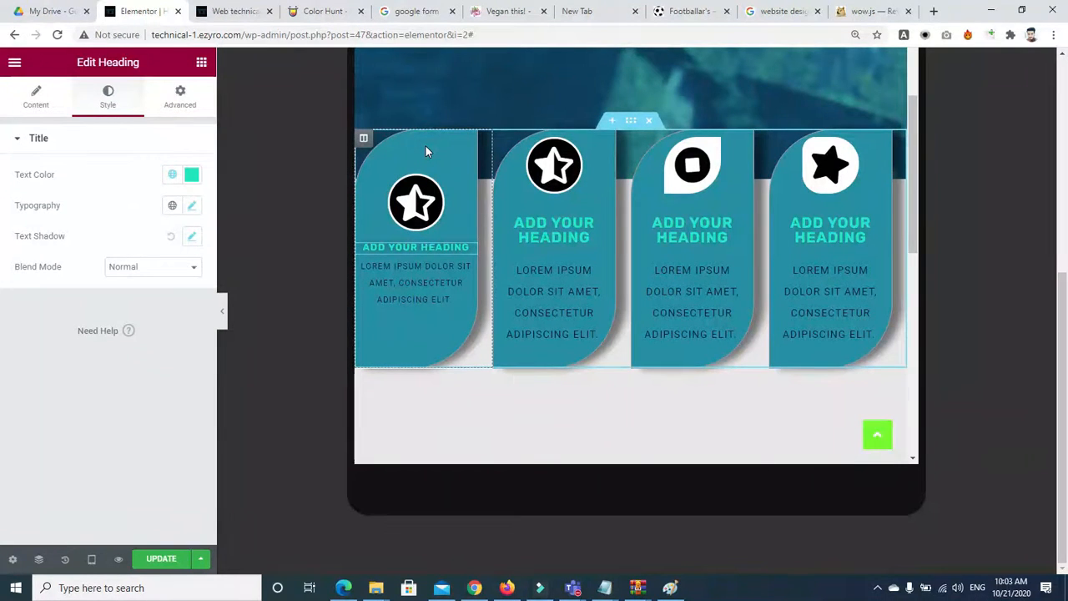
left_click(363, 138)
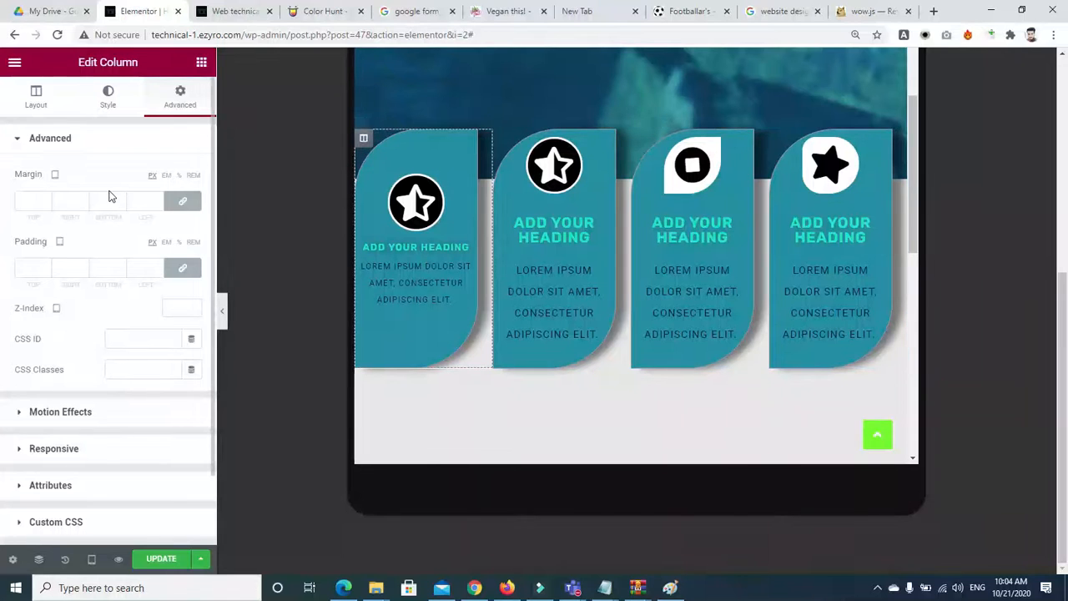
left_click(36, 95)
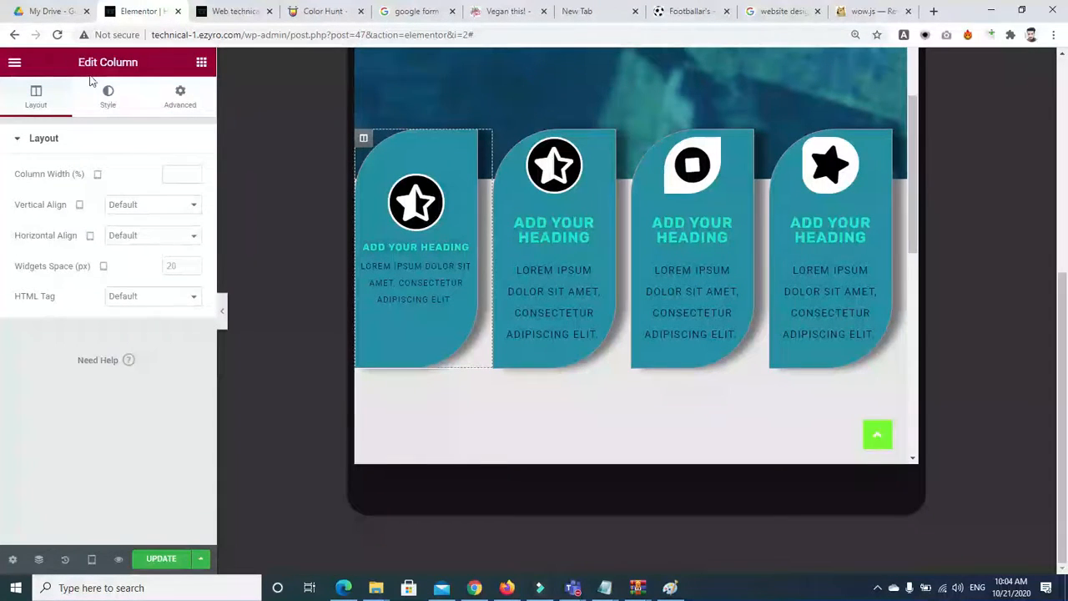
left_click(102, 107)
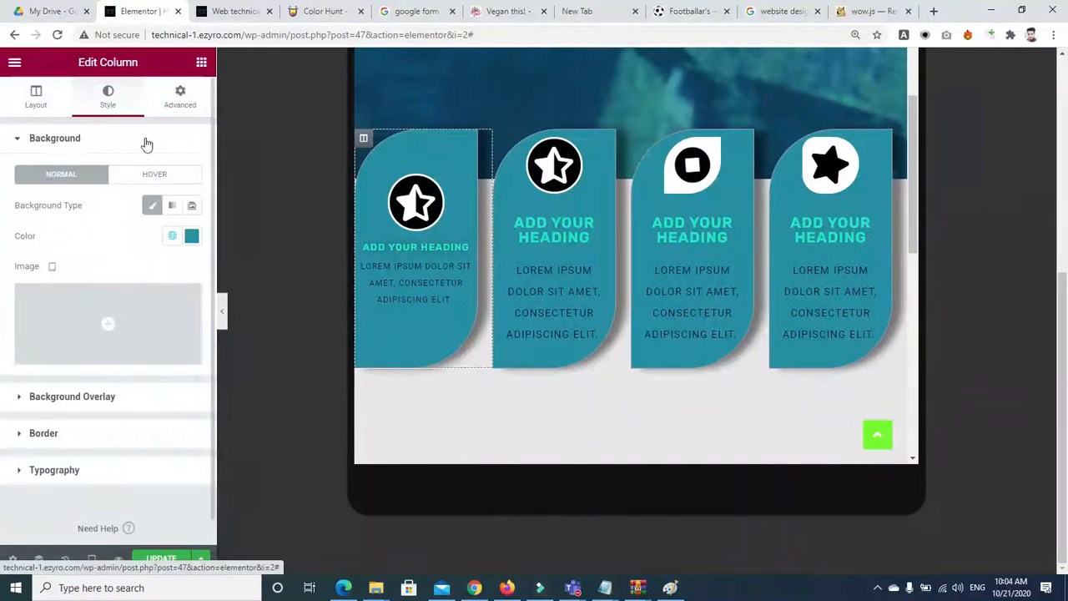
left_click(363, 137)
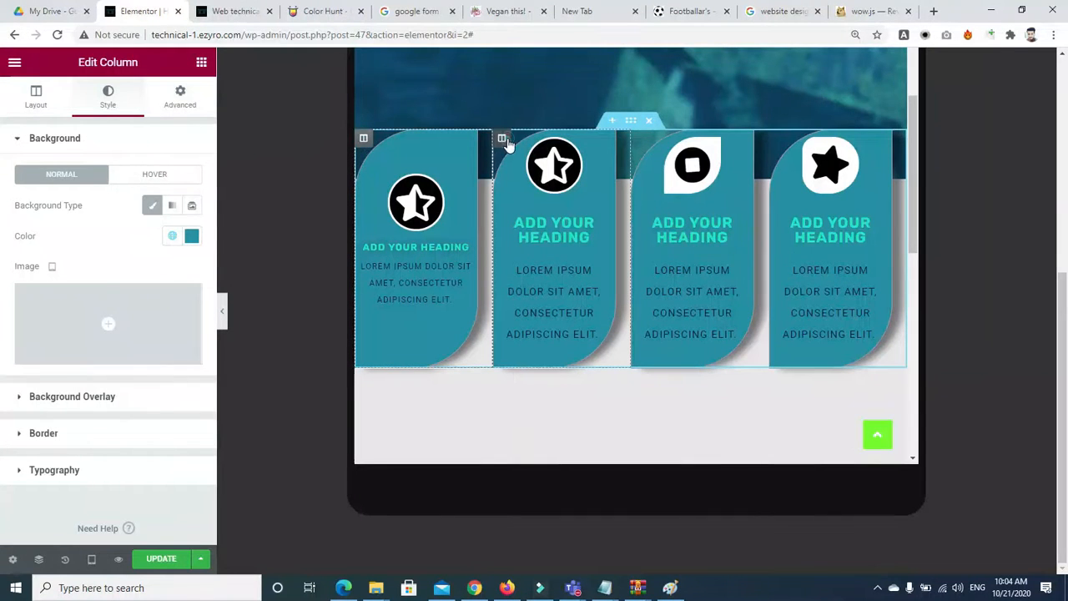
left_click(506, 139)
Set the first icon card column's tablet width to 39%.
left_click(364, 138)
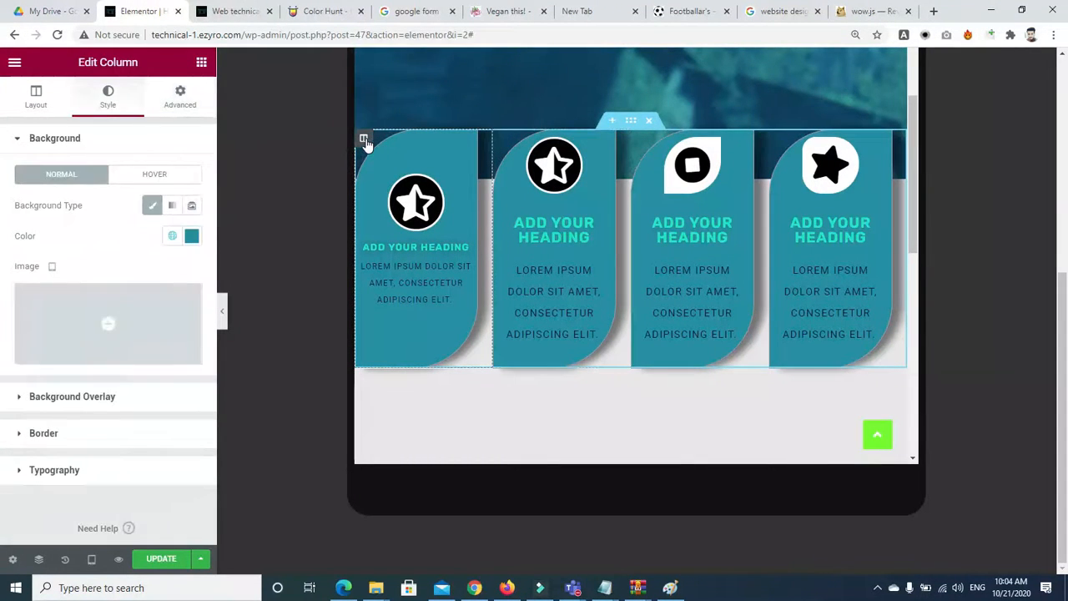
left_click(47, 116)
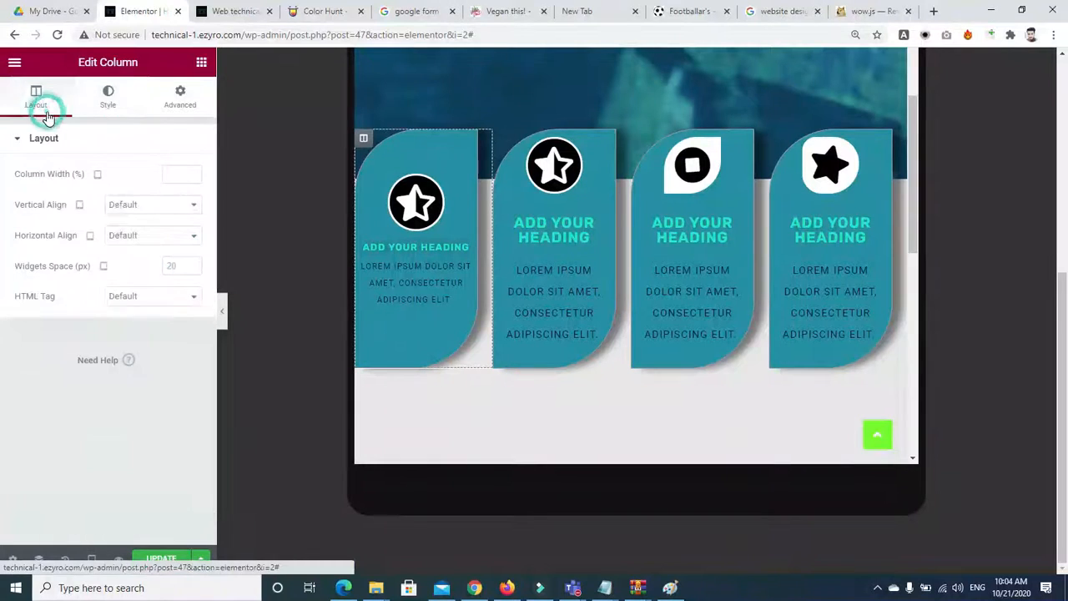
left_click(191, 177)
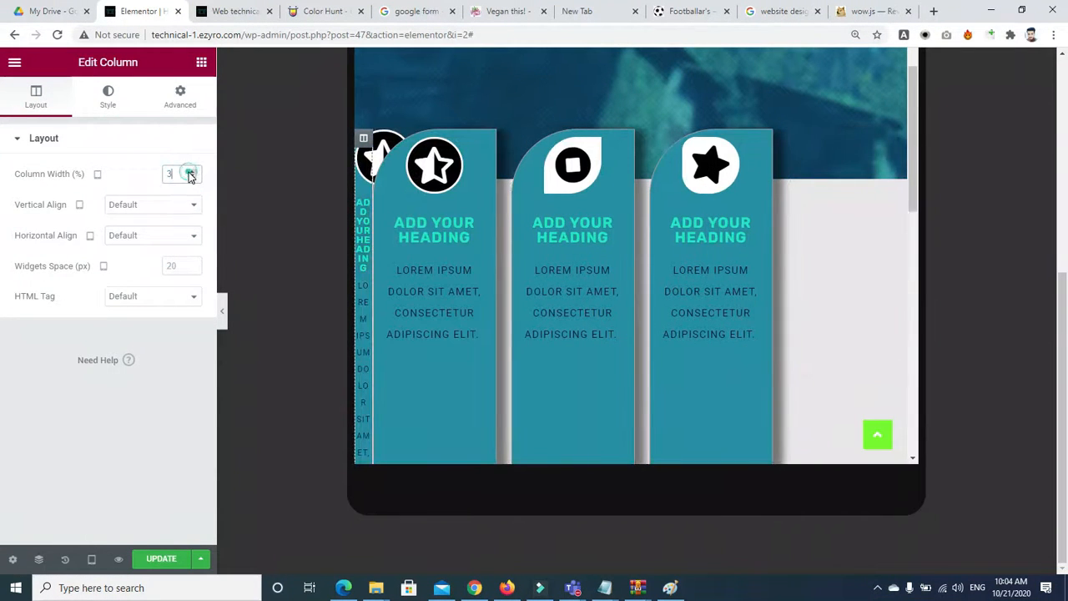
left_click(191, 174)
left_click(191, 175)
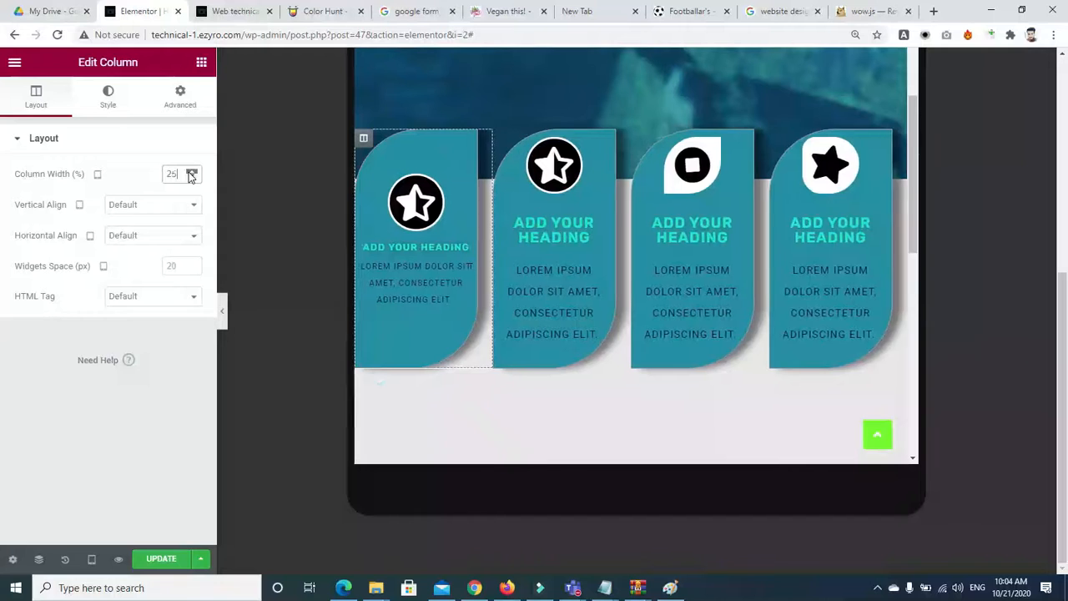
left_click(191, 175)
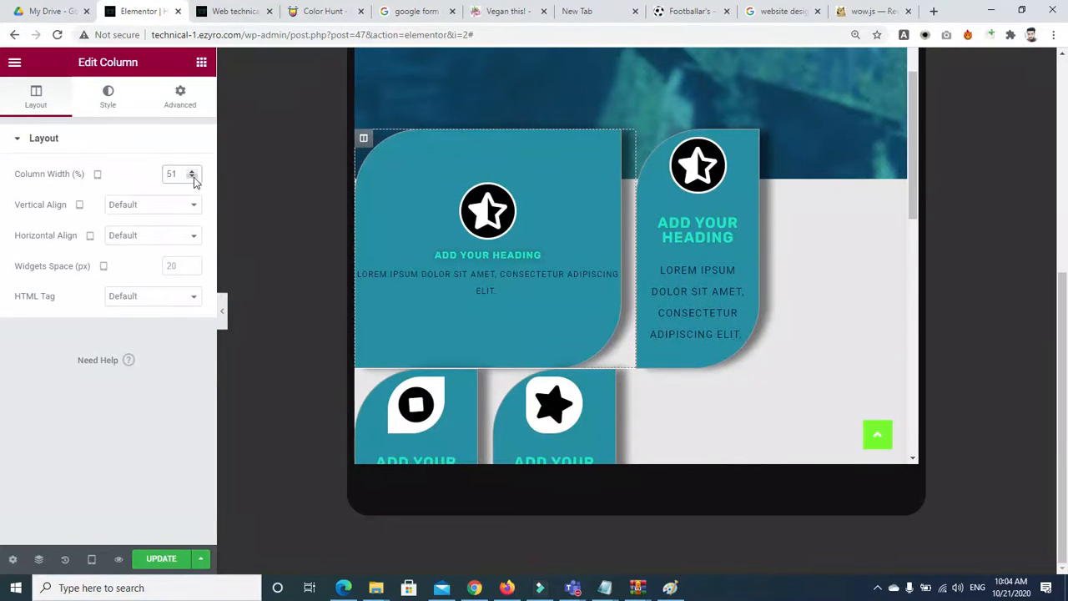
left_click(192, 178)
left_click(192, 177)
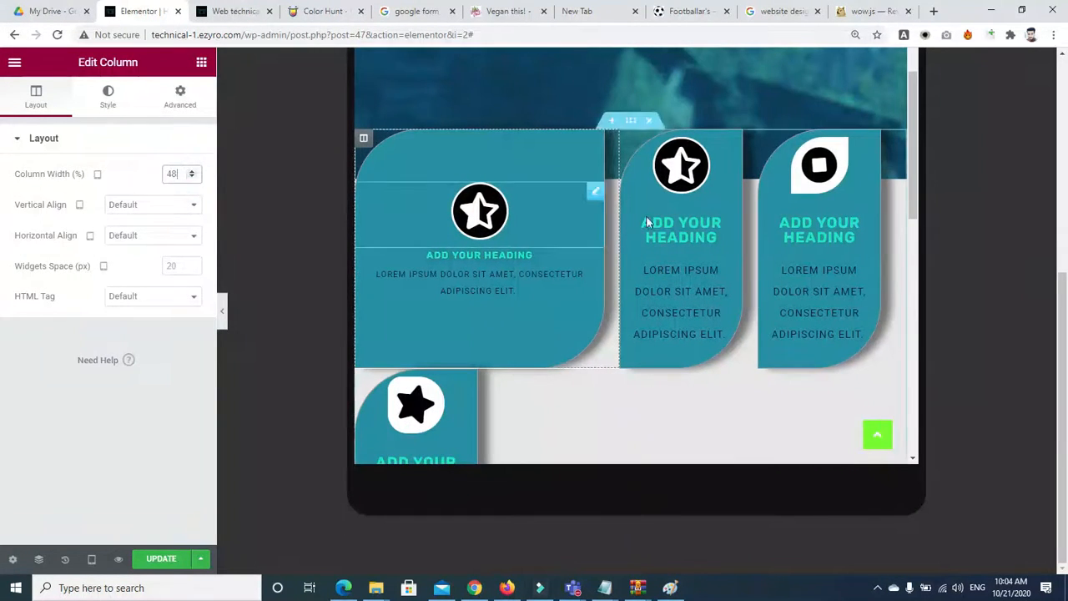
left_click_drag(915, 163, 917, 161)
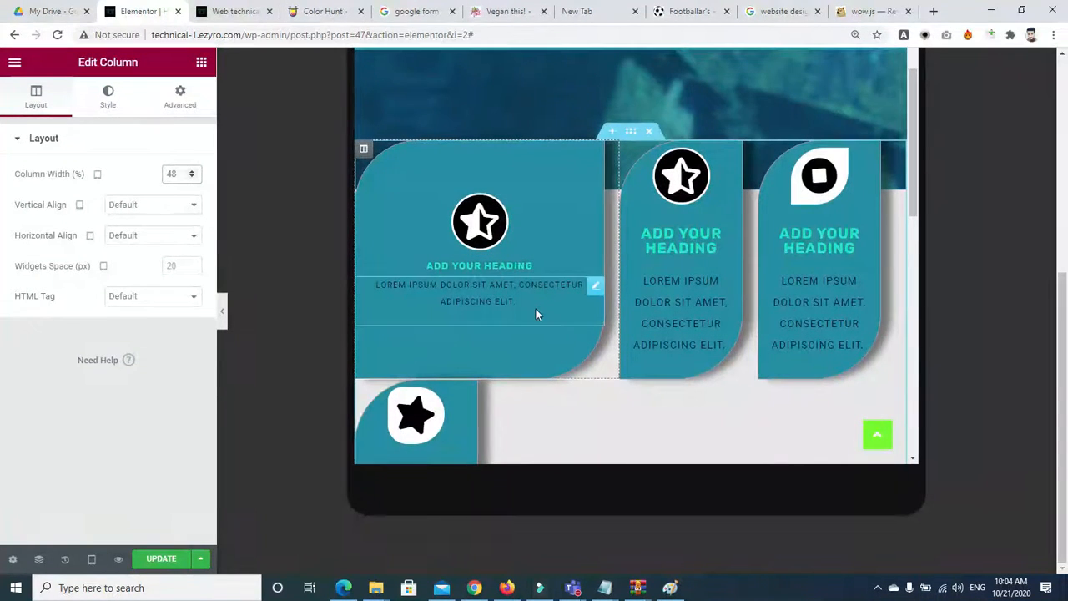
left_click(193, 177)
left_click(192, 171)
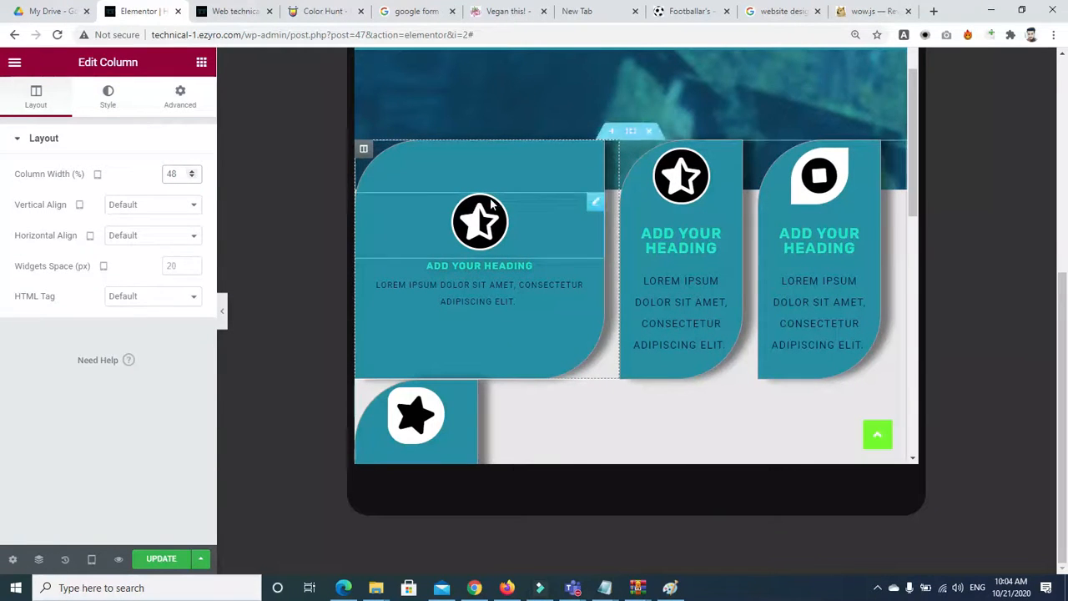
left_click_drag(192, 179, 192, 179)
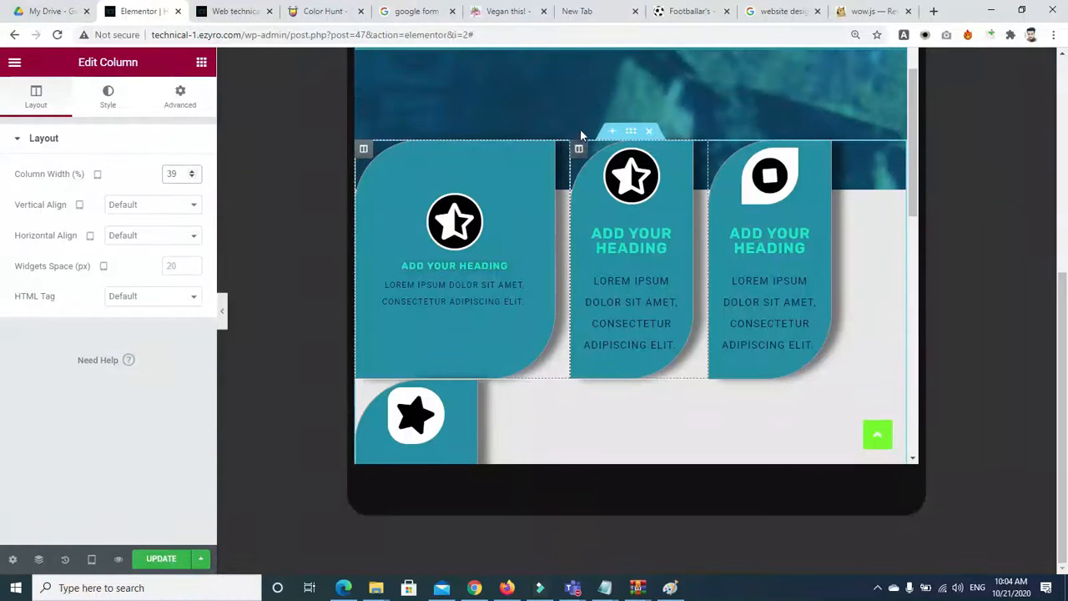
Set the second icon card column's tablet width to 39%.
left_click(179, 96)
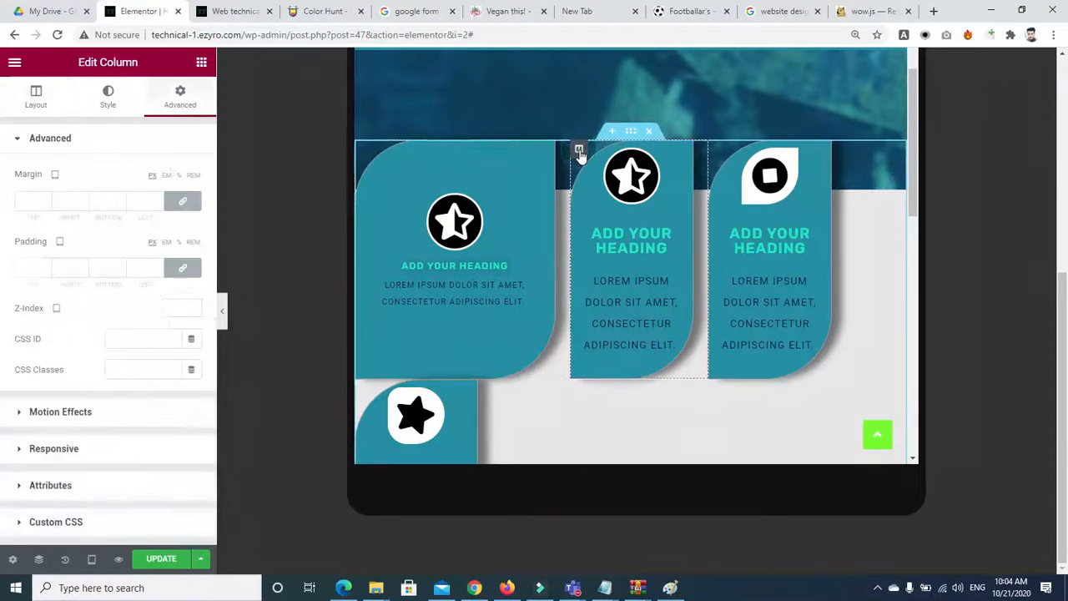
left_click(35, 99)
left_click(179, 175)
type("3")
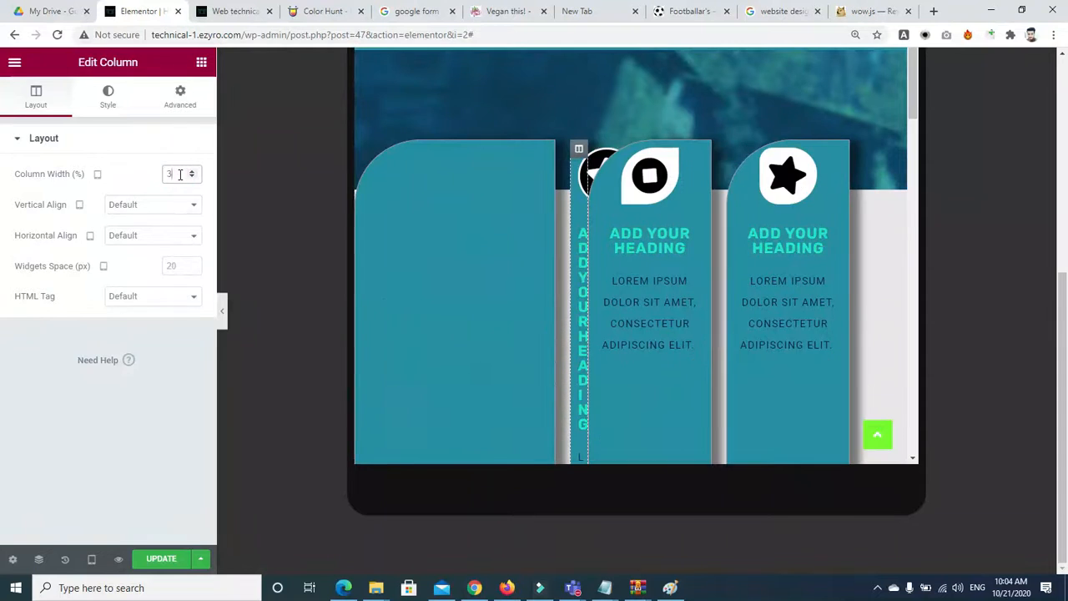
type("9")
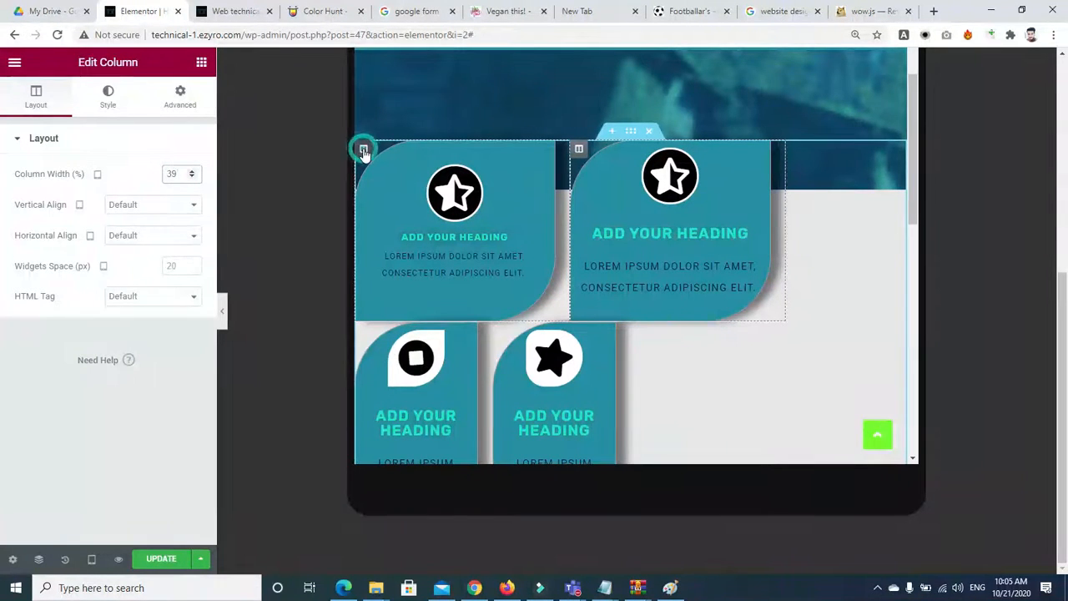
Unlink the first icon card column's tablet margins and set its left margin to 28 px.
left_click(182, 100)
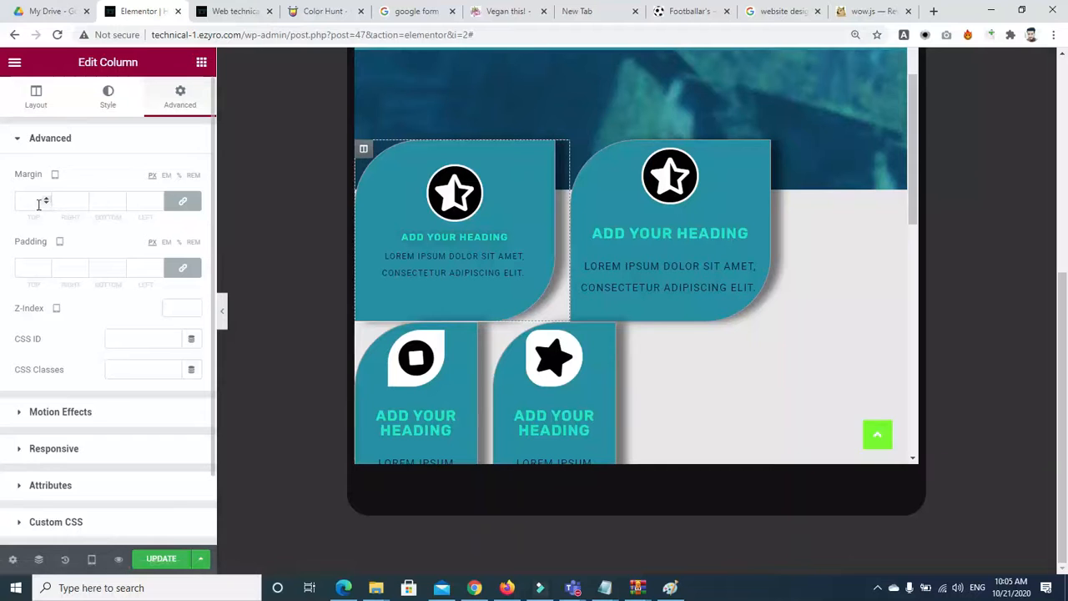
left_click(182, 201)
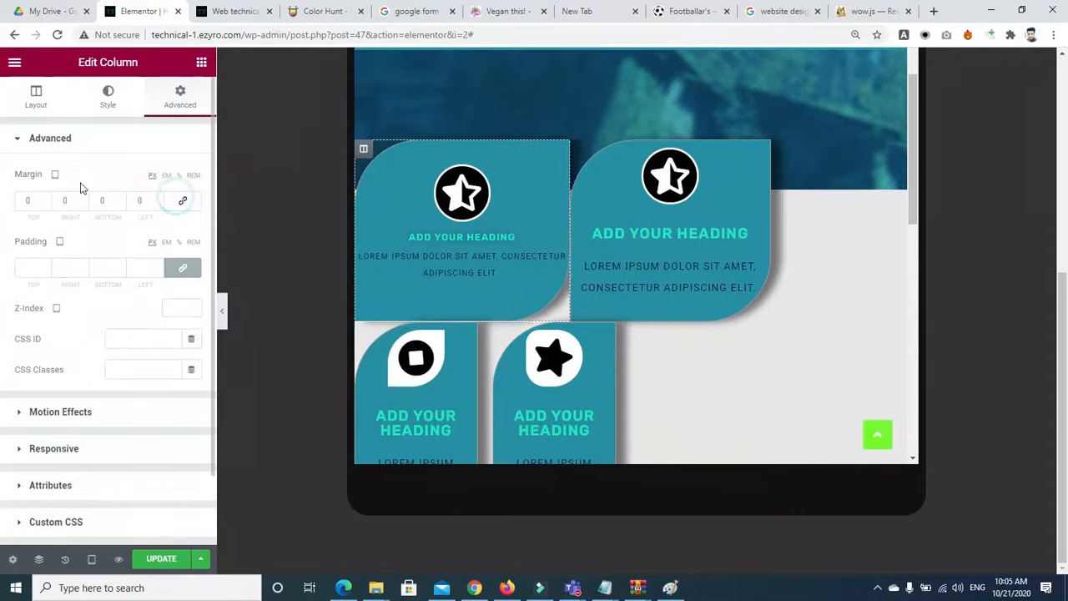
left_click(158, 198)
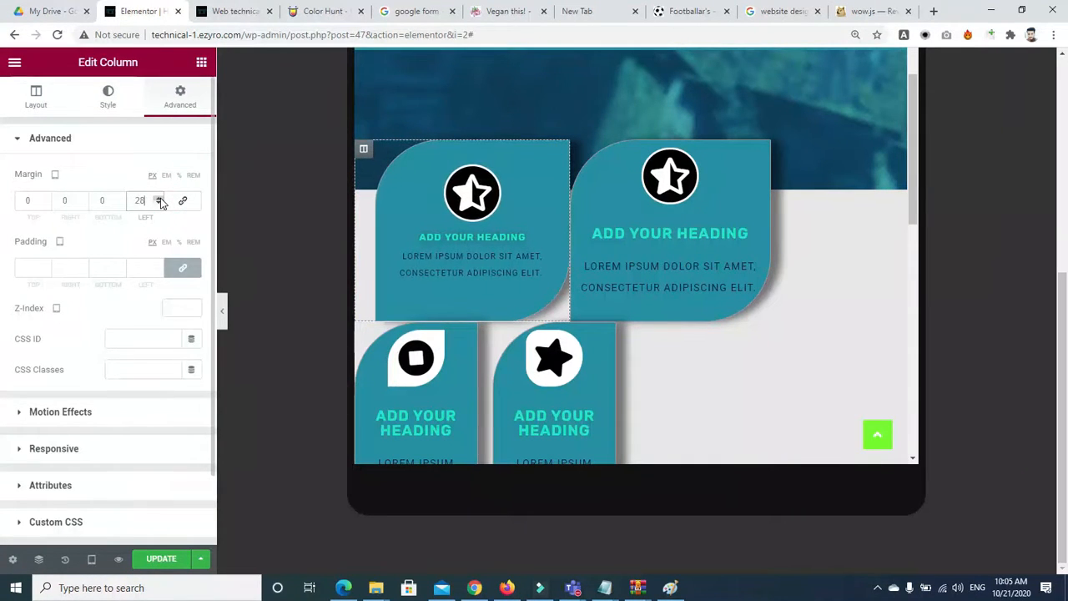
Unlink the second icon card column's tablet margins and set its left margin to 34 px.
left_click(578, 148)
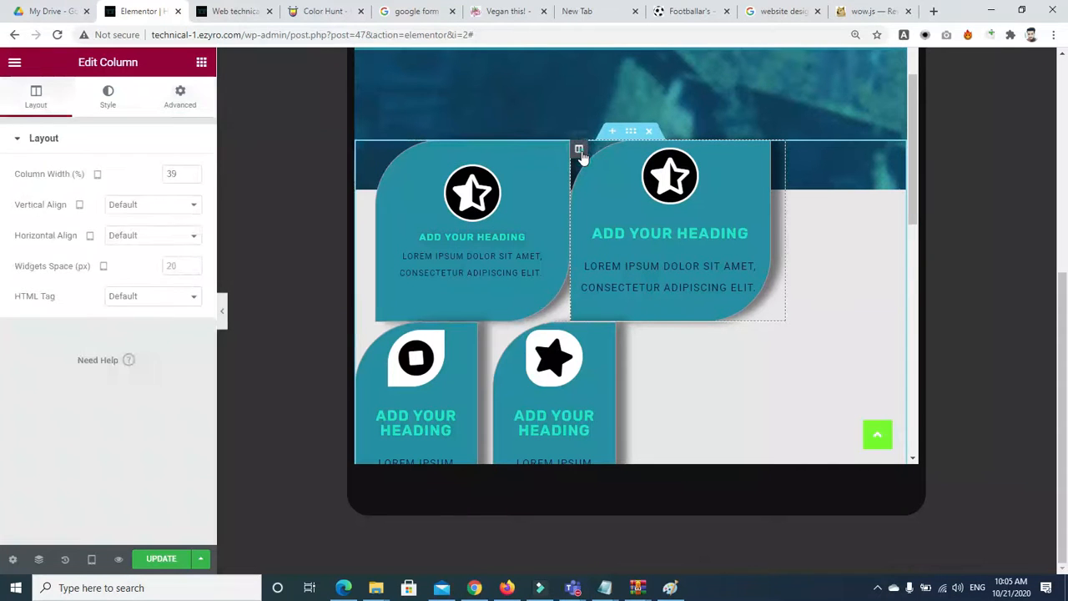
left_click(180, 96)
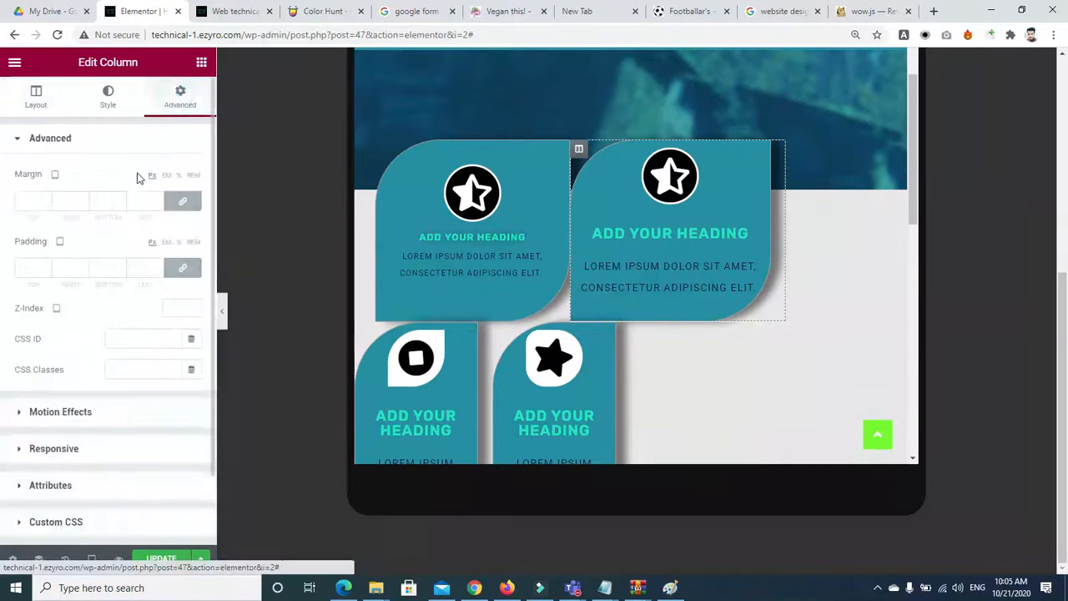
left_click(183, 199)
left_click(158, 197)
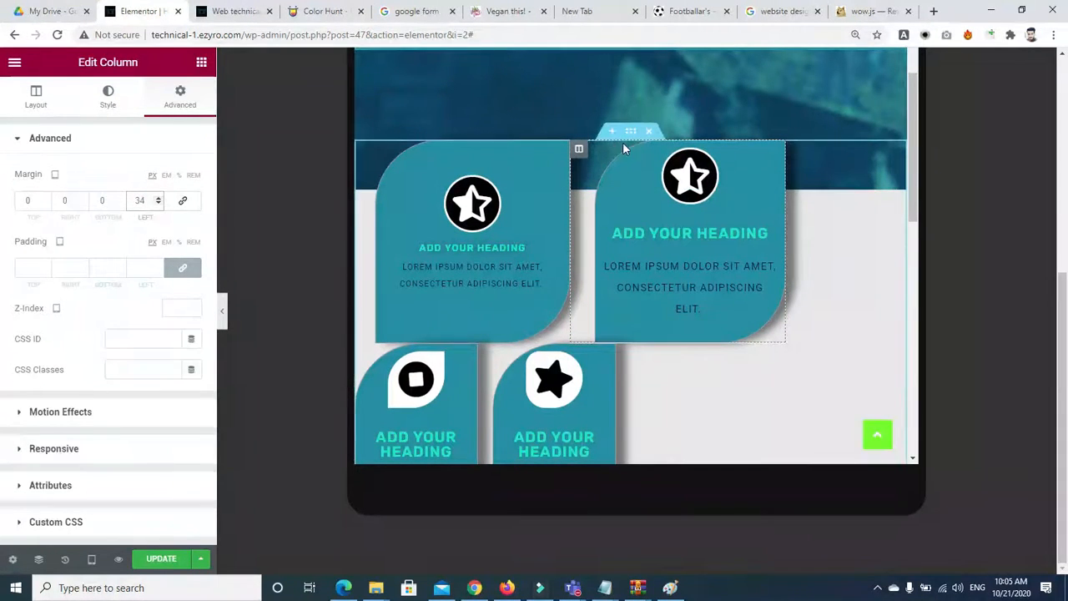
Unlink the tablet margins of the section holding the four icon cards and set its top and bottom margins to 0 px.
left_click(632, 133)
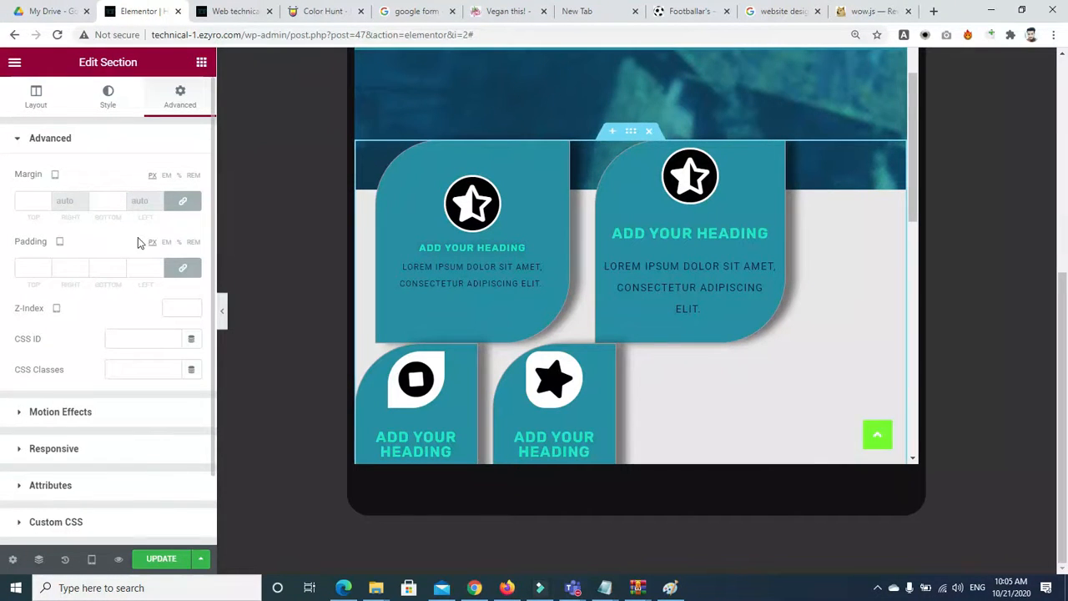
left_click(183, 200)
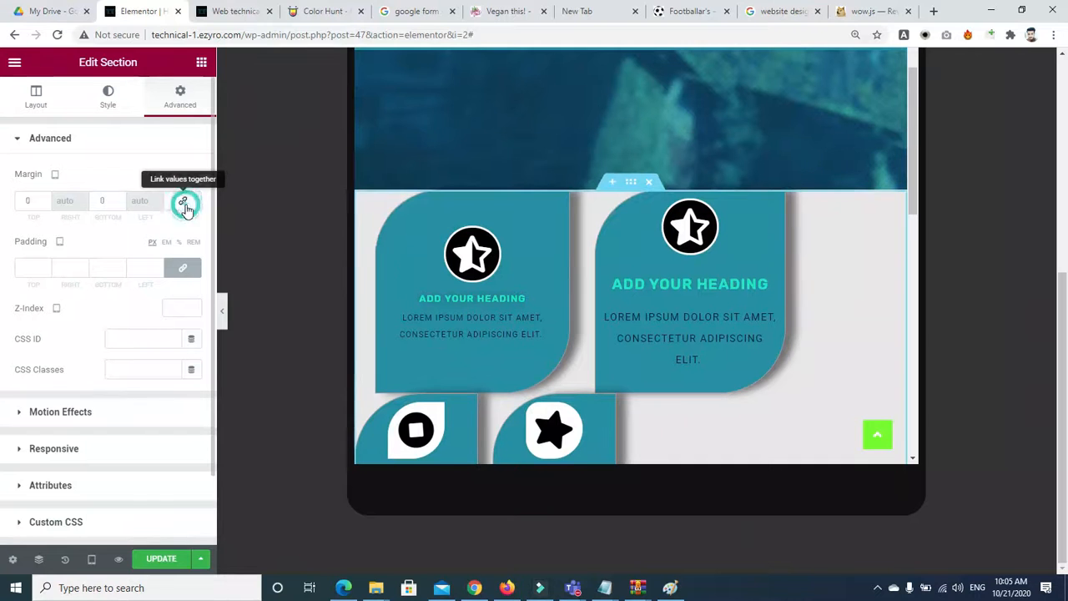
left_click(120, 202)
triple_click(120, 203)
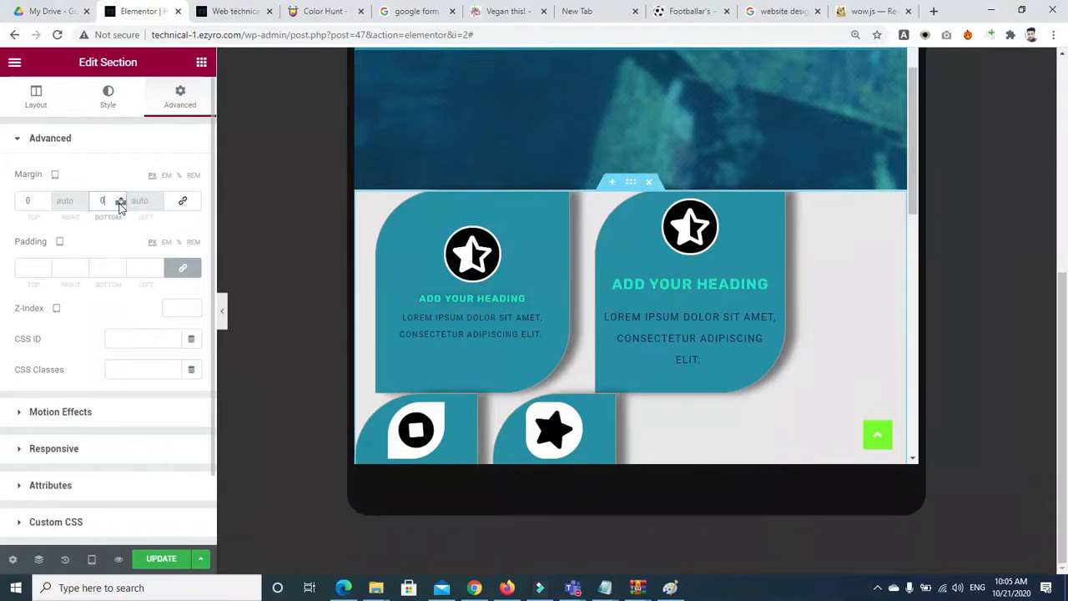
left_click(120, 198)
left_click(120, 197)
left_click(121, 198)
left_click(120, 197)
left_click(120, 202)
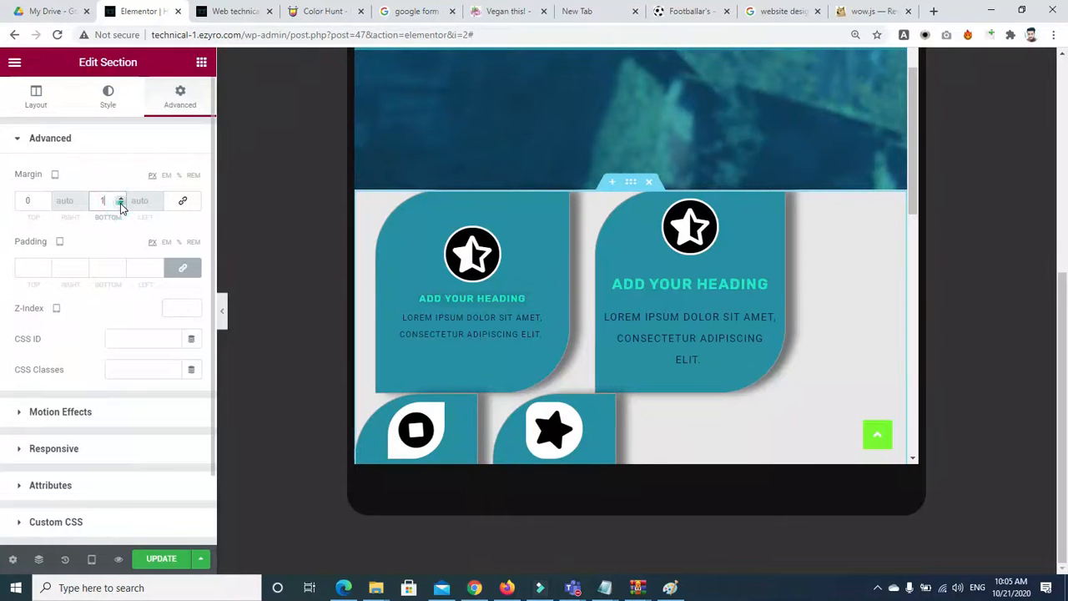
Try a larger equal tablet padding on all sides of the icon card section.
left_click(159, 264)
left_click(159, 264)
left_click(158, 265)
left_click(158, 265)
left_click(159, 265)
left_click(159, 264)
left_click(158, 264)
left_click(158, 265)
left_click(159, 264)
left_click(158, 264)
left_click(159, 264)
left_click(159, 265)
left_click(159, 272)
left_click(158, 272)
left_click(159, 272)
left_click(159, 271)
left_click(158, 271)
left_click(159, 271)
left_click(159, 271)
left_click(158, 272)
left_click(159, 272)
left_click(159, 272)
left_click(158, 271)
left_click(159, 271)
Unlink the tablet padding of the section holding the four icon cards and set its left padding to 63 px.
left_click(188, 270)
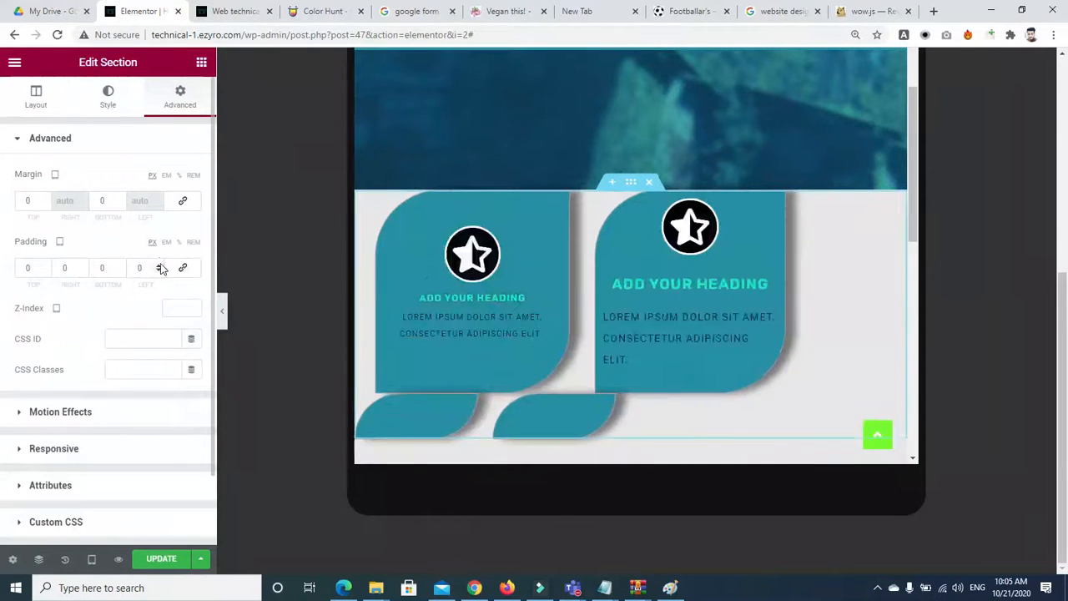
left_click(159, 266)
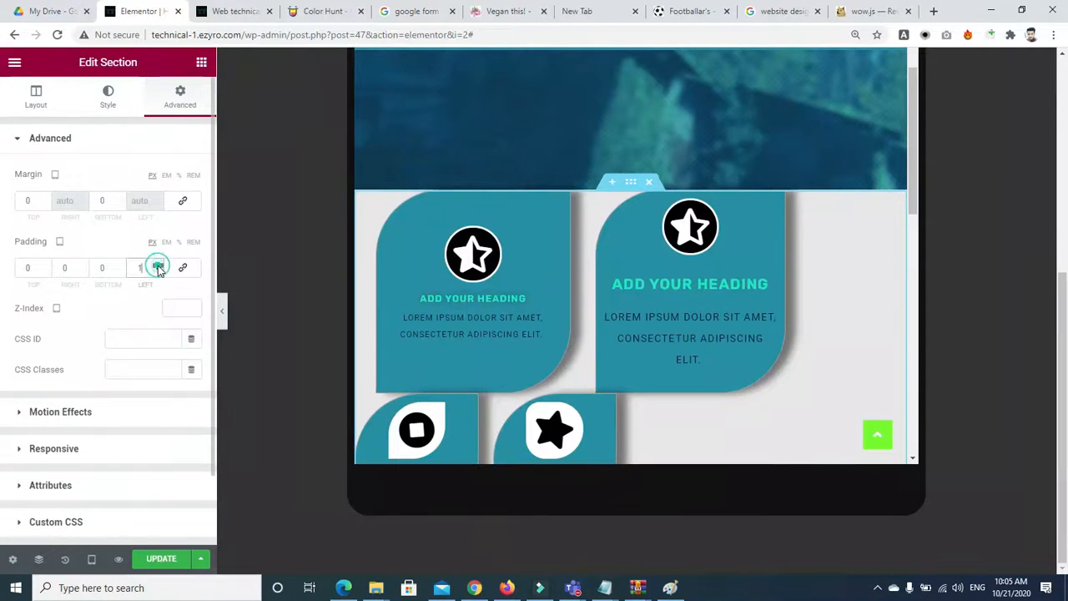
left_click(159, 265)
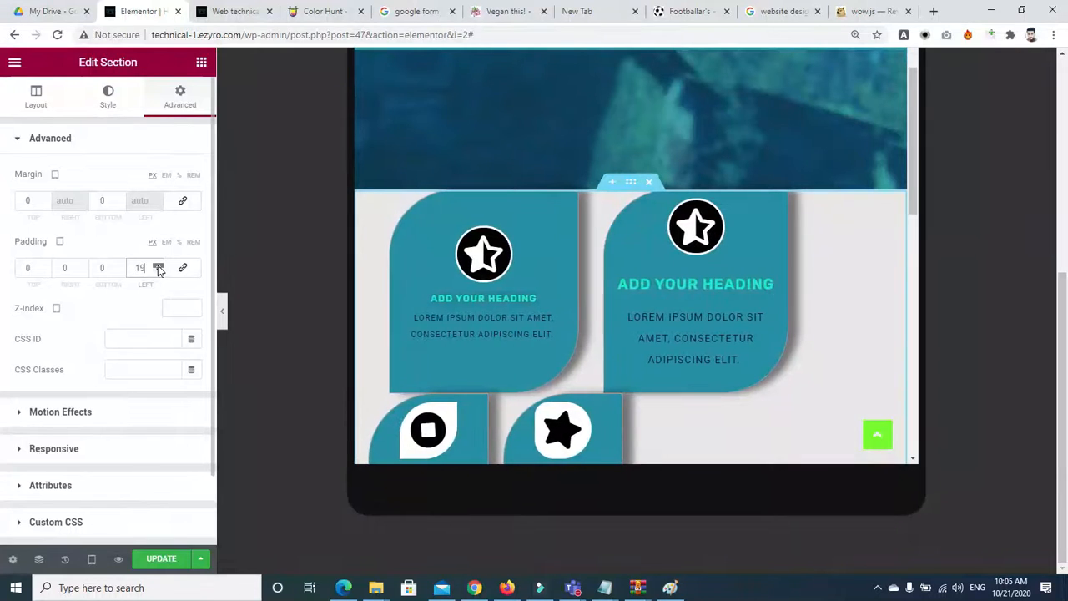
left_click(159, 266)
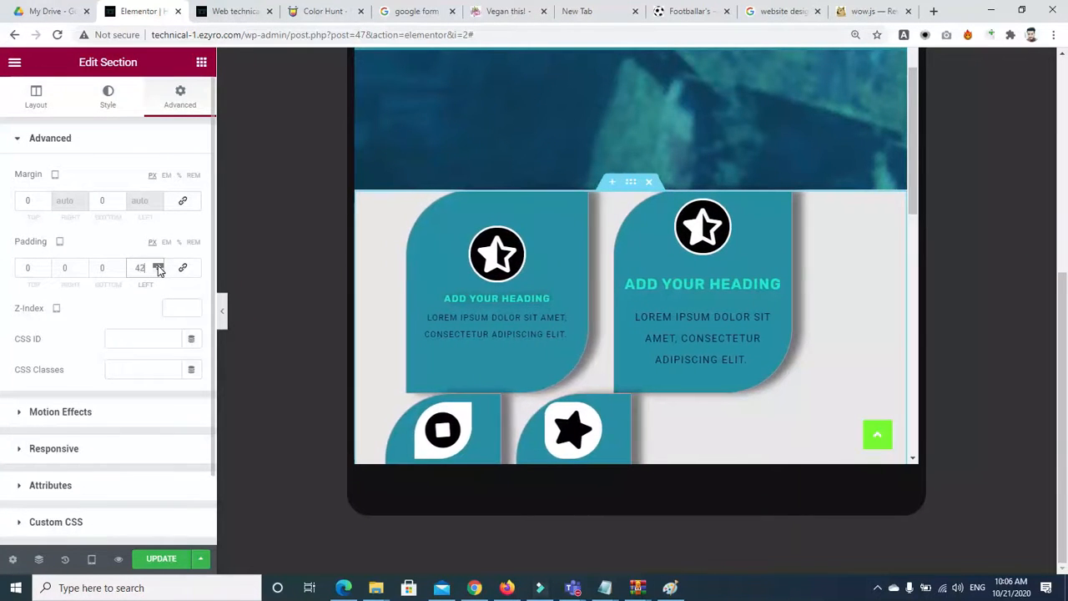
left_click(158, 265)
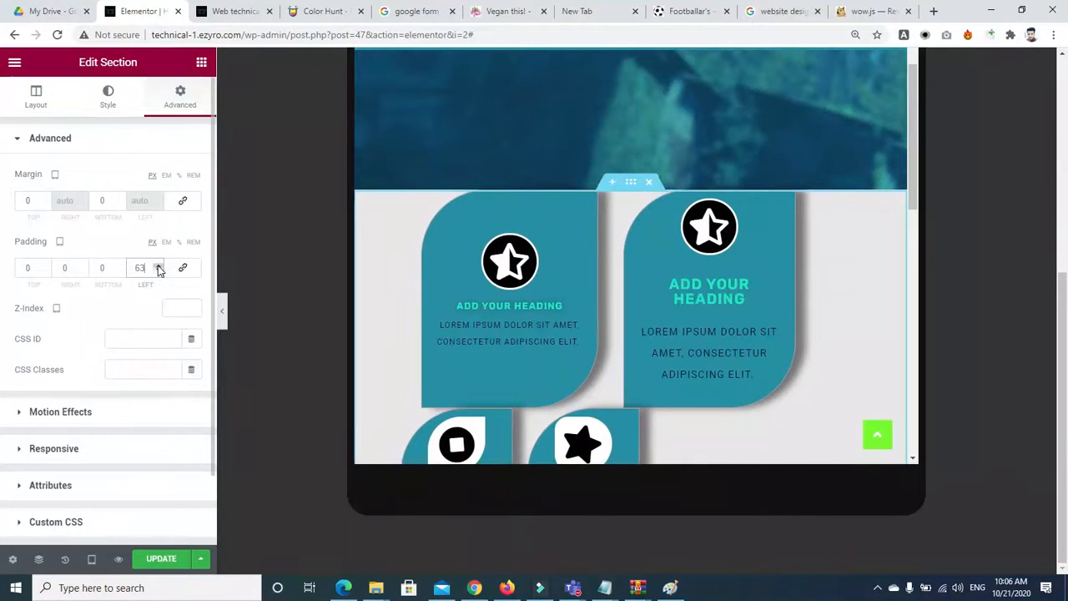
Examine the tablet layout of the icon cards, the two-column text section below them and the image sections above.
scroll(809, 165, "down", 3)
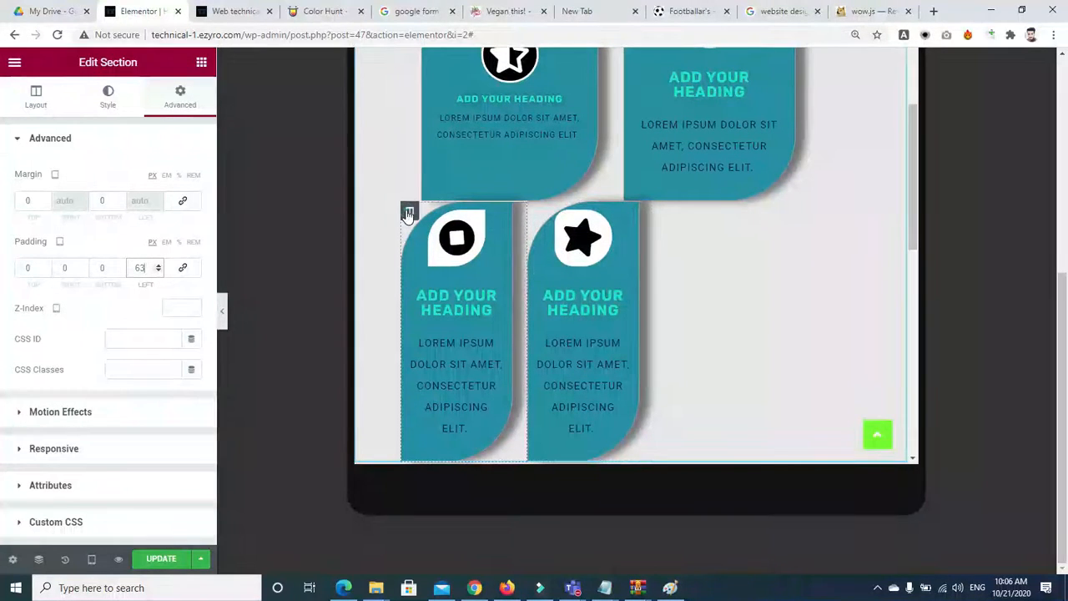
left_click(409, 213)
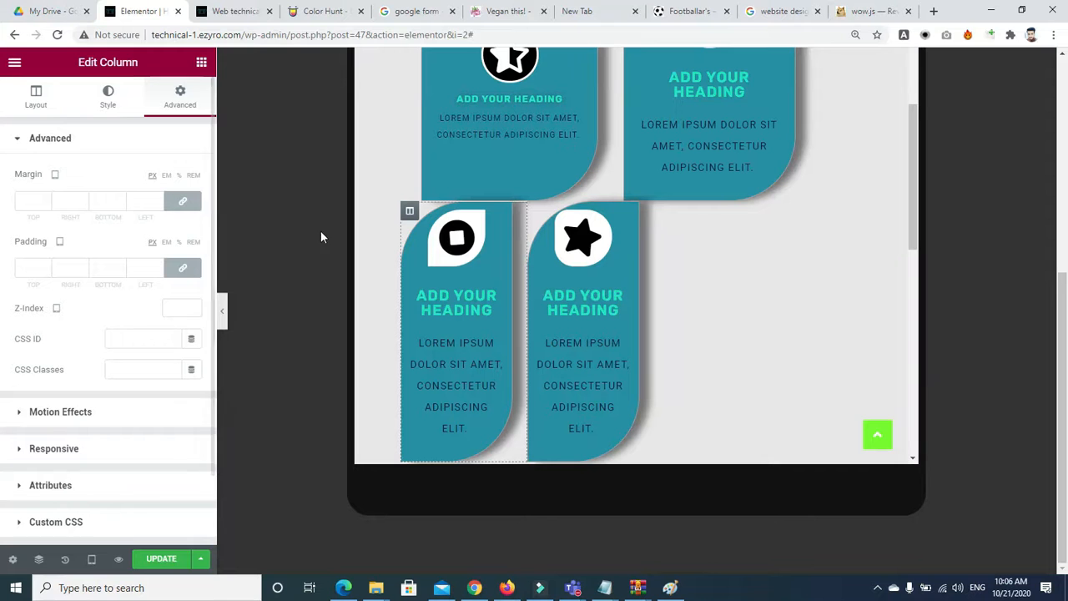
left_click_drag(913, 209, 908, 164)
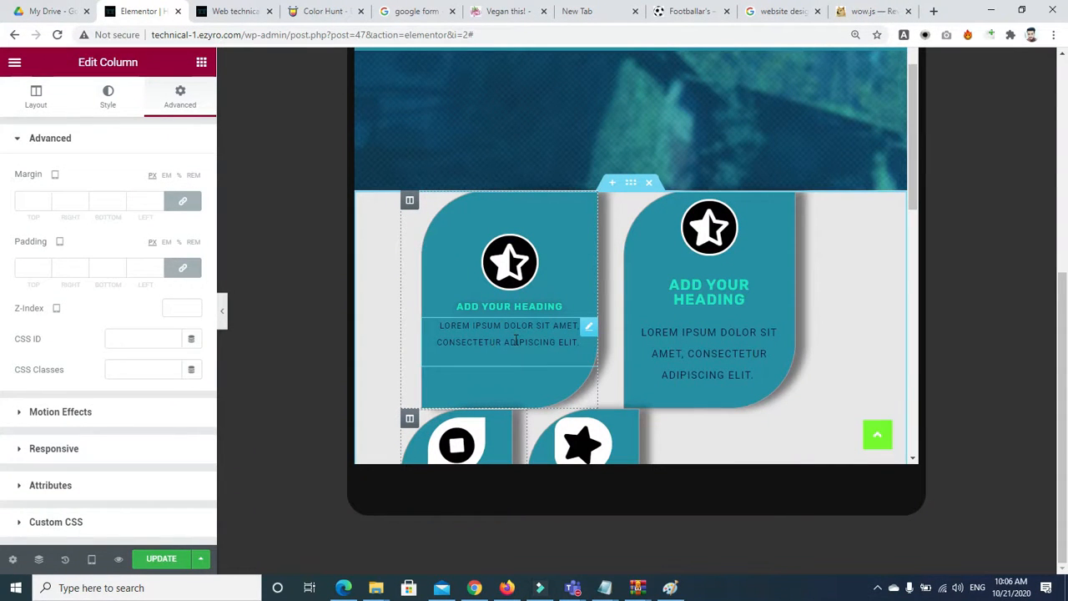
scroll(913, 181, "down", 1)
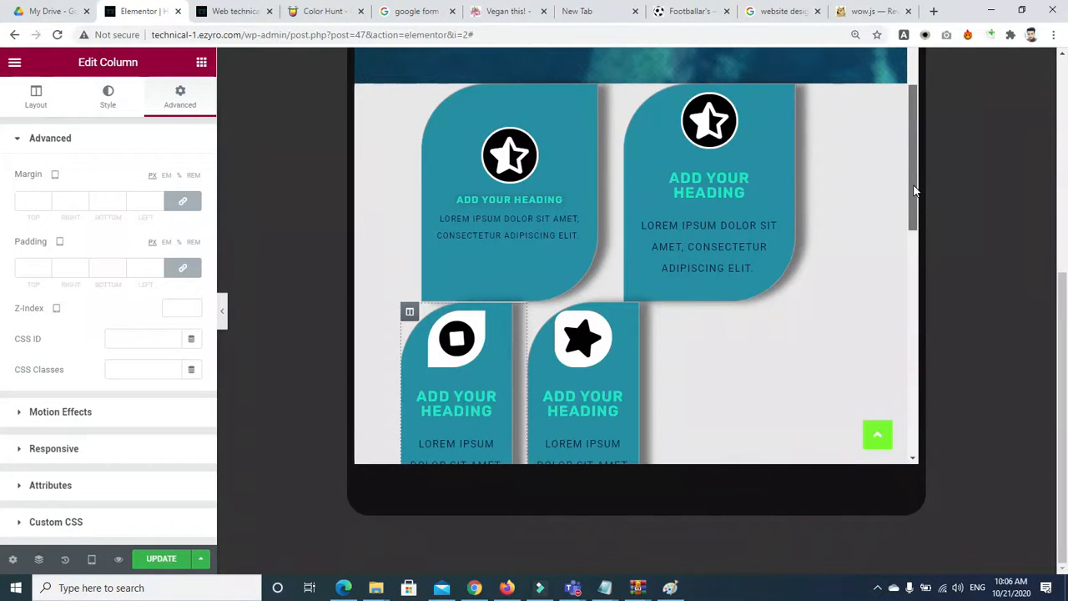
mouse_move(914, 186)
left_mouse_down()
mouse_move(914, 119)
mouse_move(924, 184)
left_mouse_up()
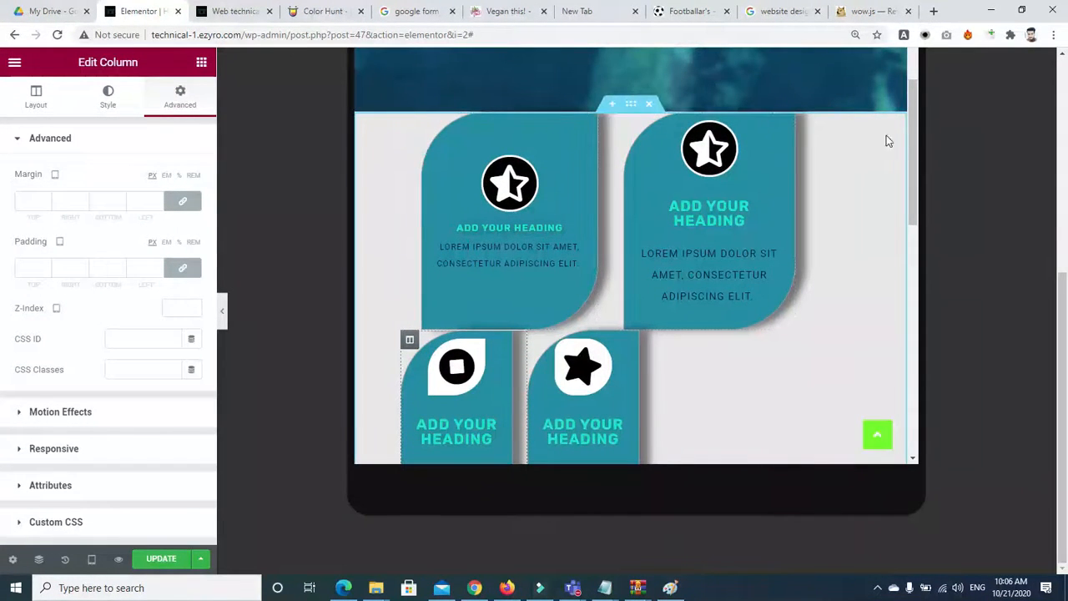
left_click_drag(915, 138, 916, 260)
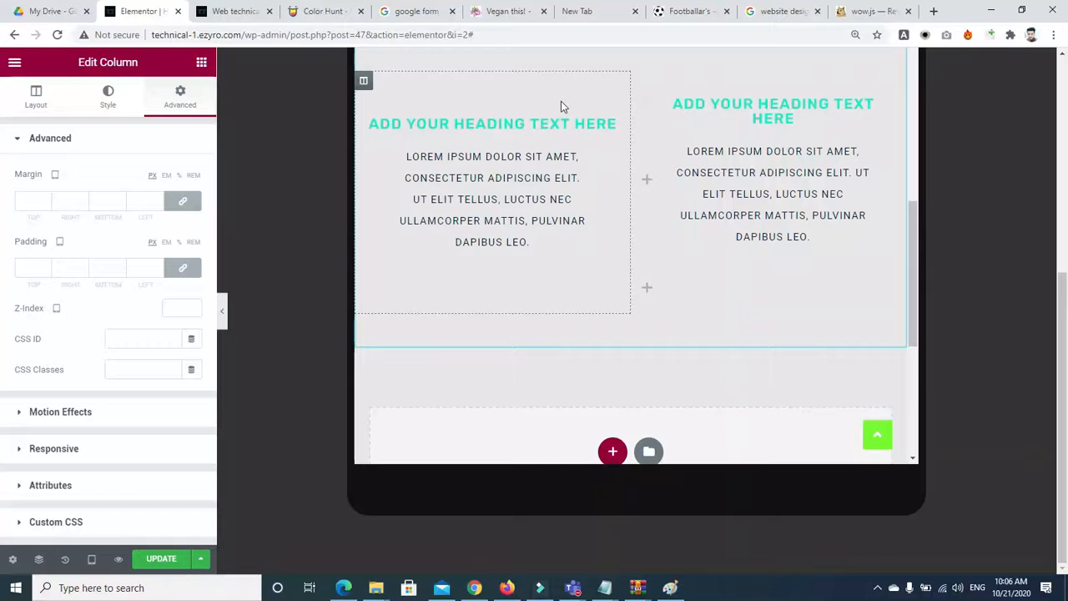
left_click(365, 83)
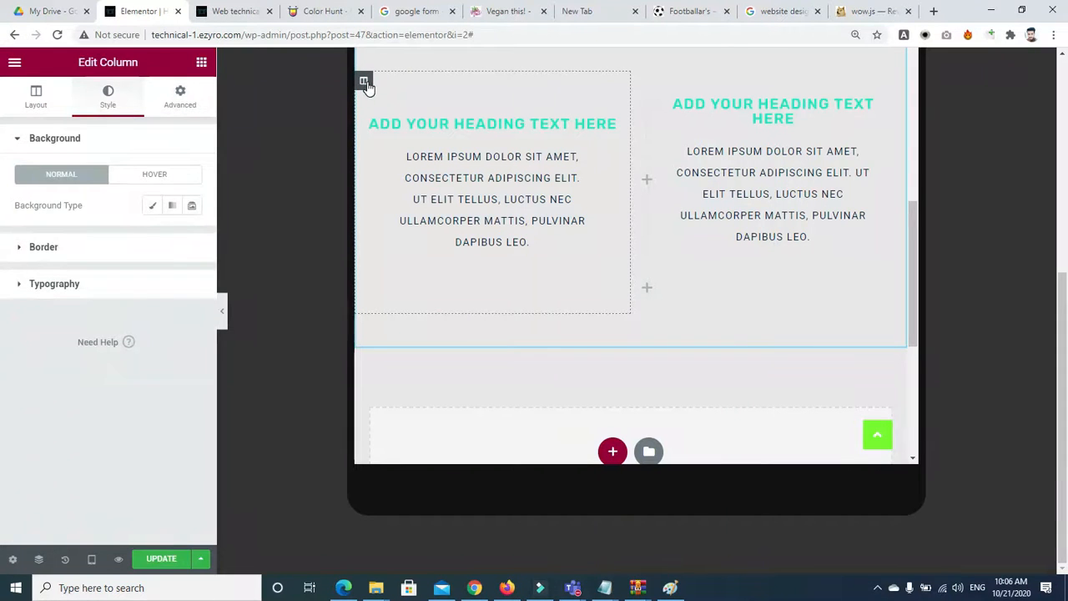
left_click(52, 111)
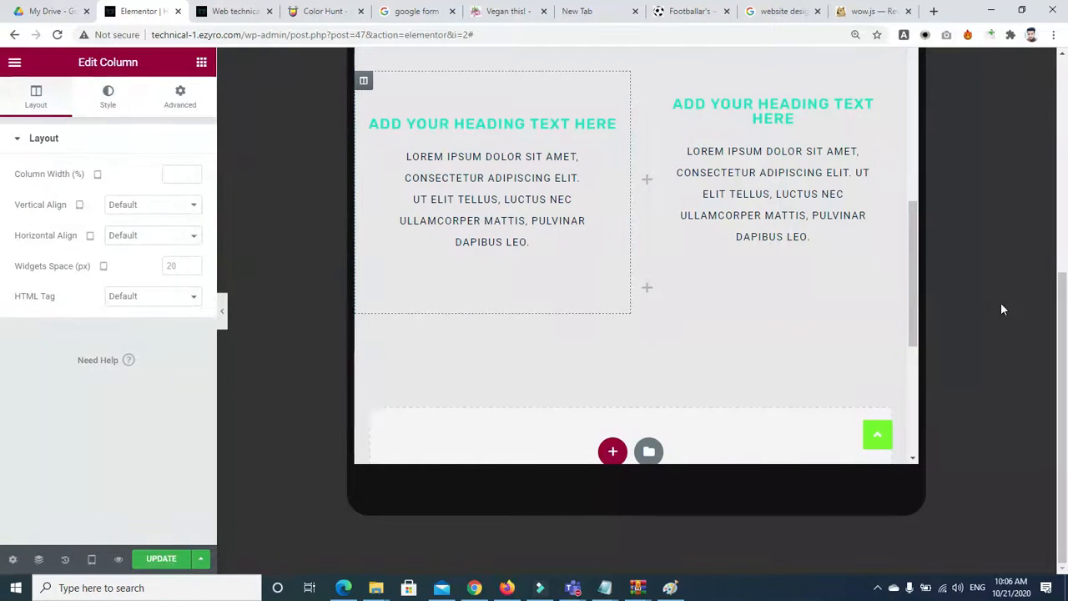
left_click_drag(922, 308, 902, 4)
left_click_drag(1062, 354, 1058, 216)
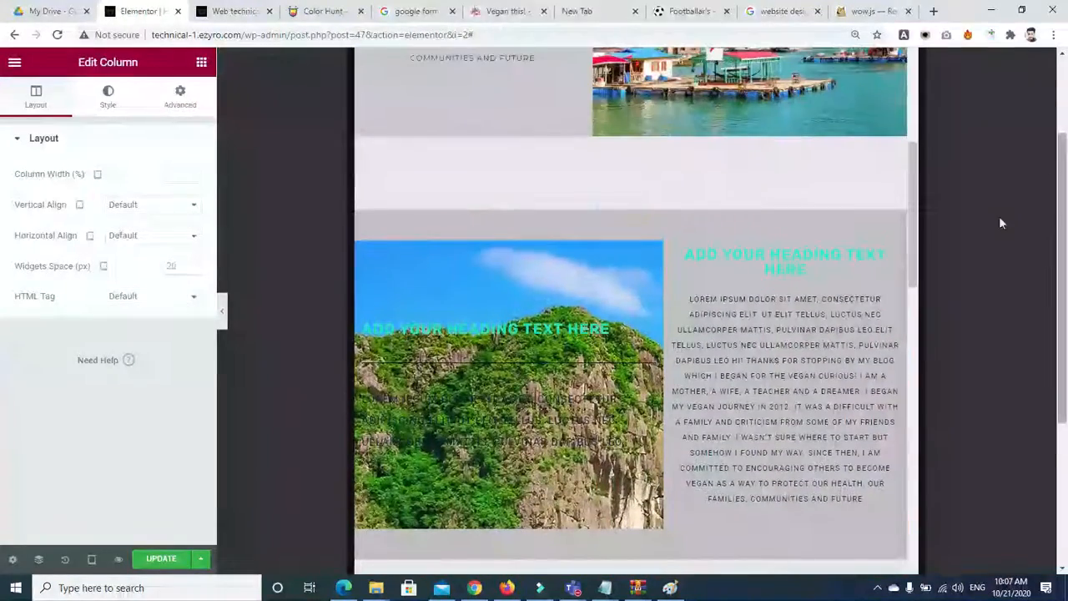
left_click_drag(913, 241, 909, 114)
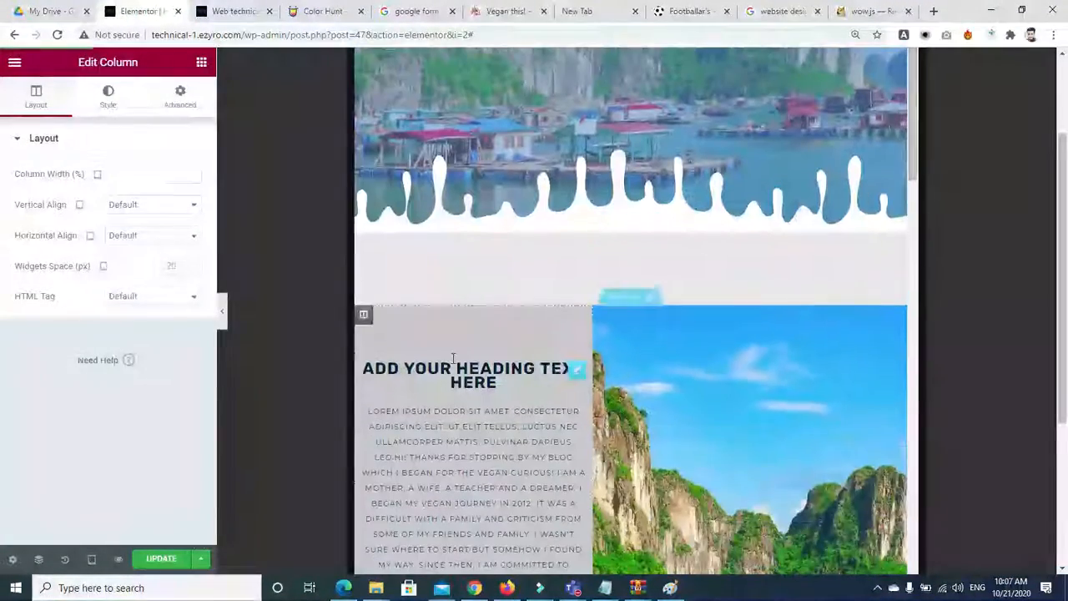
Switch the responsive preview to desktop to check the page top, and from there to mobile.
left_click(93, 558)
left_click(54, 463)
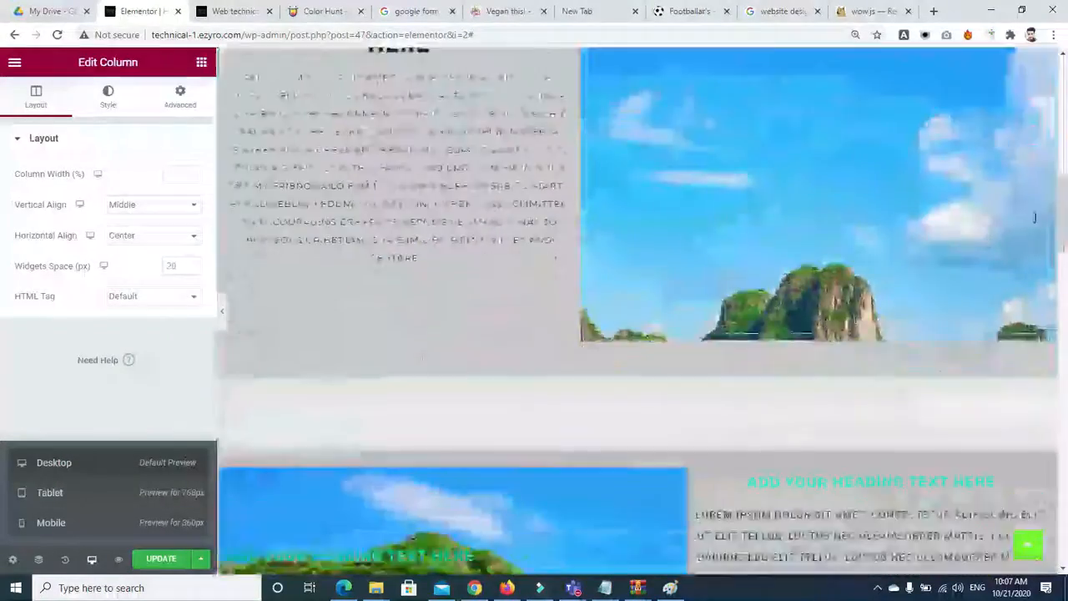
left_click_drag(1066, 448, 1066, 90)
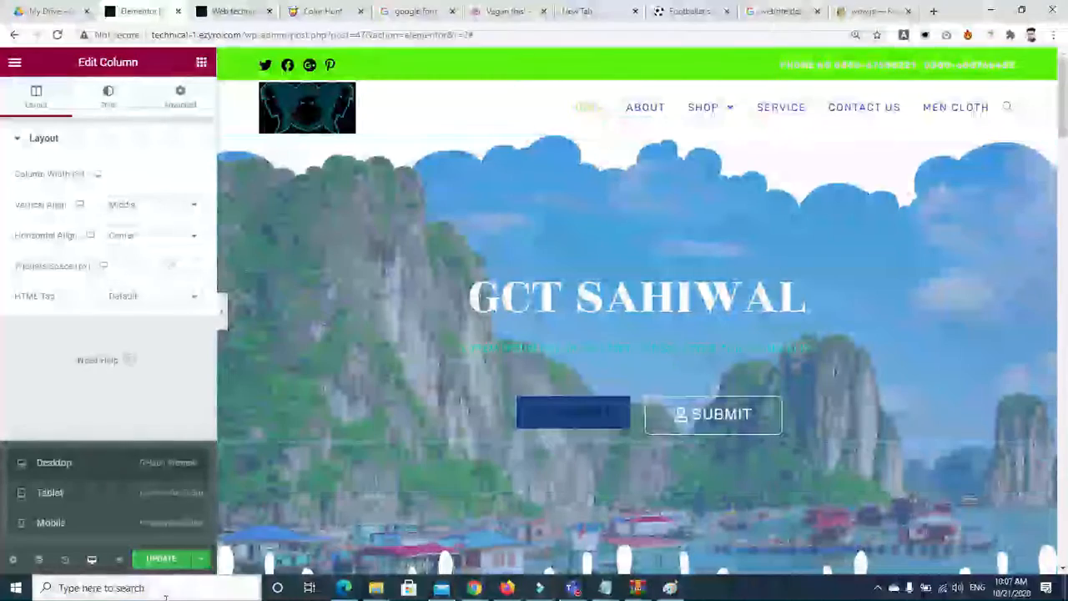
left_click(53, 522)
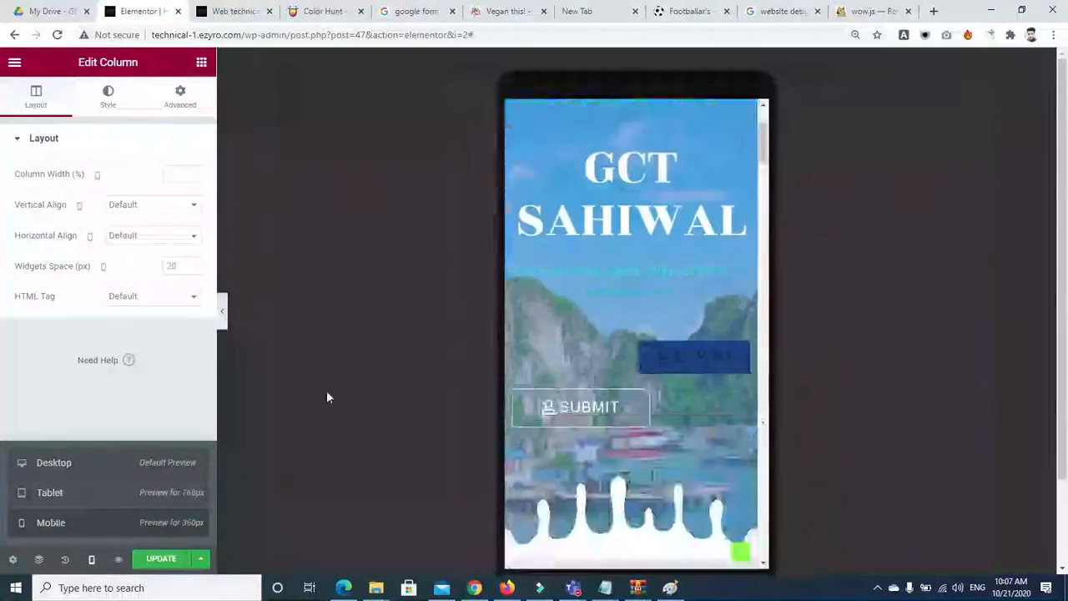
left_click_drag(765, 447, 762, 117)
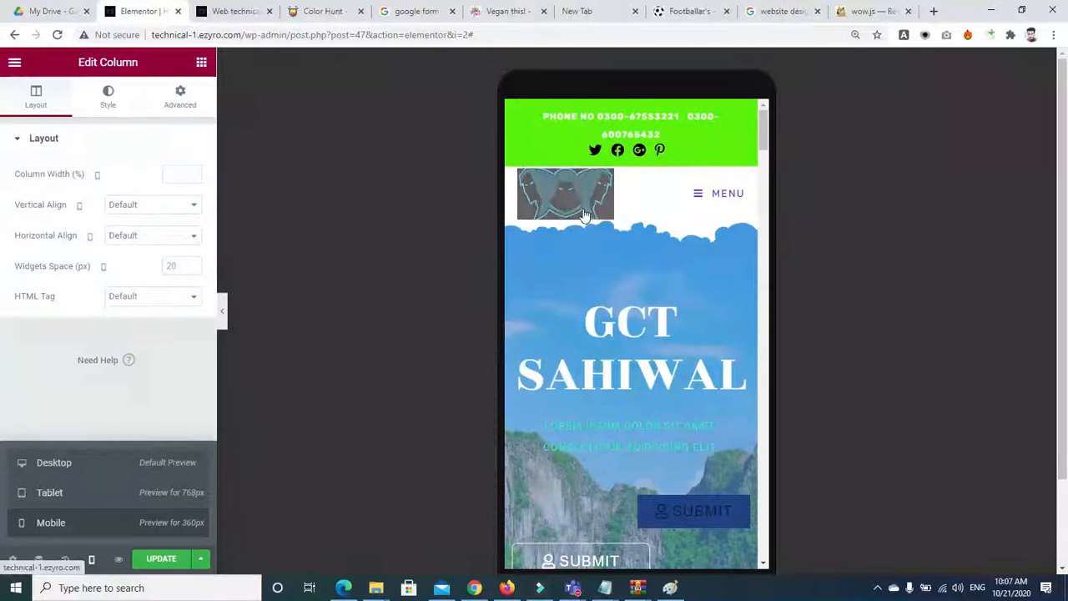
Set the mobile font size of the hero heading "GCT Sahiwal" to 48 px.
left_click_drag(761, 137, 766, 158)
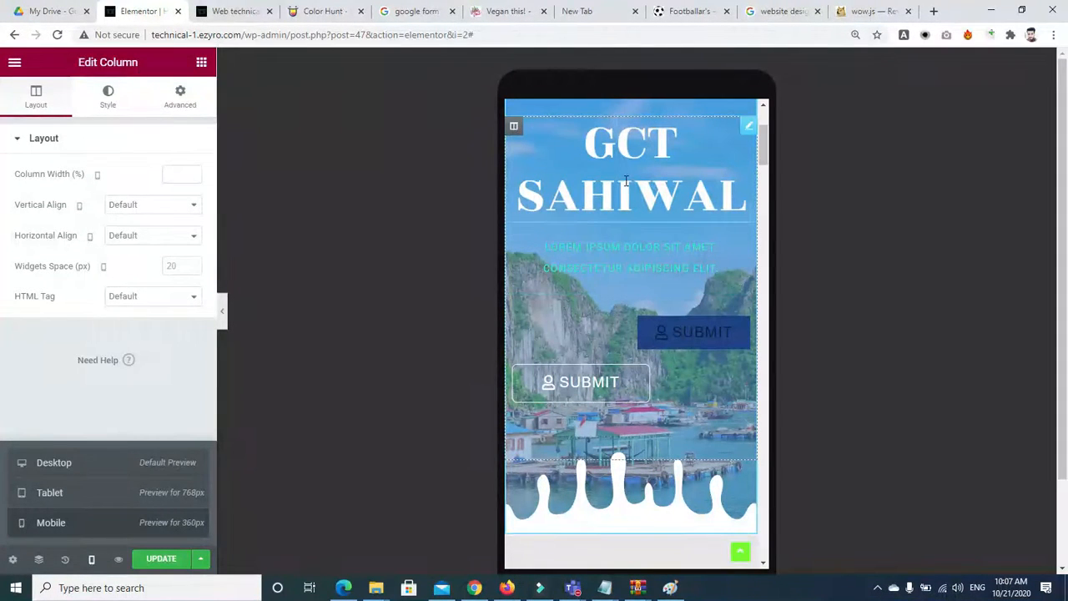
left_click(626, 181)
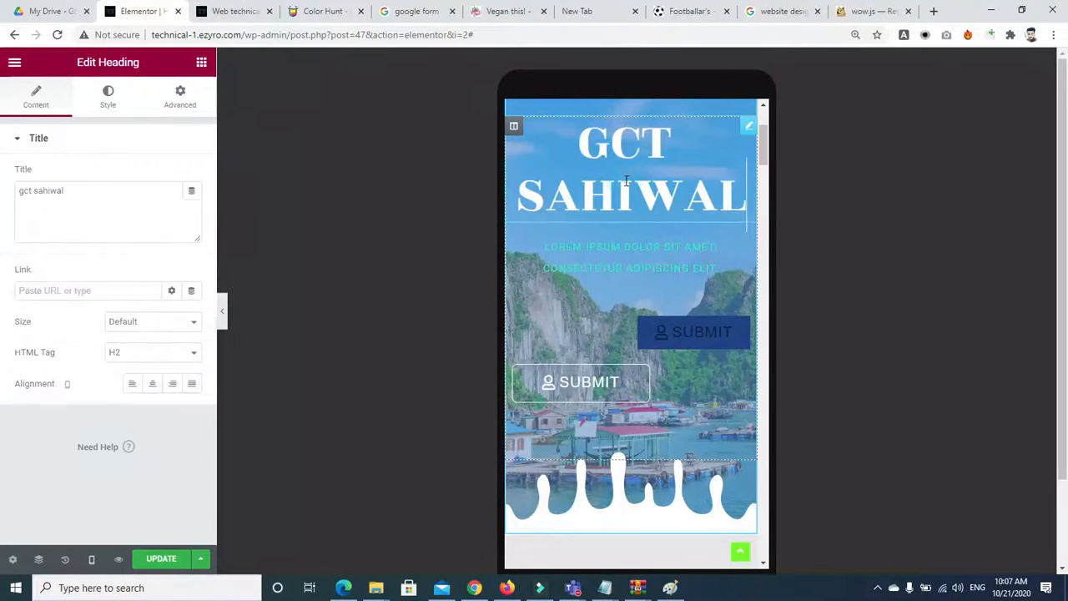
left_click(107, 95)
left_click(191, 206)
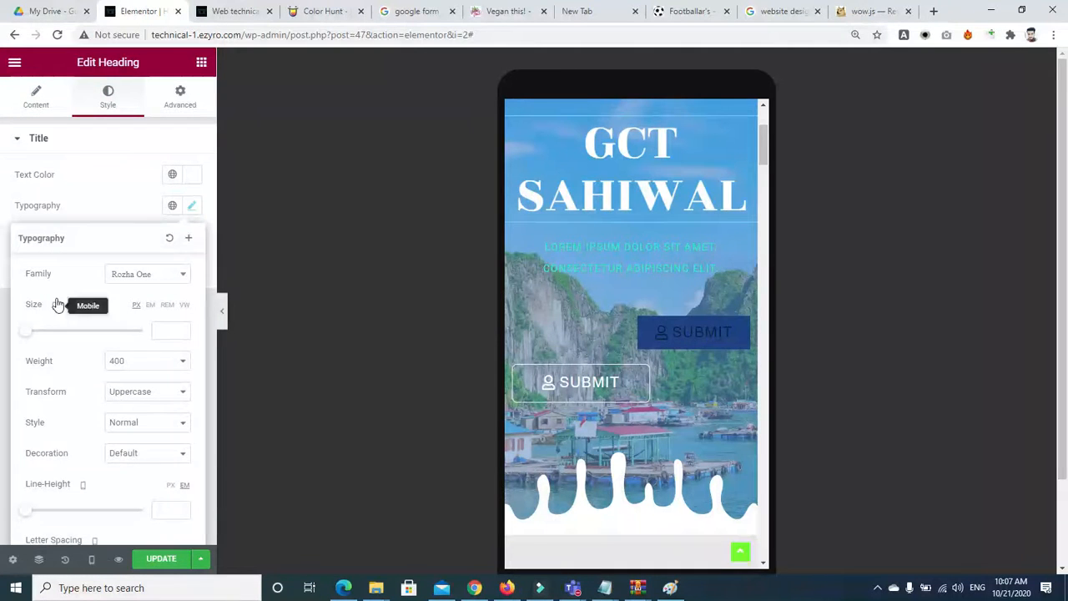
left_click(27, 336)
left_click_drag(32, 336, 52, 338)
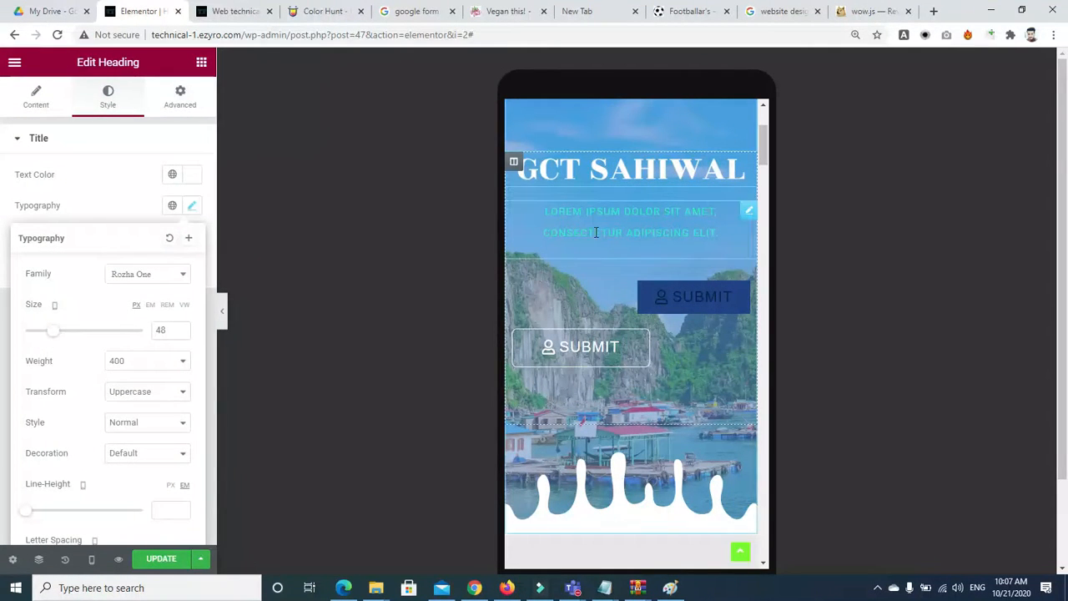
Set the mobile font size of the hero's text paragraph under the heading to 12 px.
left_click(596, 227)
left_click(101, 90)
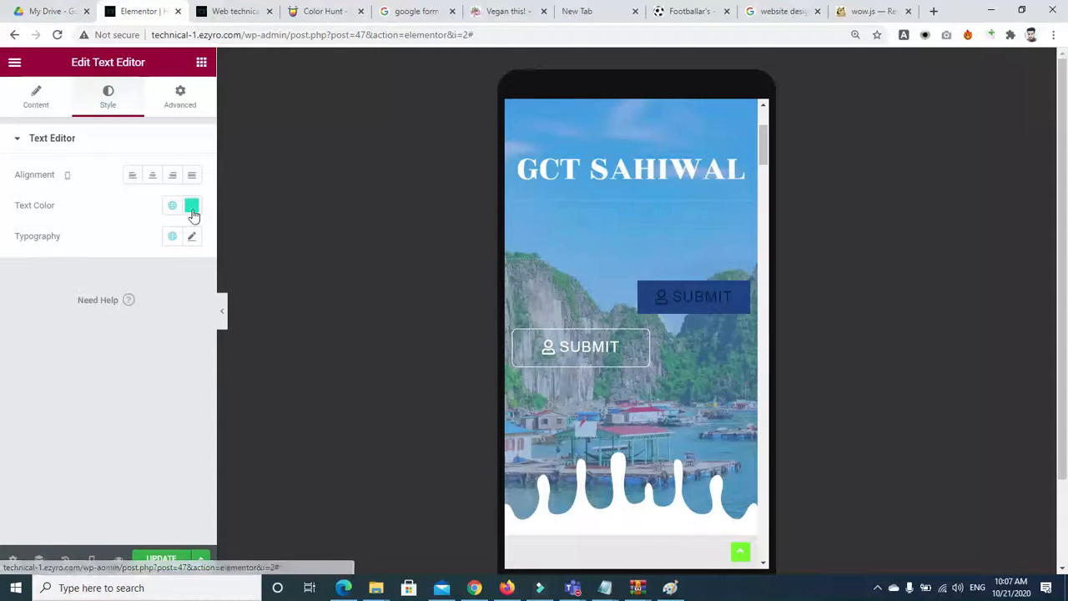
left_click(191, 206)
left_click(191, 208)
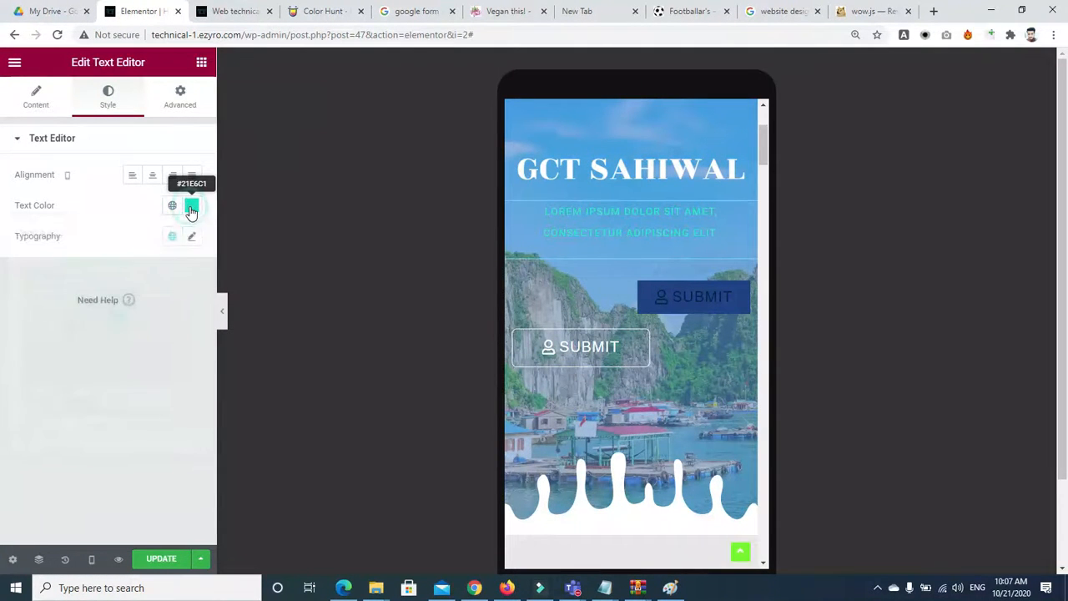
left_click(191, 236)
left_click_drag(25, 364, 33, 368)
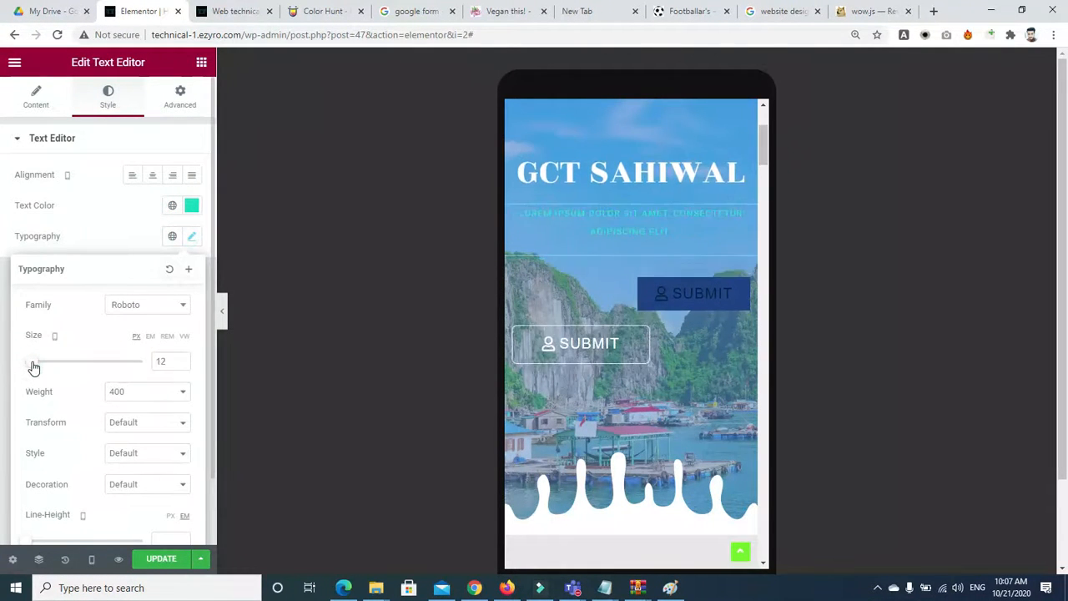
Center-align both Submit buttons in the hero section for mobile.
left_click(672, 296)
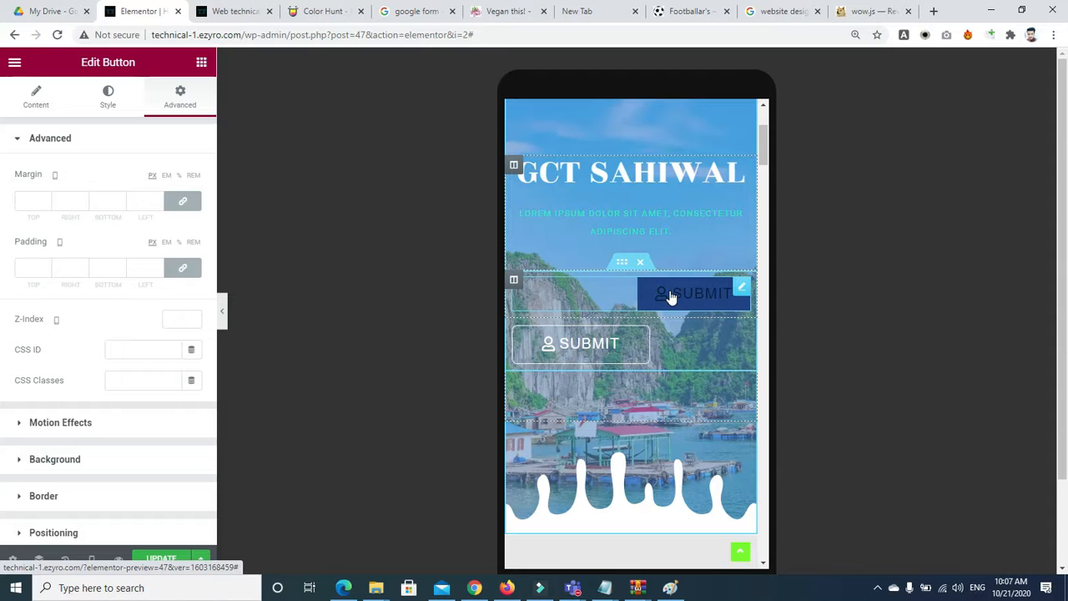
left_click(629, 349)
left_click(100, 107)
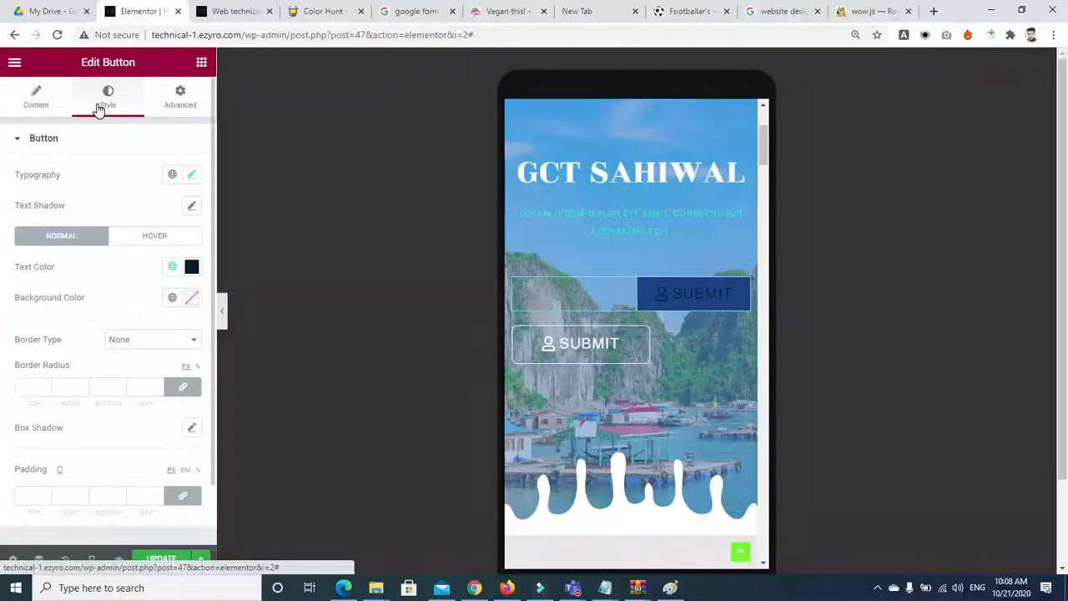
left_click(37, 96)
left_click(153, 284)
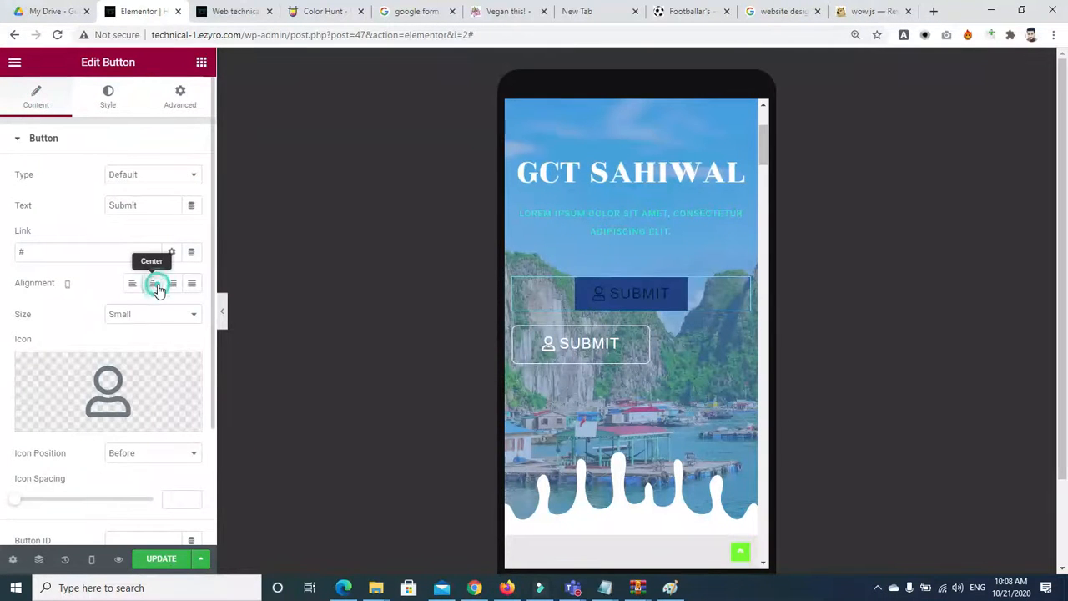
left_click(584, 344)
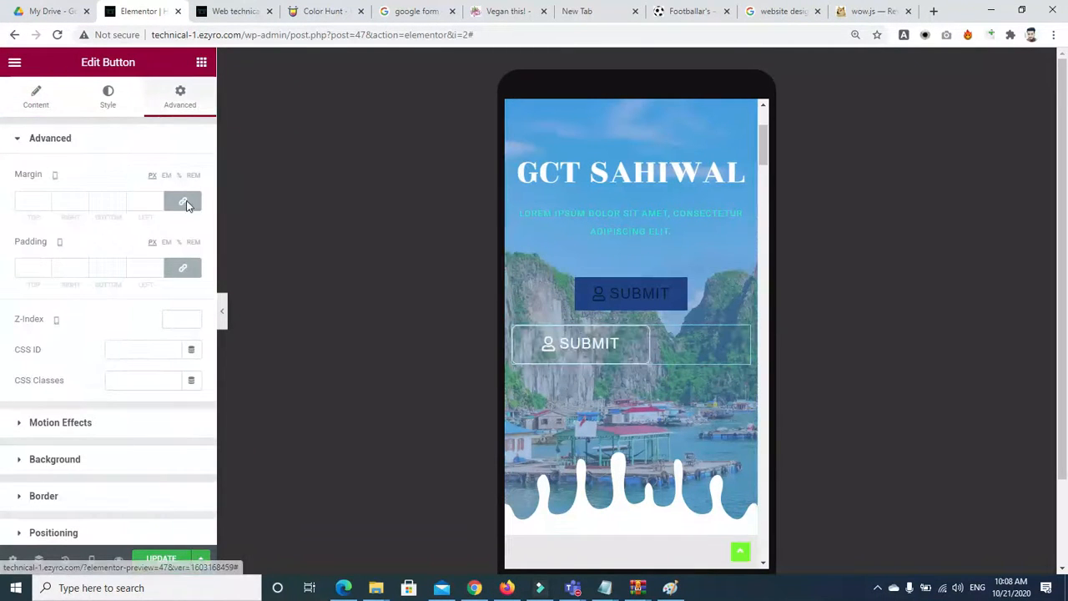
left_click(36, 96)
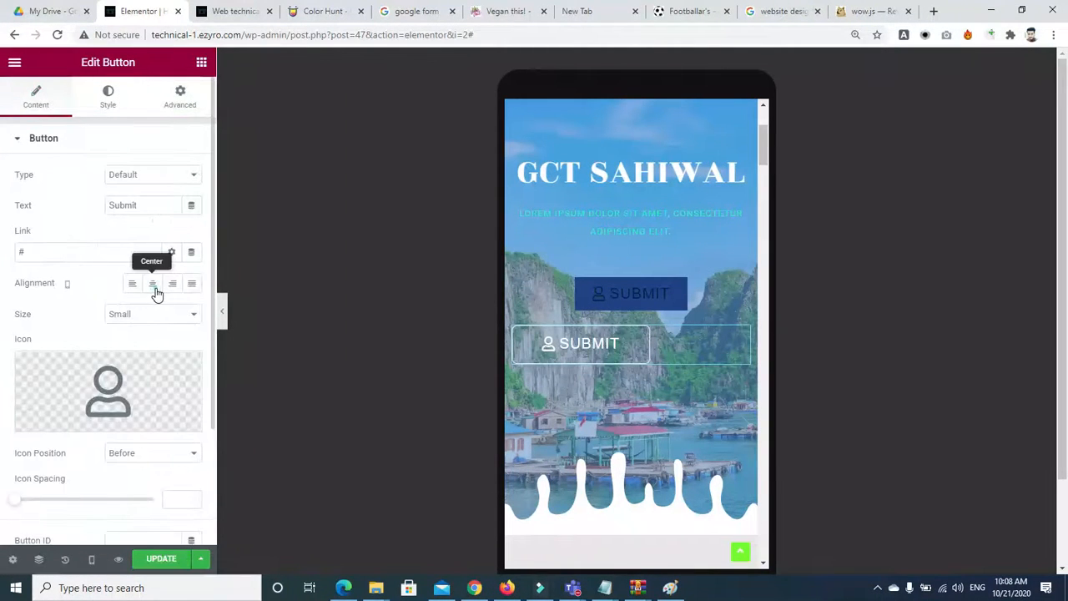
left_click(154, 285)
Set the mobile typography of the dark heading in the grey section below the hero to 26 px size and 1.4 em line height.
left_click_drag(768, 142, 778, 182)
left_click(631, 147)
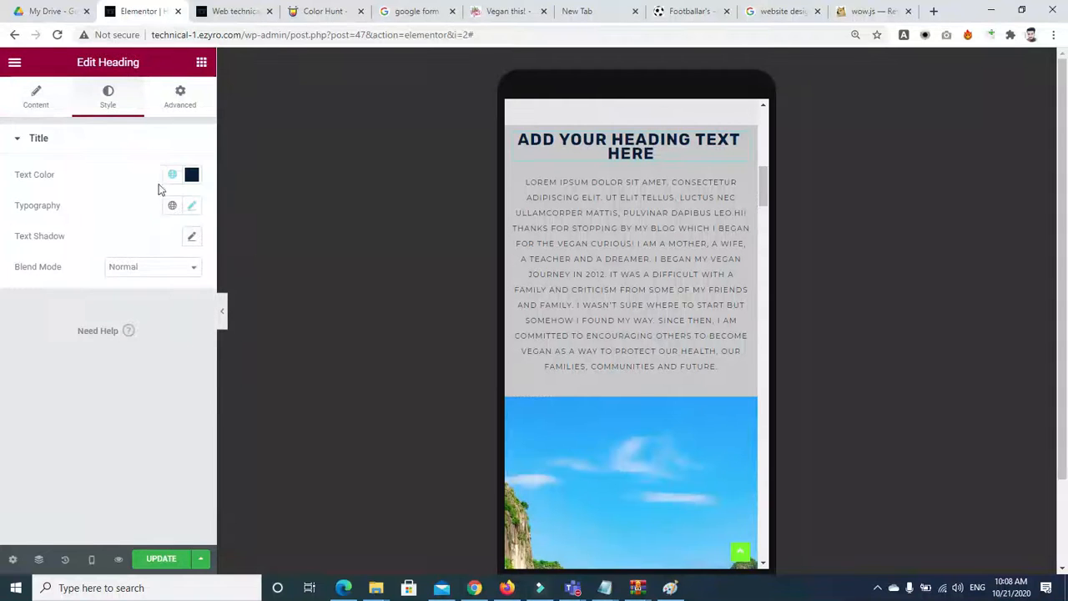
left_click(194, 206)
left_click_drag(29, 336, 42, 342)
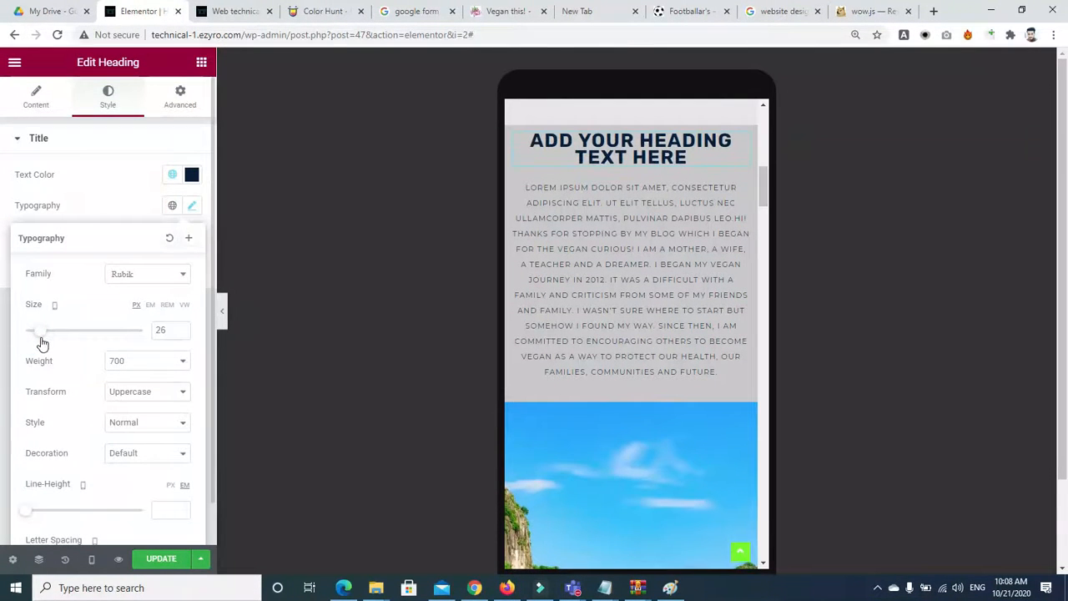
left_click_drag(213, 279, 212, 327)
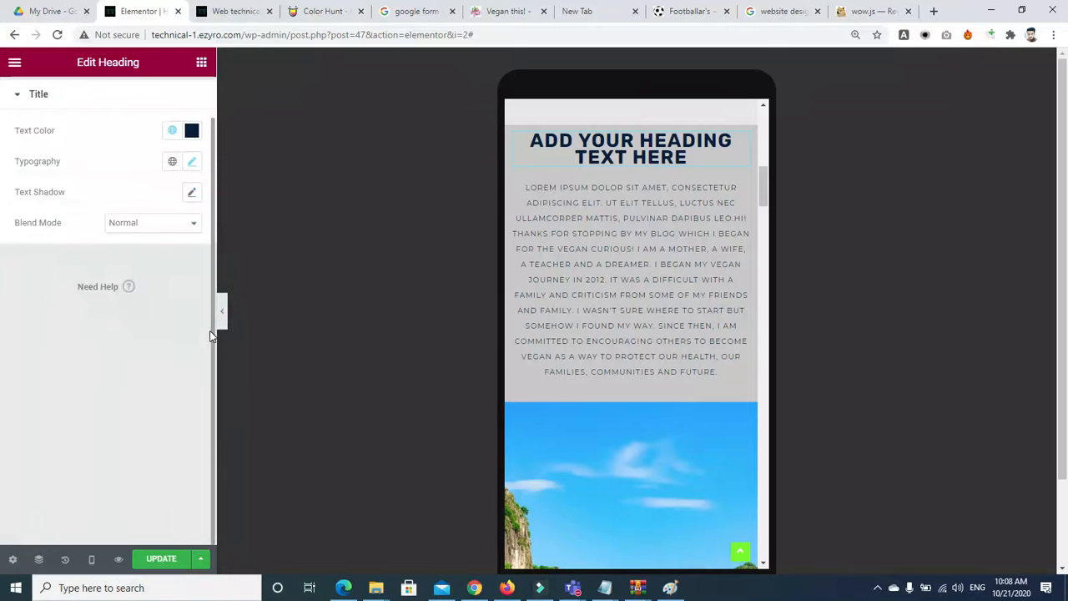
left_click(194, 163)
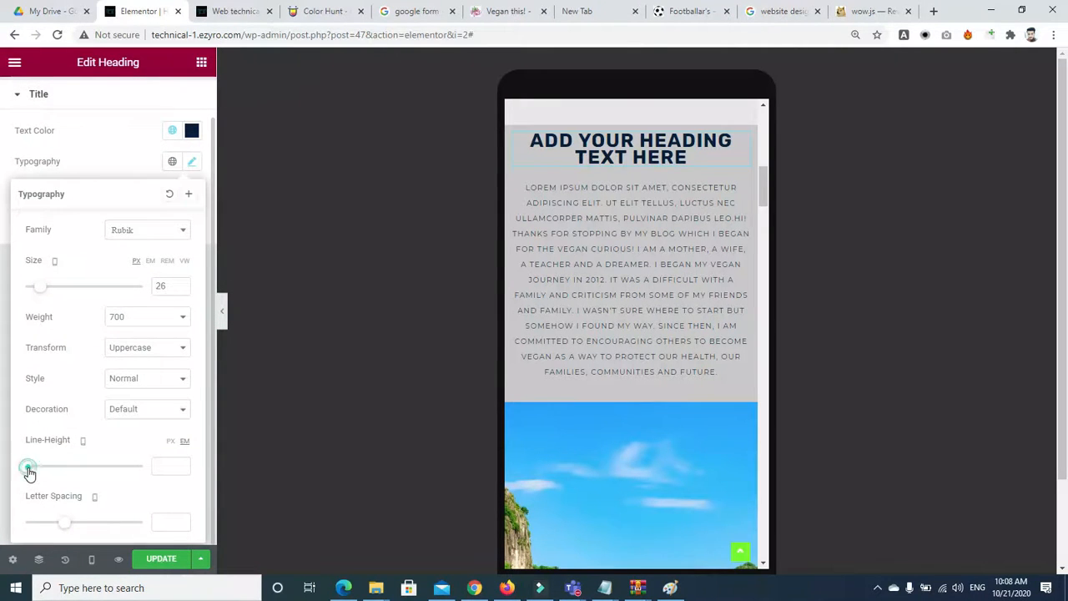
left_click_drag(29, 473, 45, 473)
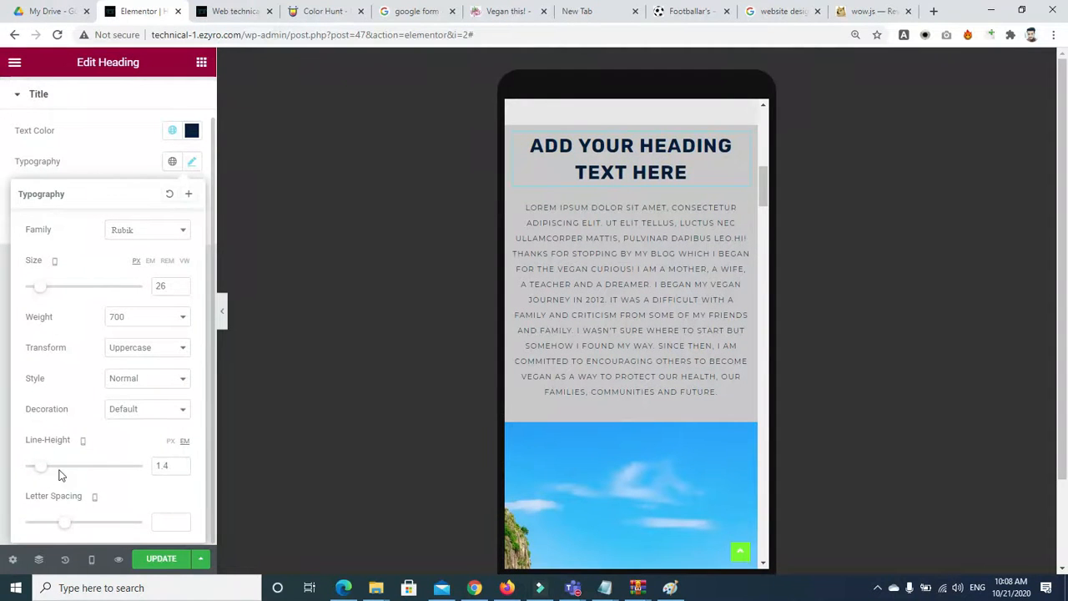
Change the text color of the turquoise heading in the grey section below the cliff image to dark green #25433D.
left_click(601, 234)
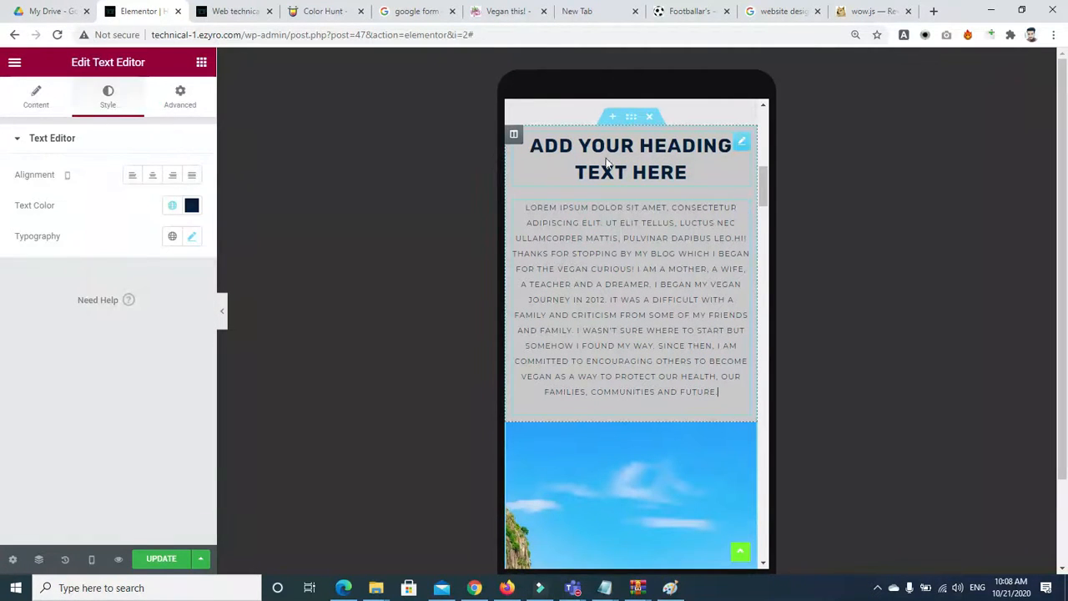
left_click_drag(762, 181, 769, 265)
left_click(604, 266)
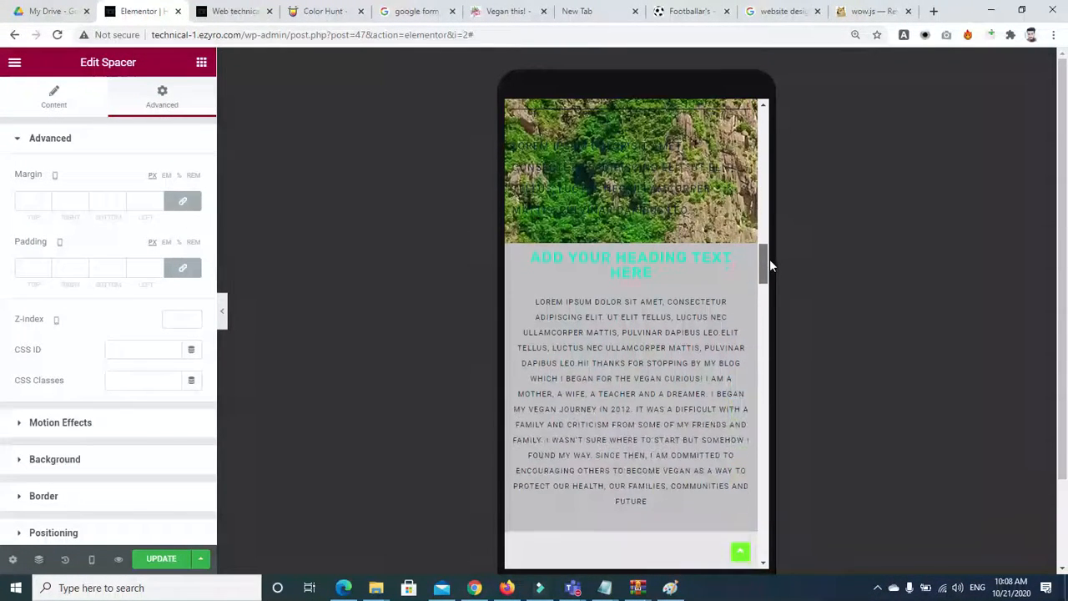
left_click(645, 262)
left_click(109, 98)
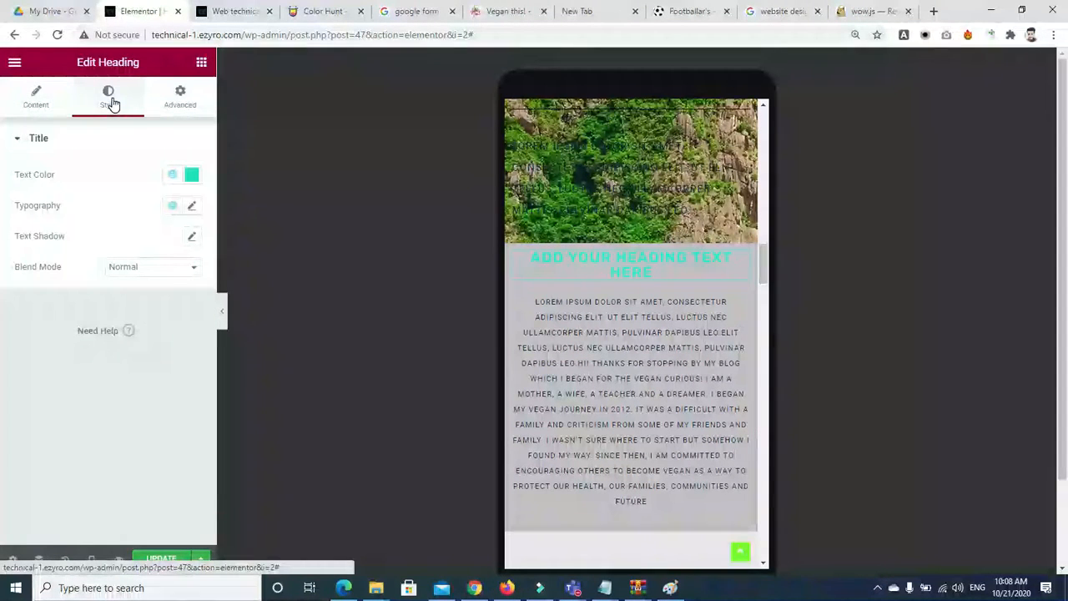
left_click(191, 174)
left_click(170, 284)
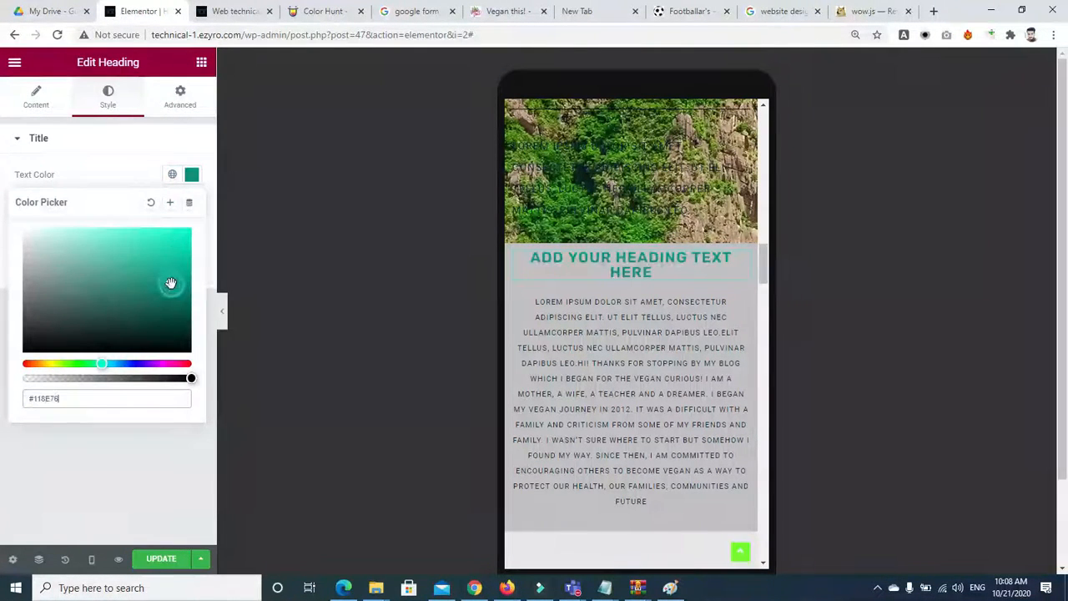
left_click(97, 320)
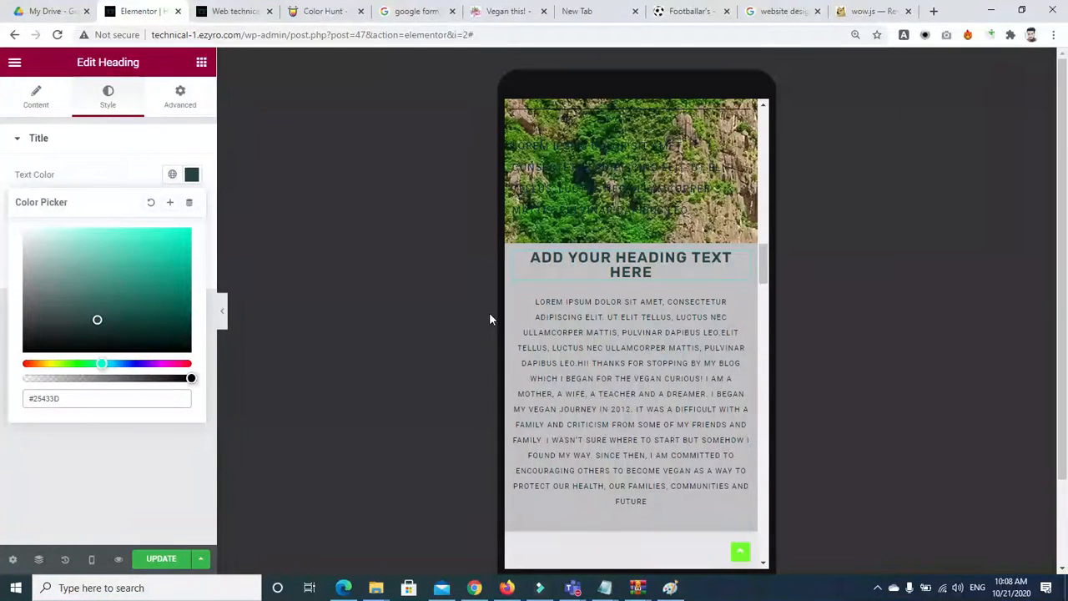
left_click(113, 171)
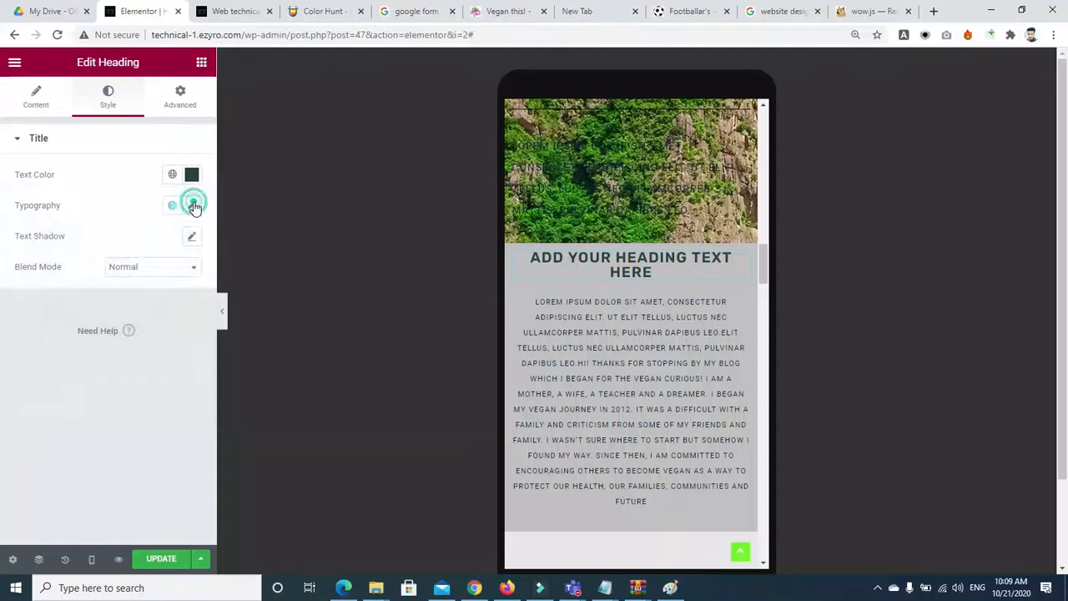
Set the letter spacing of the dark green heading to 1.3 and its line height to 1.4 em for mobile.
left_click(193, 206)
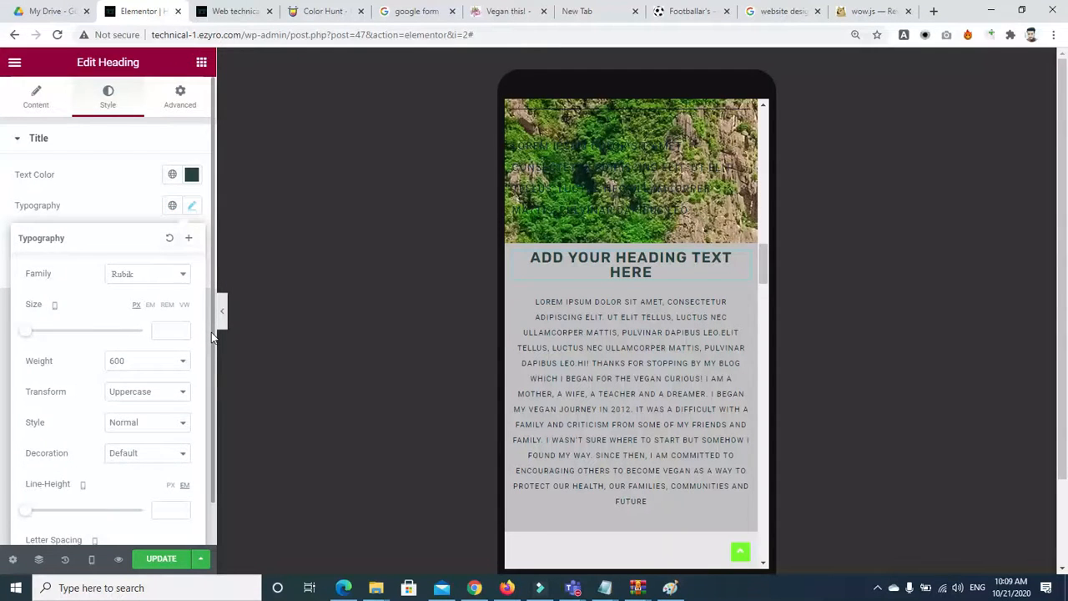
left_click_drag(213, 332, 210, 410)
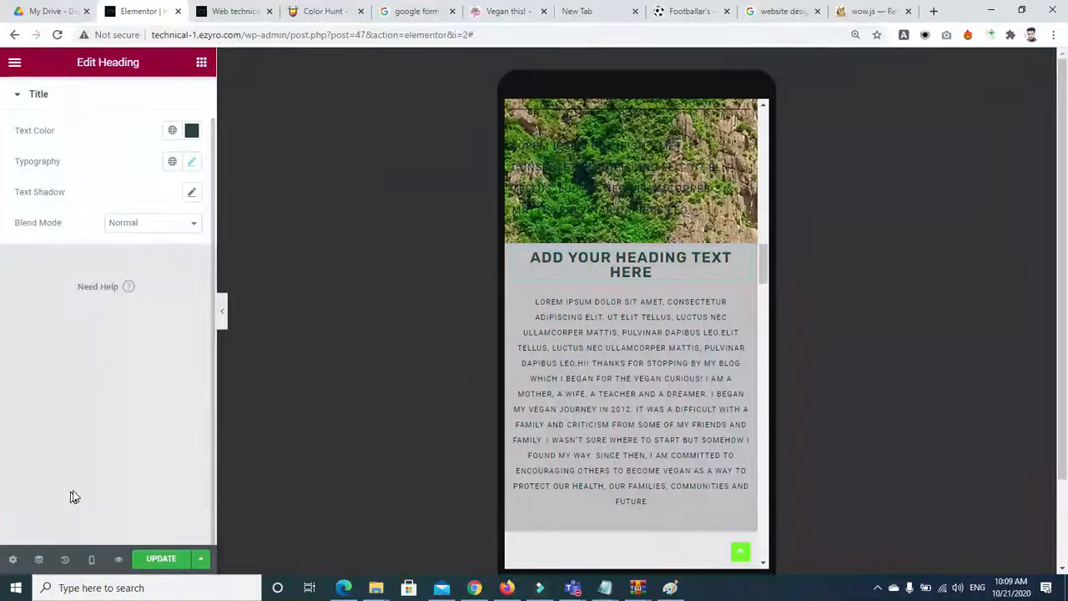
left_click(192, 163)
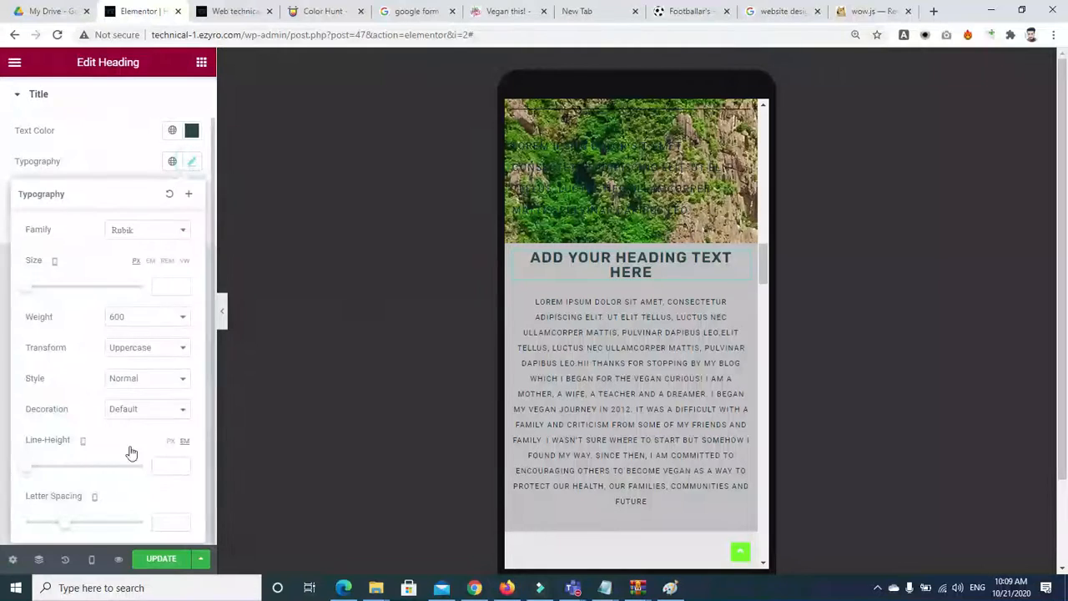
left_click_drag(69, 530, 78, 531)
left_click_drag(24, 470, 43, 473)
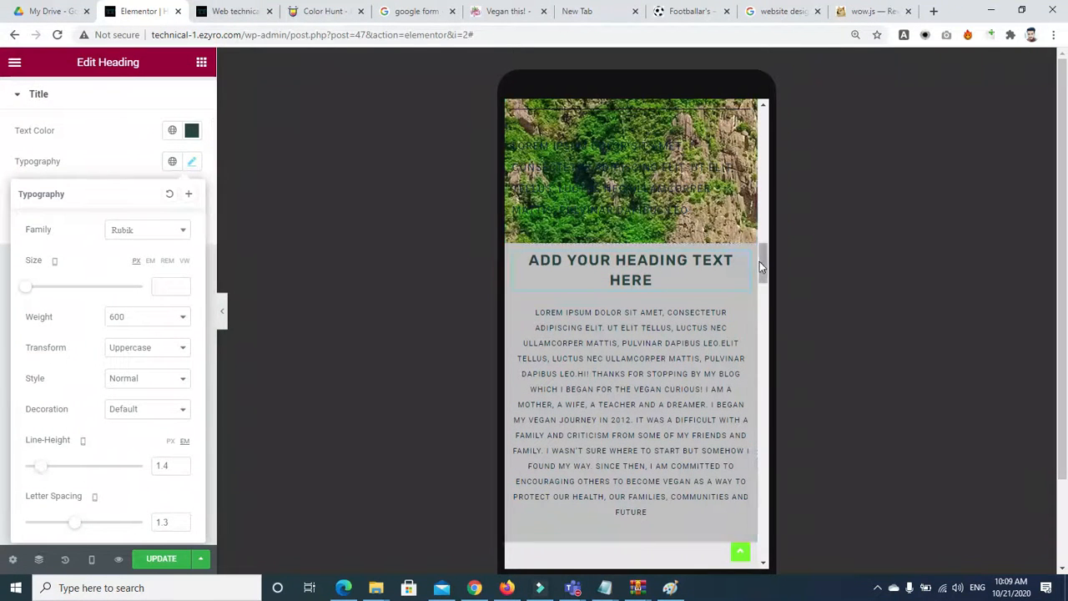
Examine the layout and style settings of the column holding the first Click button in the mustard-yellow section.
scroll(659, 220, "down", 2)
left_click(691, 232)
left_click_drag(766, 275, 766, 309)
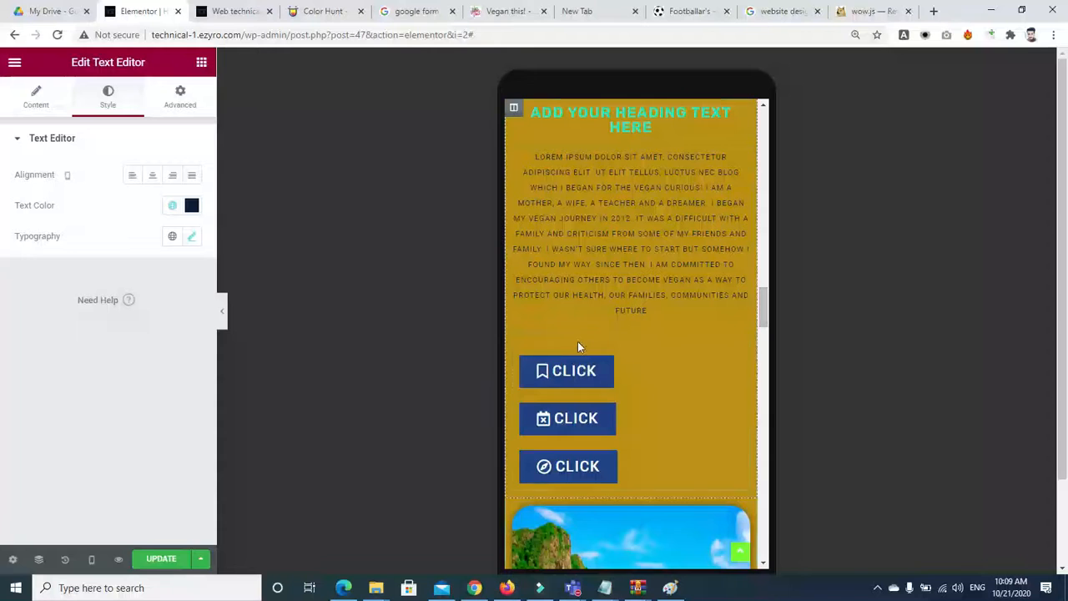
left_click(523, 359)
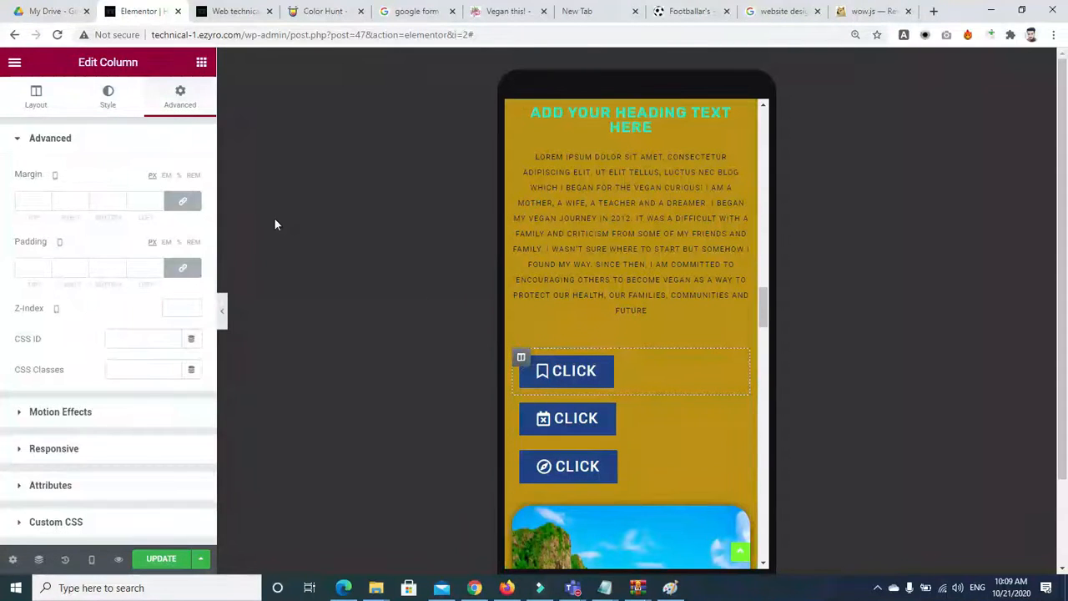
left_click(97, 104)
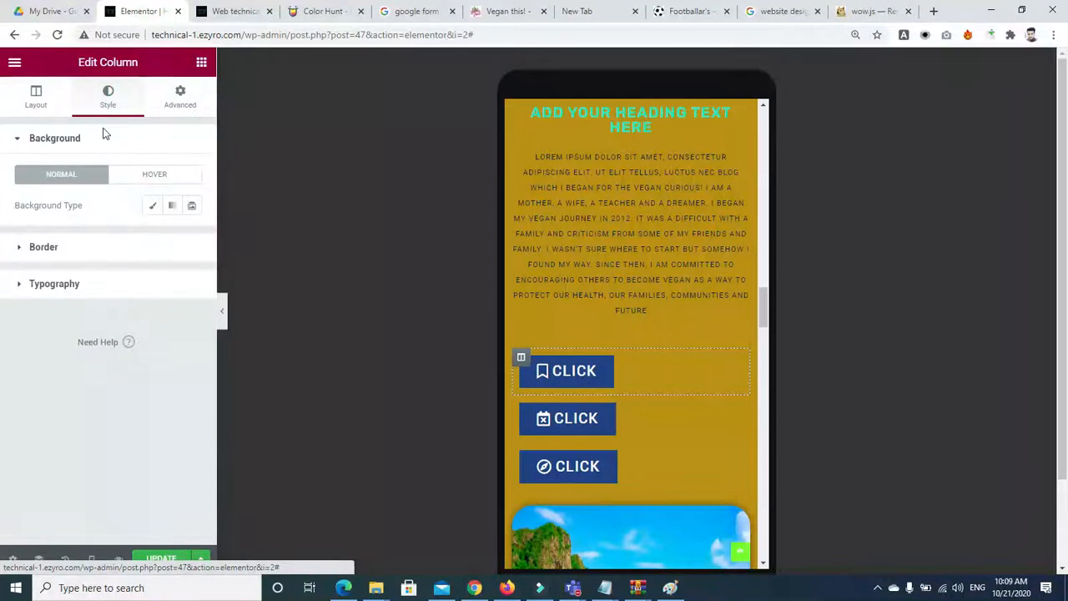
left_click(23, 101)
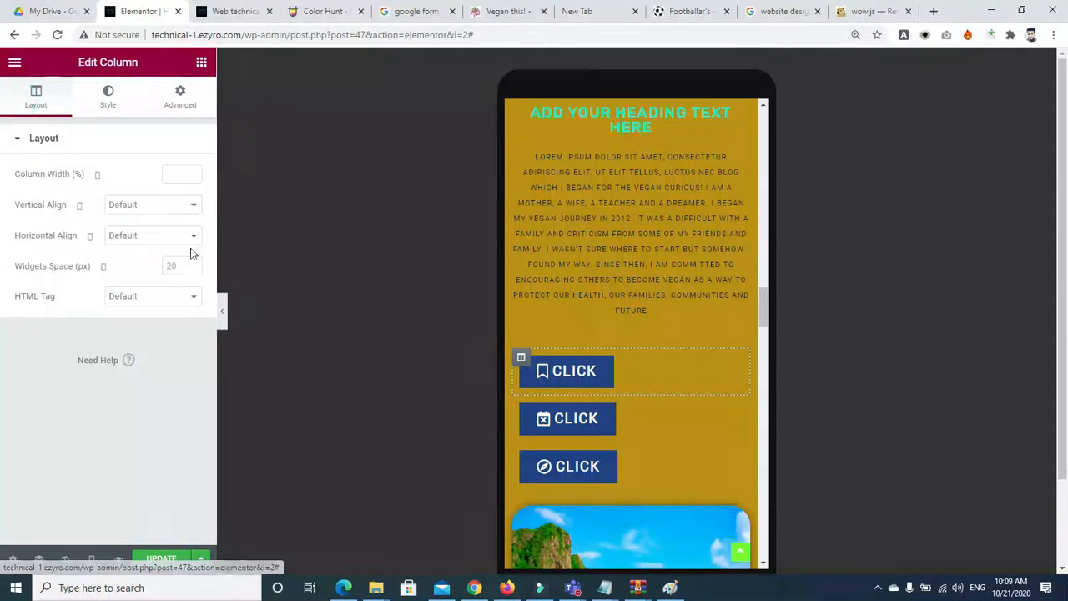
left_click(107, 107)
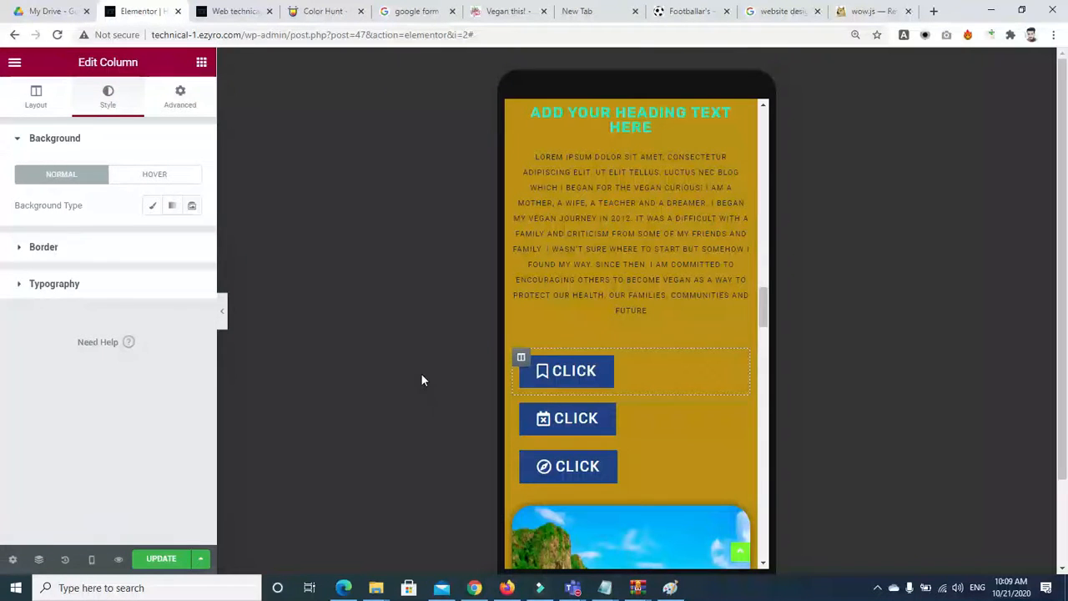
Center-align all three Click buttons in the mustard-yellow section for mobile.
left_click(547, 371)
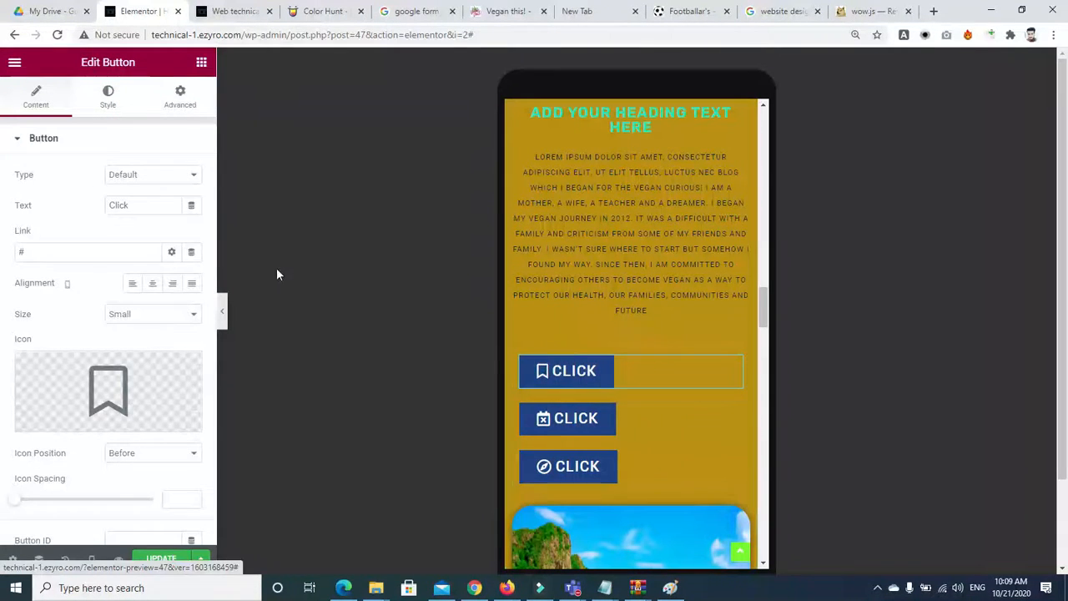
left_click(152, 283)
left_click(545, 438)
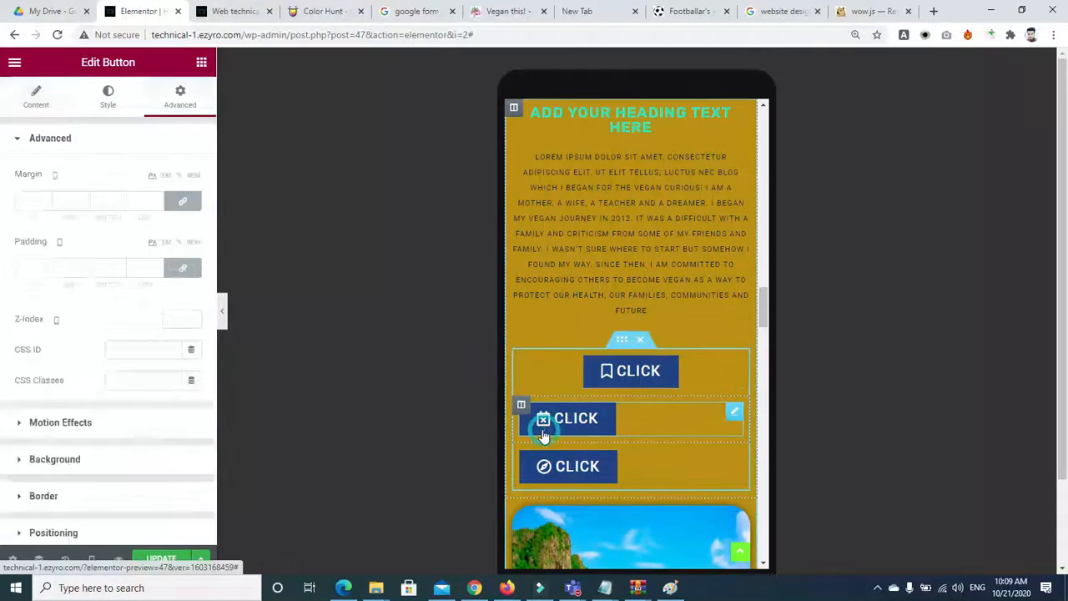
left_click(106, 101)
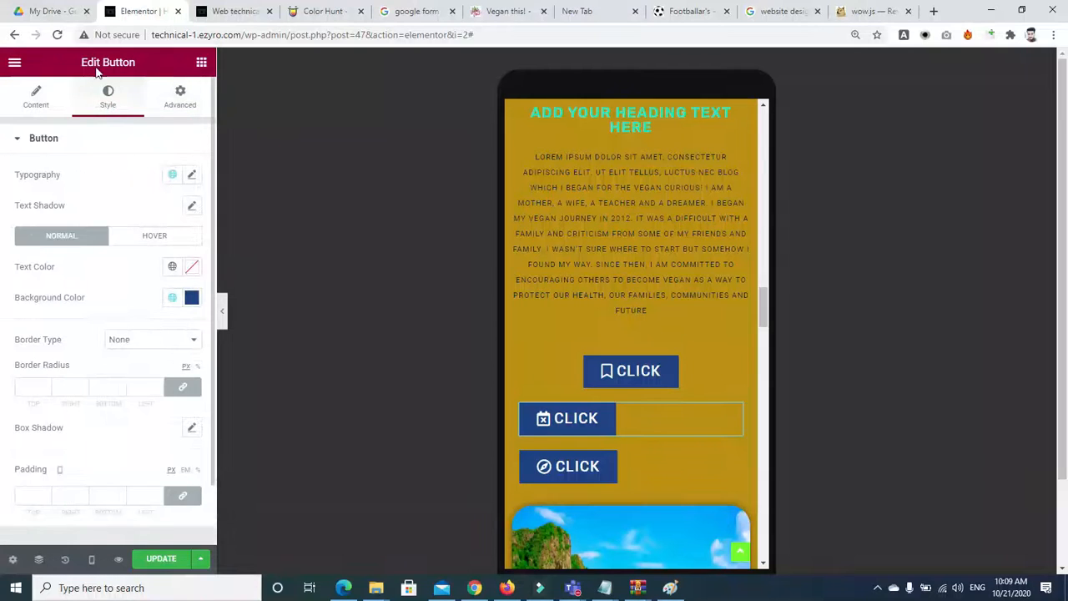
left_click(36, 96)
left_click(161, 287)
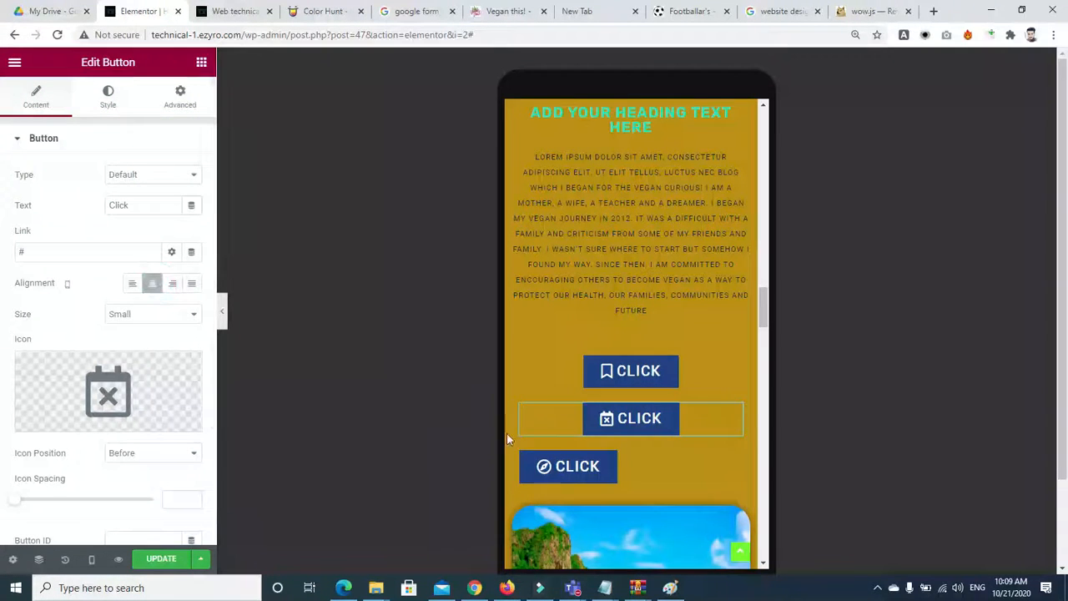
left_click(573, 466)
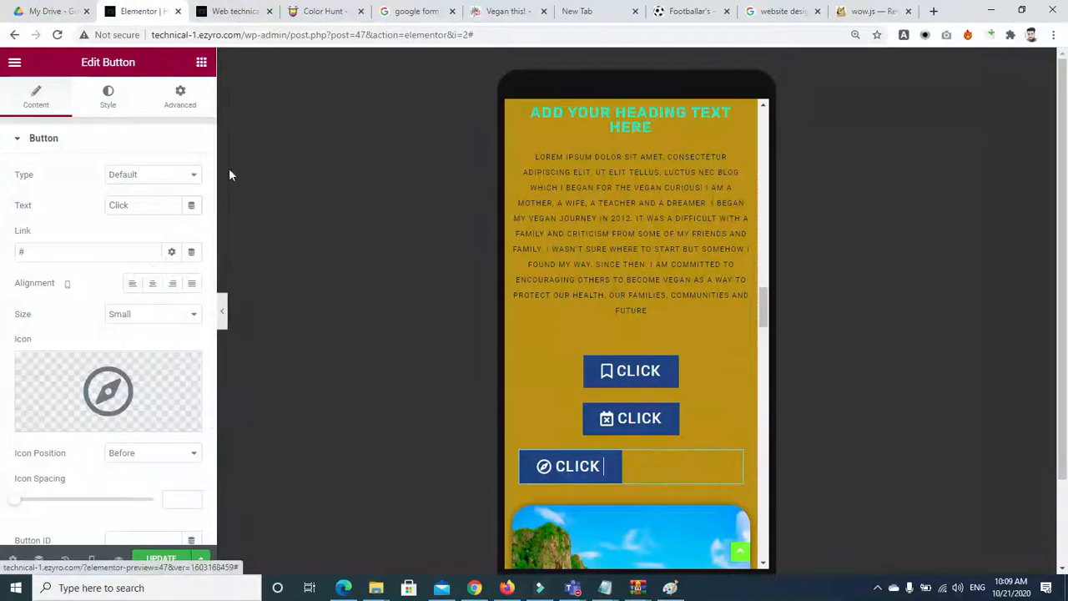
left_click(152, 285)
Examine the column settings of the first two teal icon cards, which sit off-center in the mobile preview.
scroll(834, 350, "down", 1)
scroll(836, 215, "down", 1)
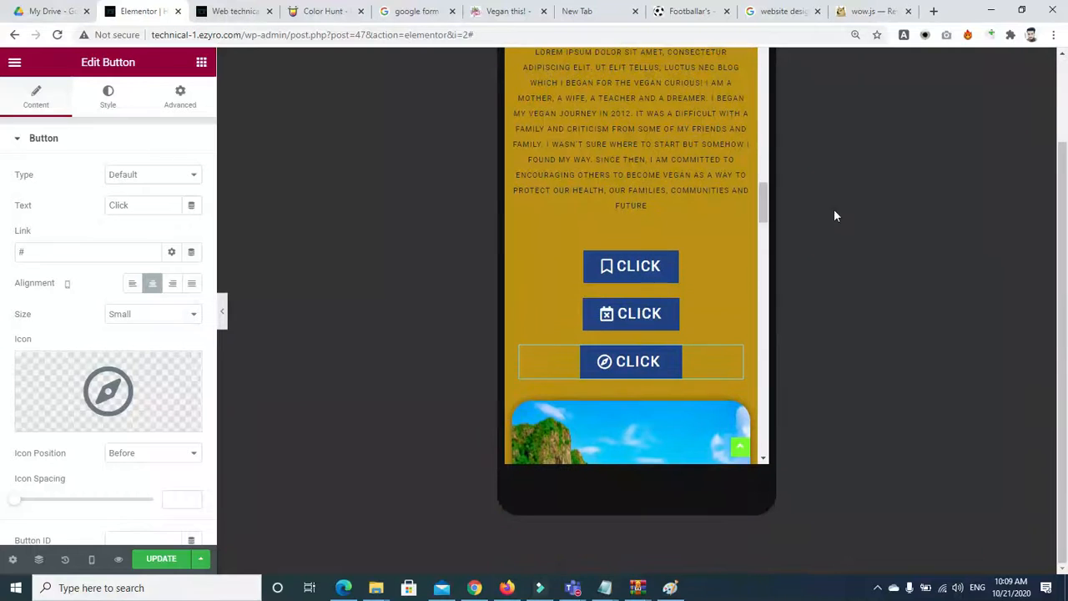
left_click_drag(766, 198, 787, 272)
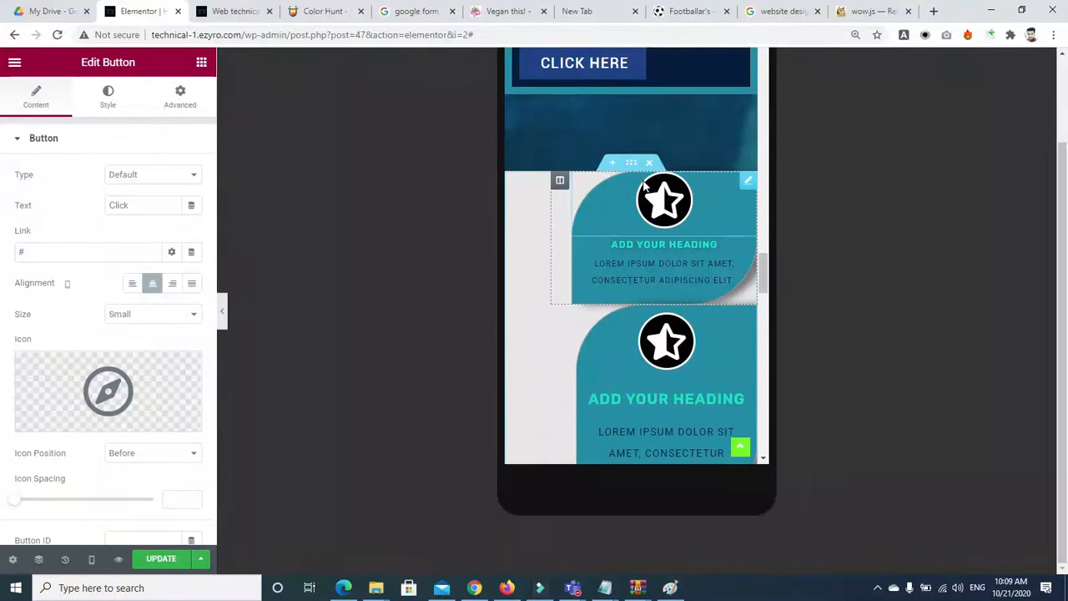
left_click(560, 182)
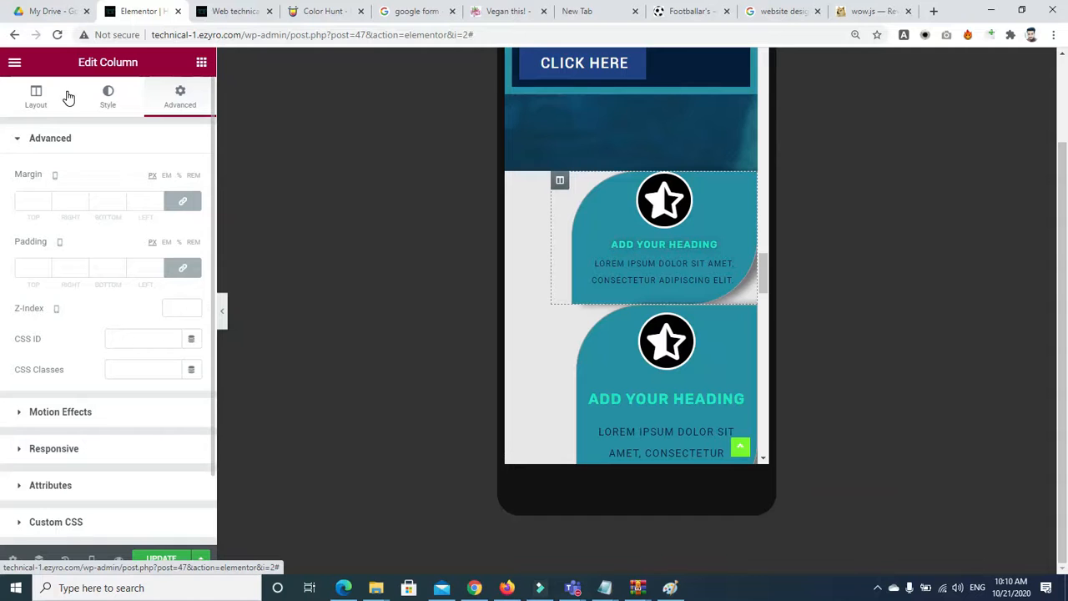
left_click(35, 98)
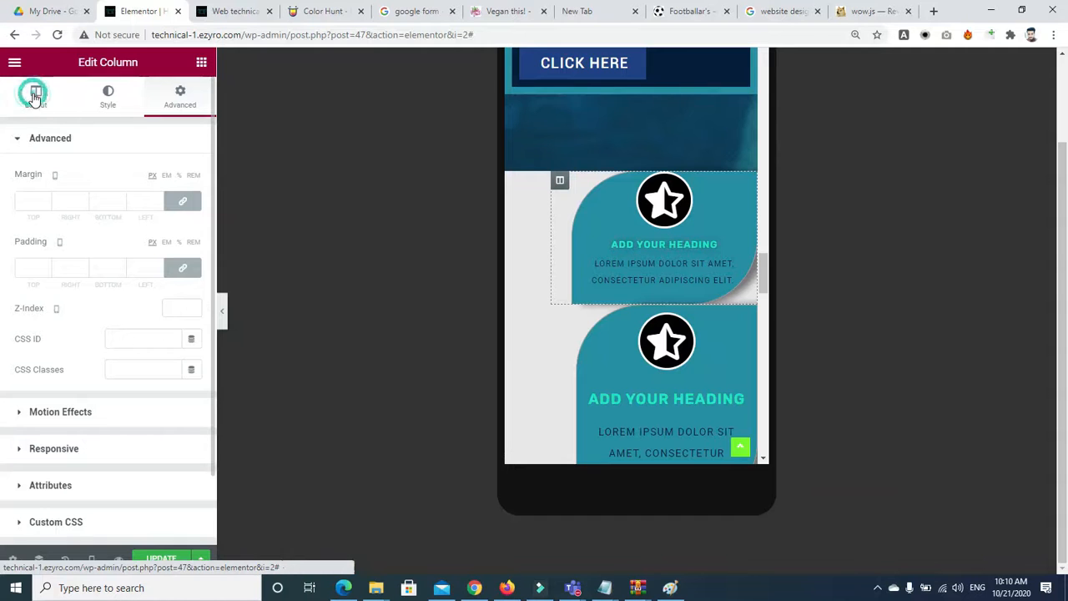
left_click(603, 208)
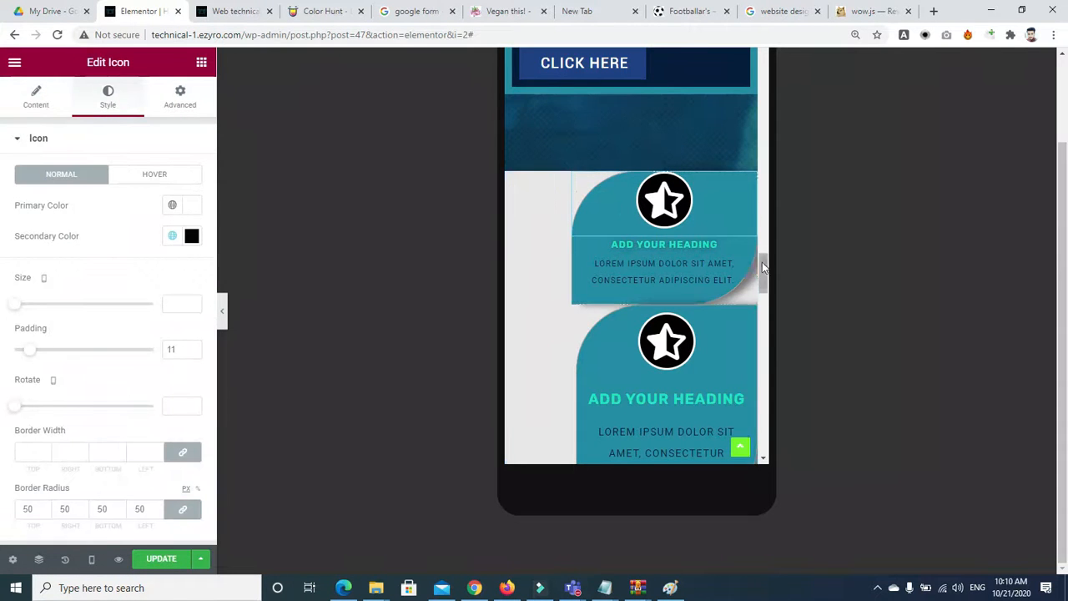
left_click_drag(765, 265, 768, 282)
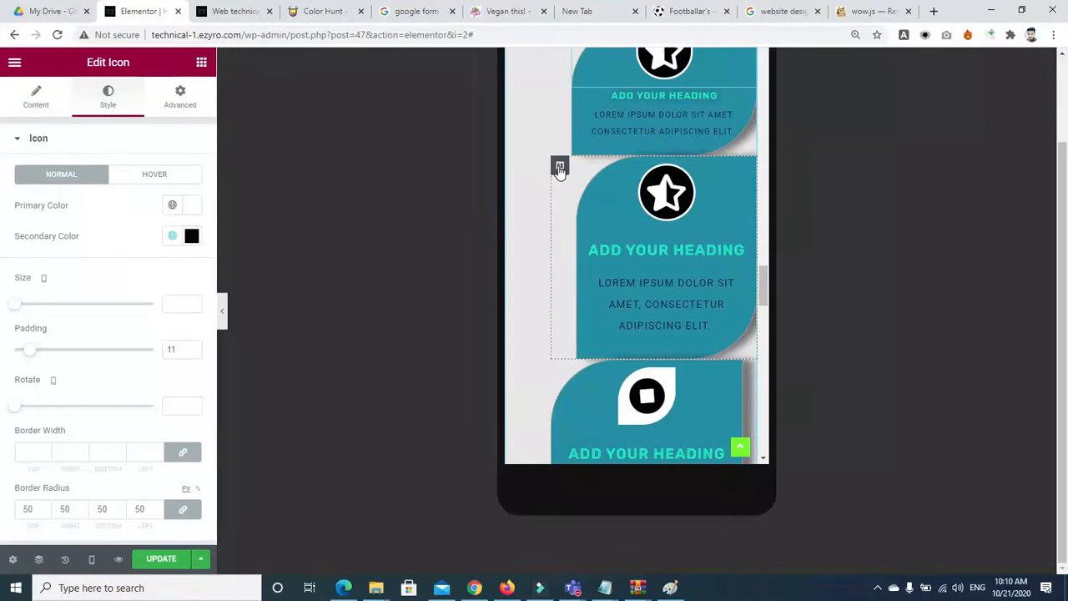
left_click(559, 166)
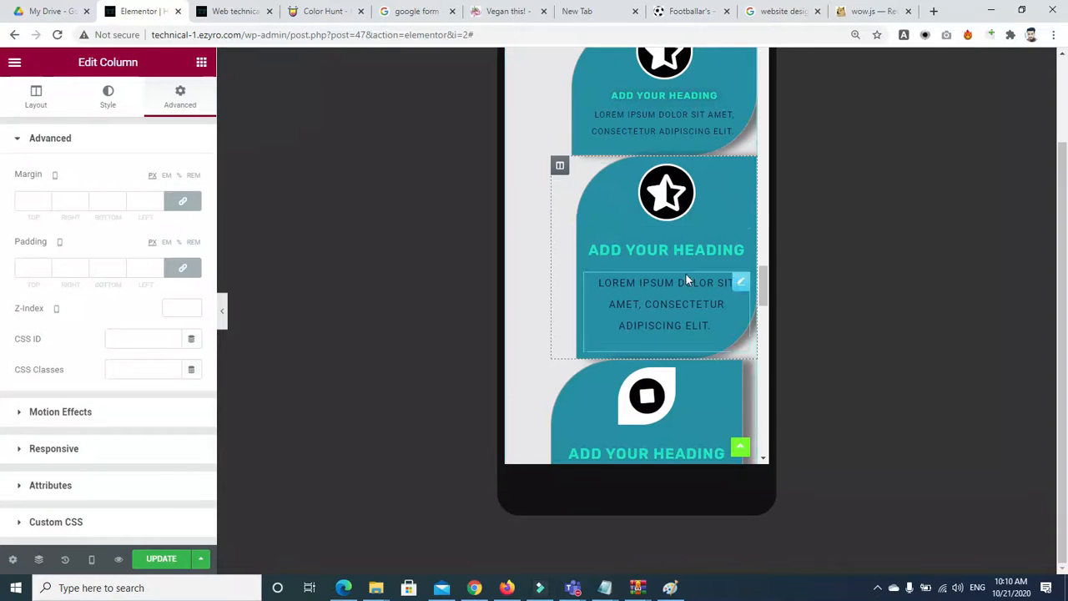
Compare the teal icon cards in the desktop preview and return to them in the mobile preview.
left_click(93, 560)
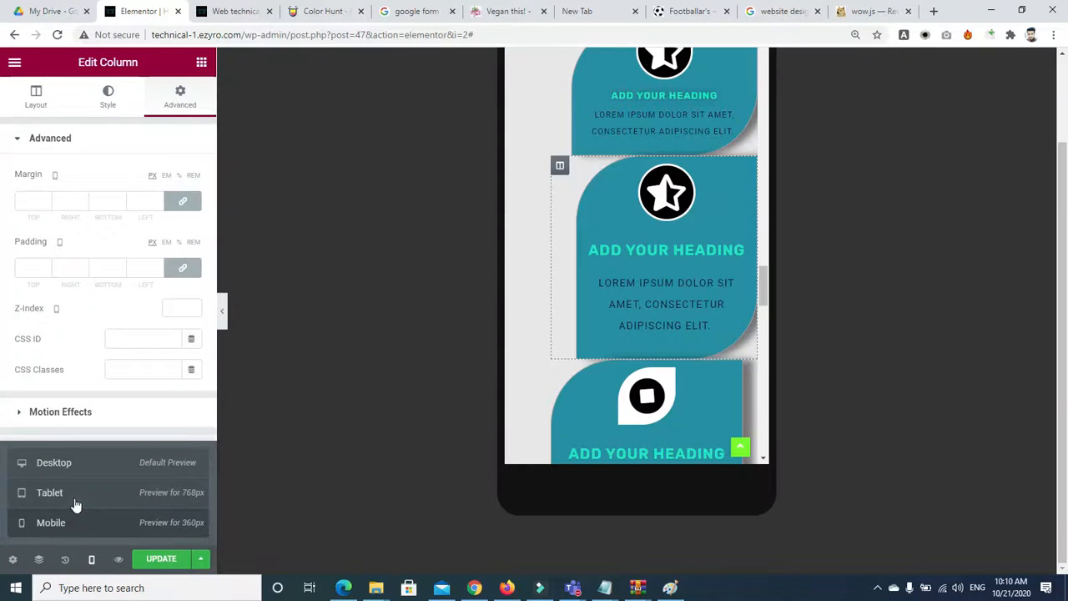
left_click(53, 464)
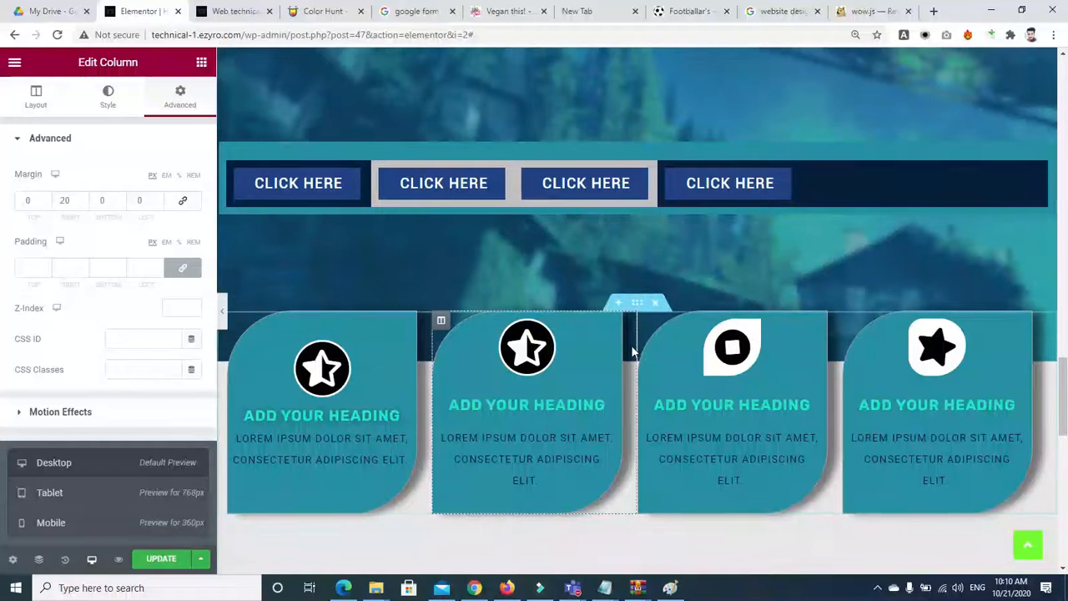
left_click(91, 559)
left_click(92, 560)
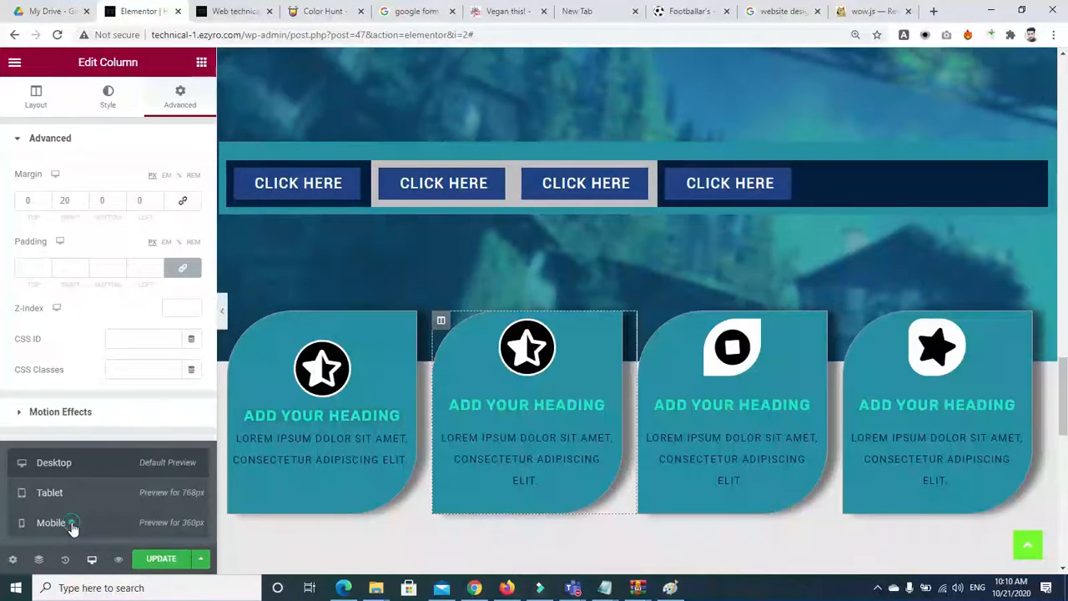
left_click(67, 523)
scroll(684, 309, "down", 10)
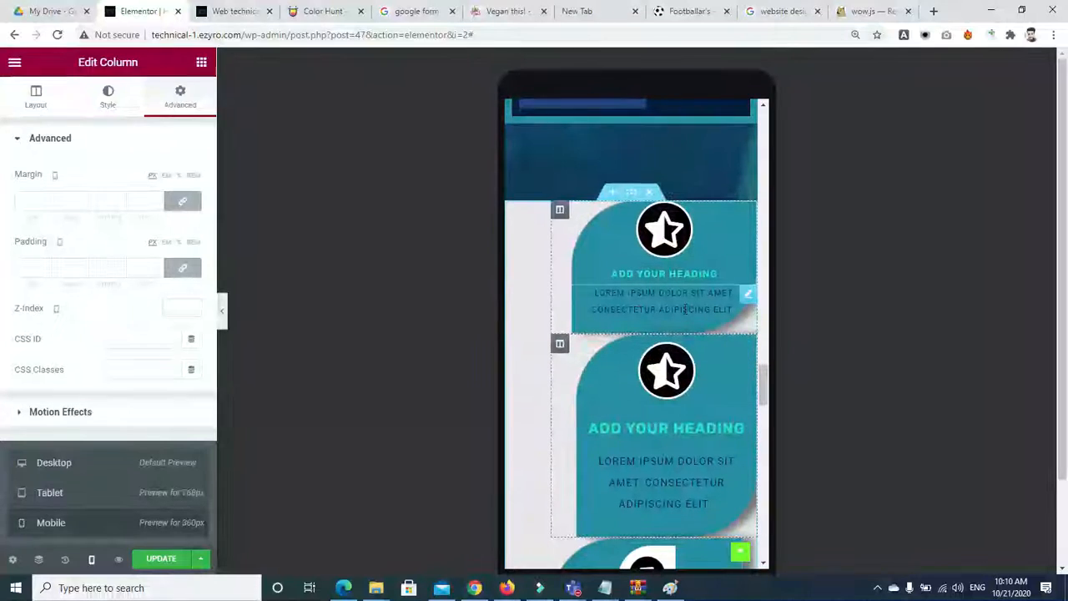
Set the horizontal alignment of the first teal icon card's column to Center for mobile.
left_click(560, 212)
left_click(174, 203)
left_click(136, 249)
left_click(149, 241)
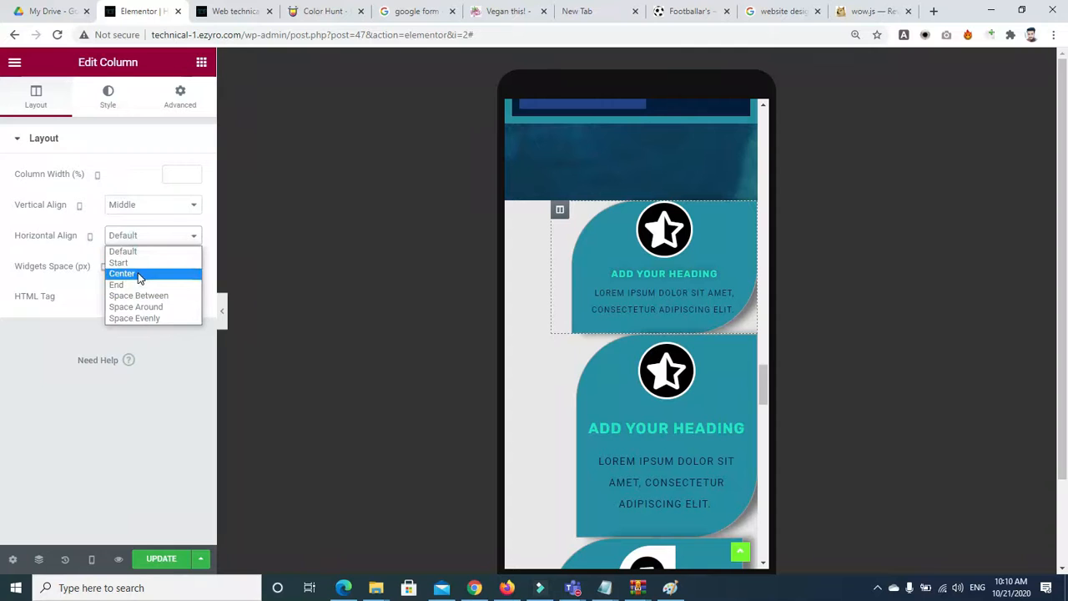
left_click(140, 275)
Set the first teal card column's mobile padding to 23 px top and 56 px bottom, with 0 on the sides.
left_click(107, 96)
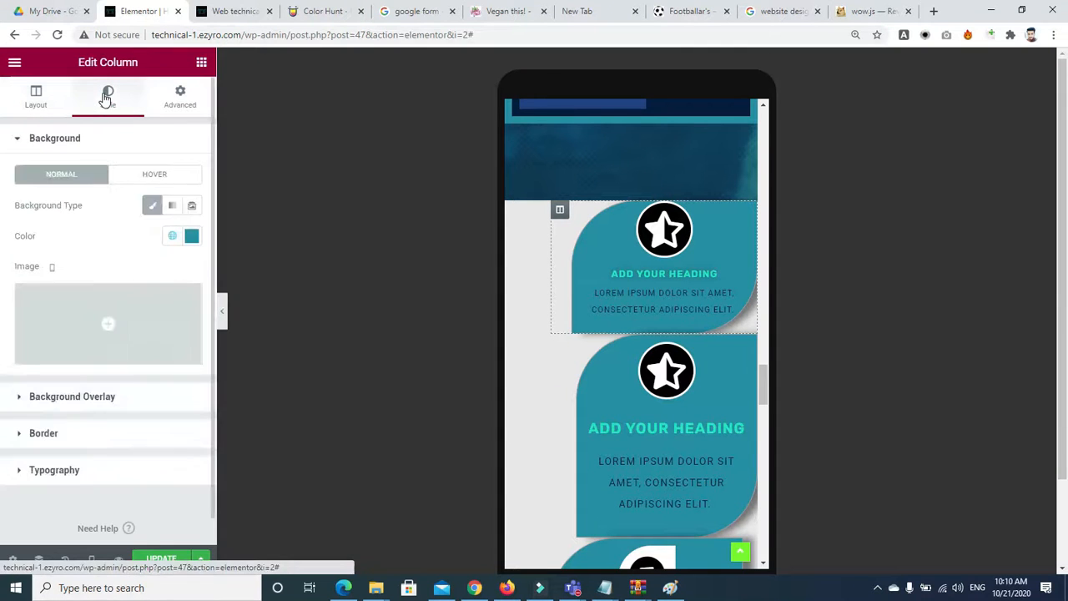
left_click(181, 97)
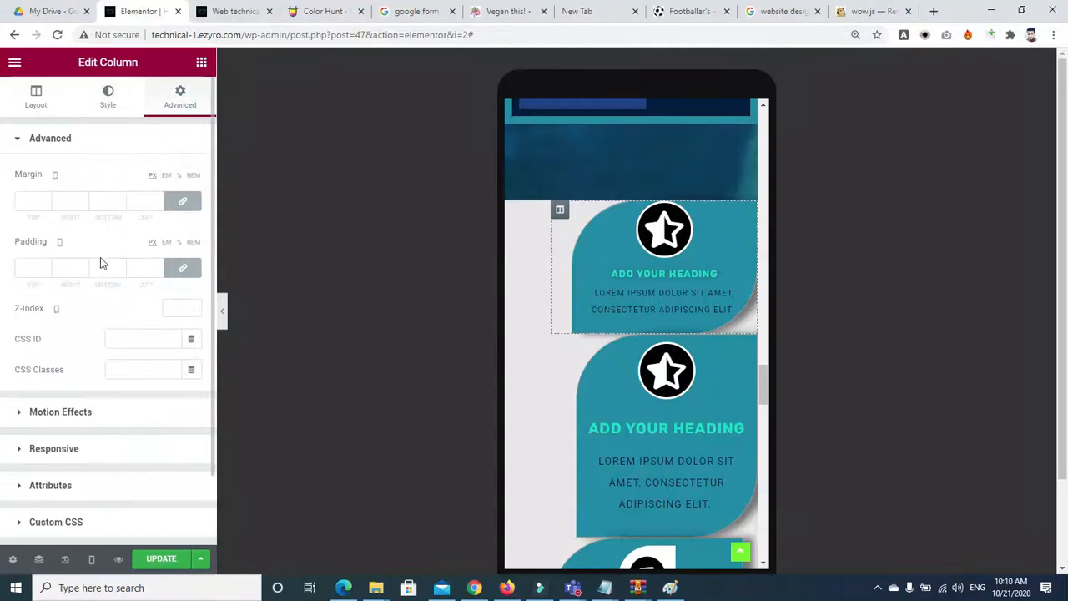
left_click(181, 272)
left_click(44, 268)
type("10")
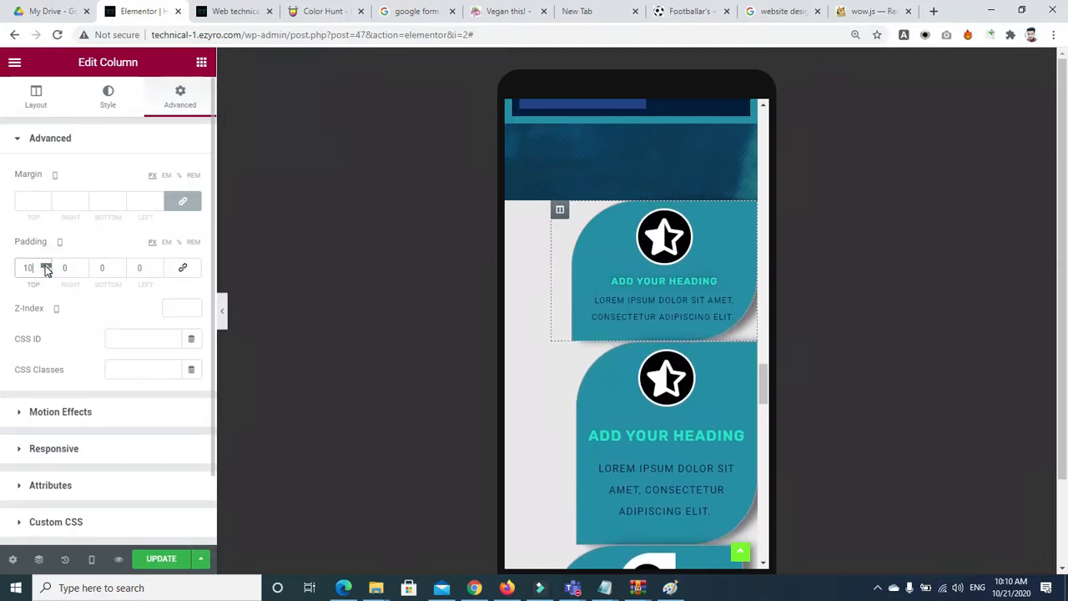
left_click(46, 267)
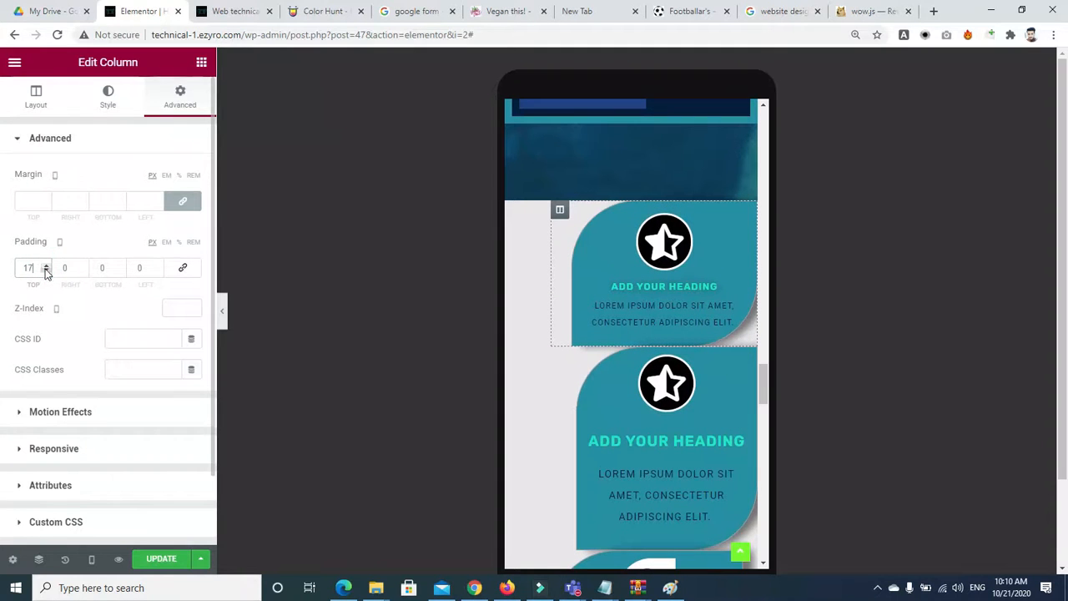
left_click(120, 272)
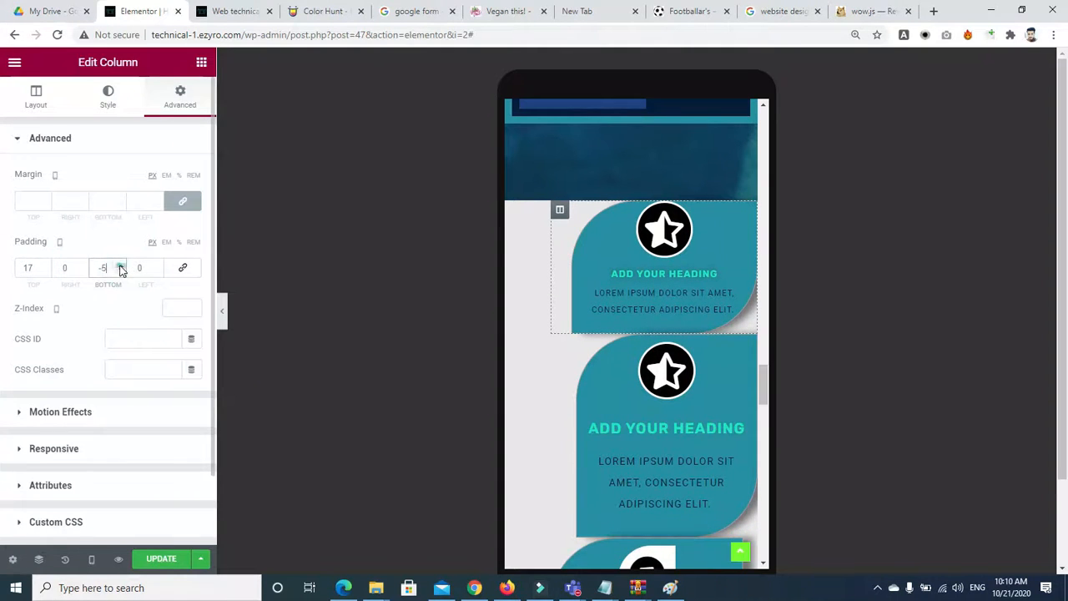
left_click(120, 265)
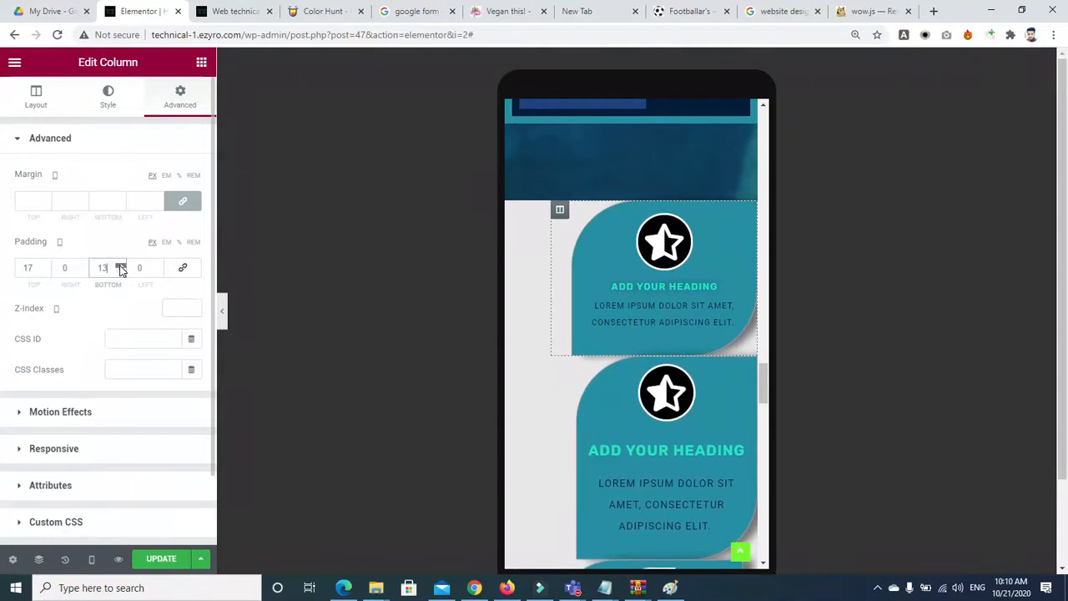
left_click(120, 265)
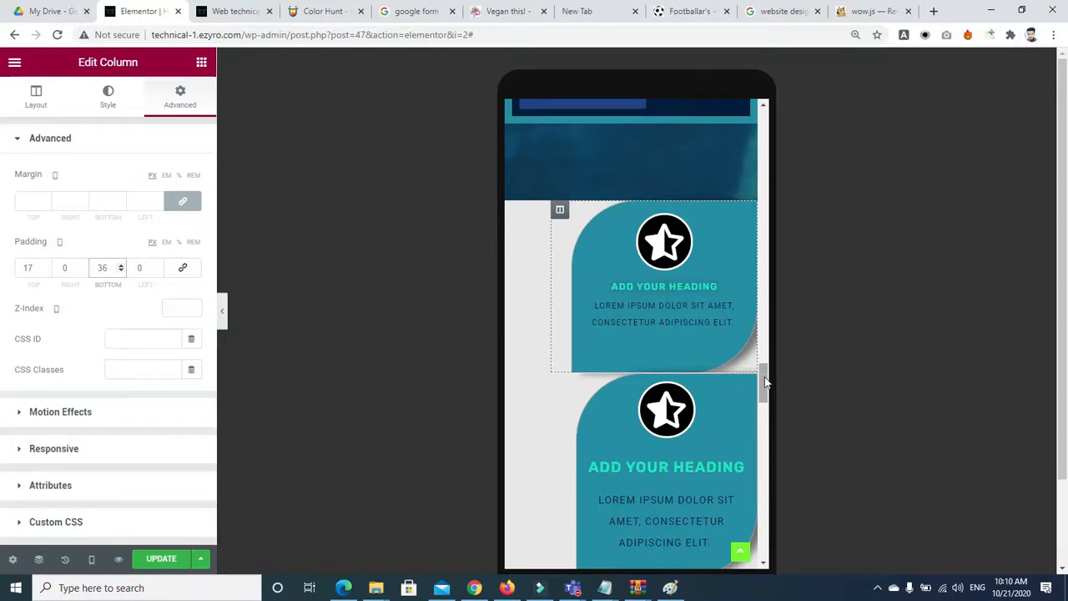
scroll(766, 382, "down", 2)
scroll(766, 384, "up", 2)
scroll(768, 387, "down", 1)
left_click(121, 266)
left_click(120, 265)
left_click(120, 266)
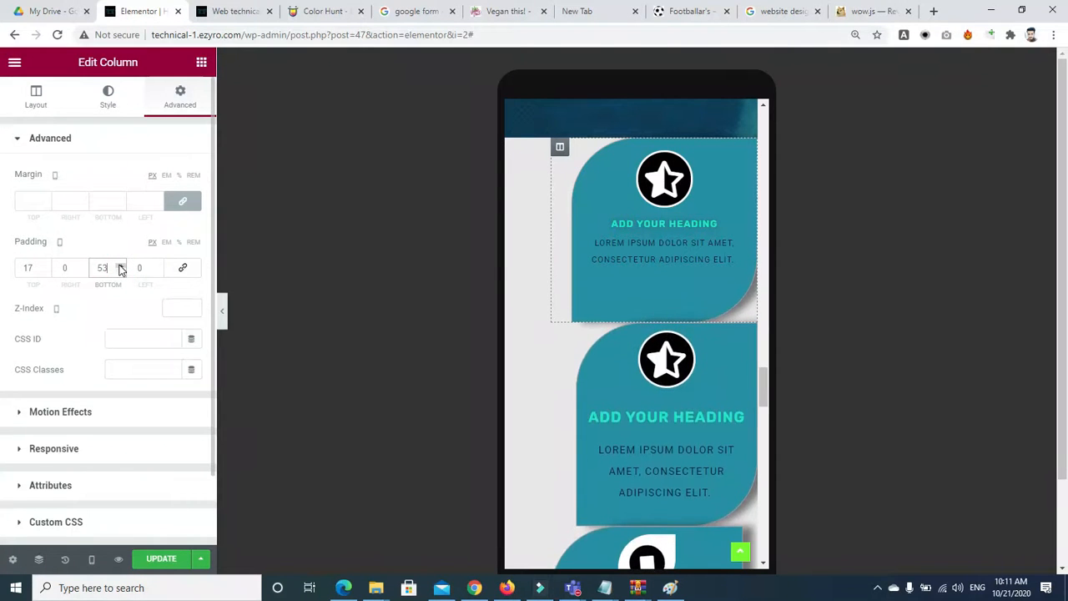
left_click(46, 265)
left_click(46, 265)
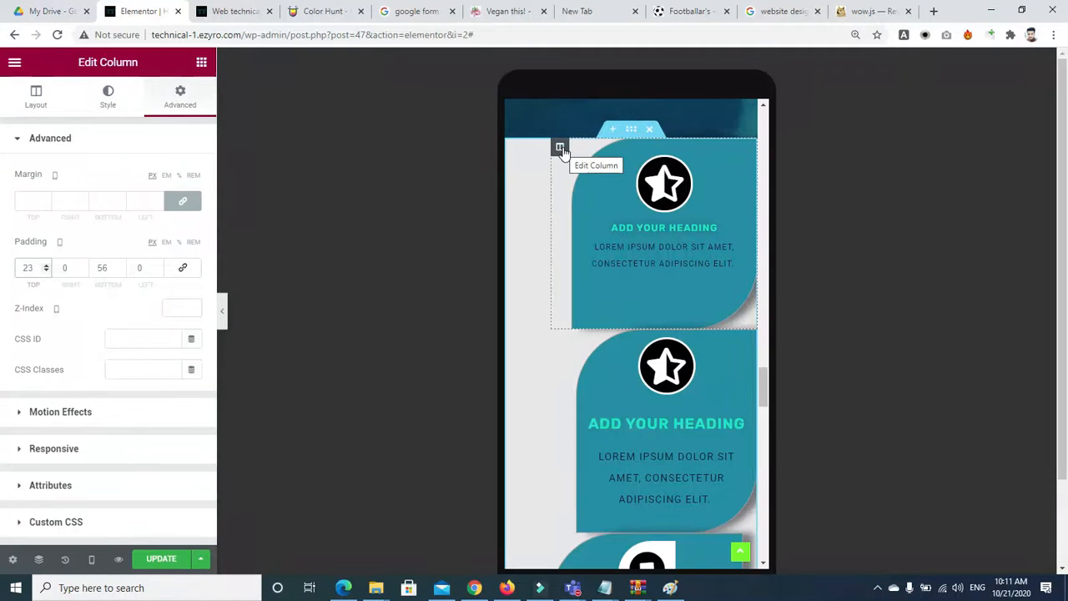
Unlink the first teal card column's mobile margins and set the left margin to -32 px, keeping the others at 0.
left_click(182, 205)
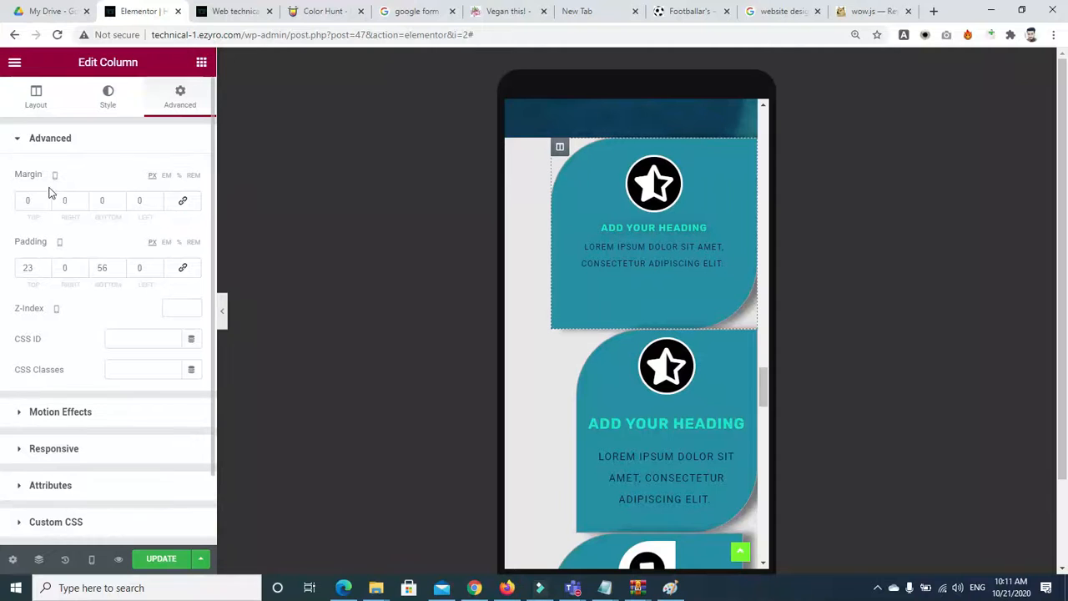
left_click(160, 198)
left_click(159, 198)
left_click(159, 199)
left_click(159, 199)
left_click(159, 199)
left_click(160, 203)
left_click(160, 203)
left_click_drag(160, 203, 161, 203)
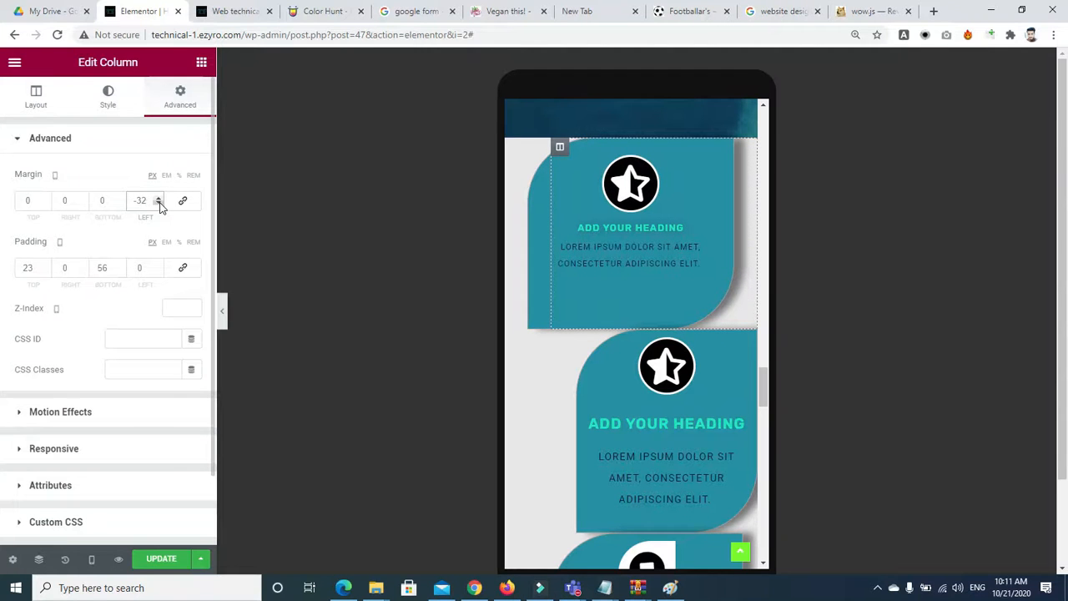
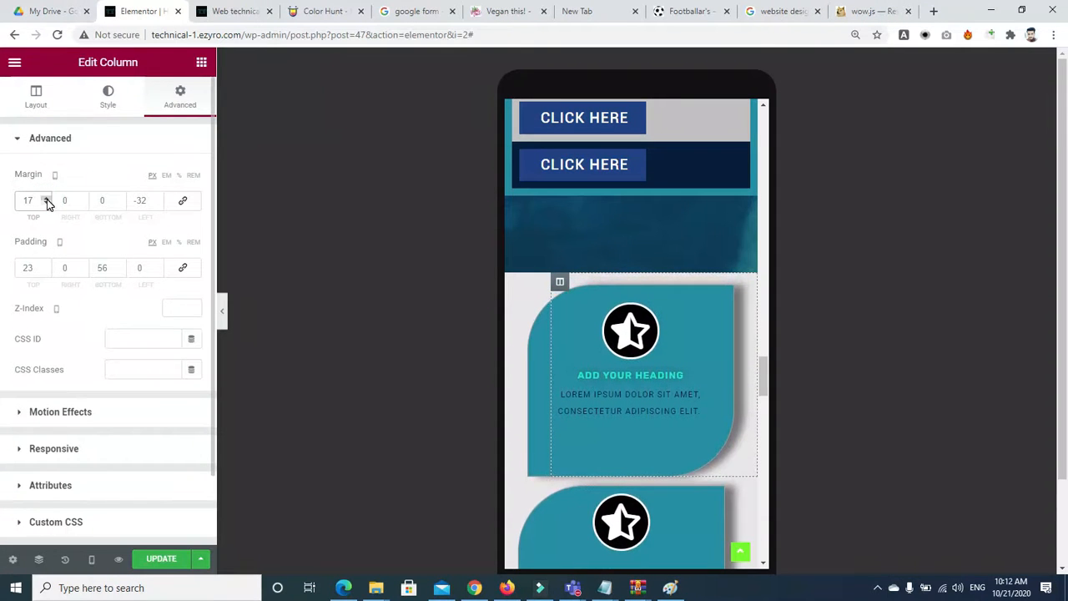
Set the mobile padding of both lorem ipsum paragraphs below the teal cards to 0 on all four sides.
left_click_drag(761, 367, 777, 445)
left_click(612, 345)
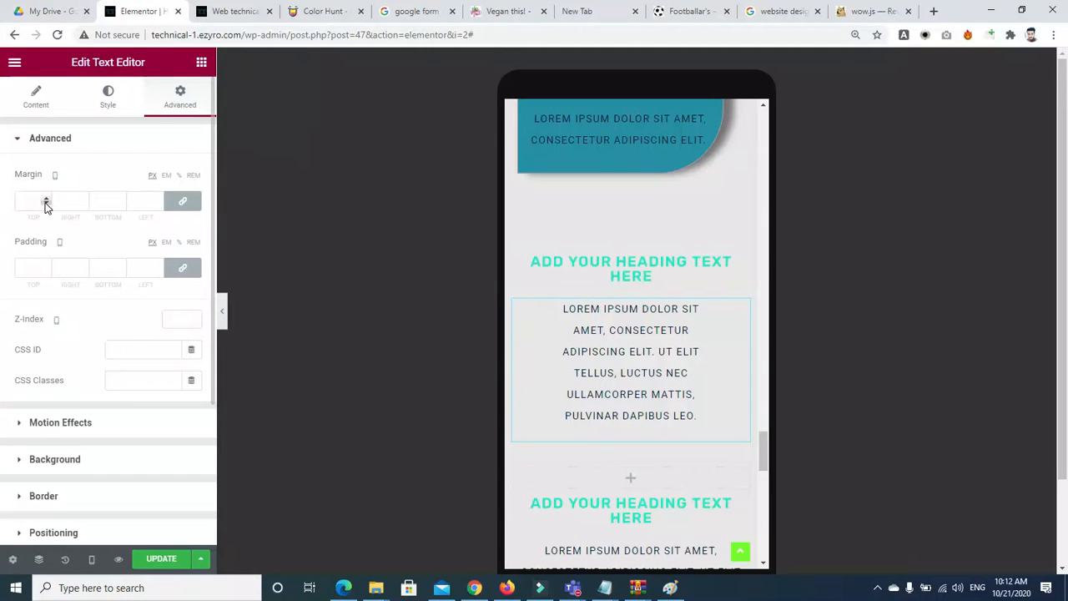
left_click(179, 270)
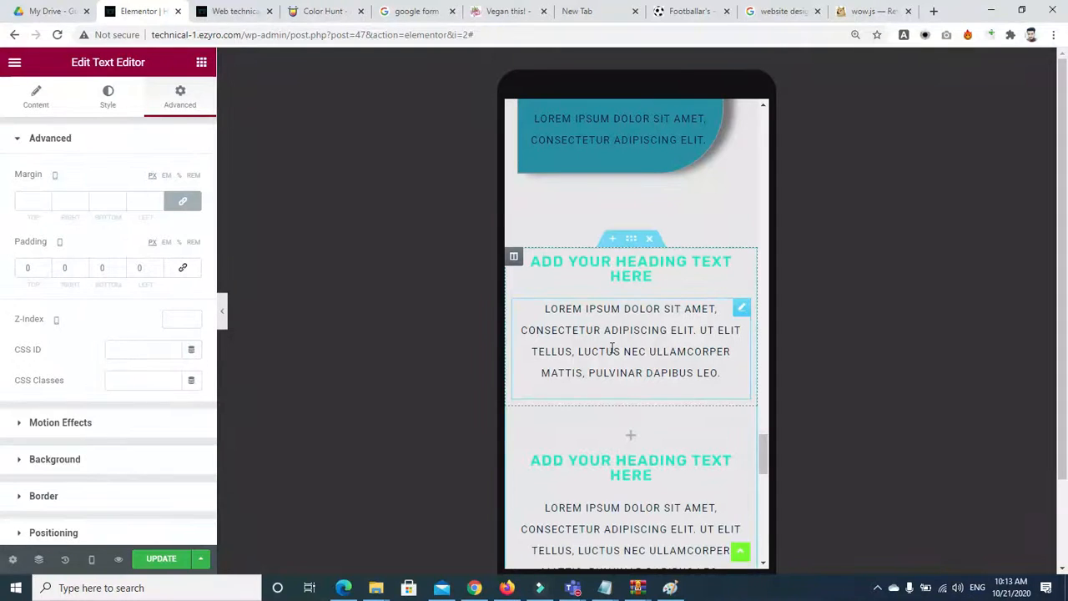
scroll(765, 454, "down", 1)
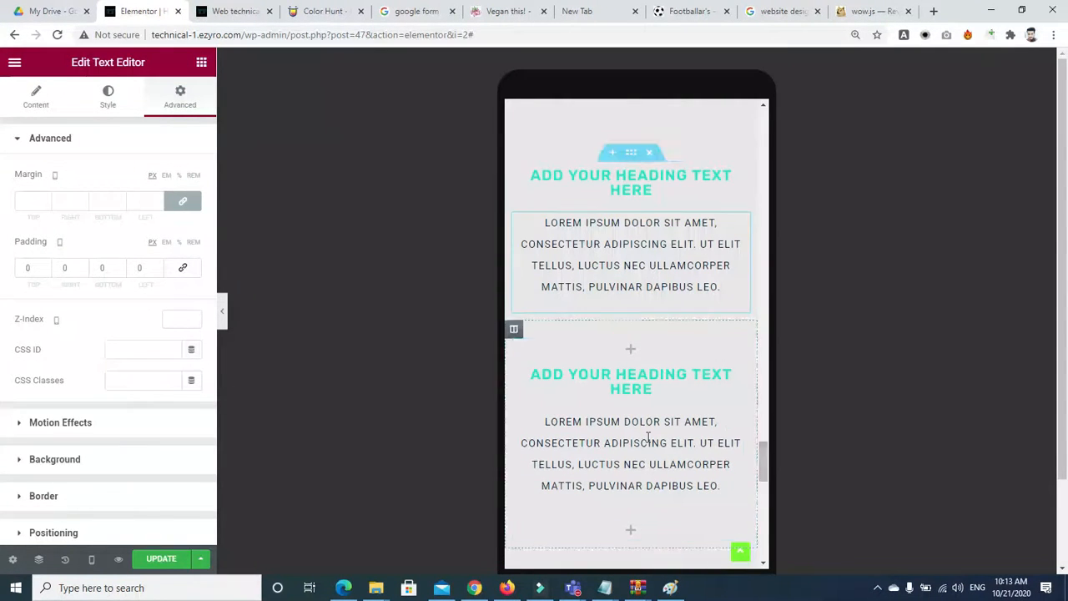
left_click(634, 437)
left_click(193, 269)
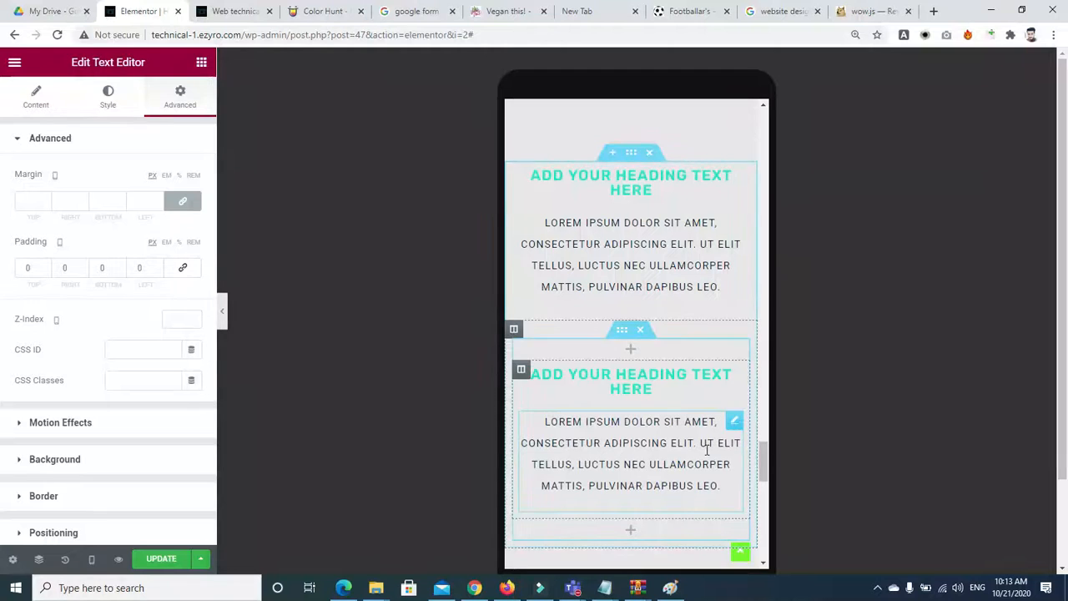
Review the rest of the mobile layout, and switch to the tablet preview to inspect the page up to the mustard-yellow section.
scroll(760, 455, "down", 2)
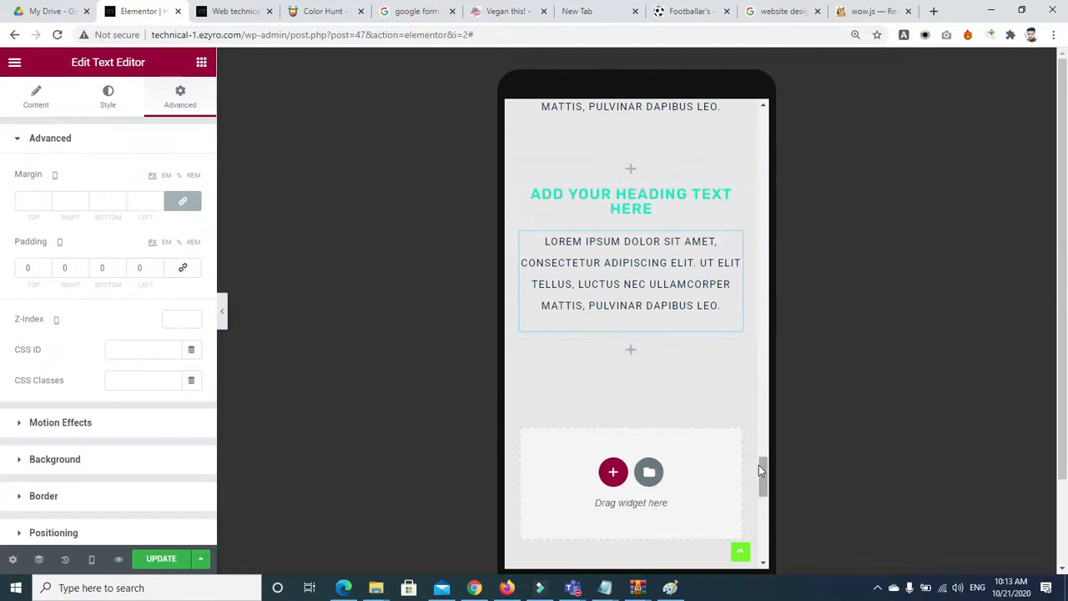
mouse_move(761, 467)
left_mouse_down()
mouse_move(759, 410)
mouse_move(772, 473)
left_mouse_up()
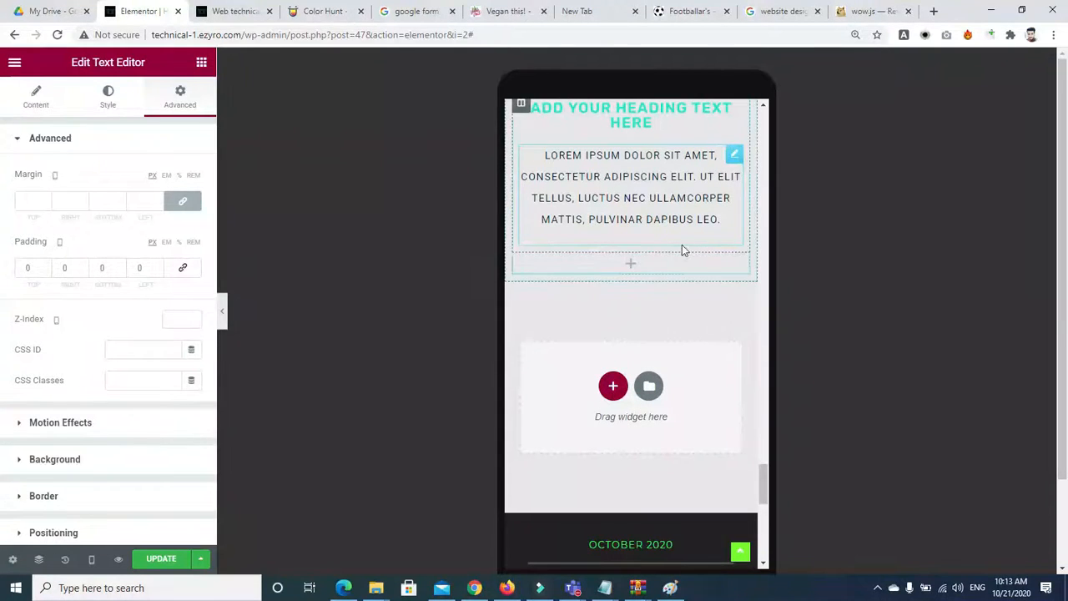
scroll(764, 486, "up", 2)
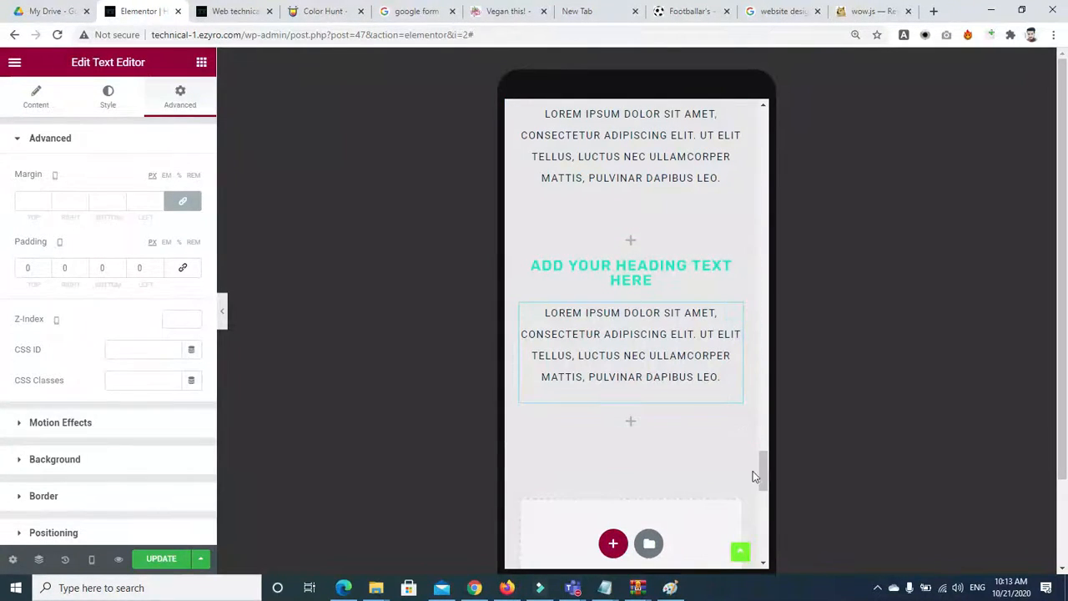
left_click_drag(762, 474, 765, 344)
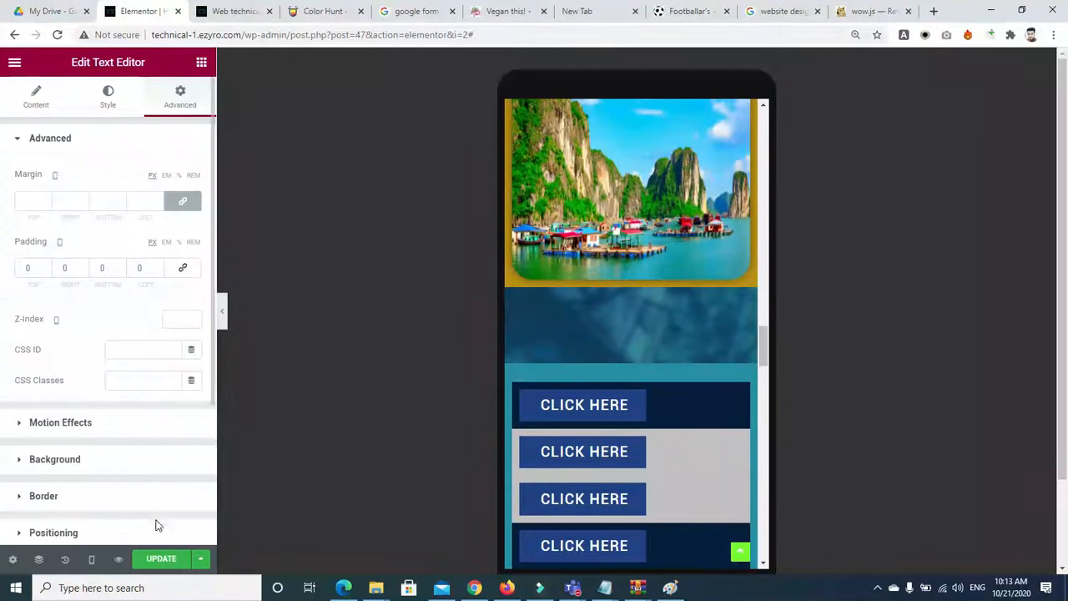
left_click(89, 557)
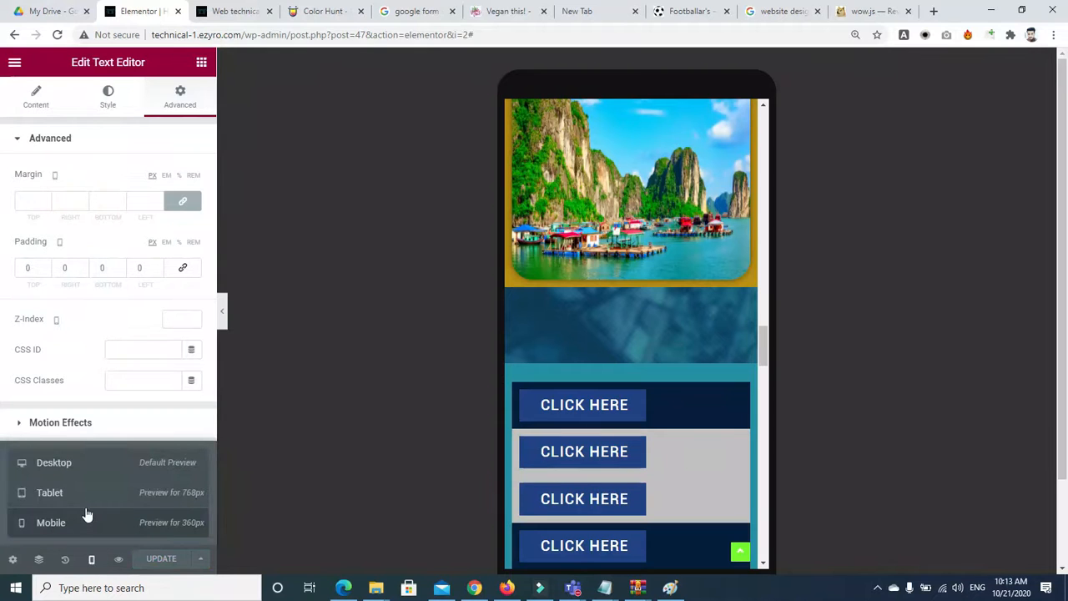
left_click(78, 495)
scroll(767, 449, "down", 4)
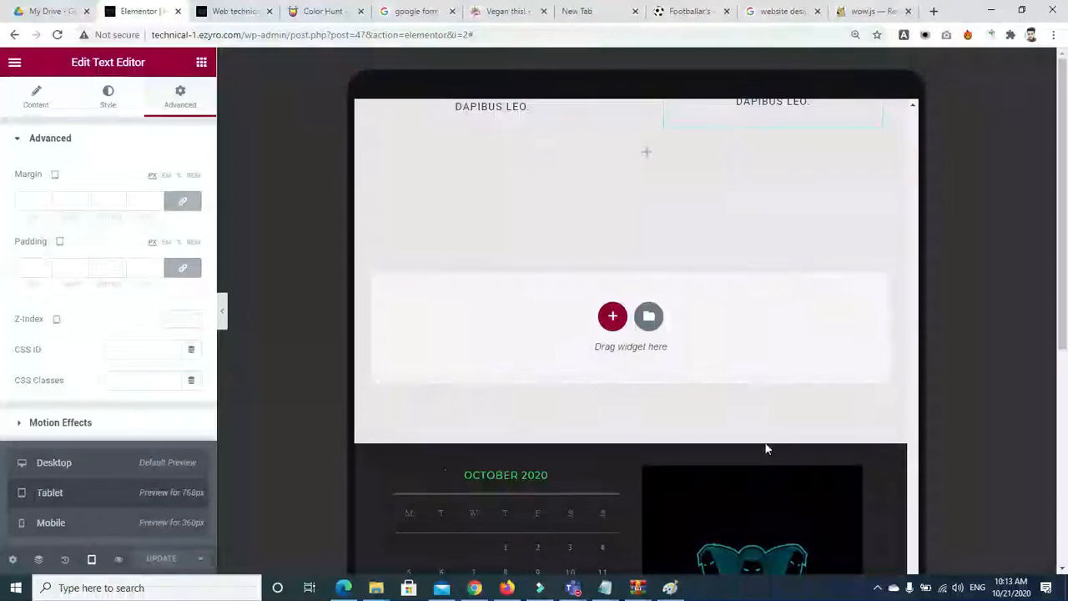
left_click_drag(1067, 310, 1067, 227)
left_click(895, 222)
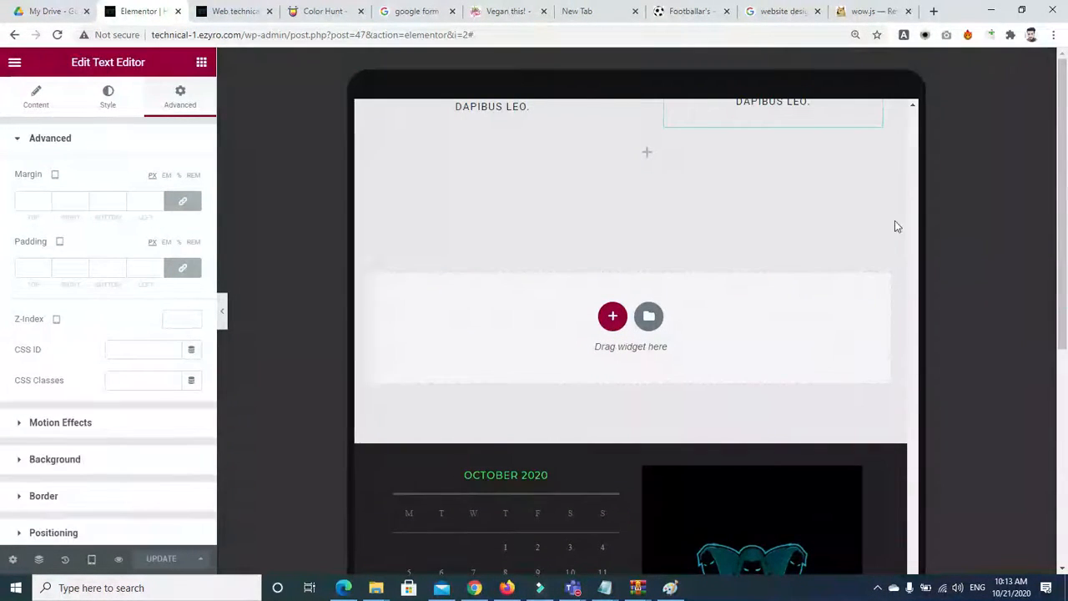
left_click_drag(912, 402, 939, 488)
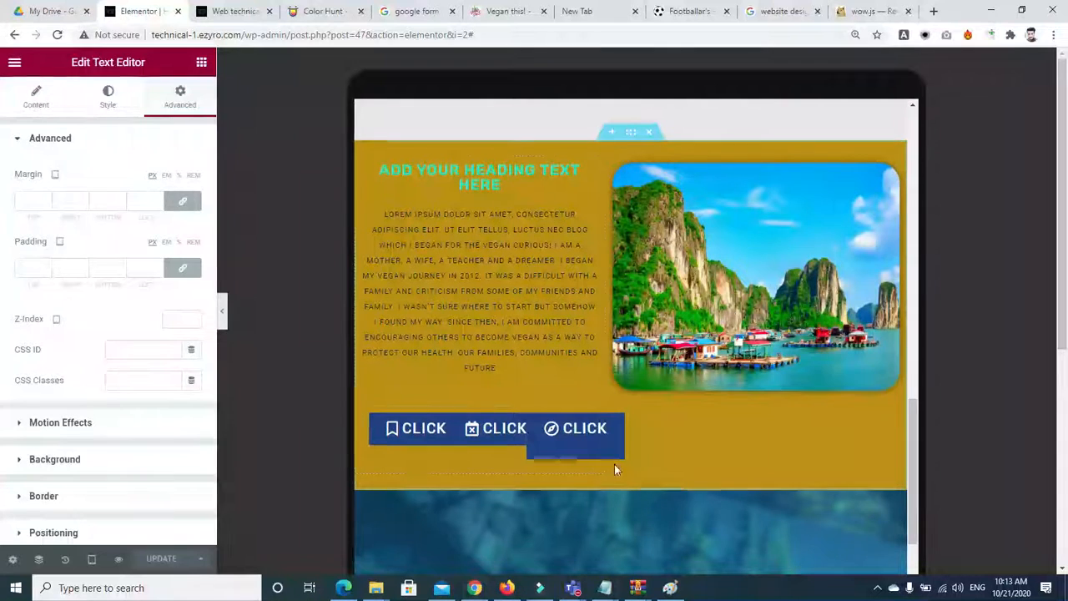
Set the left margin of the middle Click button's column to 31 px for tablet.
left_click(550, 450)
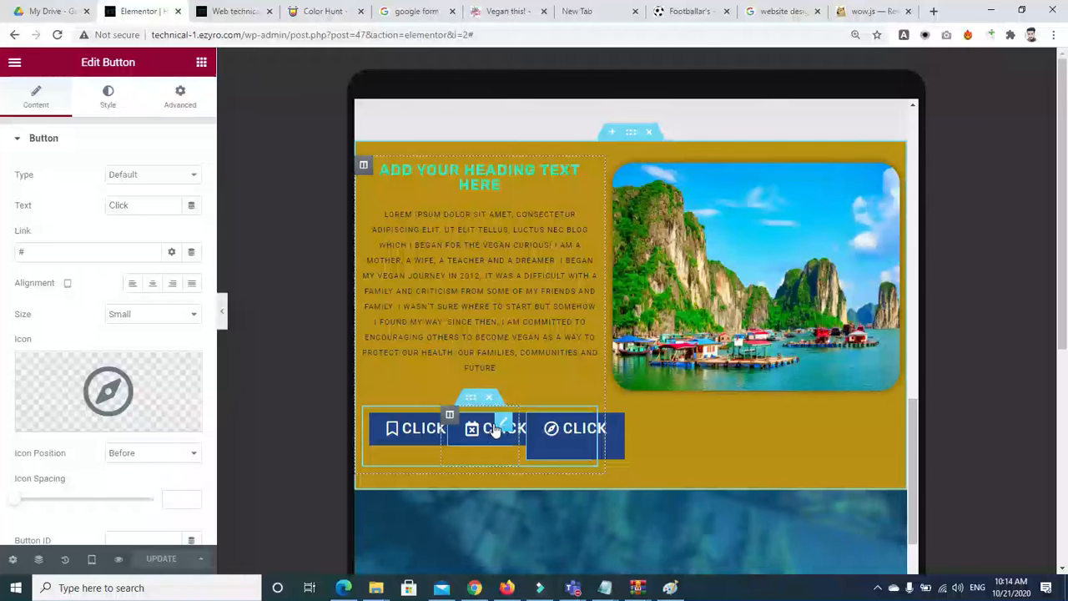
left_click(449, 415)
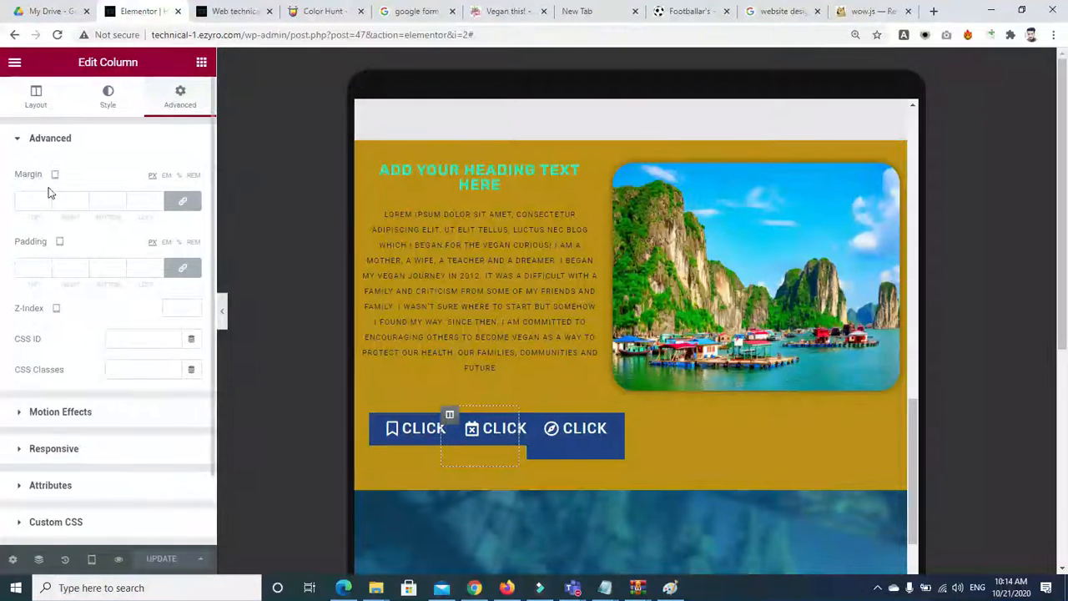
left_click(183, 204)
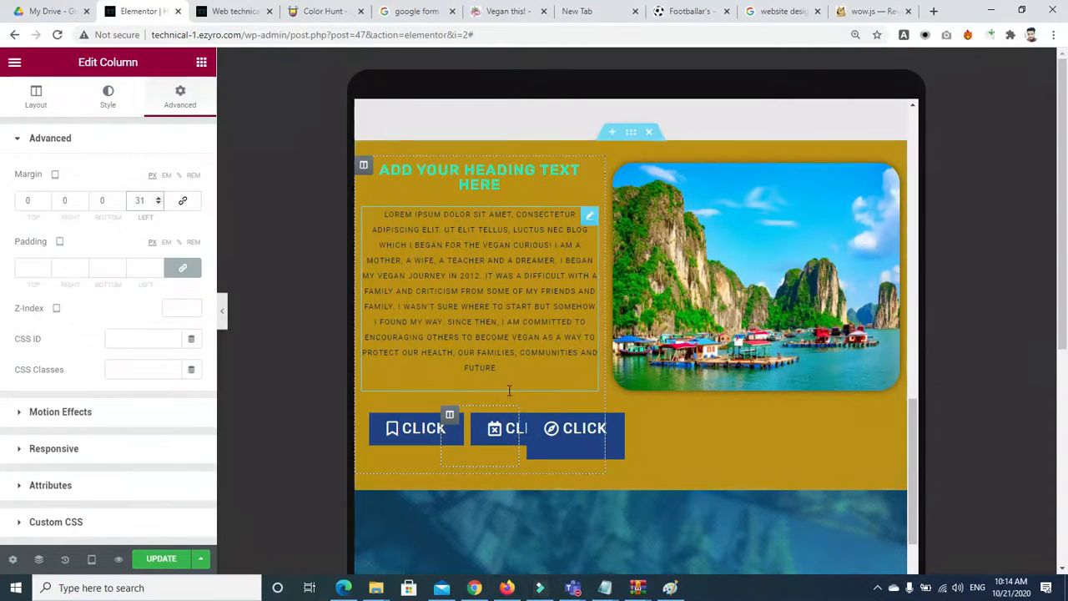
Move the compass-icon Click button below the other two buttons and center-align it for tablet.
left_click(556, 428)
left_click_drag(549, 440, 449, 476)
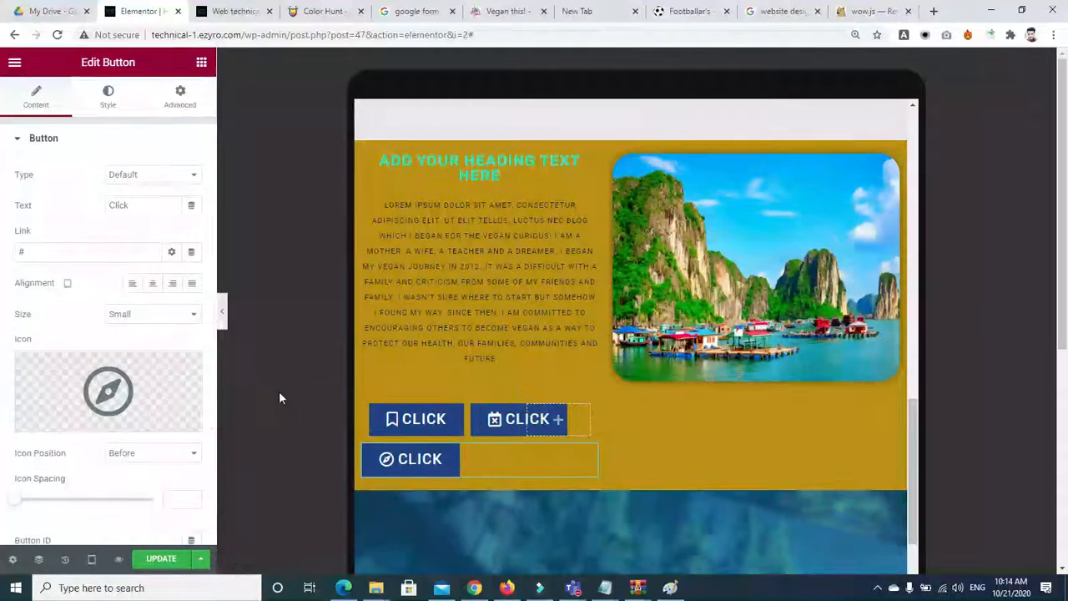
left_click(153, 285)
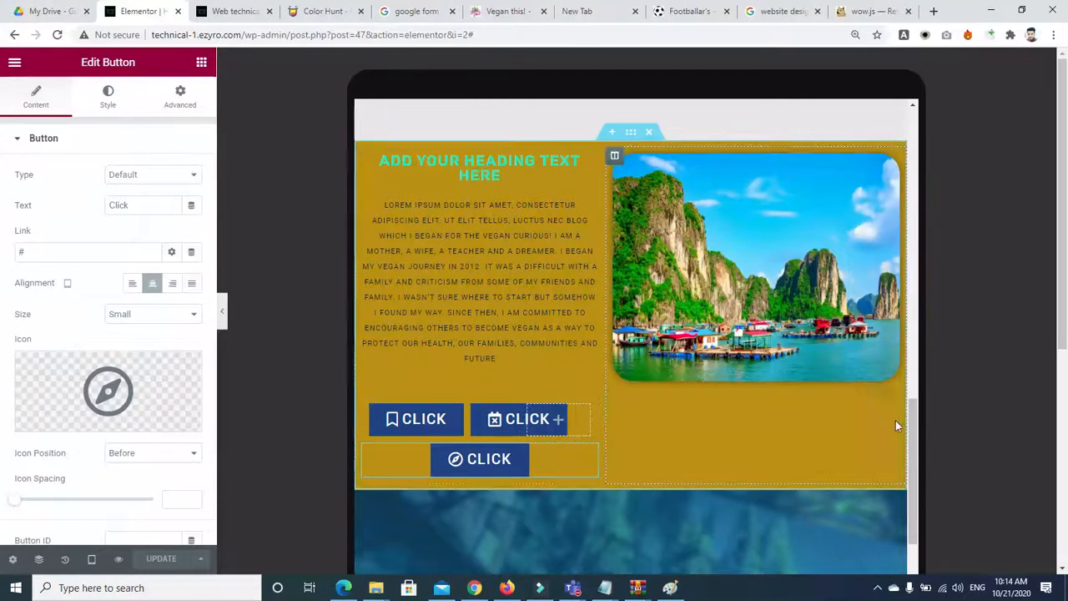
left_click_drag(915, 419, 927, 572)
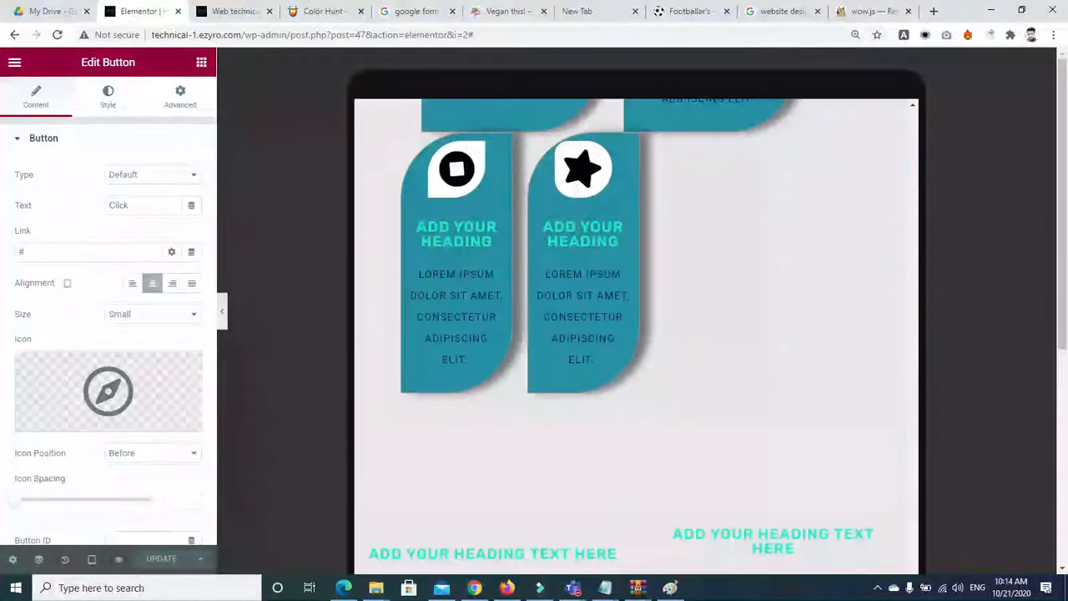
Switch to the desktop preview, move the compass-icon Click button into the empty column beside the other two buttons, and update the page.
left_click_drag(1067, 265, 1066, 180)
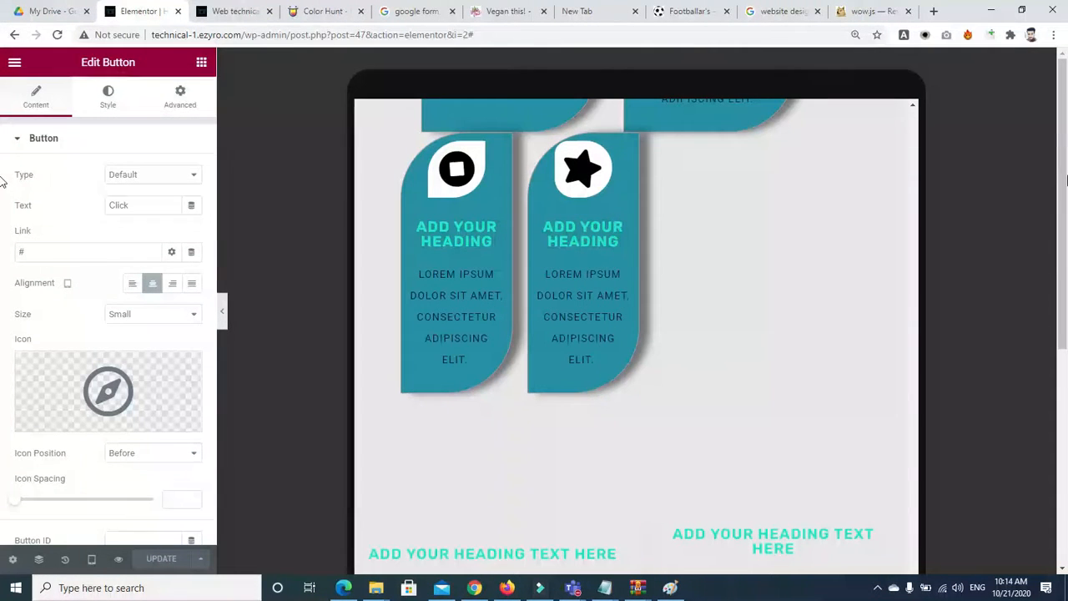
left_click(915, 429)
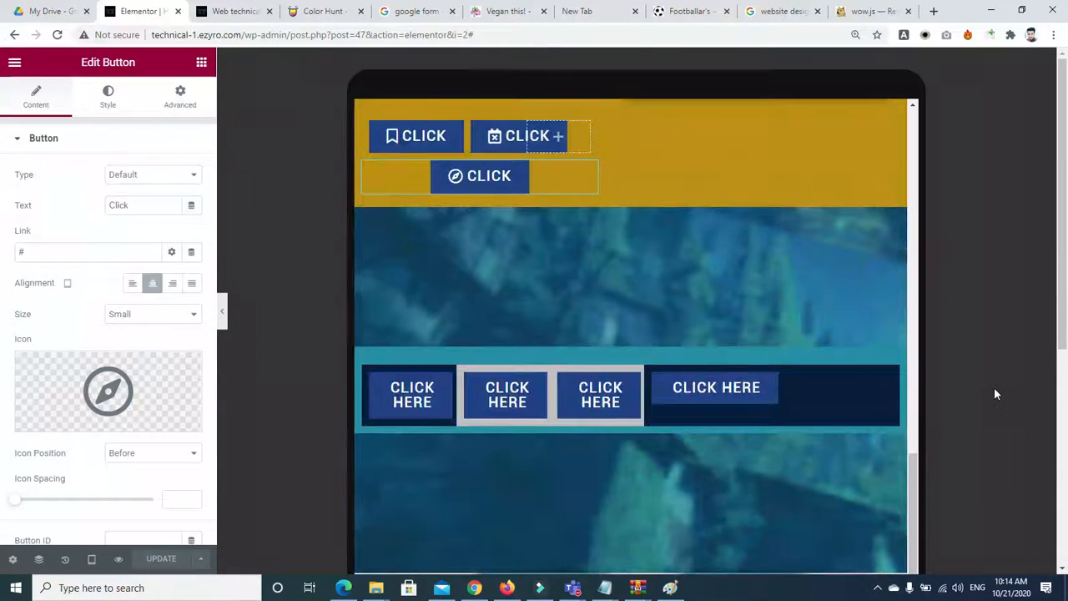
left_click(913, 194)
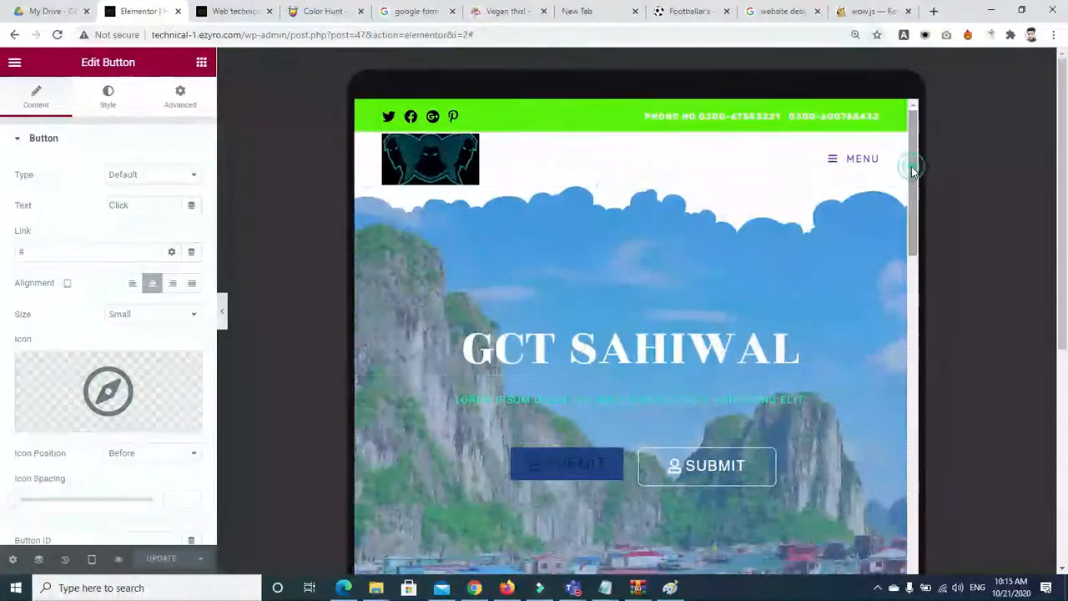
left_click(92, 559)
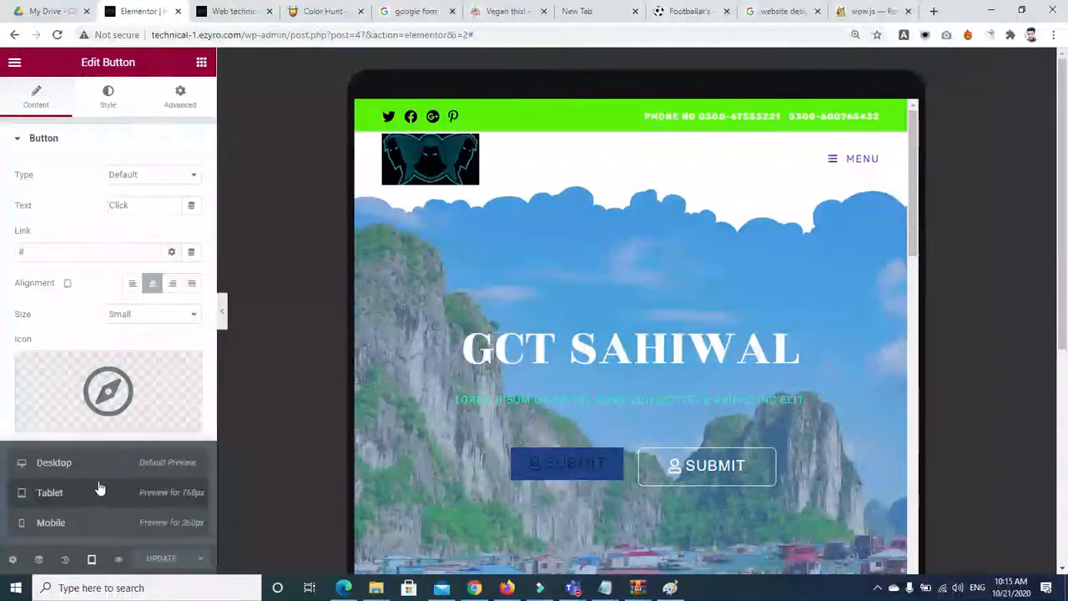
left_click(87, 461)
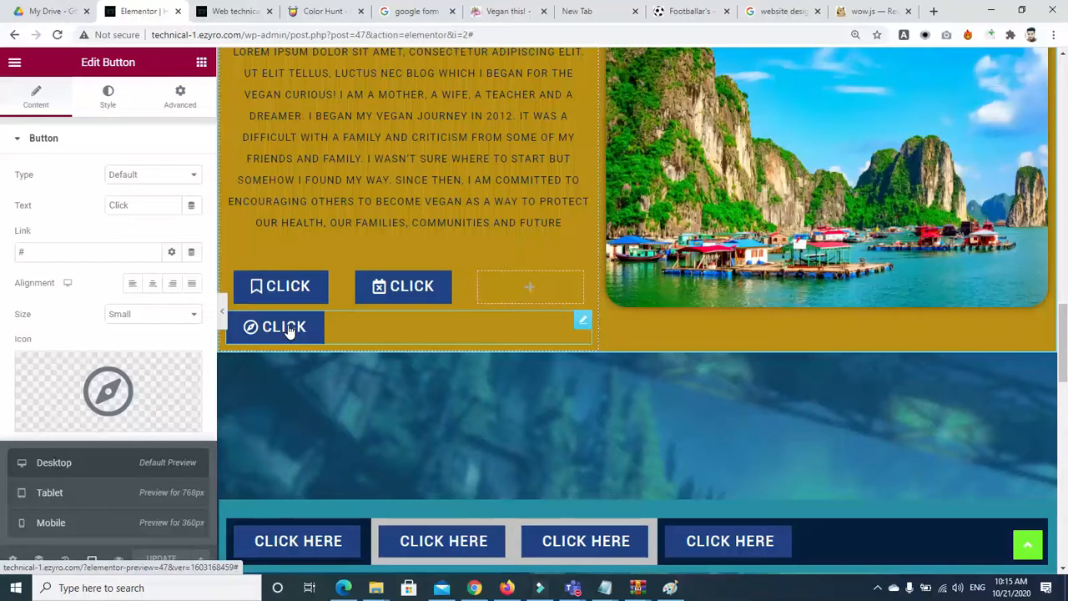
left_click_drag(288, 330, 330, 329)
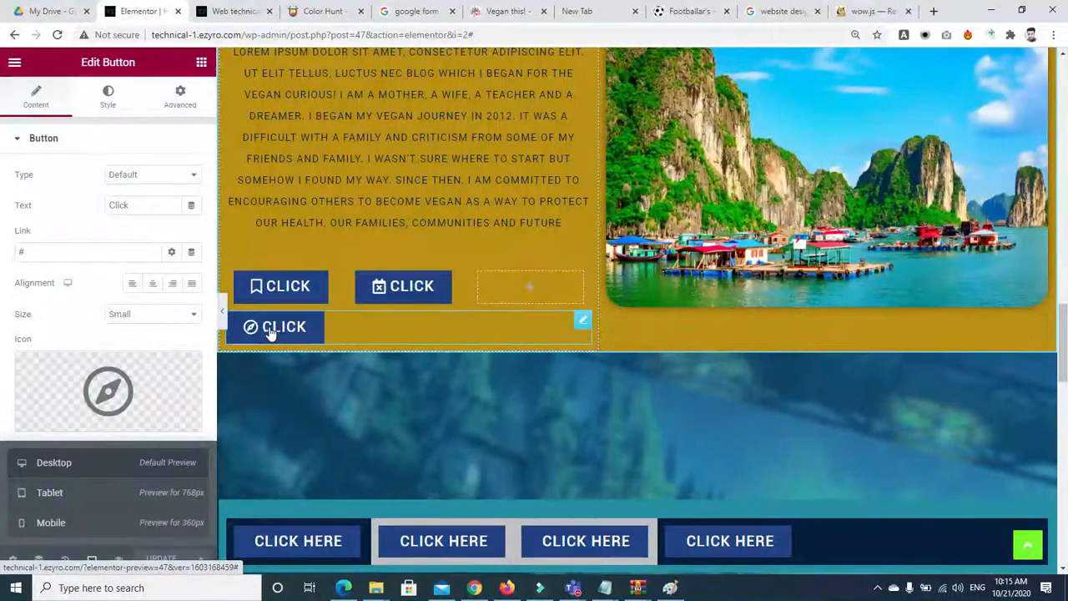
left_click_drag(284, 332, 513, 300)
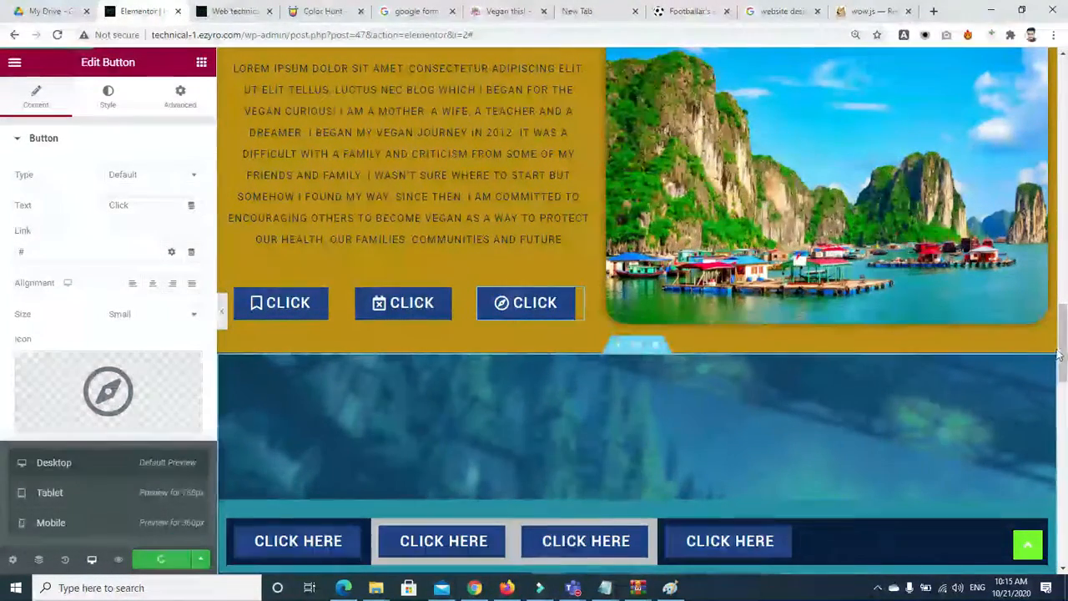
Return to the tablet preview and move the compass-icon Click button back below the other two buttons in the mustard-yellow section.
left_click_drag(1065, 351, 1066, 523)
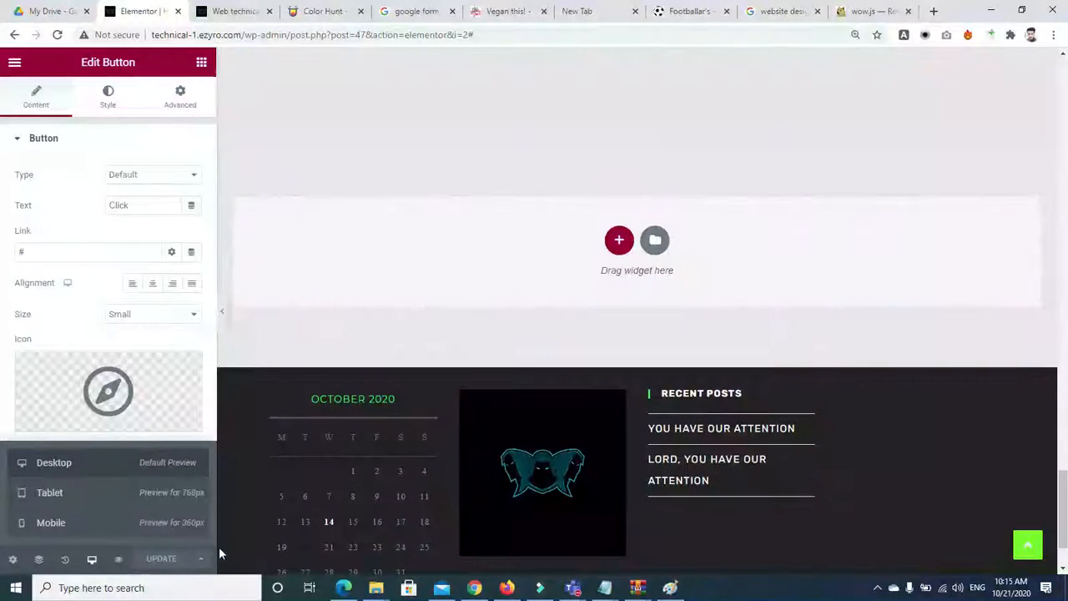
left_click(91, 564)
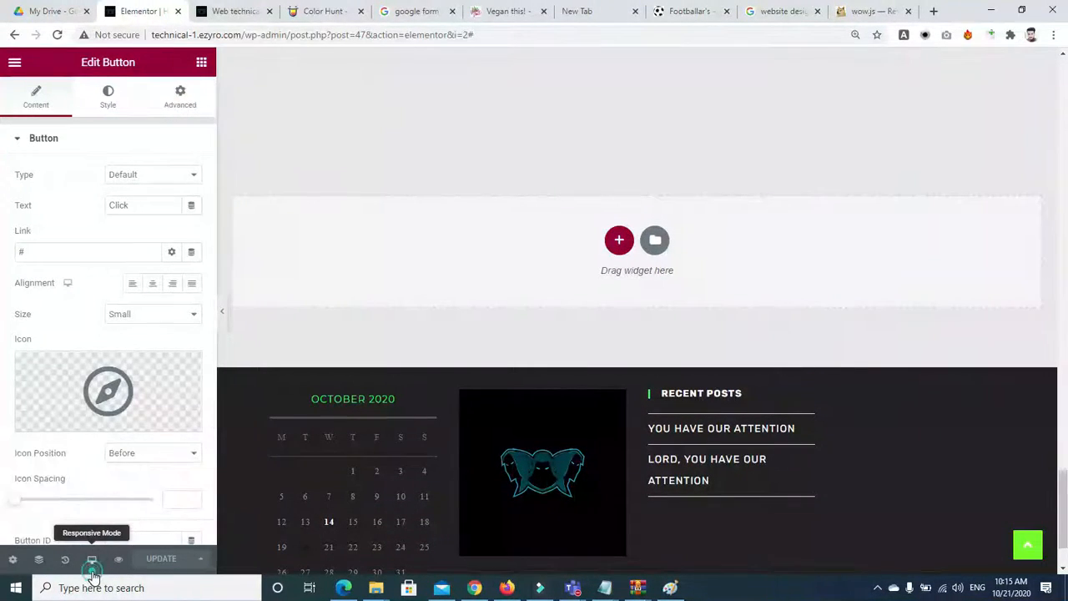
left_click(91, 563)
left_click(92, 503)
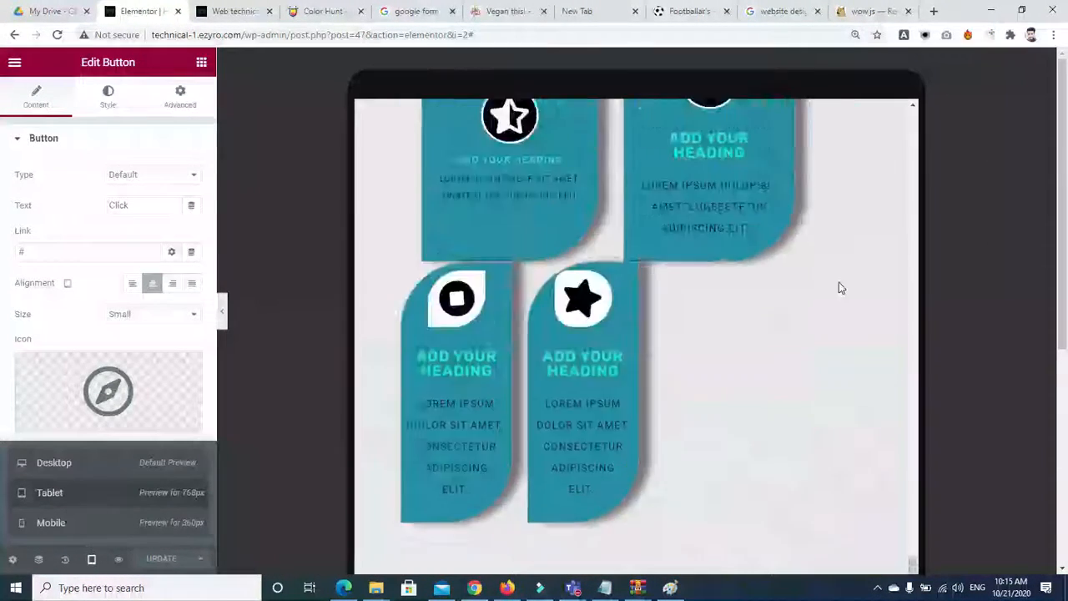
mouse_move(917, 409)
left_mouse_down()
mouse_move(919, 437)
mouse_move(918, 426)
left_mouse_up()
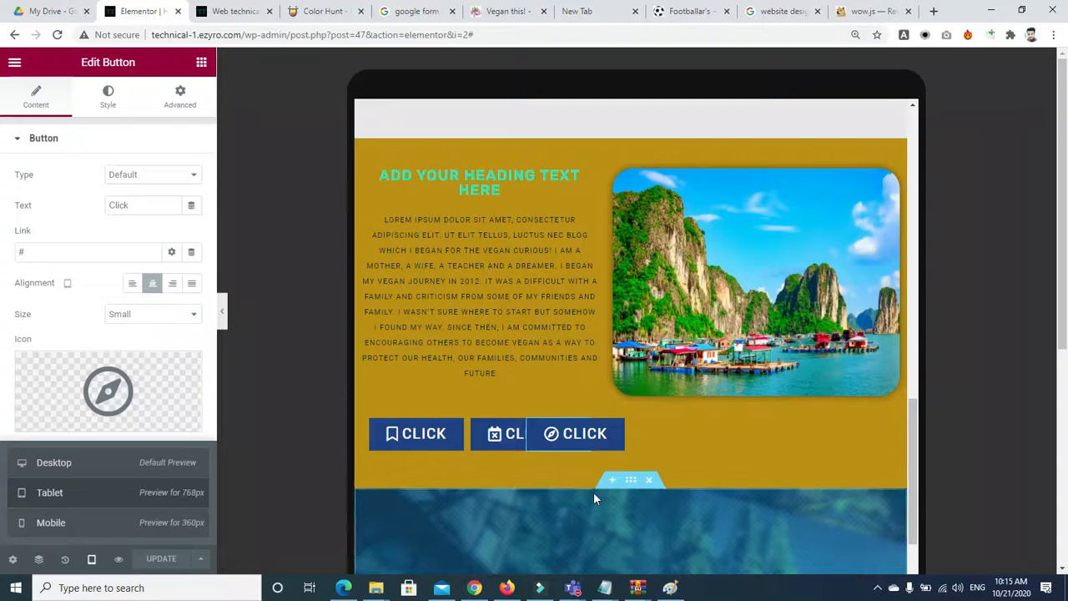
left_click(547, 434)
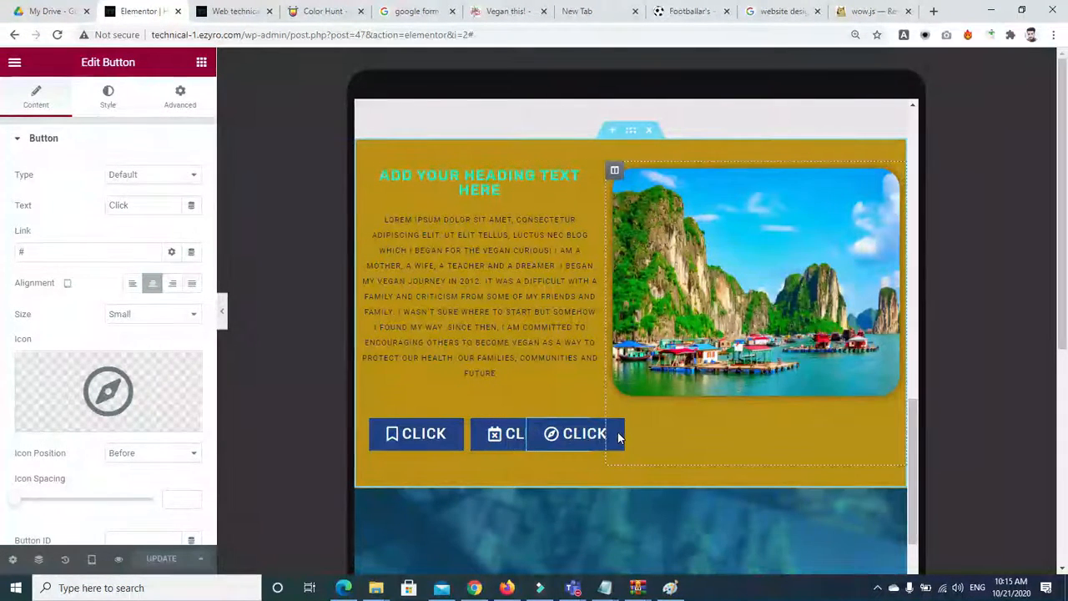
left_click_drag(552, 437, 453, 470)
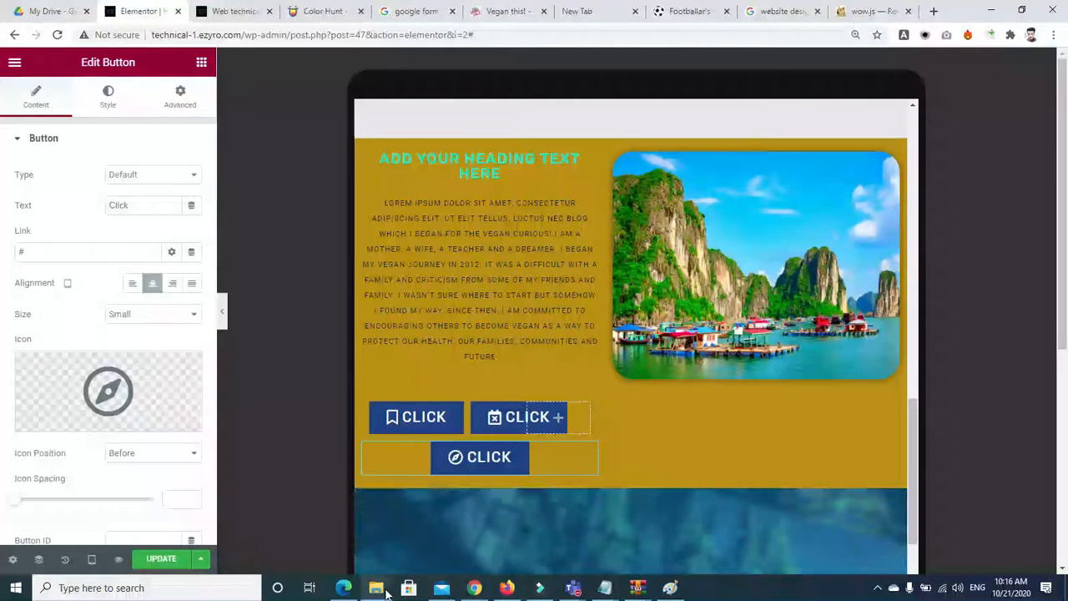
Switch to the mobile preview and try left alignment on the calendar-icon Click button before setting it to center.
mouse_move(387, 593)
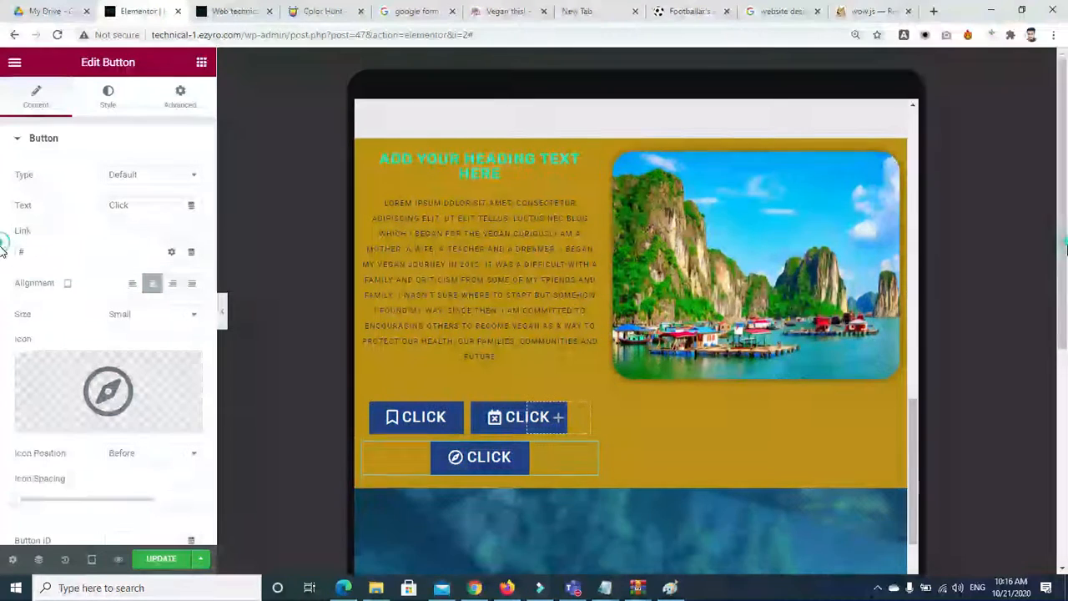
left_click_drag(1062, 241, 1062, 256)
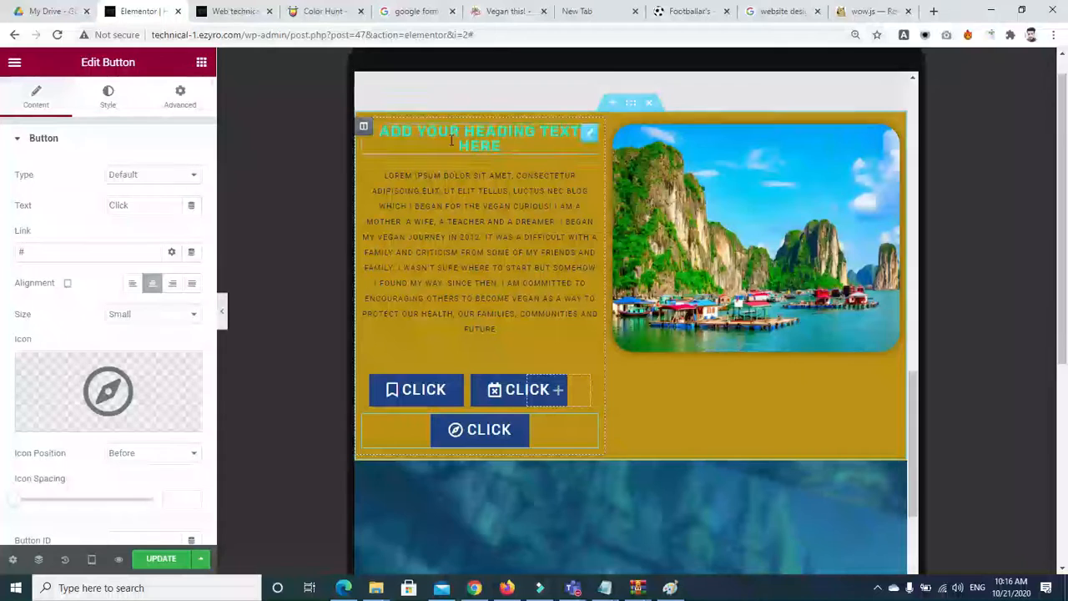
left_click_drag(911, 384, 909, 568)
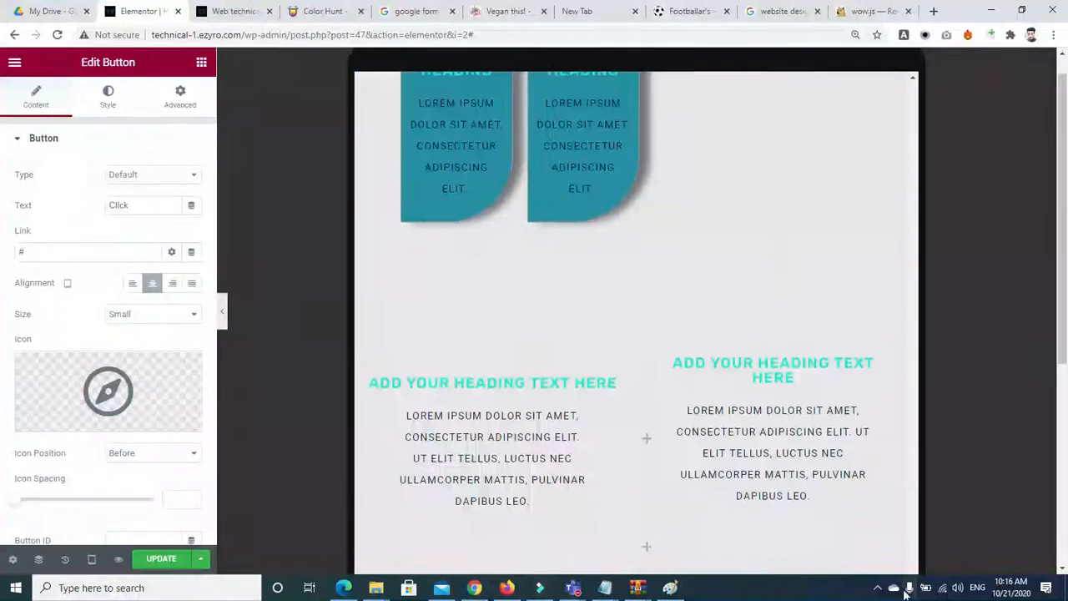
left_click(92, 558)
left_click(79, 523)
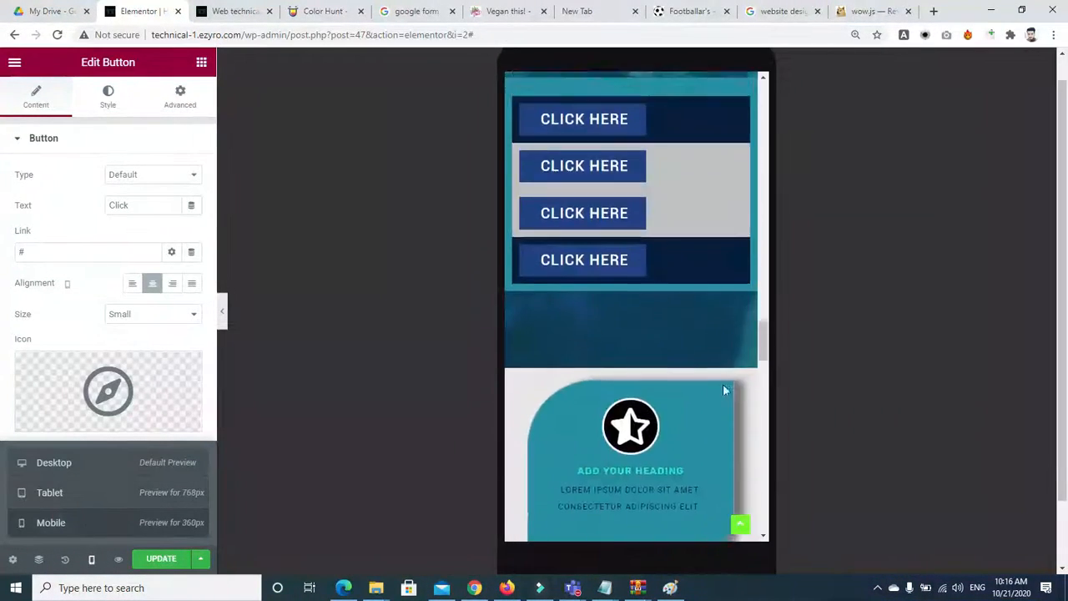
left_click(628, 259)
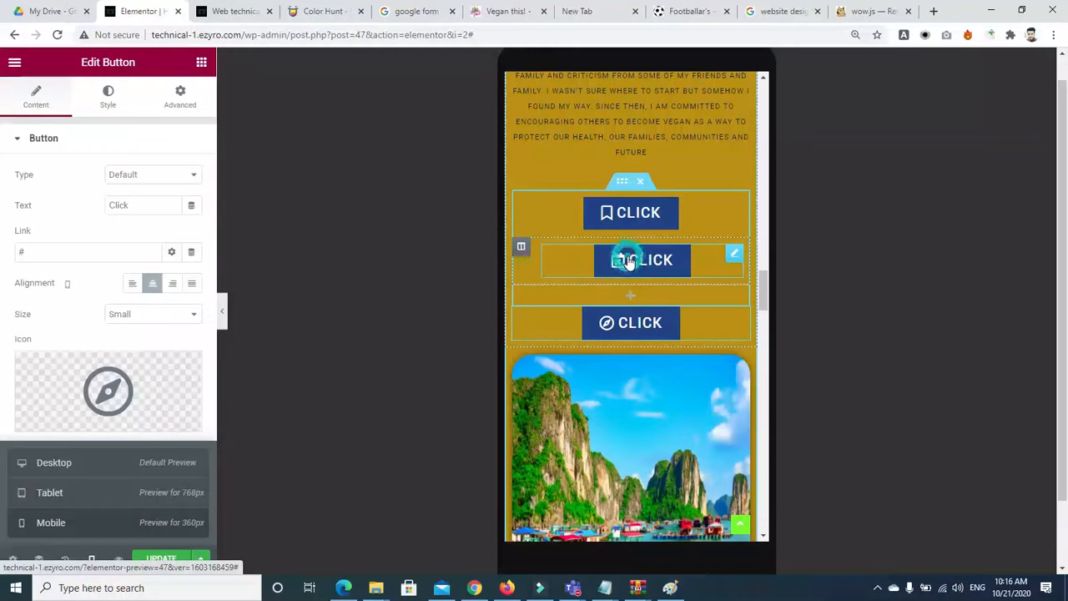
left_click(132, 284)
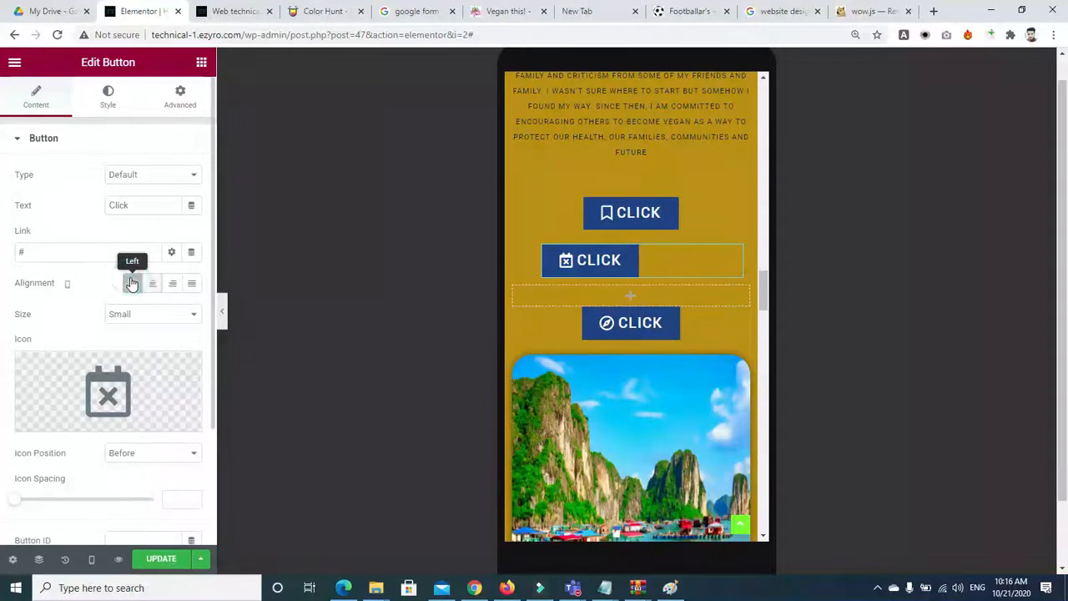
left_click(152, 284)
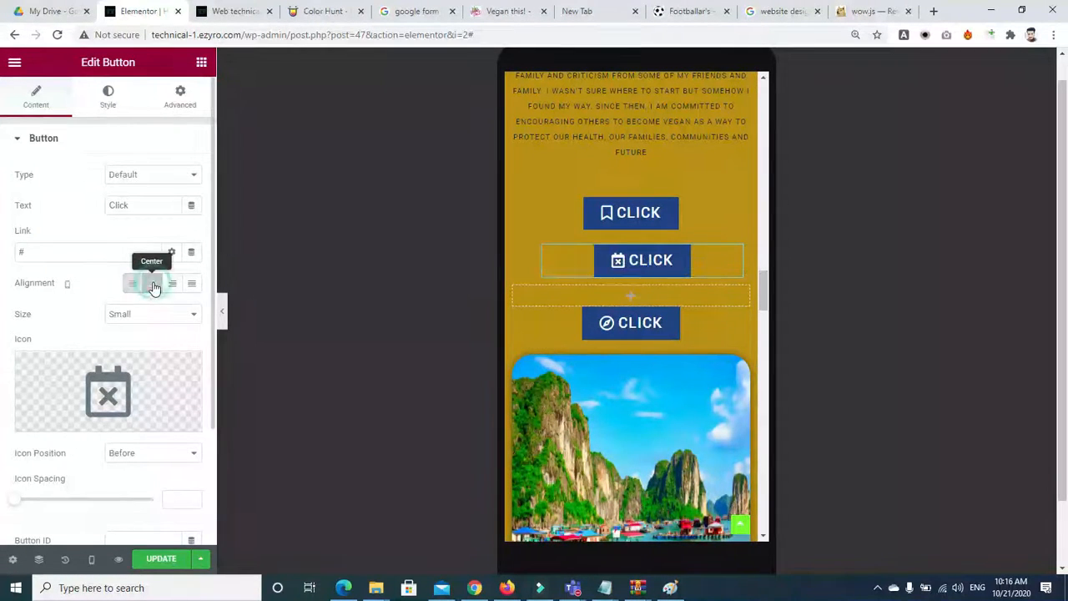
Set the left margin of the calendar-icon Click button to -32 px for mobile, and update the page.
left_click(179, 94)
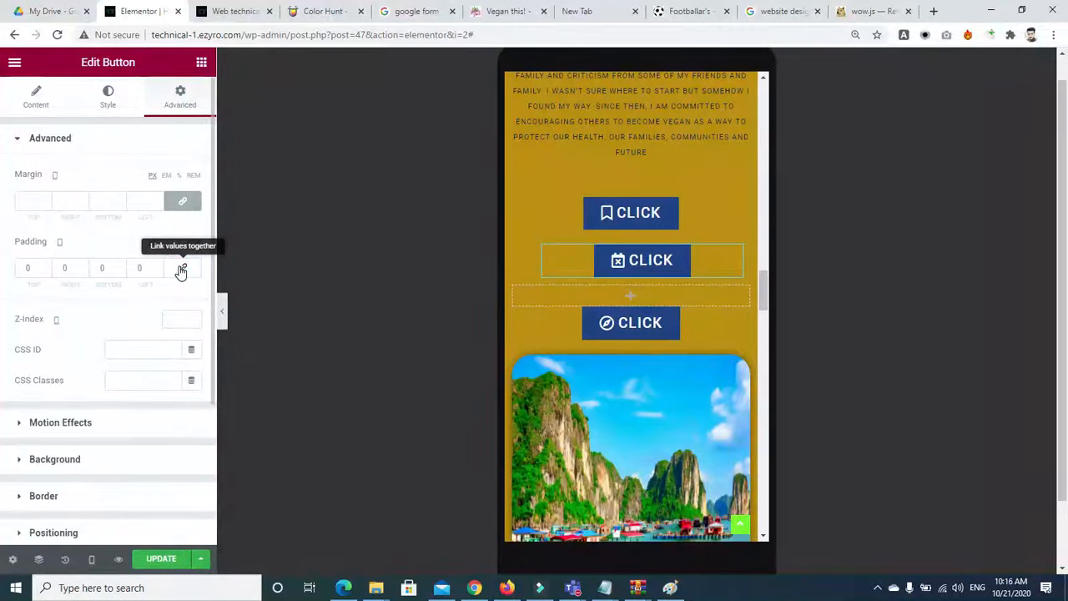
left_click(600, 262)
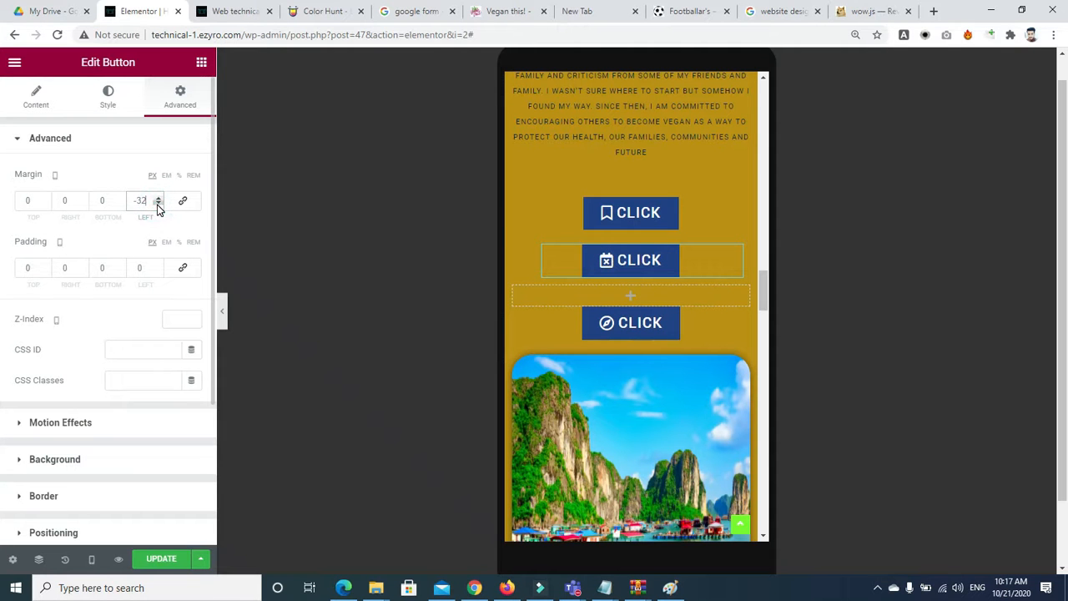
left_click_drag(763, 284, 474, 440)
left_click(170, 560)
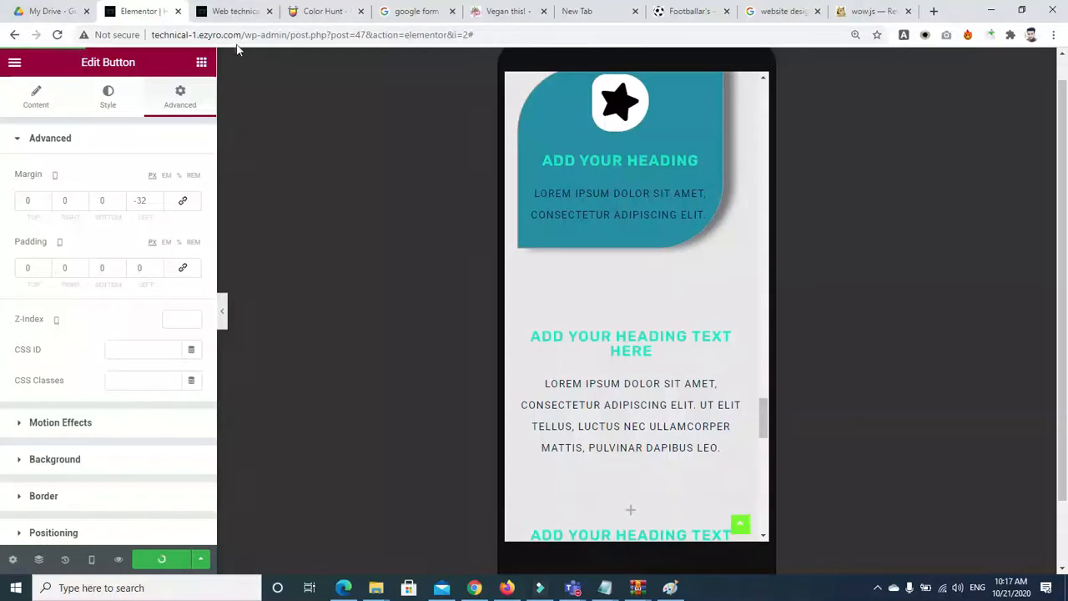
Reload the live home page and check how the Click buttons in the mustard-yellow section are arranged on desktop.
left_click(229, 12)
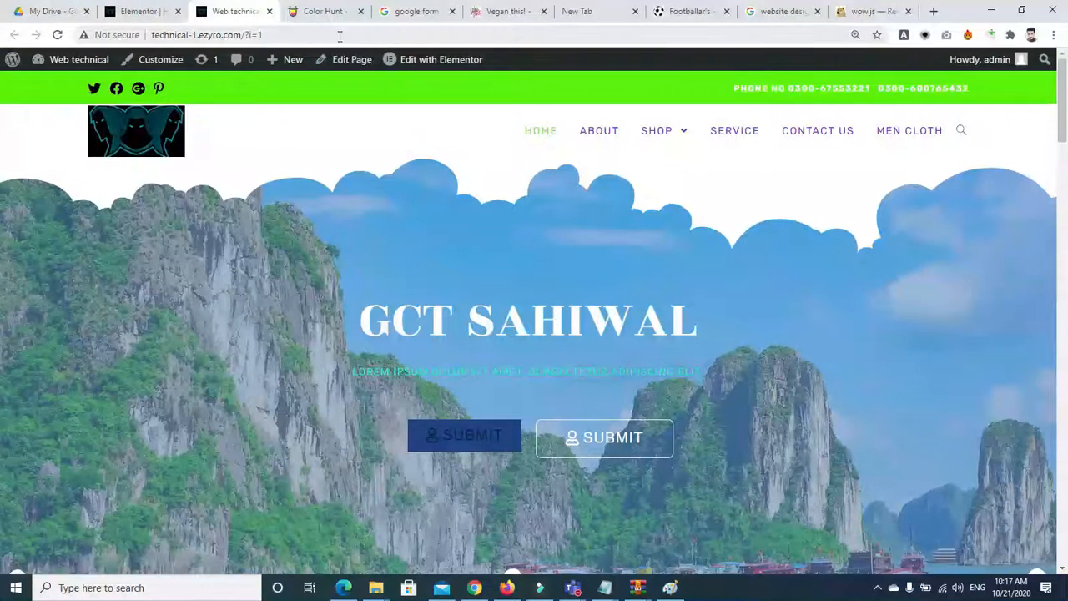
key("F5")
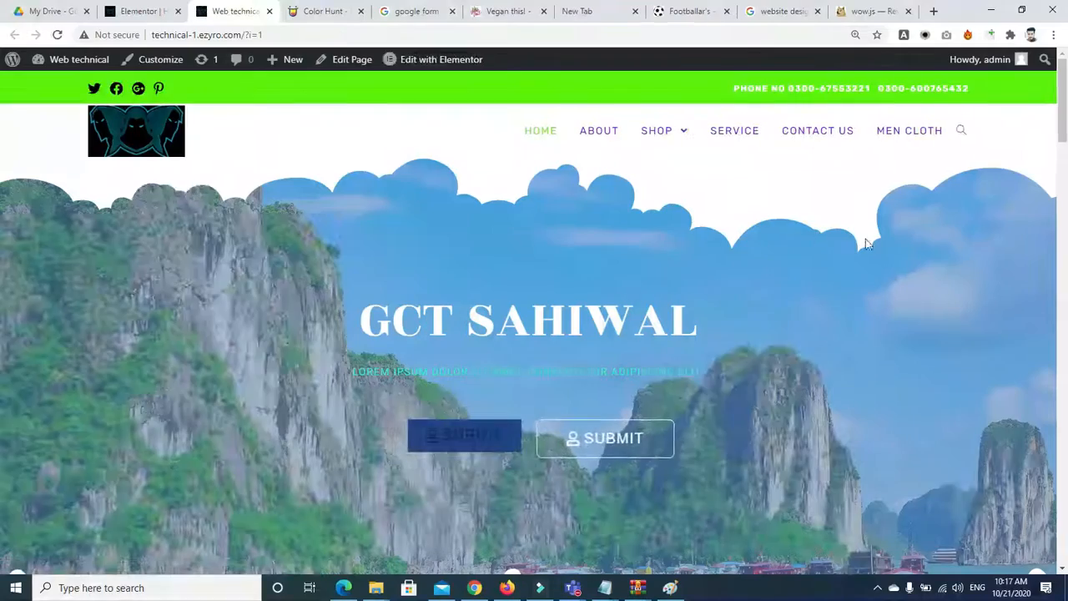
scroll(2, 83, "down", 10)
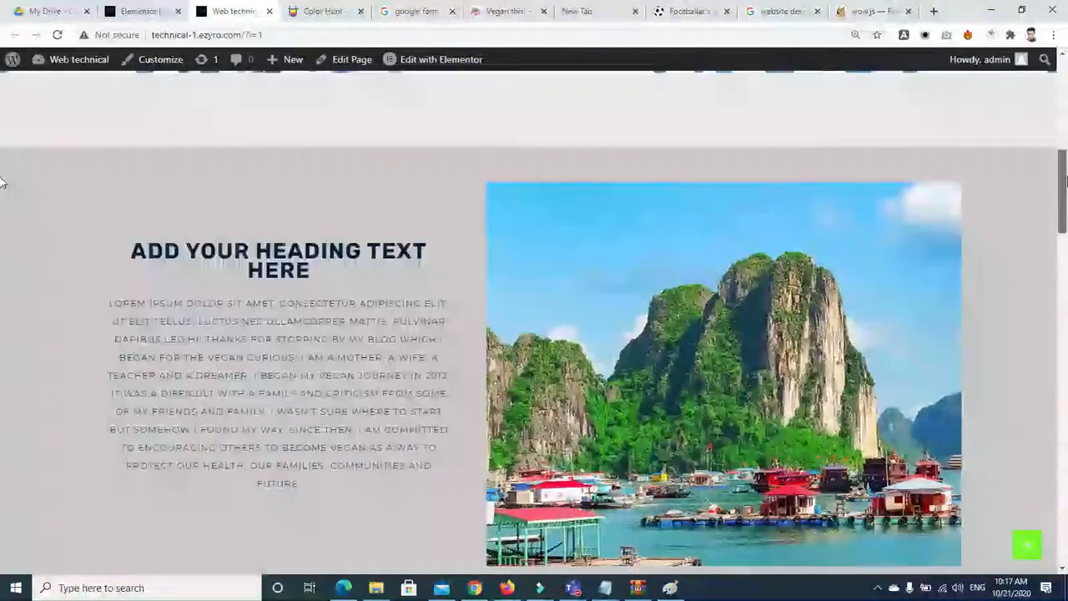
scroll(2, 209, "down", 10)
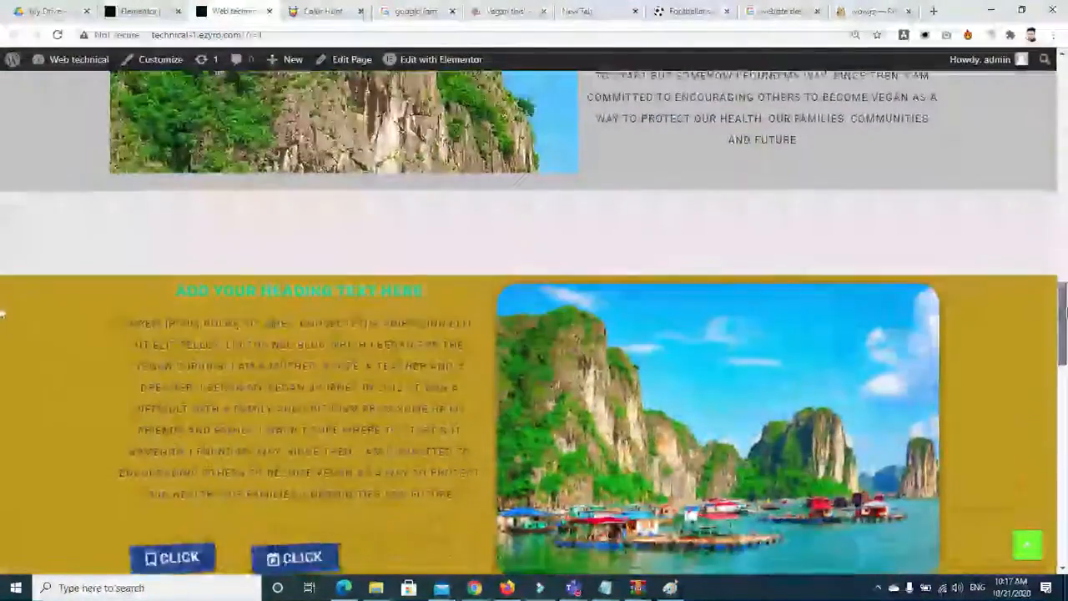
scroll(2, 341, "down", 1)
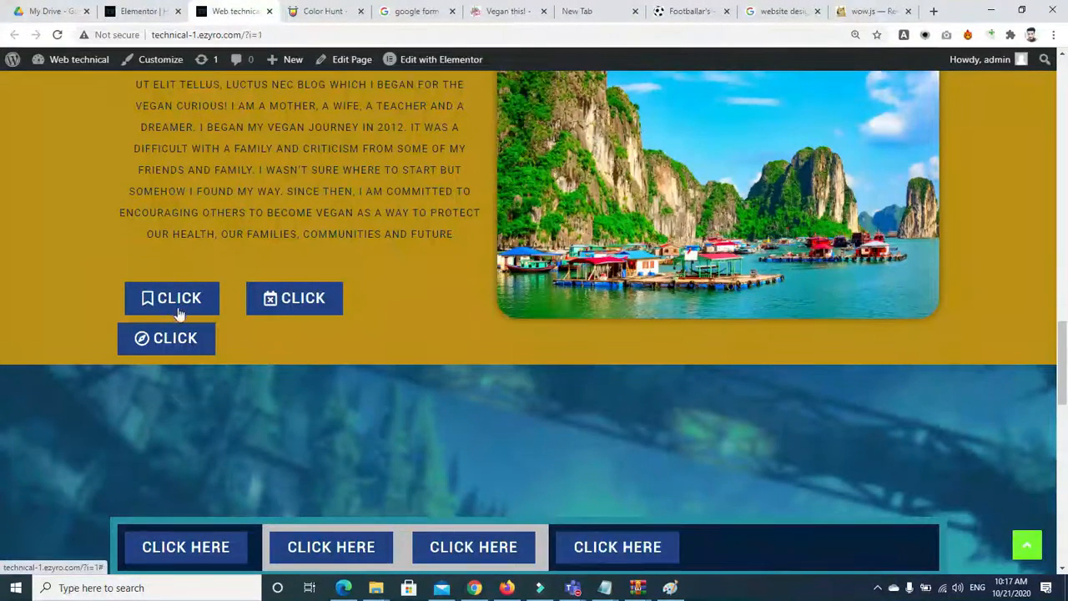
scroll(1, 371, "down", 1)
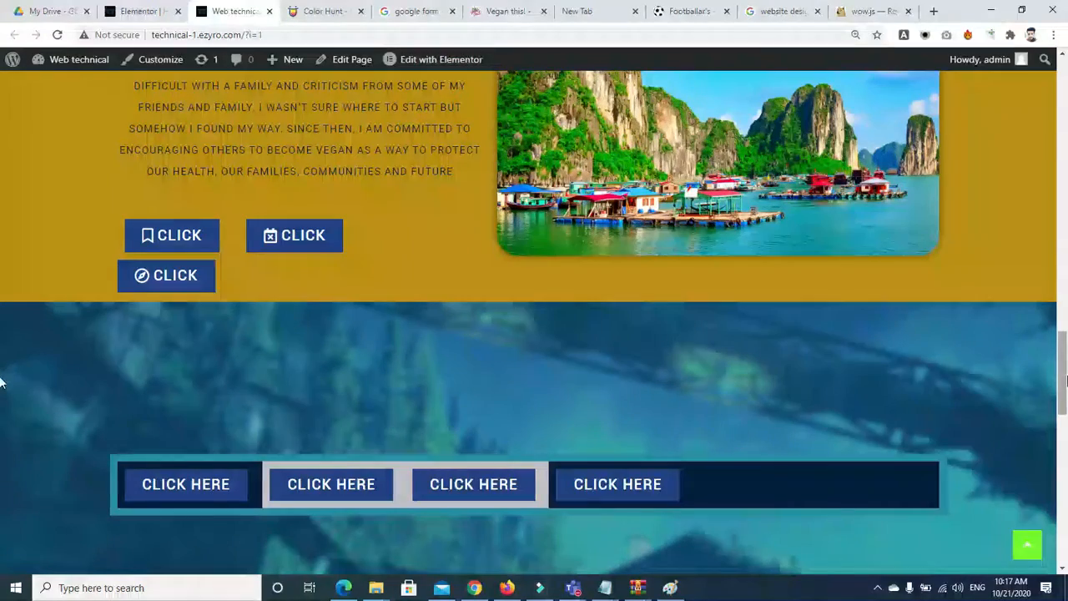
left_click_drag(1067, 360, 1065, 104)
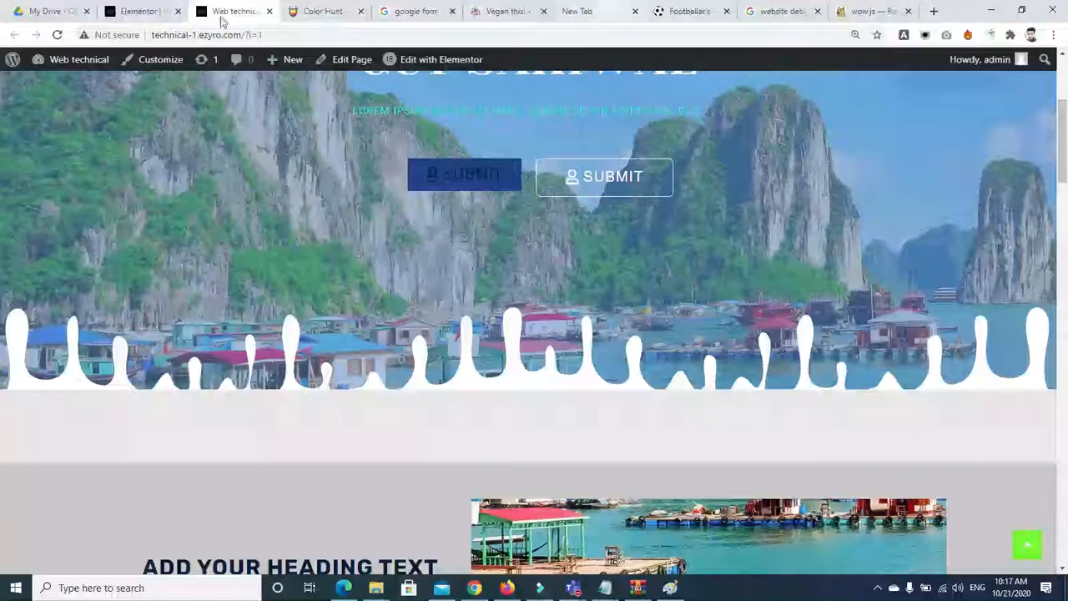
Return to the Elementor editor, switch to the desktop preview, and move the compass-icon Click button into the empty column beside the other two.
left_click(140, 13)
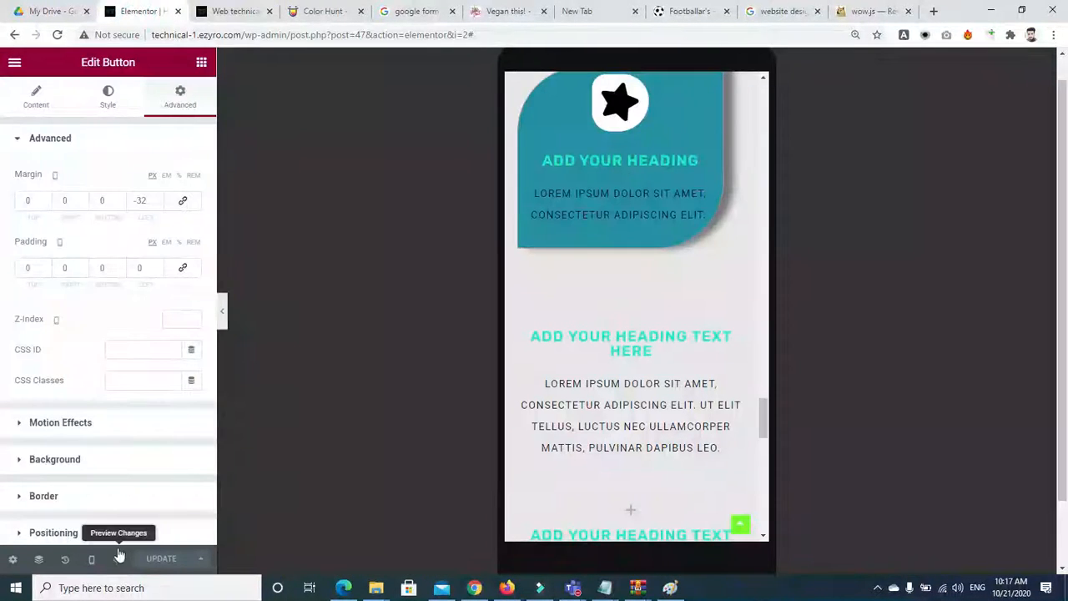
left_click(92, 559)
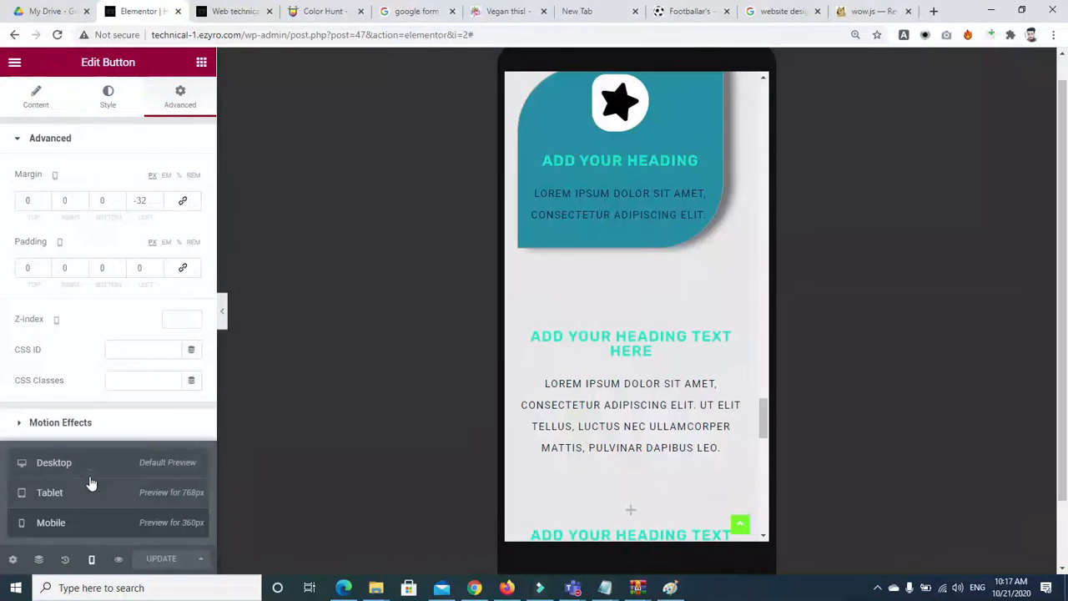
left_click(90, 469)
scroll(791, 421, "up", 15)
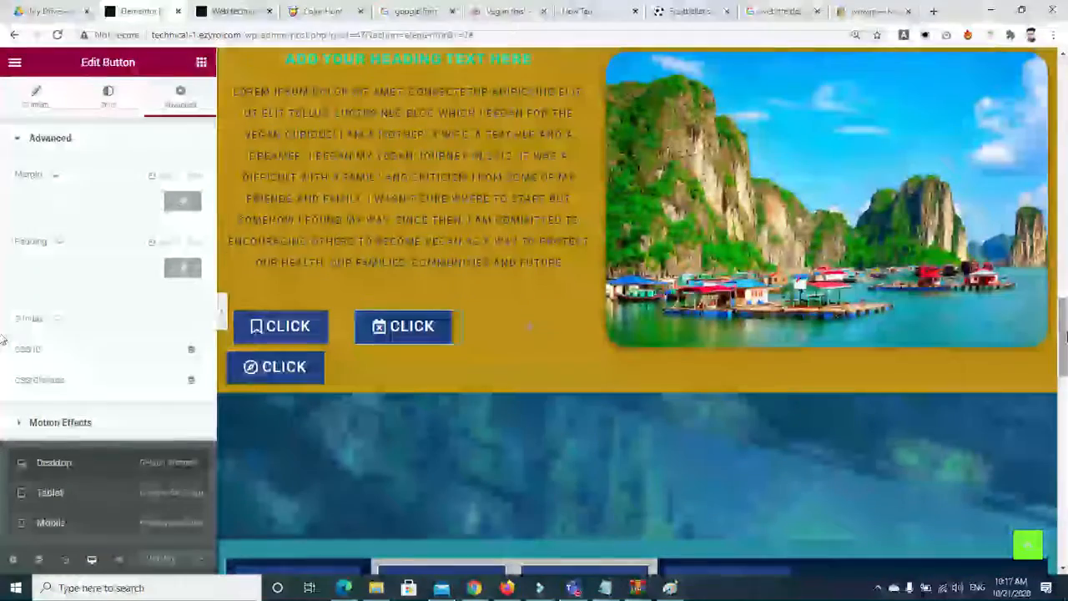
left_click(289, 373)
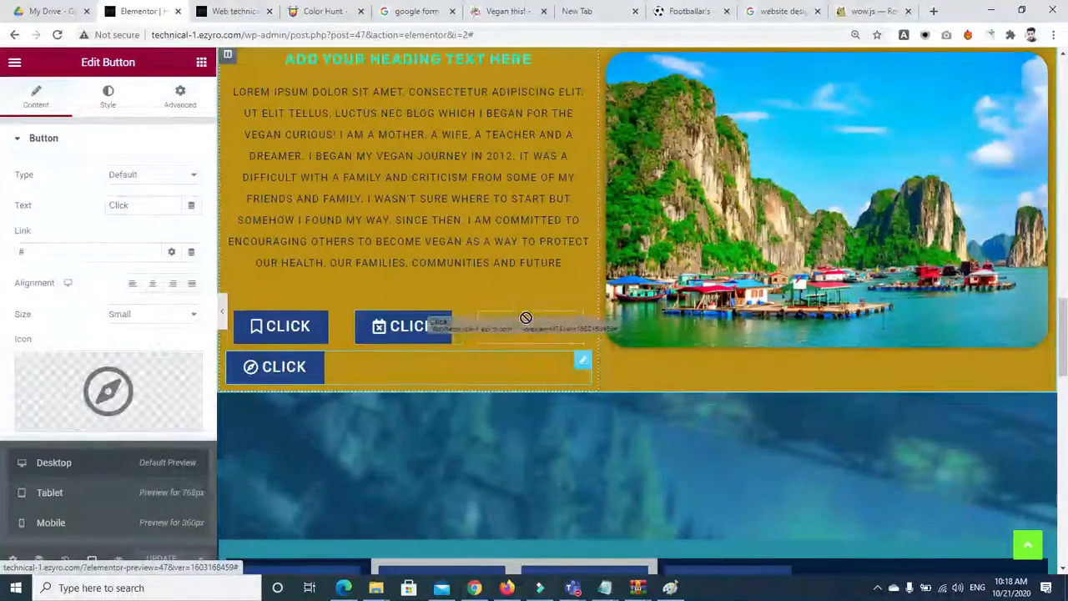
left_click_drag(284, 374, 564, 322)
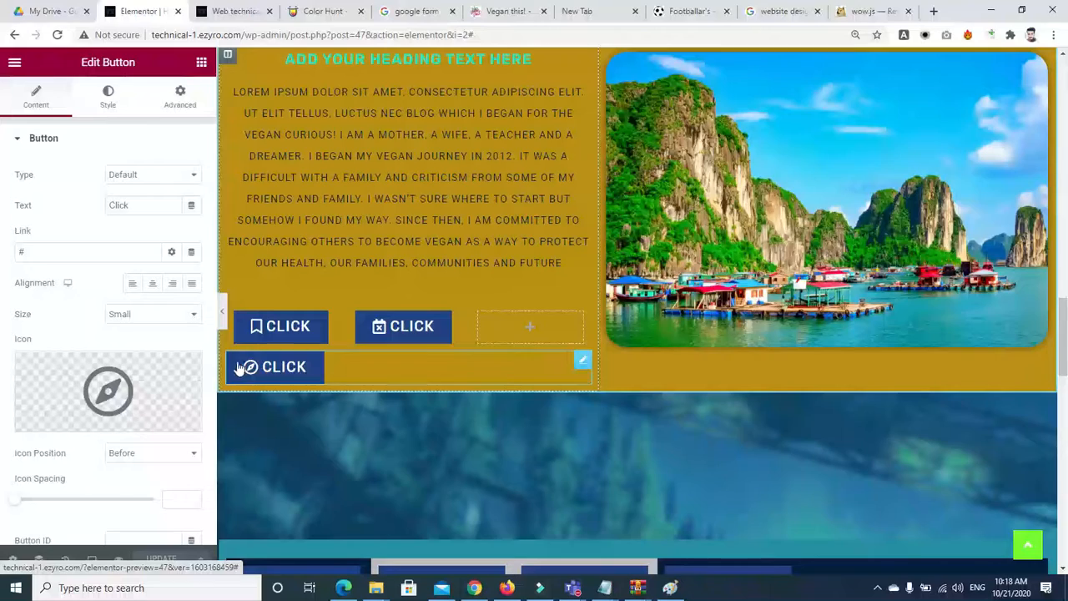
left_click_drag(309, 365, 528, 339)
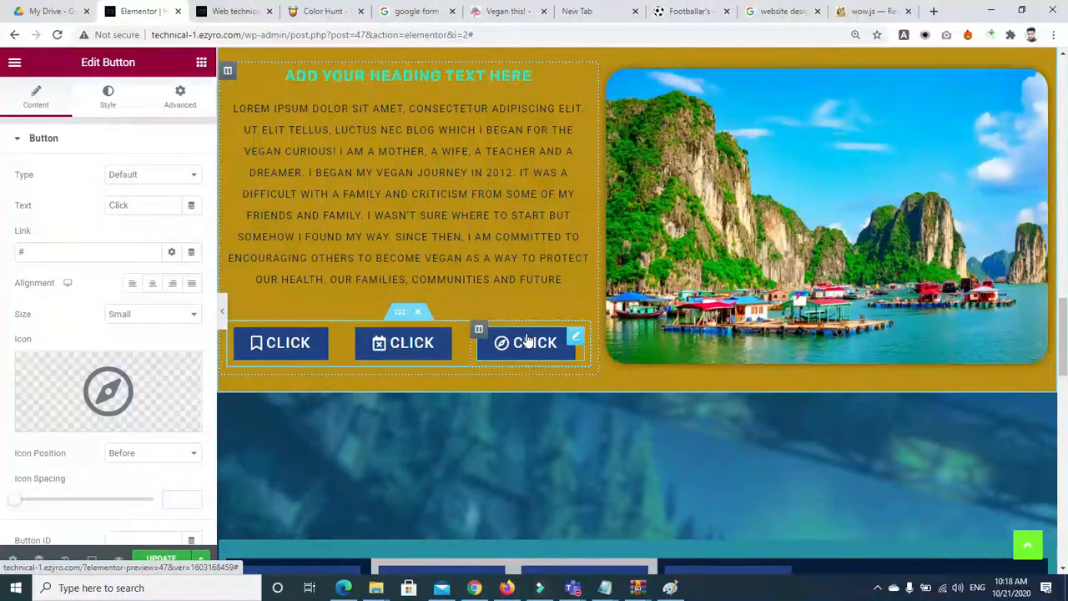
In the tablet preview, set the left margin of the calendar-icon button's column to 0 px, and select the bookmark-icon Click button.
left_click(382, 342)
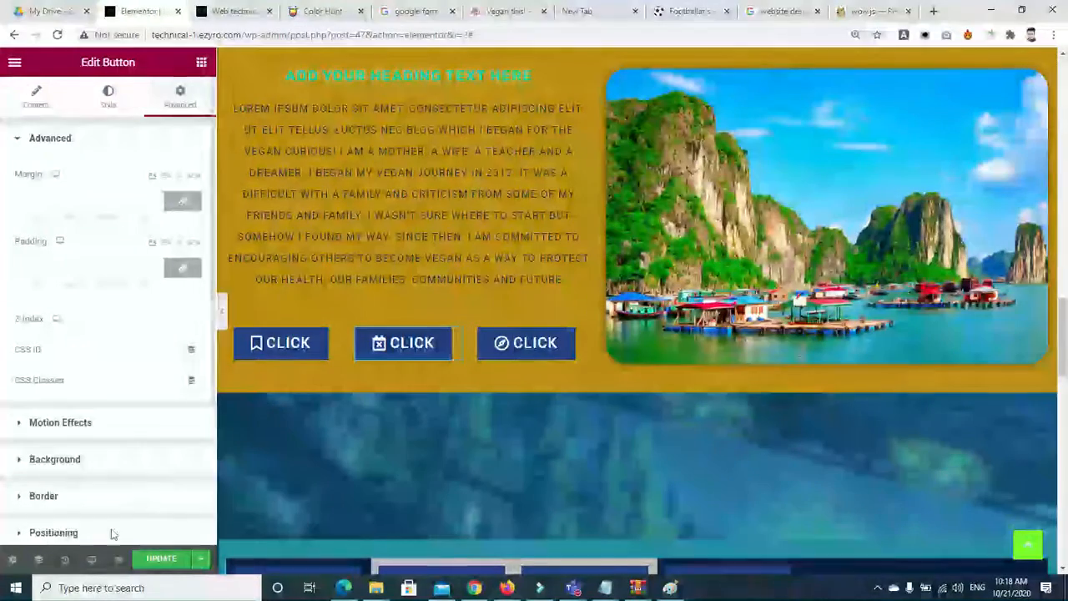
left_click(93, 561)
left_click(77, 498)
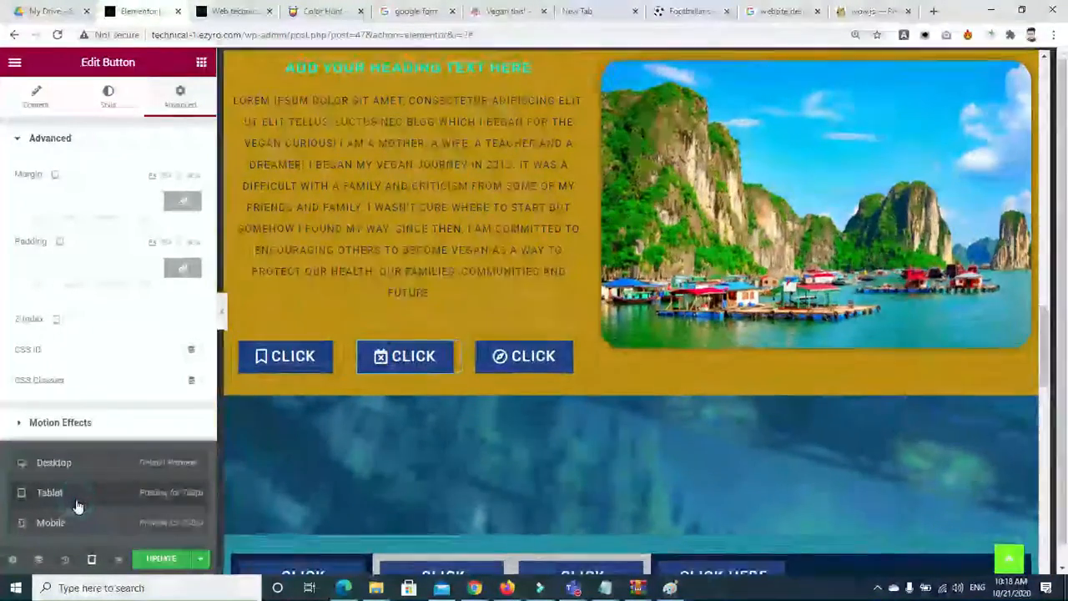
left_click(488, 401)
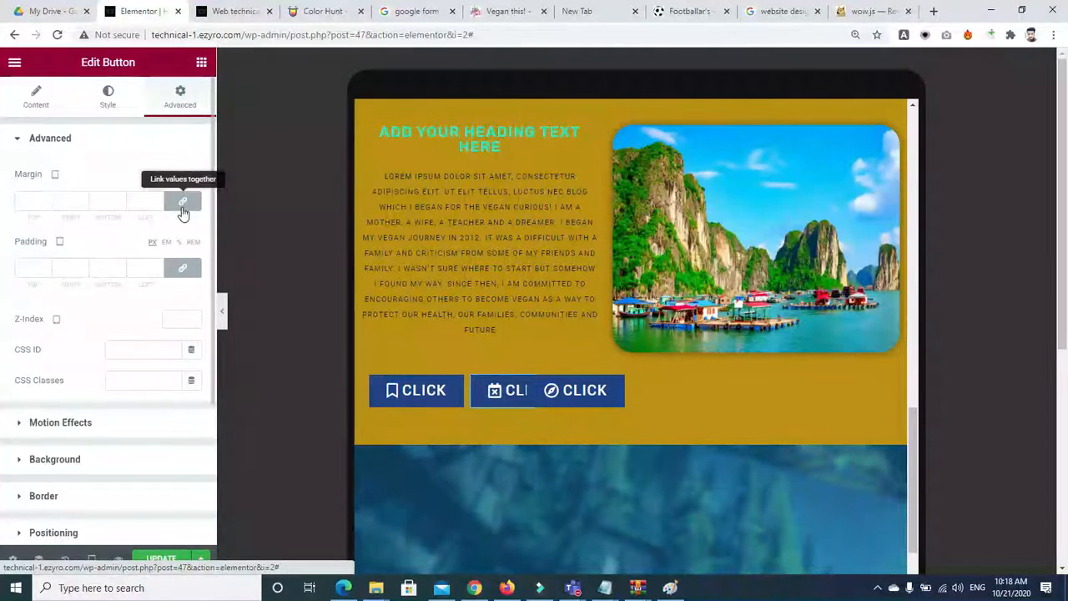
left_click(449, 377)
type("0")
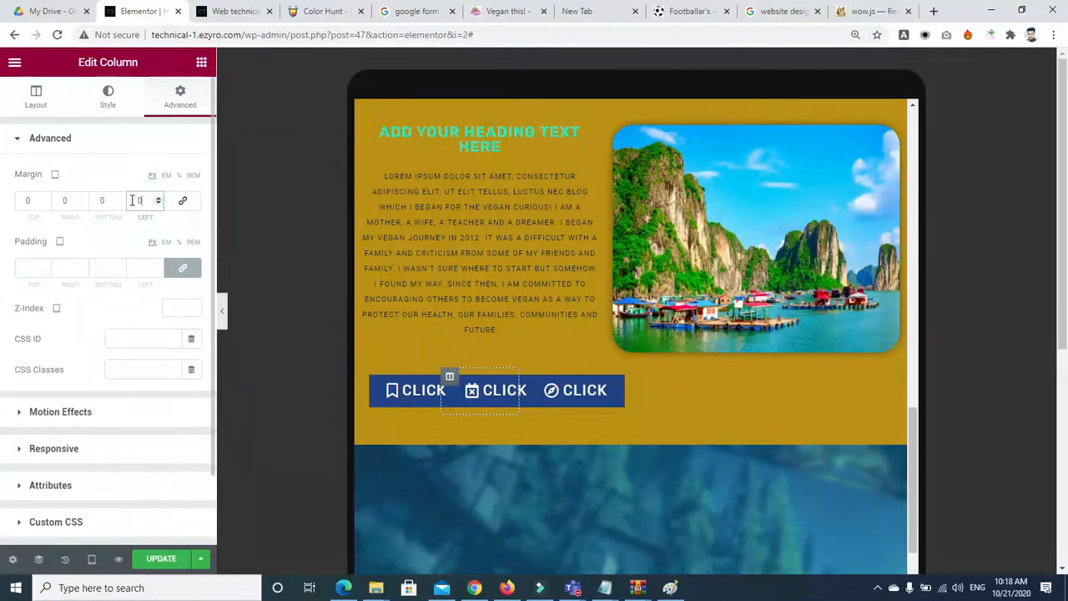
left_click(183, 200)
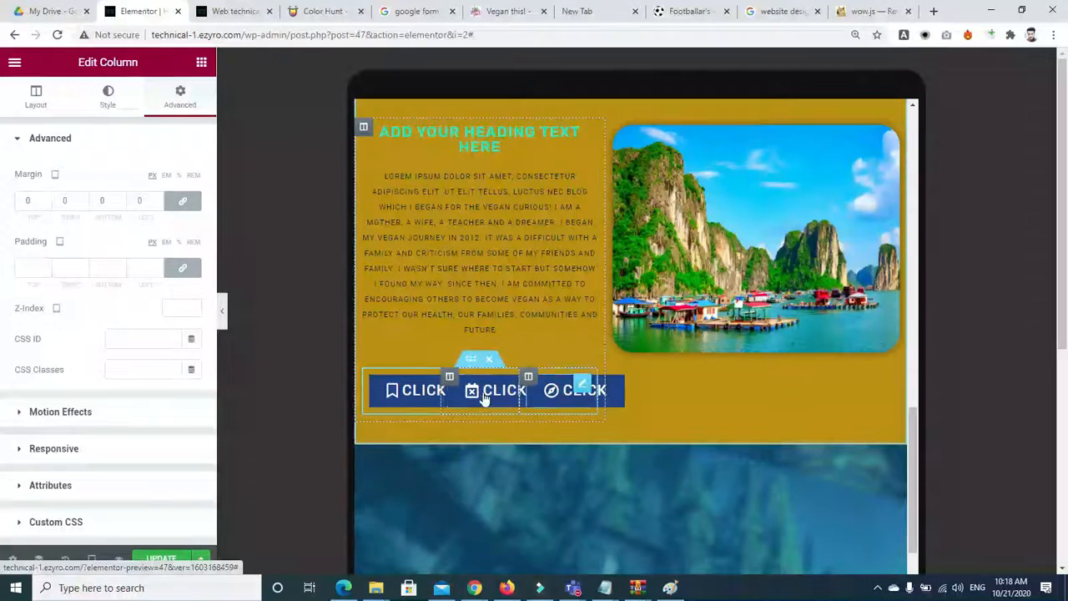
left_click(428, 405)
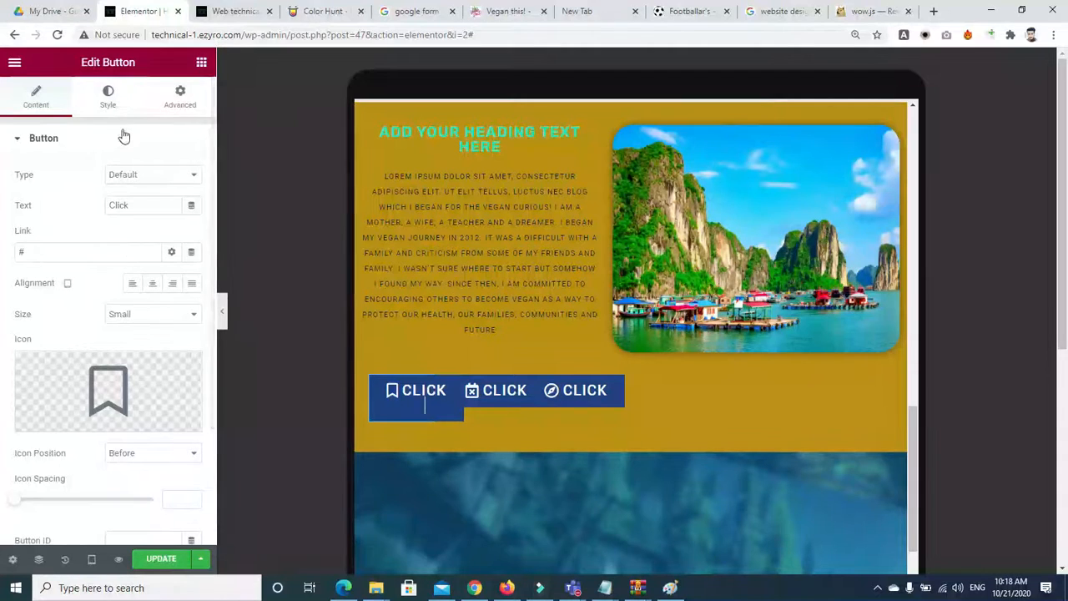
mouse_move(120, 390)
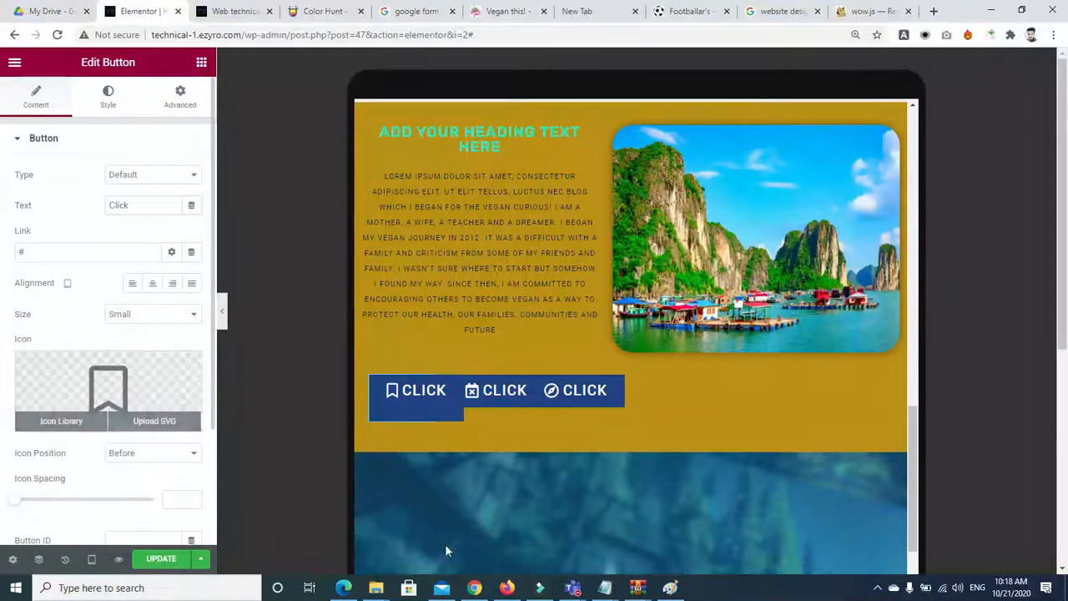
Switch to the Teams meeting, admit the guest waiting in the lobby, and return to the Elementor editor in Chrome.
mouse_move(572, 590)
left_click(647, 511)
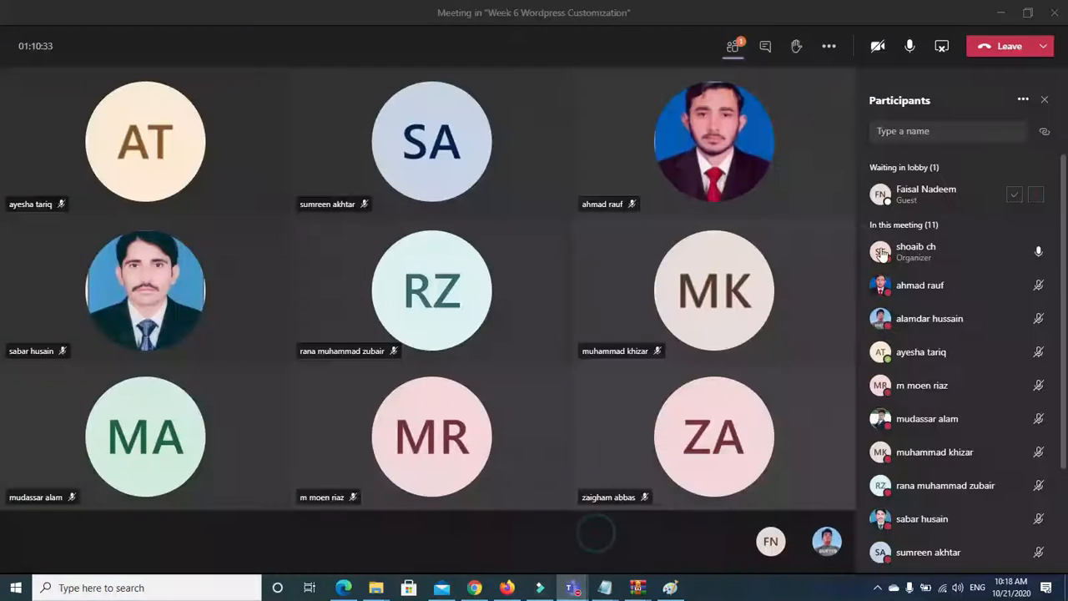
left_click(1015, 197)
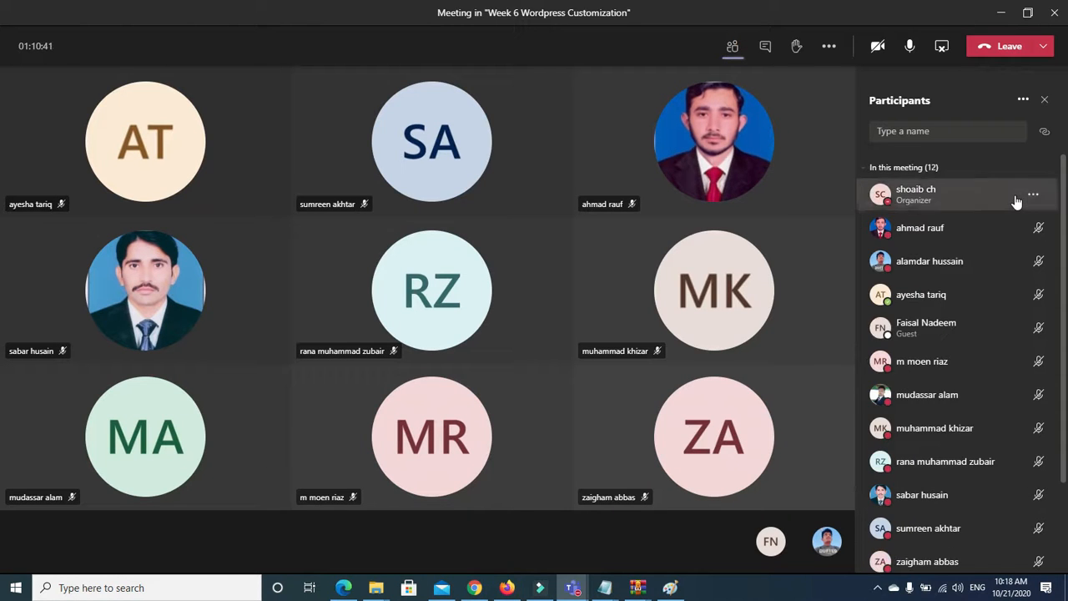
left_click(507, 587)
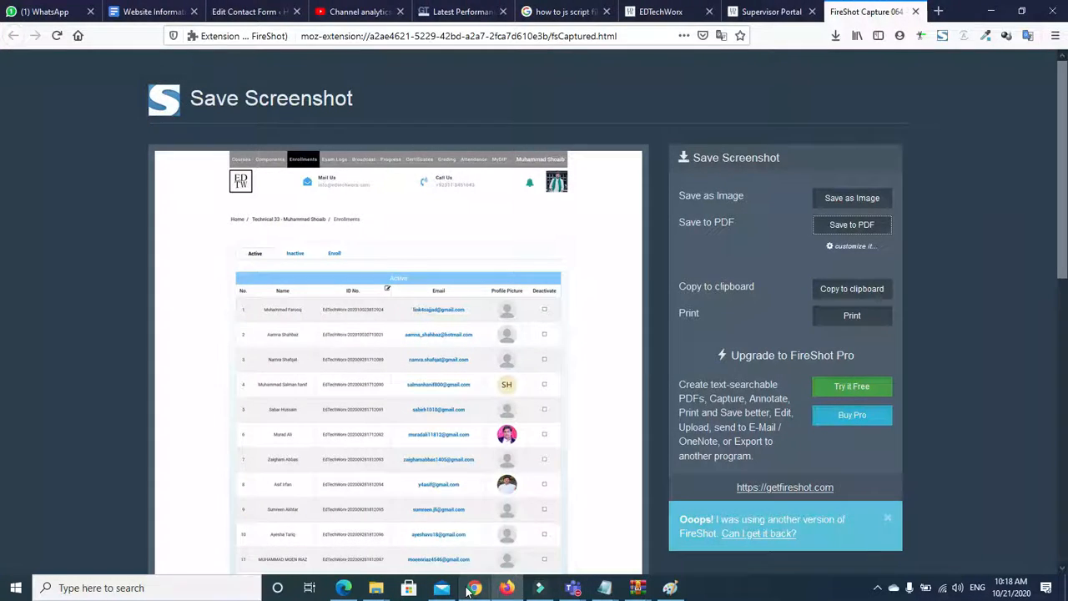
left_click(470, 588)
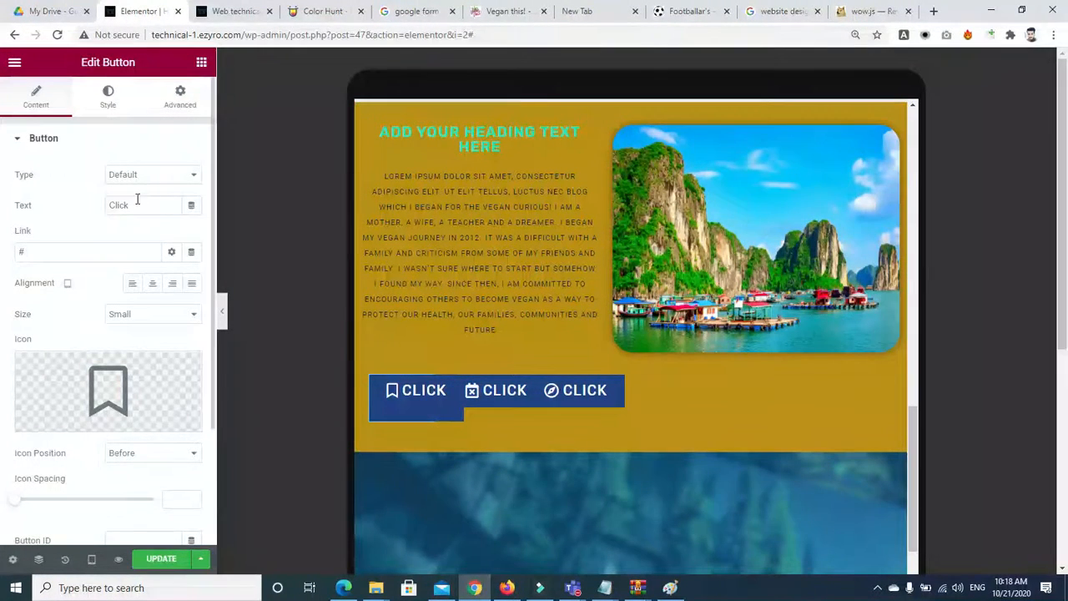
Set the typography size of the bookmark-icon Click button to 12 px for tablet.
left_click(108, 96)
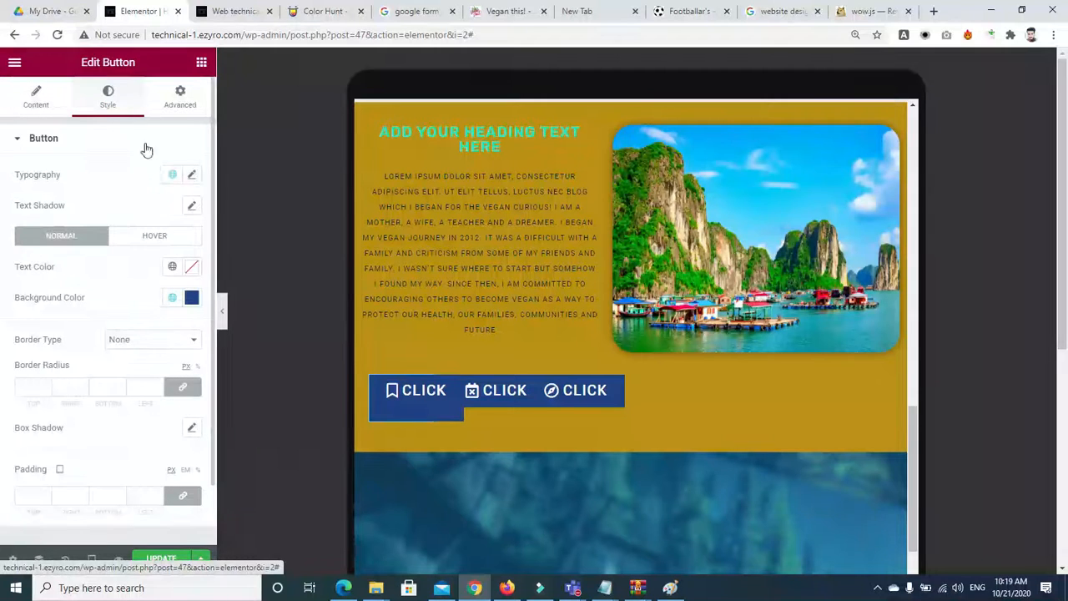
left_click(193, 205)
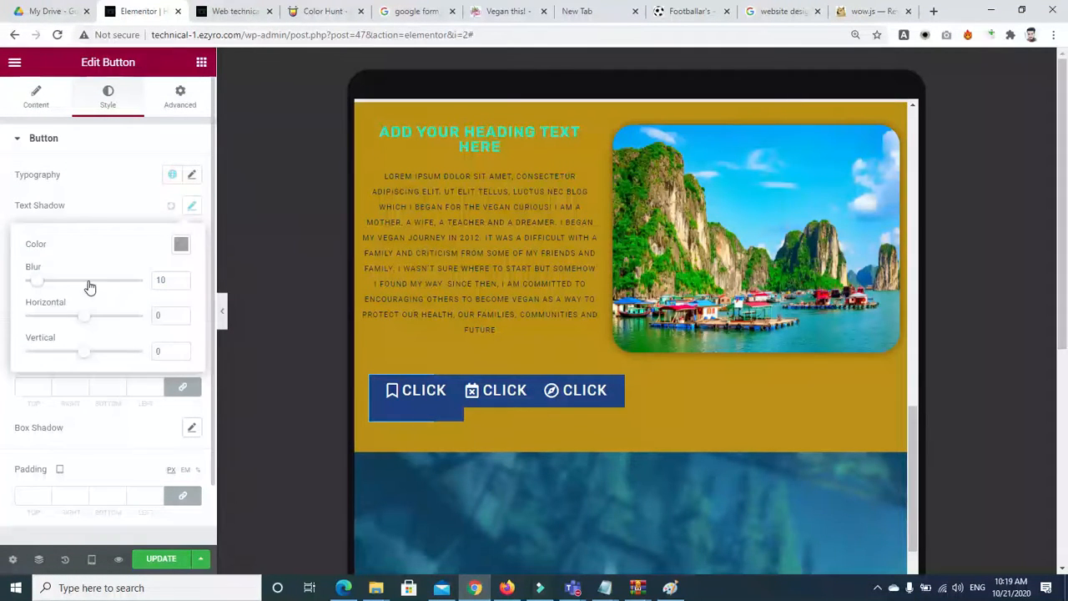
left_click(132, 206)
left_click(201, 173)
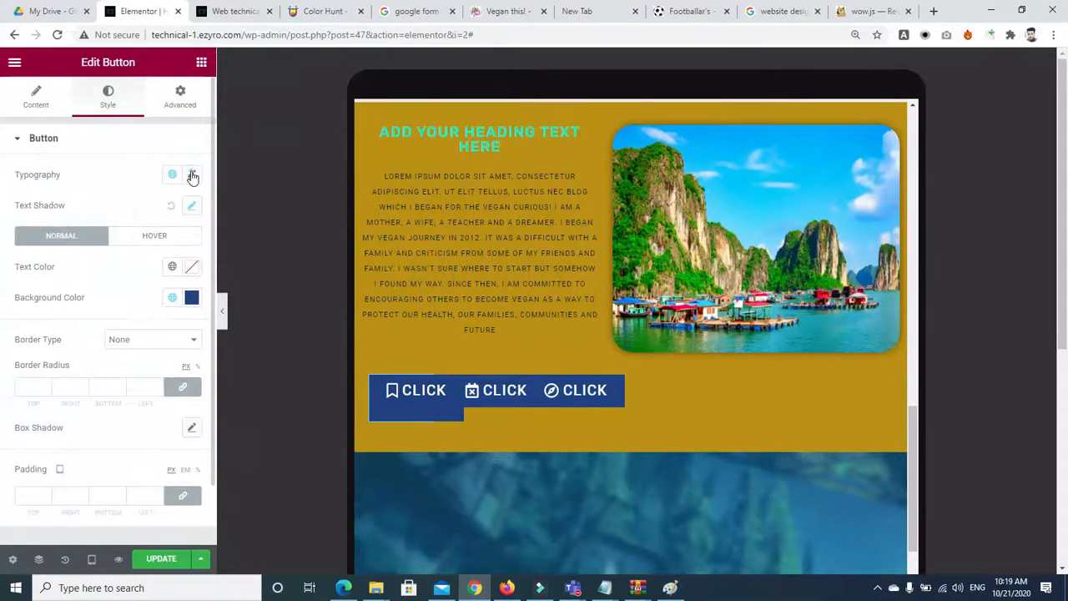
left_click(27, 301)
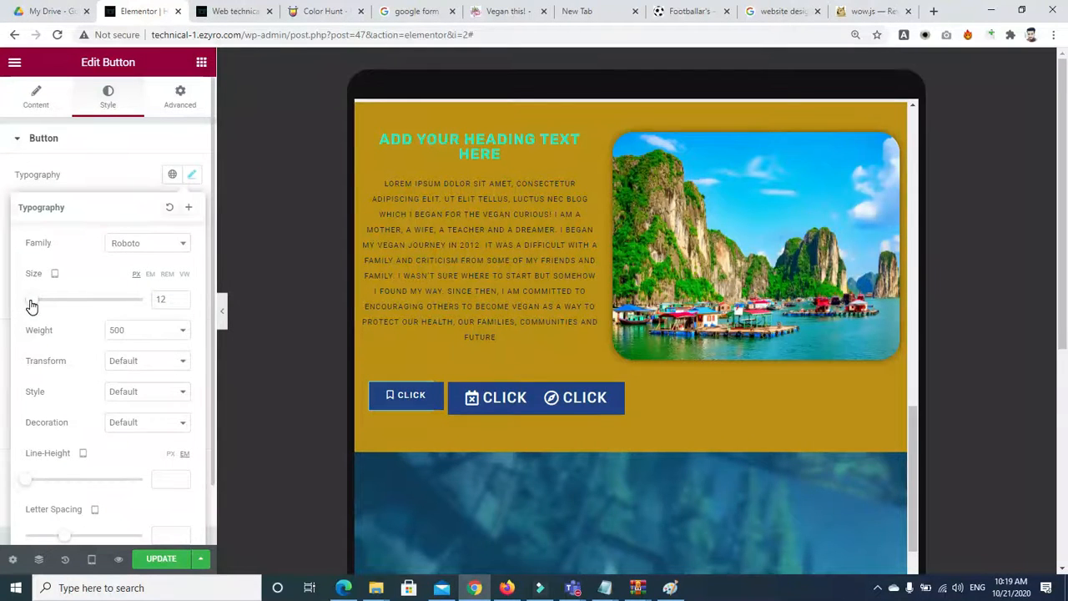
Set the typography size of the calendar-icon Click button to 11 px for tablet.
left_click(455, 405)
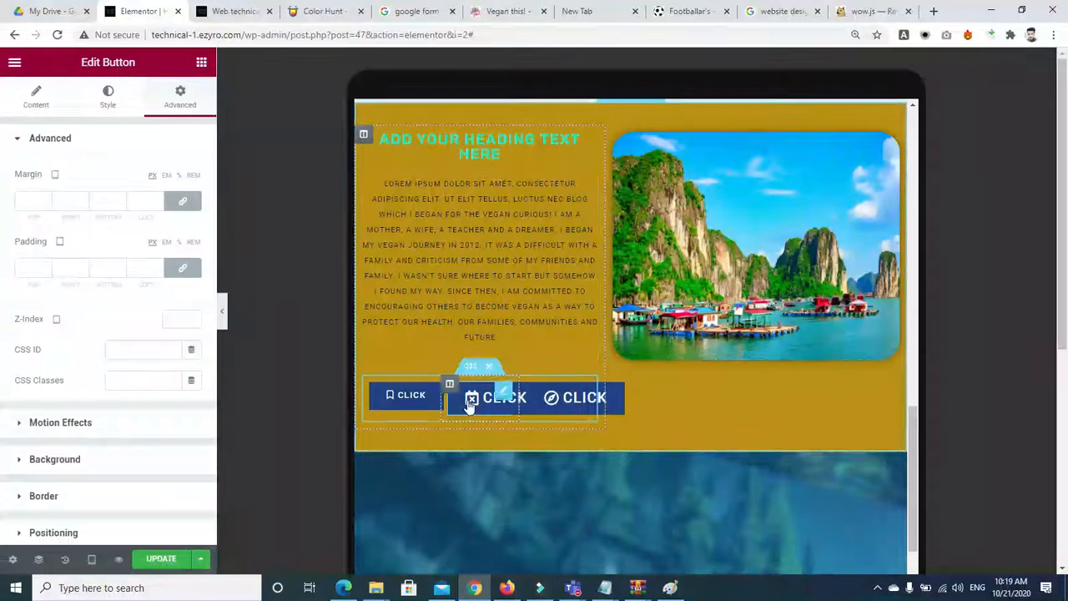
left_click(108, 90)
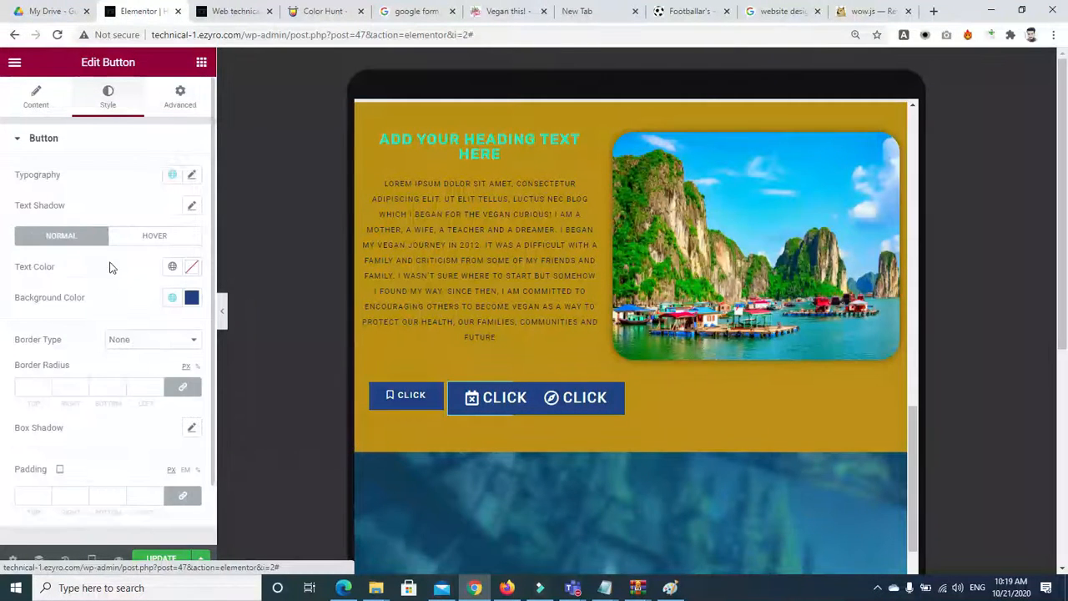
left_click(191, 177)
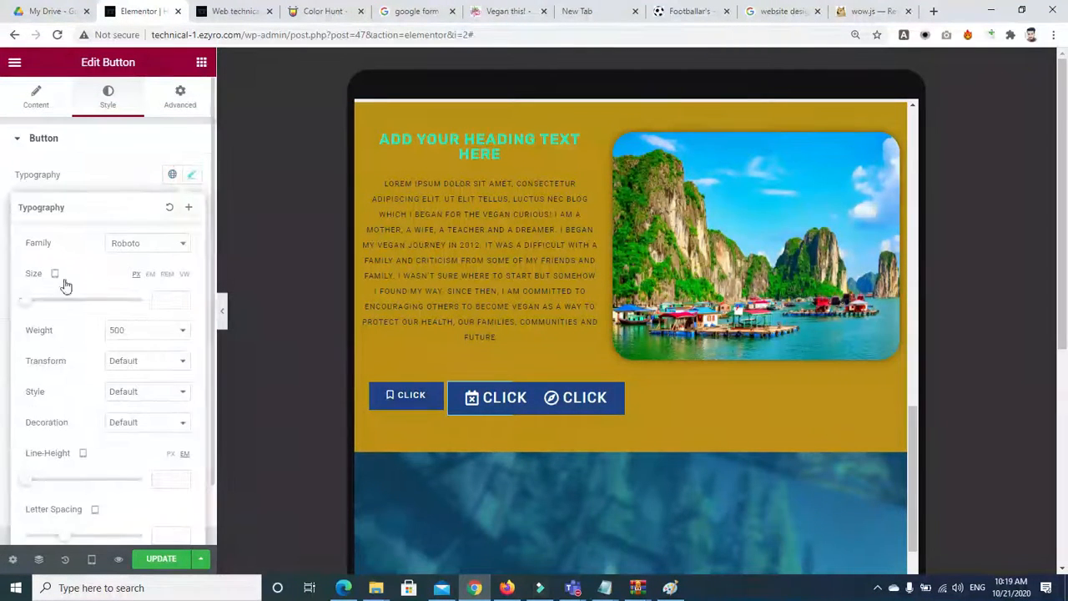
left_click_drag(25, 309, 31, 310)
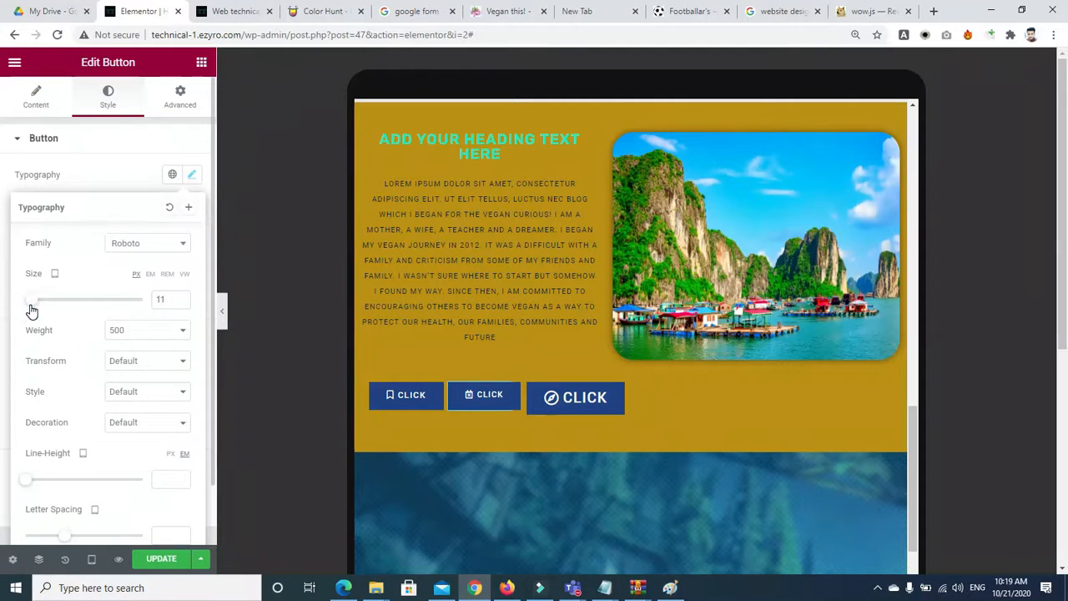
left_click(528, 386)
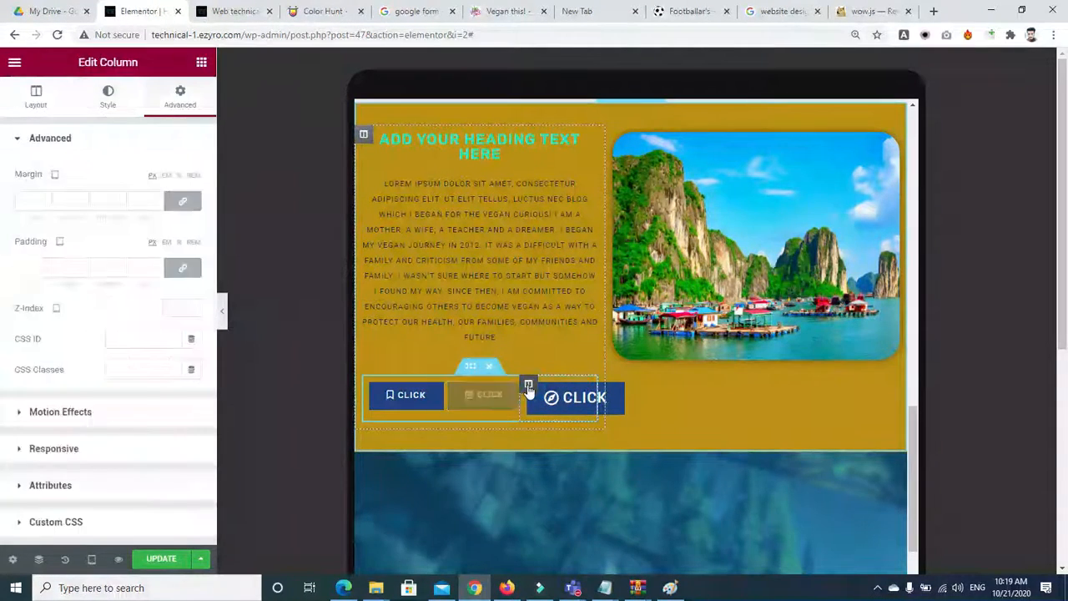
left_click(169, 94)
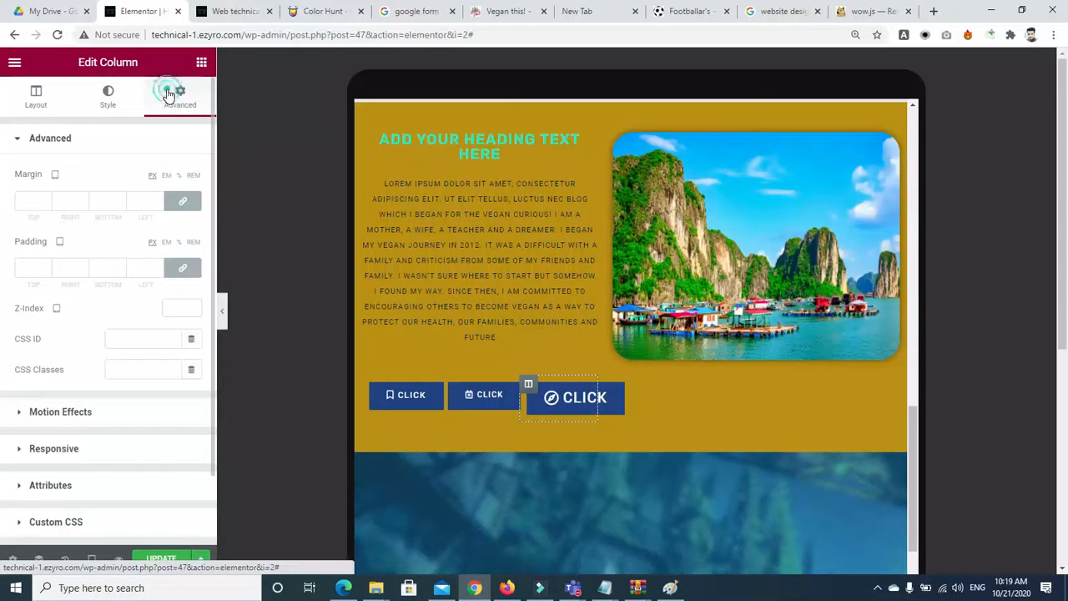
left_click(107, 94)
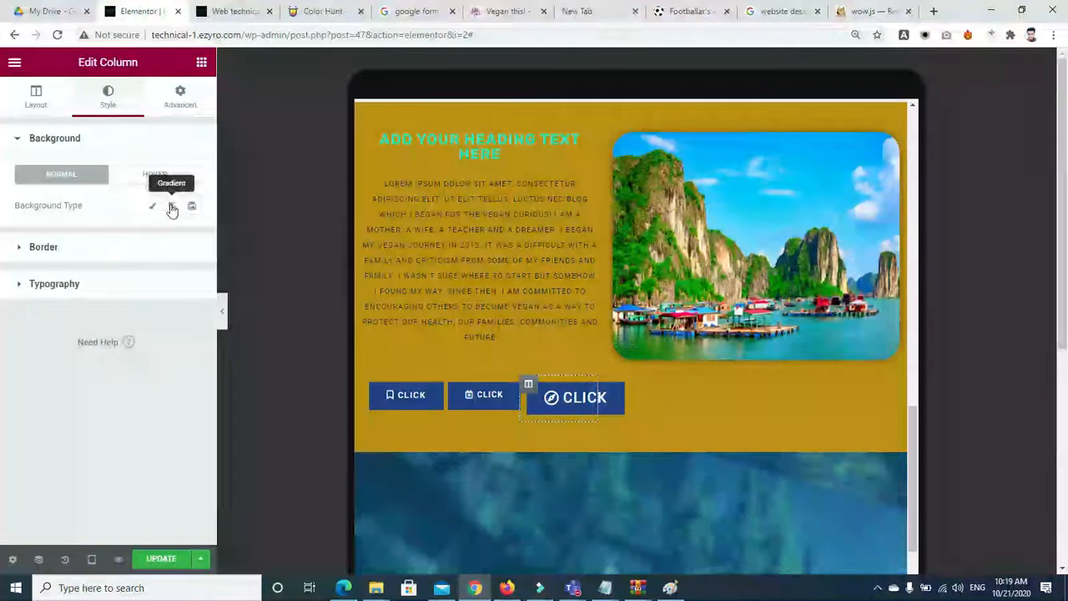
Set the typography size of the compass-icon Click button to 13 px for tablet.
left_click(562, 403)
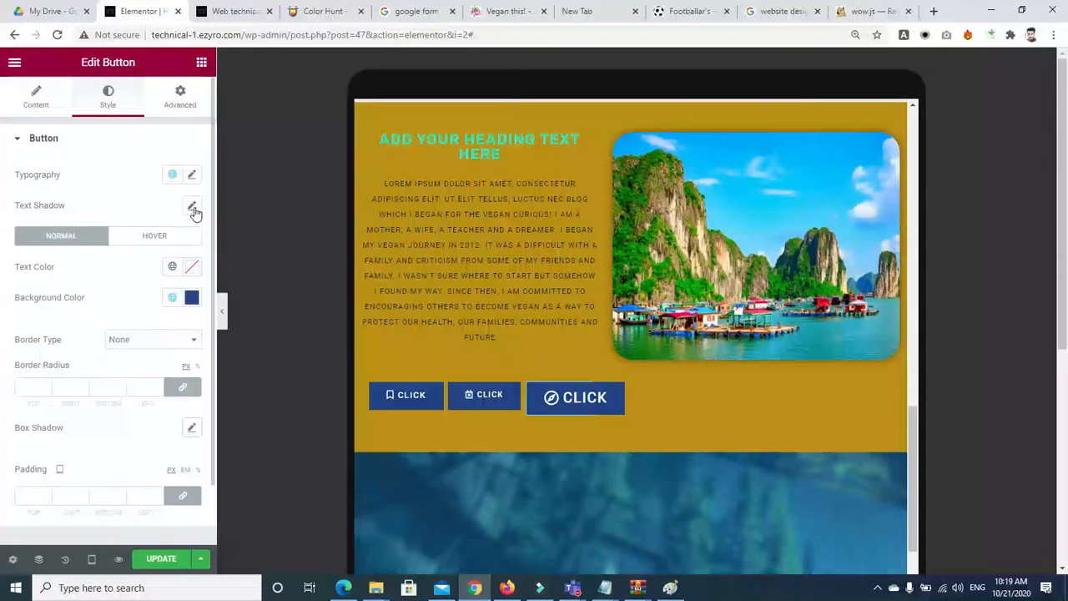
left_click(193, 208)
left_click(192, 176)
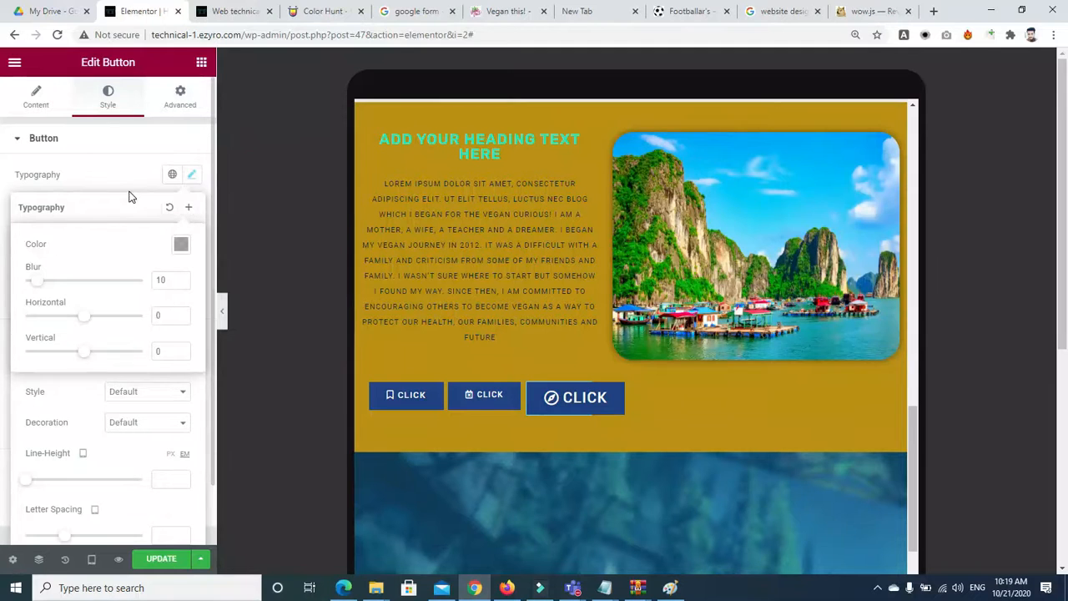
left_click(129, 205)
left_click(193, 173)
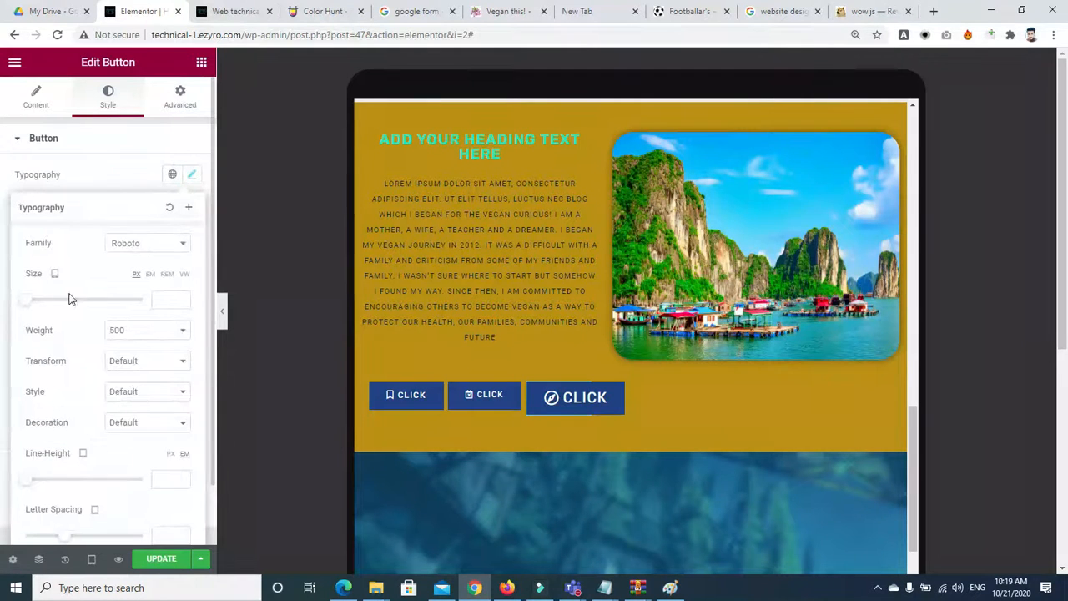
left_click(26, 301)
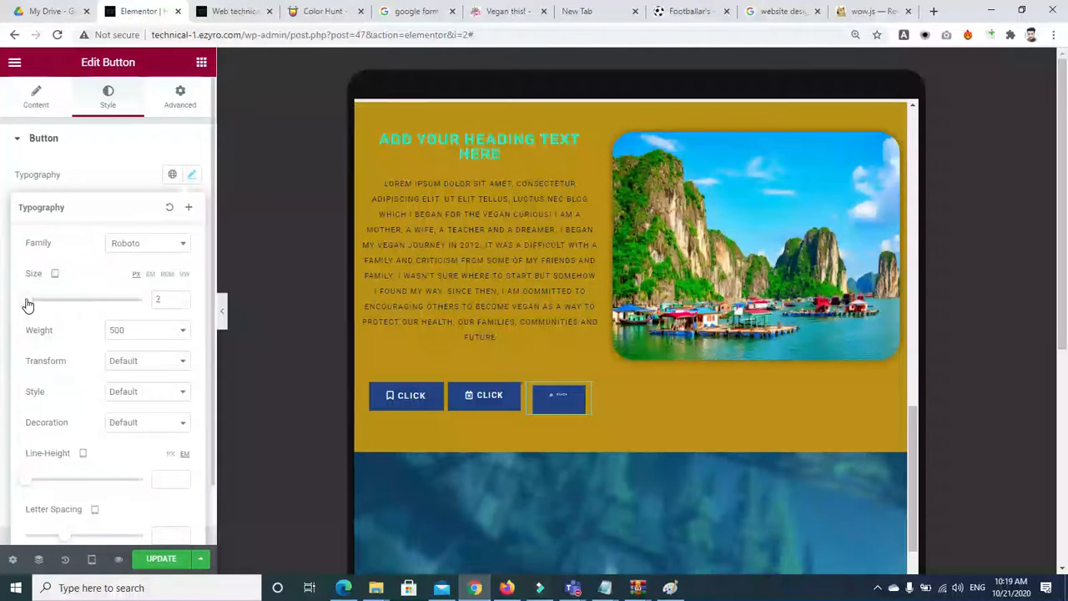
left_click_drag(27, 305, 34, 304)
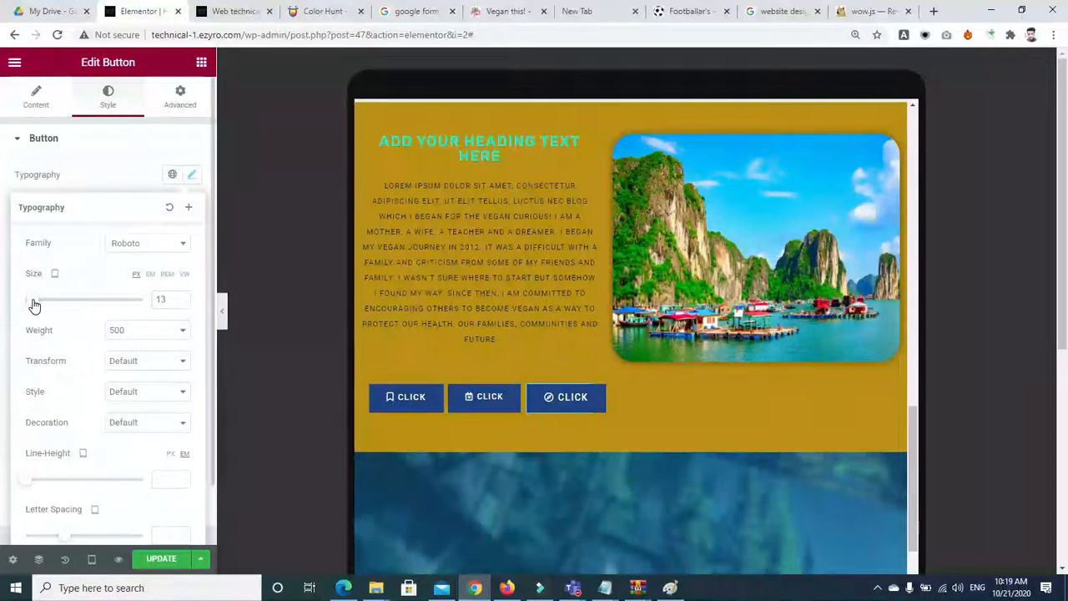
Reset the calendar-icon Click button's margins to 0 on all sides for mobile and save the page.
left_click_drag(1067, 237, 1067, 271)
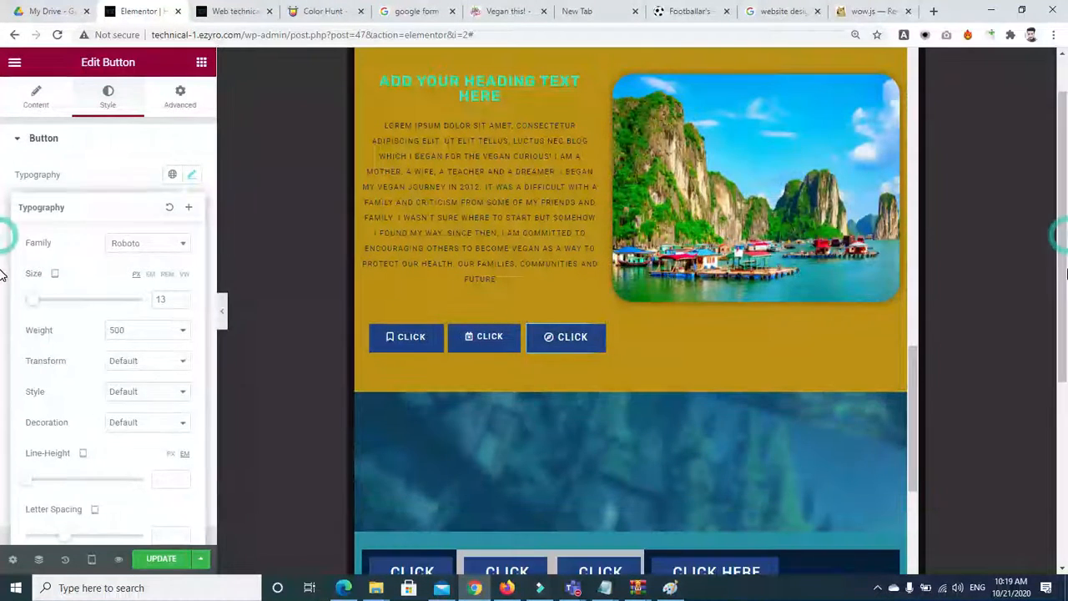
left_click(91, 559)
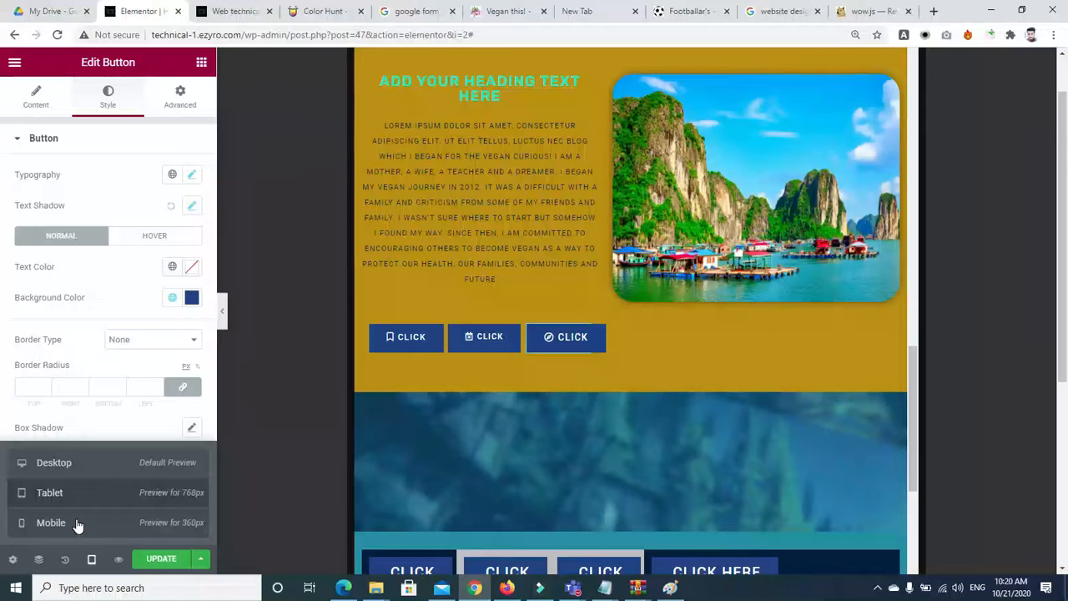
left_click(76, 524)
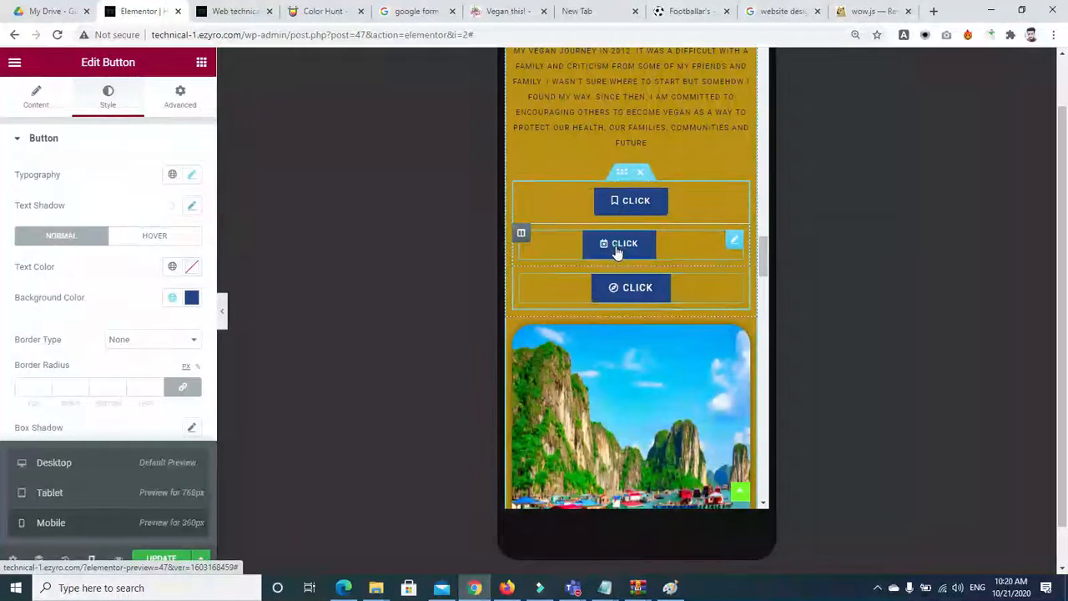
left_click(618, 245)
left_click(181, 92)
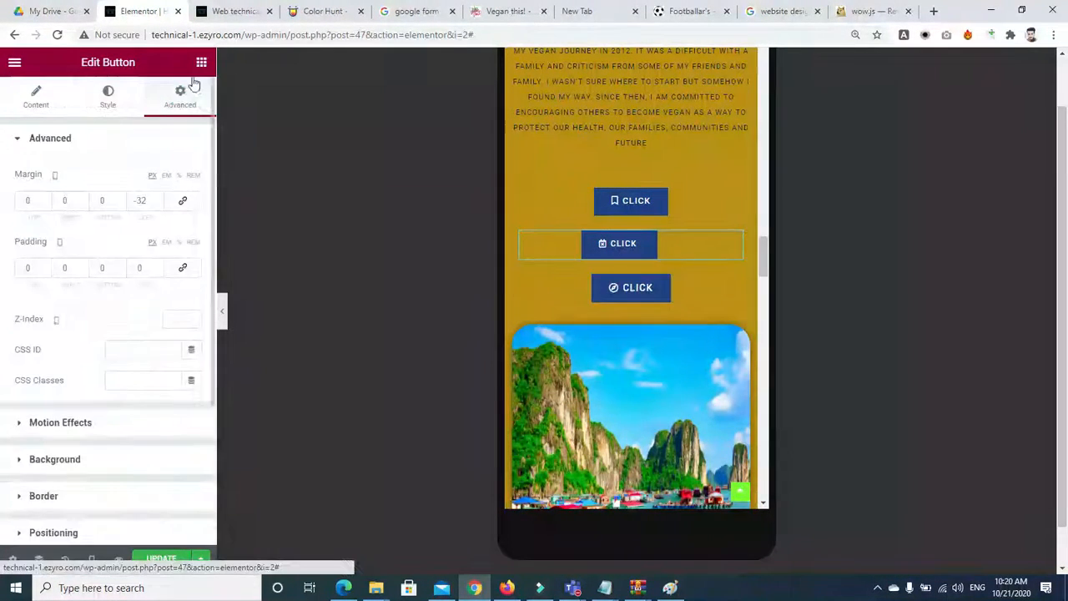
left_click(179, 203)
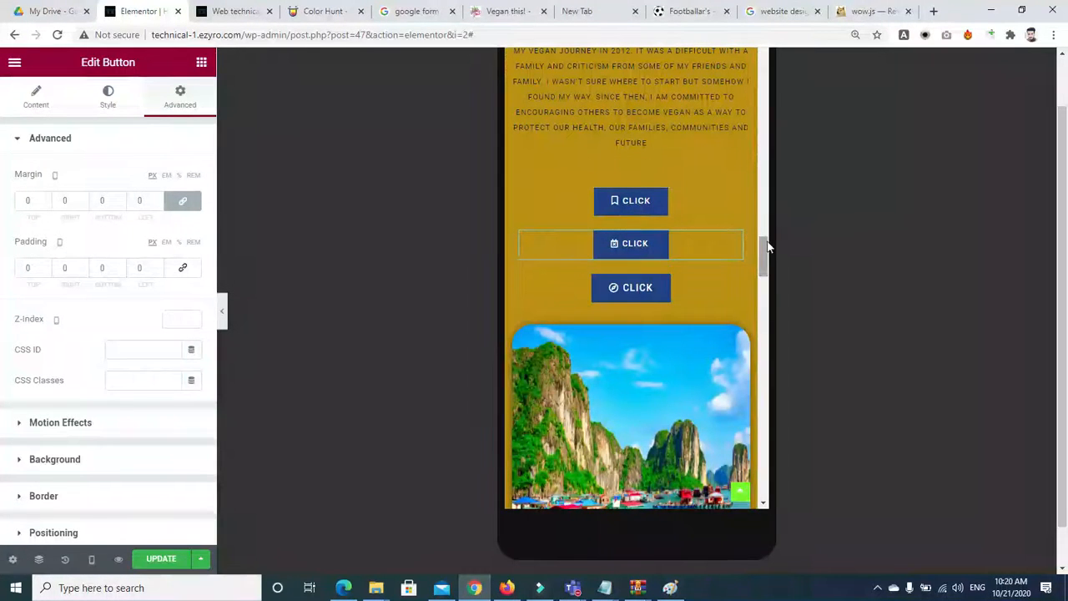
left_click(156, 558)
Check the Click button row in the desktop preview and return to the tablet preview.
left_click(91, 560)
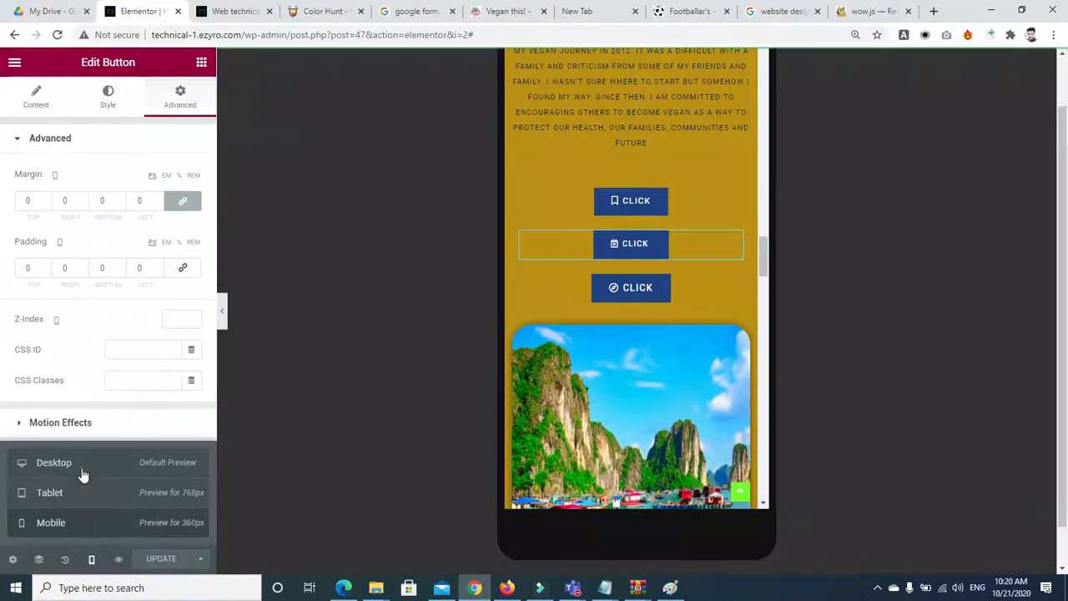
left_click(81, 464)
left_click_drag(1063, 449, 1064, 364)
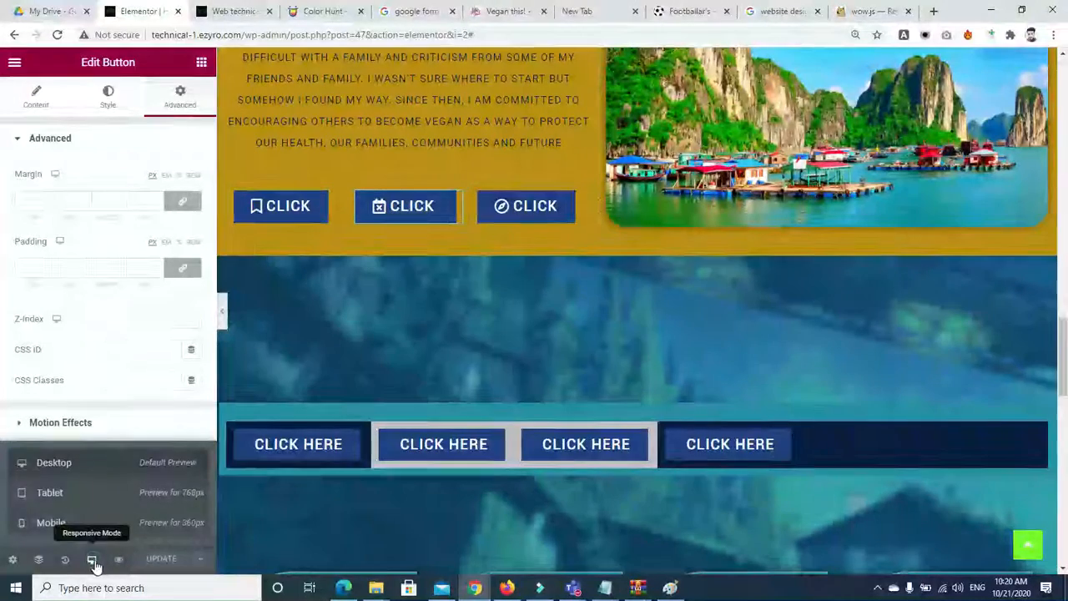
left_click(92, 560)
left_click(92, 560)
left_click(78, 496)
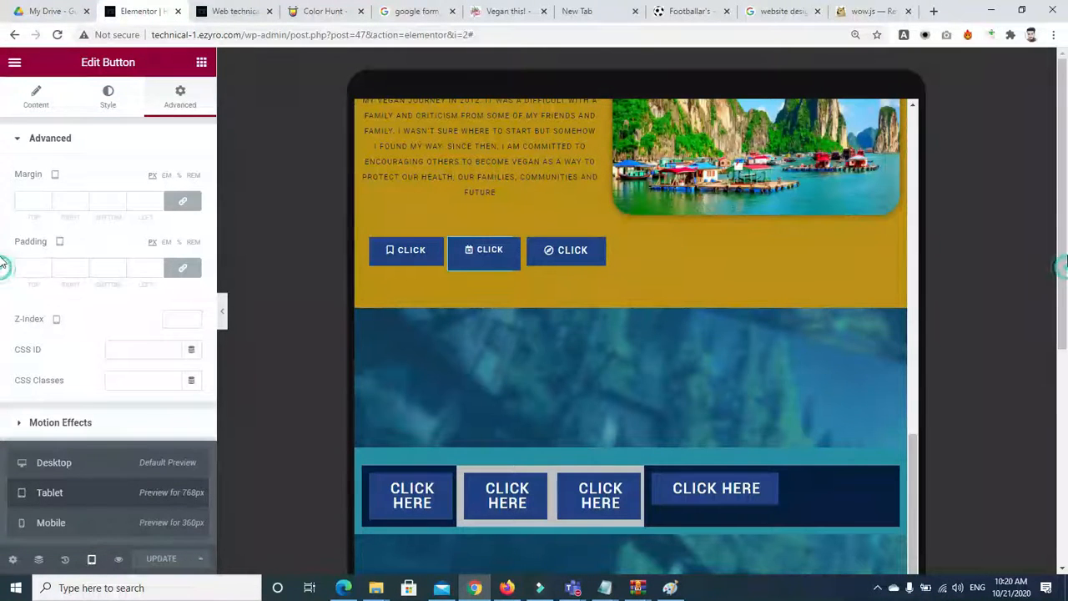
left_click(1066, 264)
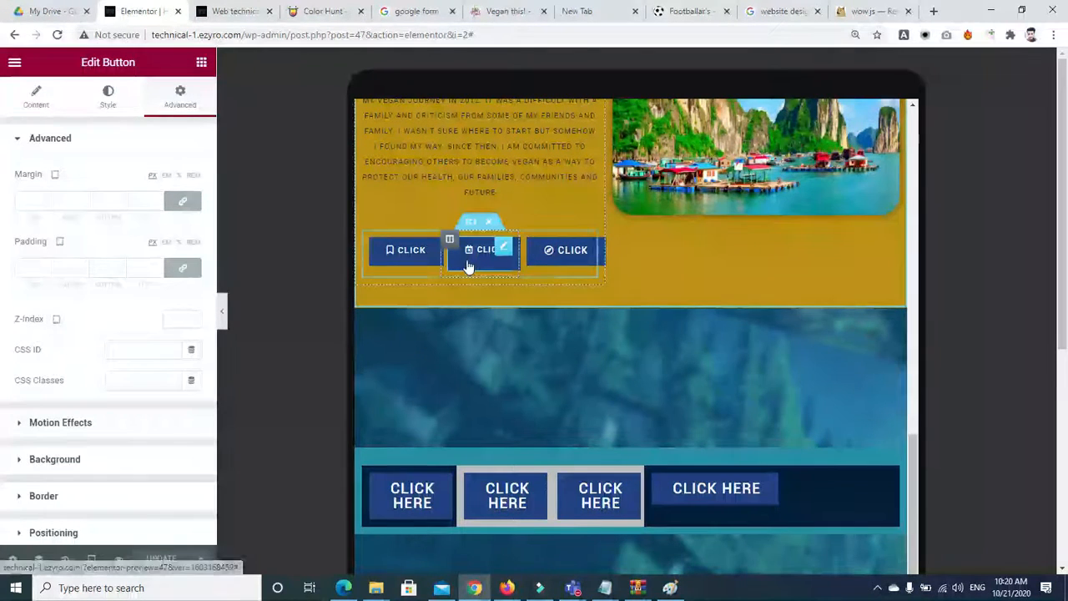
Try a 10 px typography size on the calendar-icon Click button for tablet and open its column's settings.
left_click(108, 97)
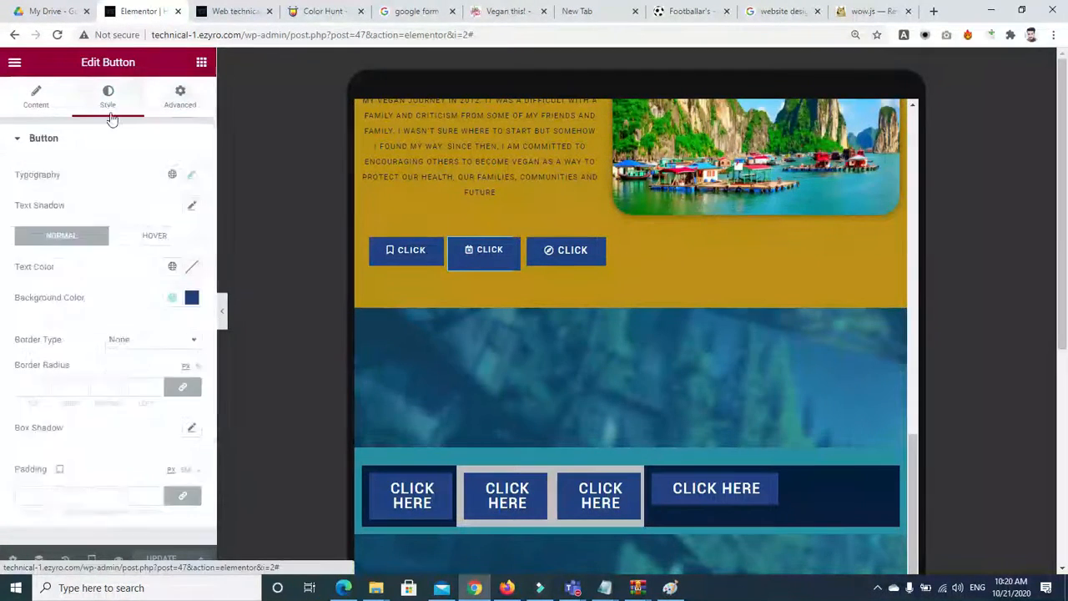
left_click(180, 97)
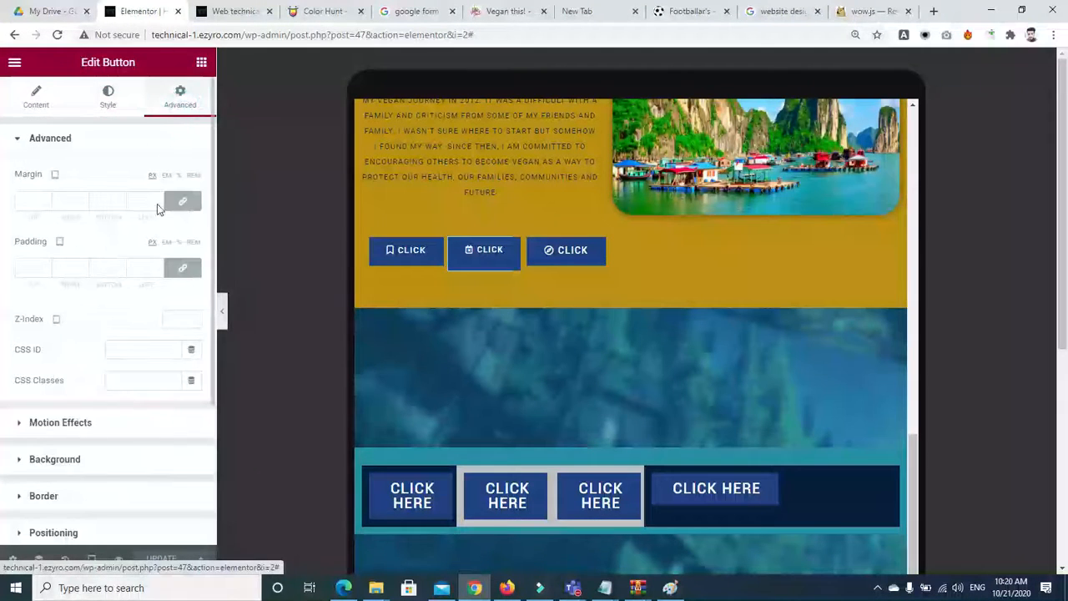
left_click(107, 94)
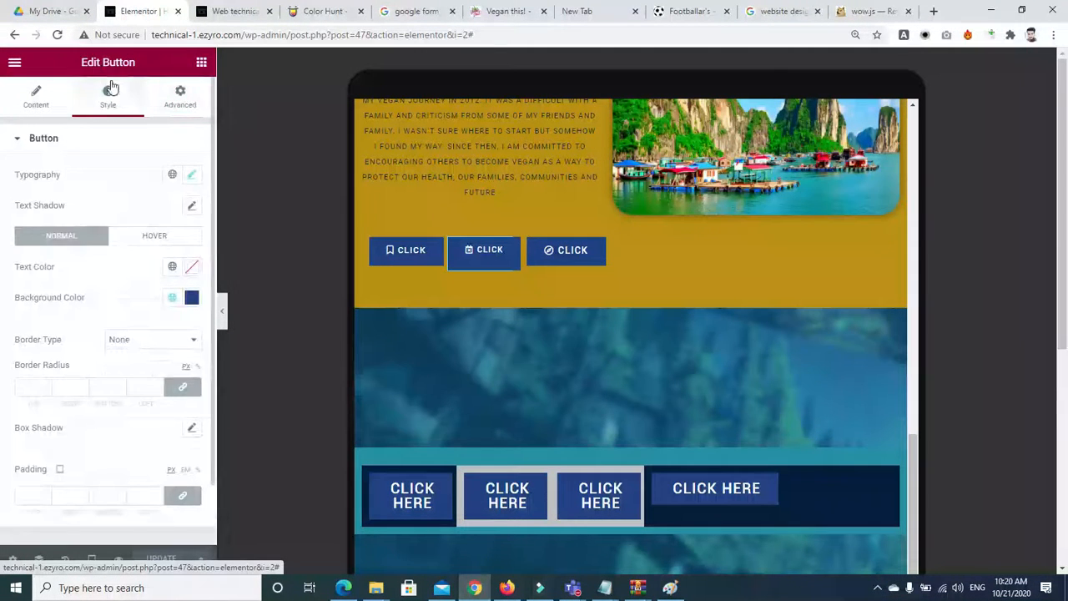
left_click(191, 177)
left_click_drag(31, 304, 30, 306)
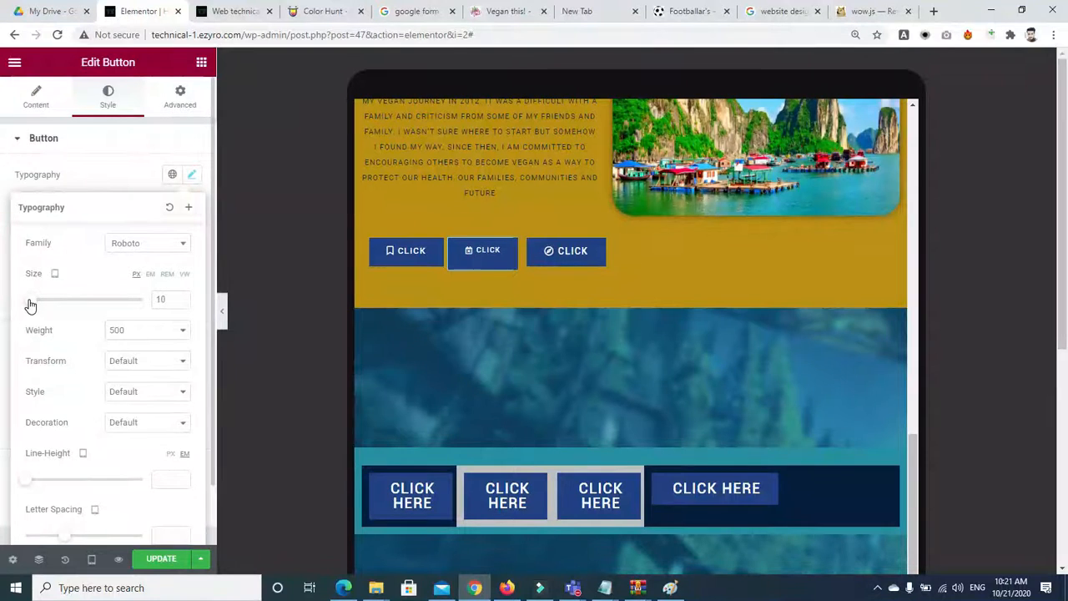
left_click(488, 264)
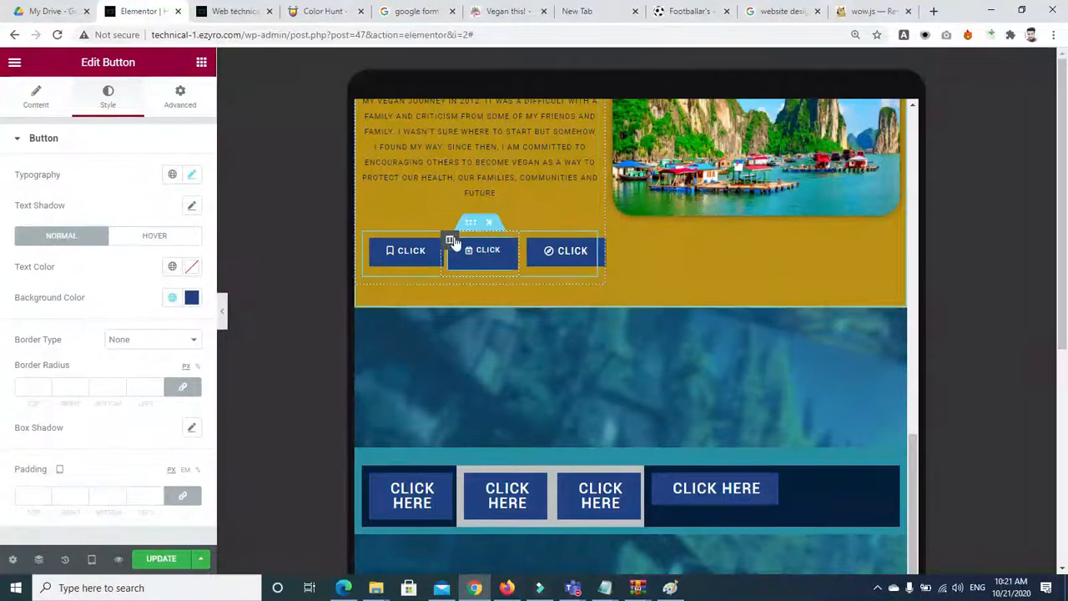
left_click(452, 242)
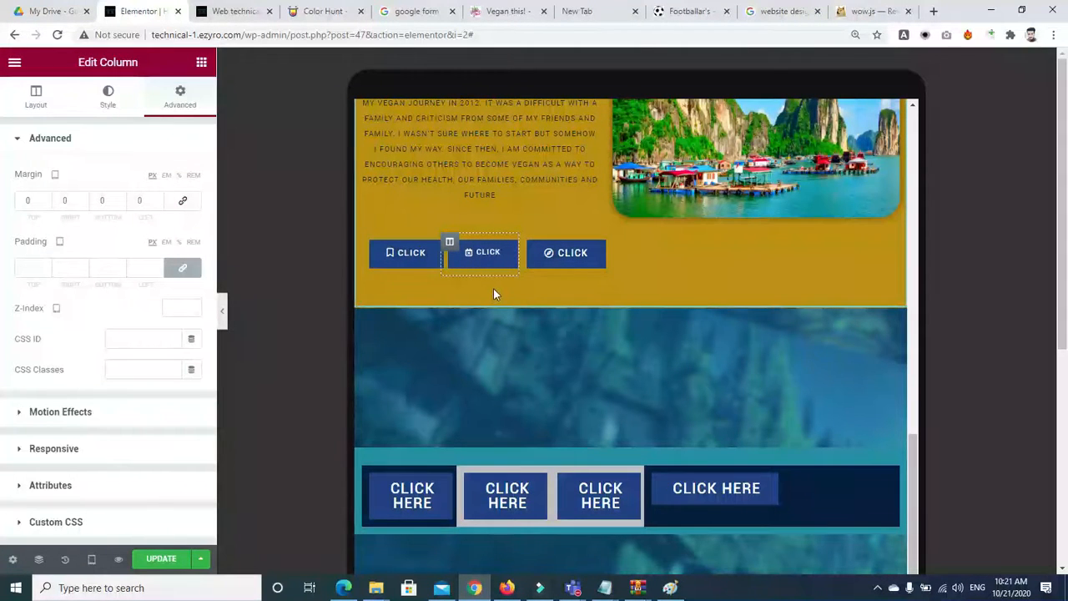
Enlarge the calendar-icon Click button's tablet typography until it matches the bookmark-icon button, and save the page.
left_click(484, 266)
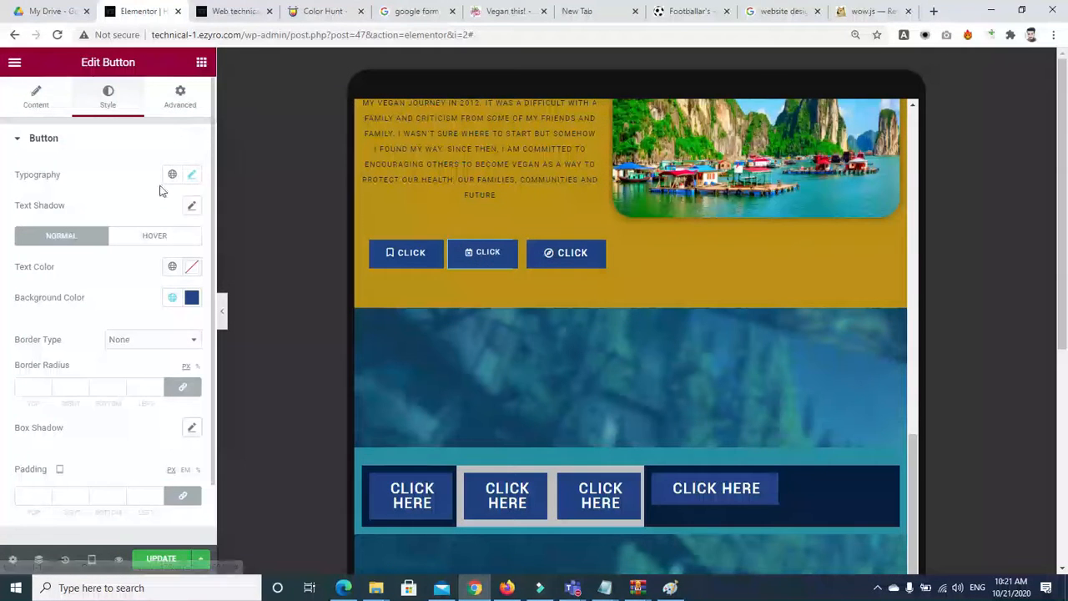
left_click(191, 175)
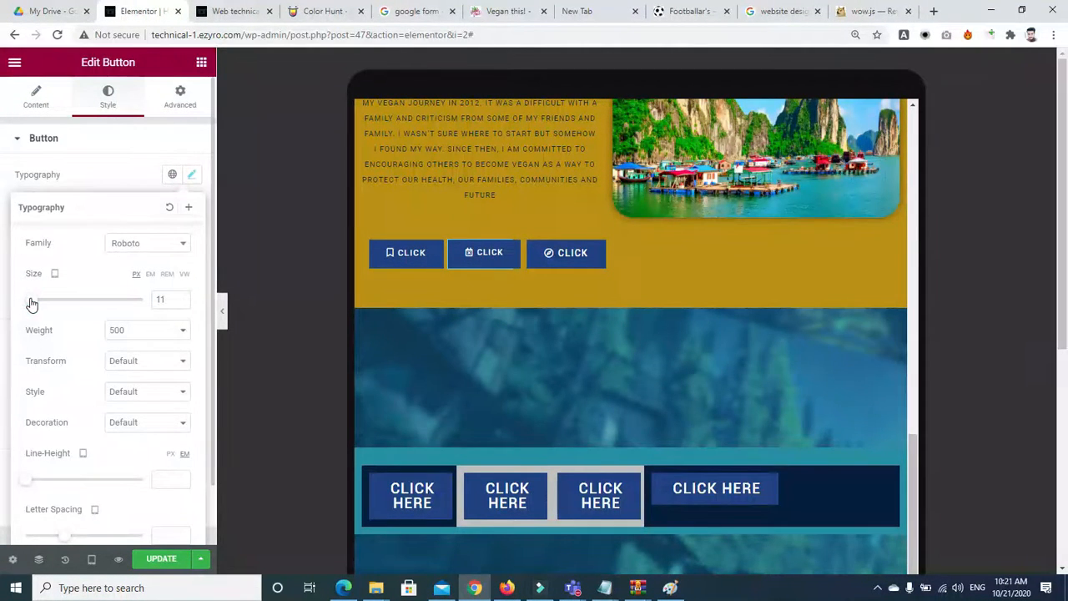
left_click(150, 568)
Compare the Click button row across the mobile, tablet and desktop previews.
left_click(91, 559)
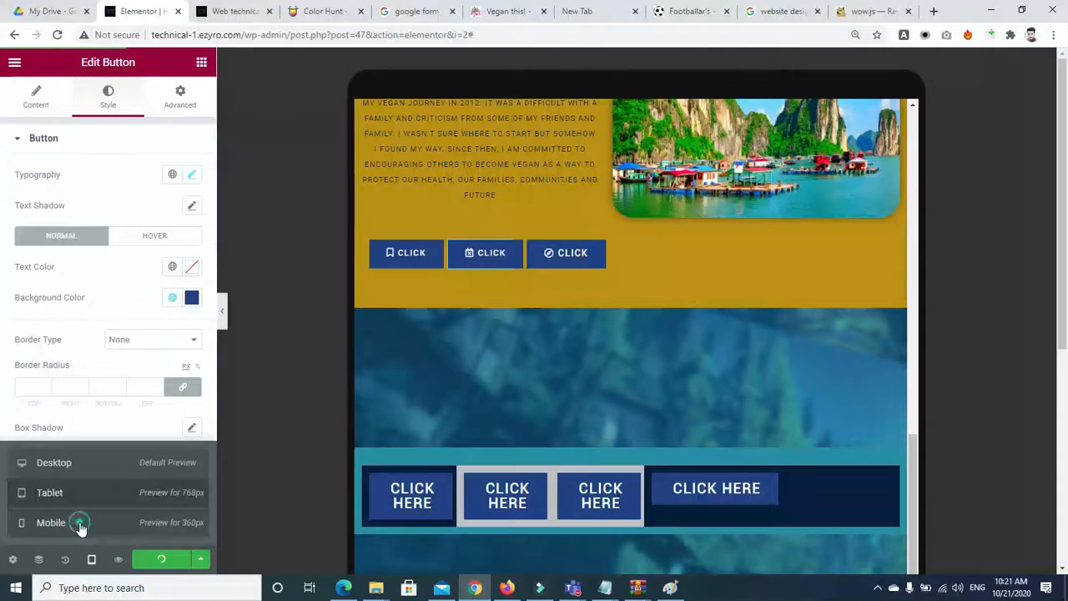
left_click(80, 524)
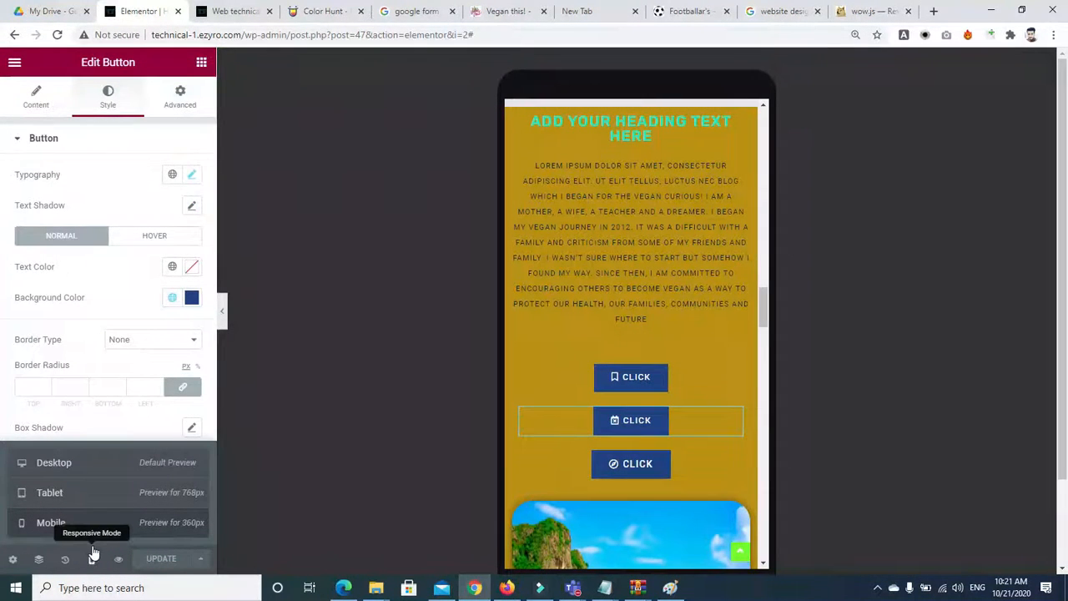
left_click(94, 562)
left_click(90, 561)
left_click(75, 505)
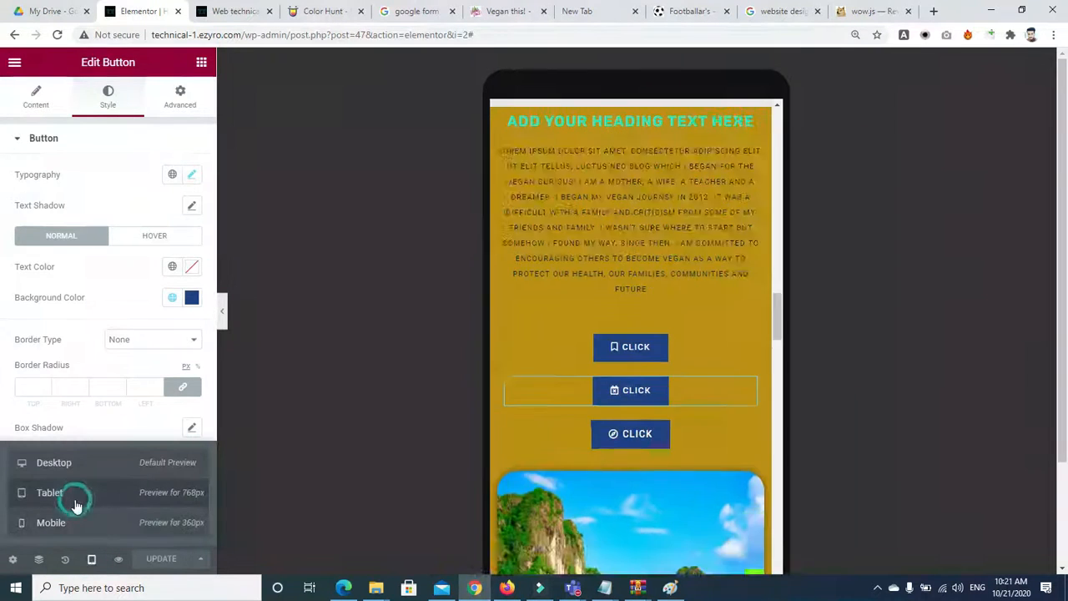
left_click(95, 560)
left_click(92, 563)
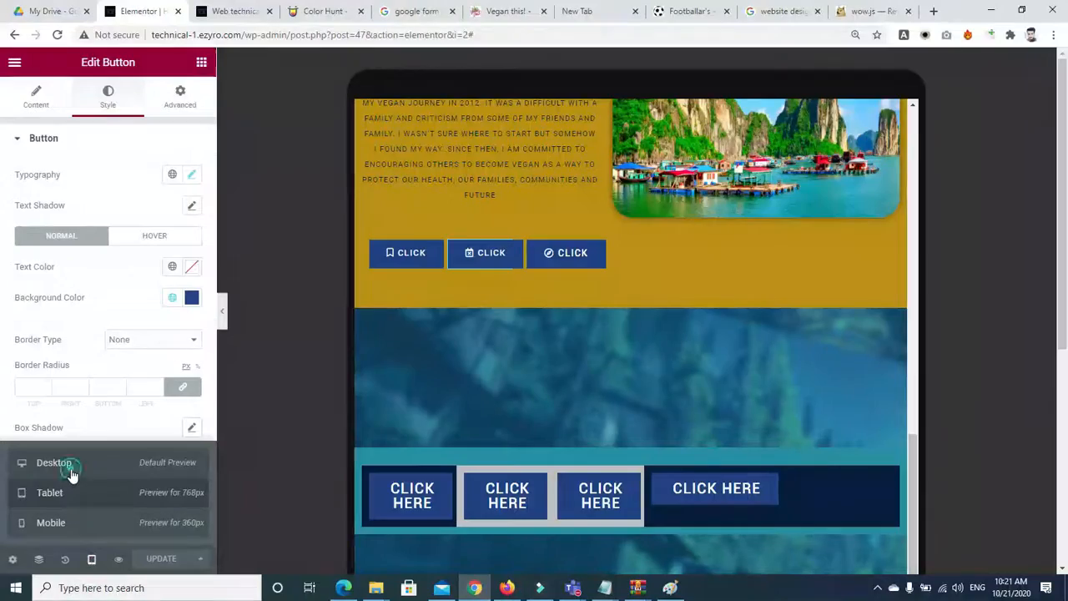
left_click(72, 472)
left_click_drag(1066, 352, 1066, 534)
Open the live home page, emulate it as an iPhone 6/7/8 in the developer tools, reload it and turn off element inspection.
left_click(233, 11)
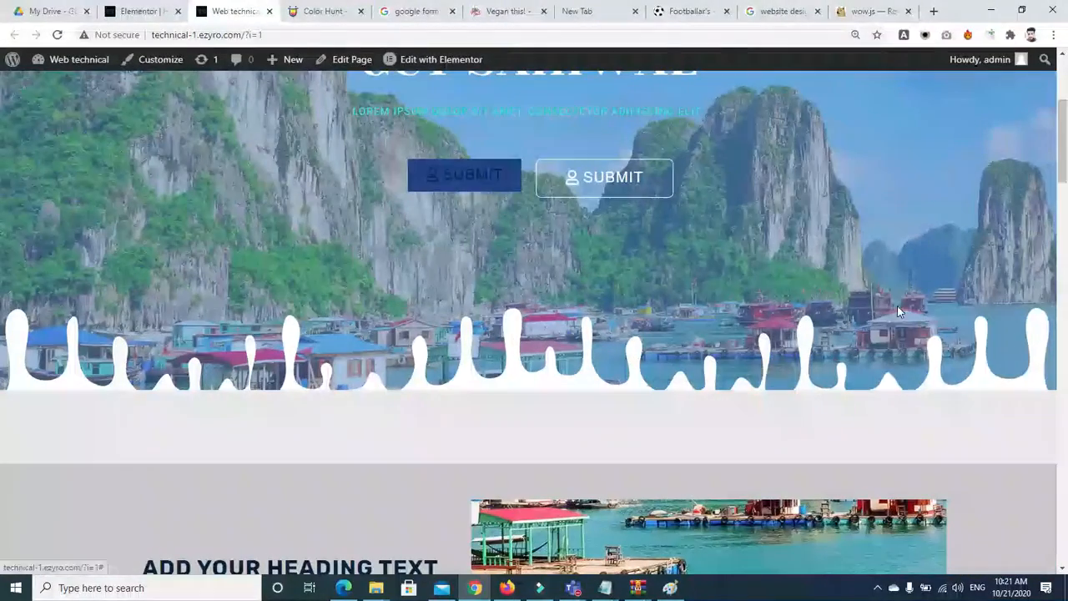
left_click_drag(1067, 150, 1067, 501)
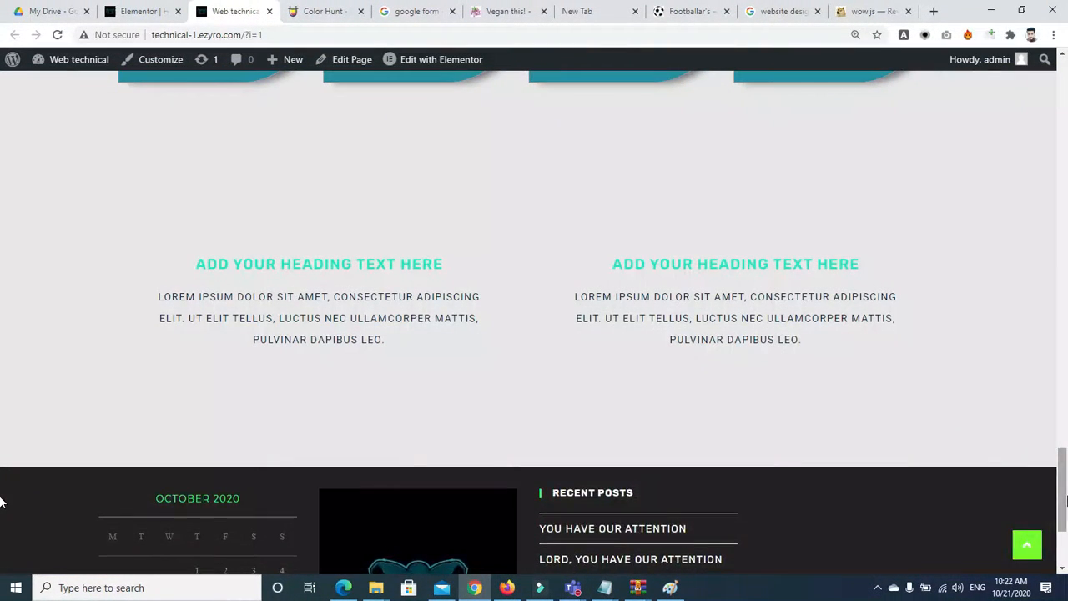
key("ctrl+shift+i")
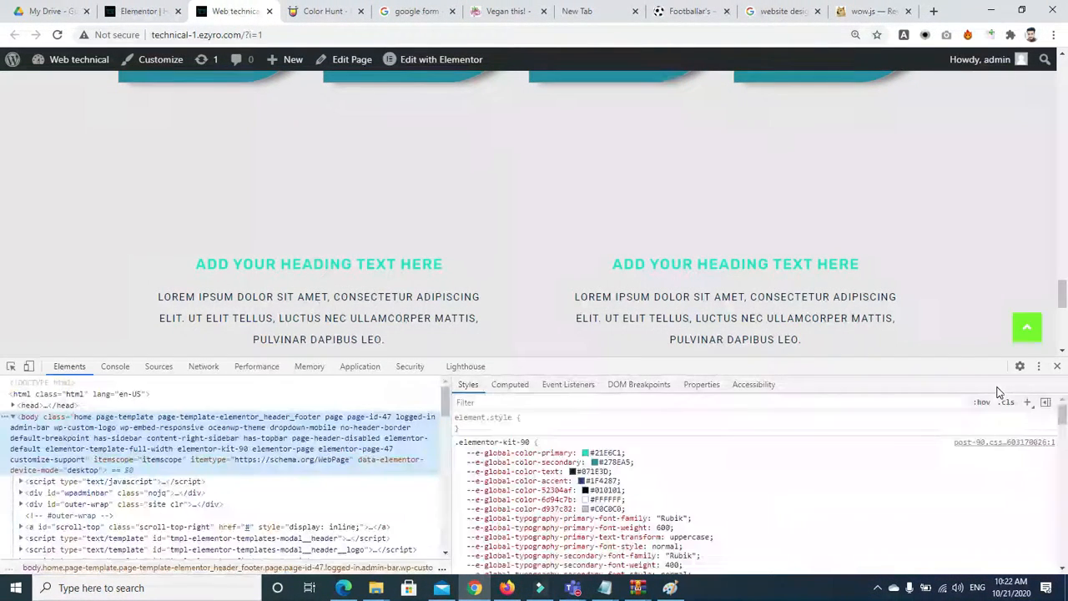
left_click(29, 367)
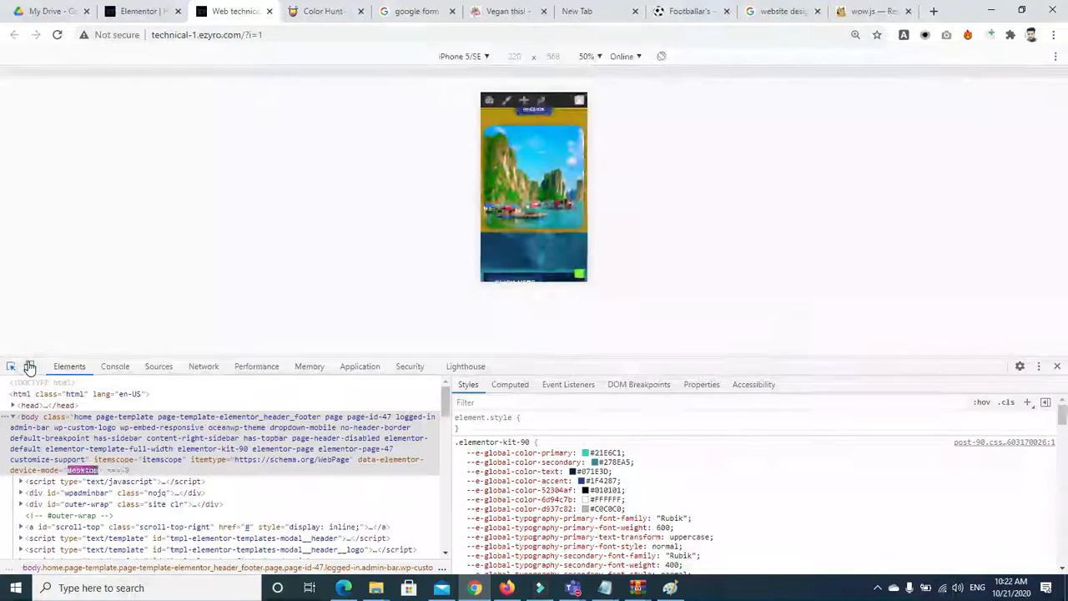
left_click(457, 59)
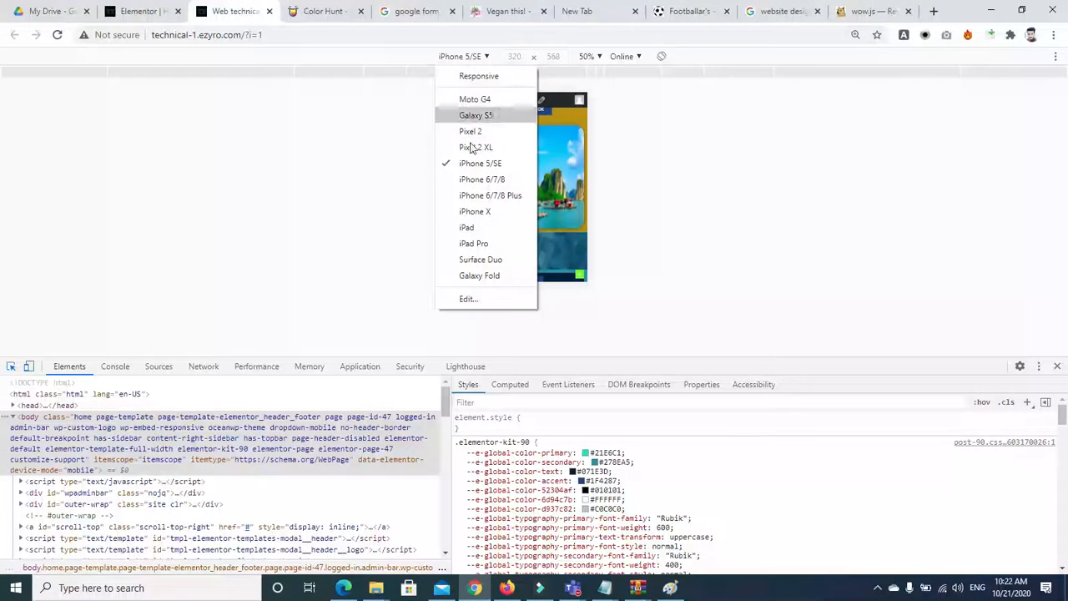
left_click(477, 178)
left_click(56, 35)
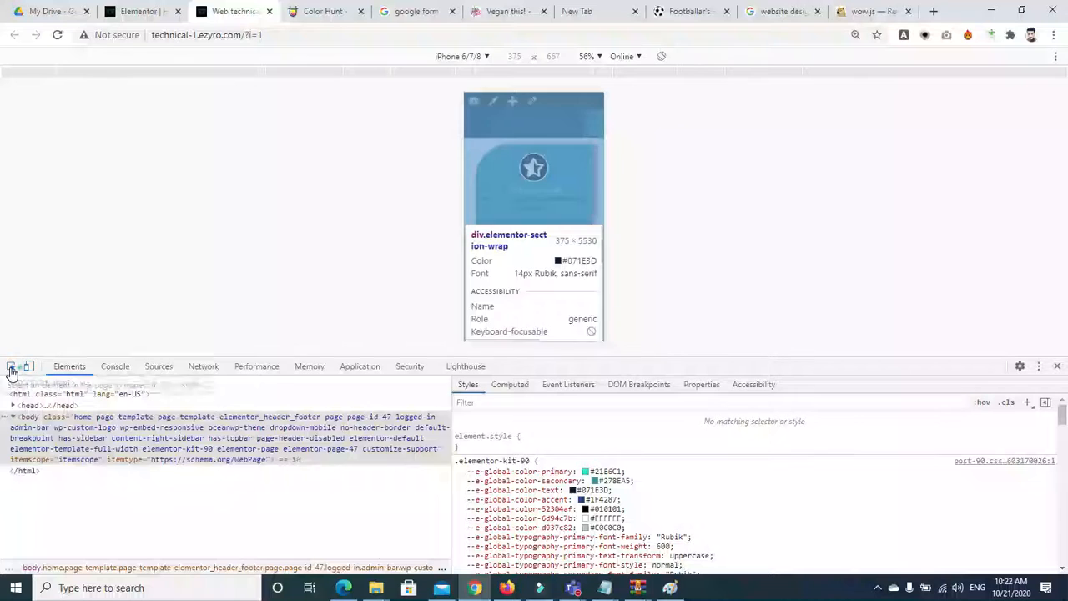
left_click(405, 141)
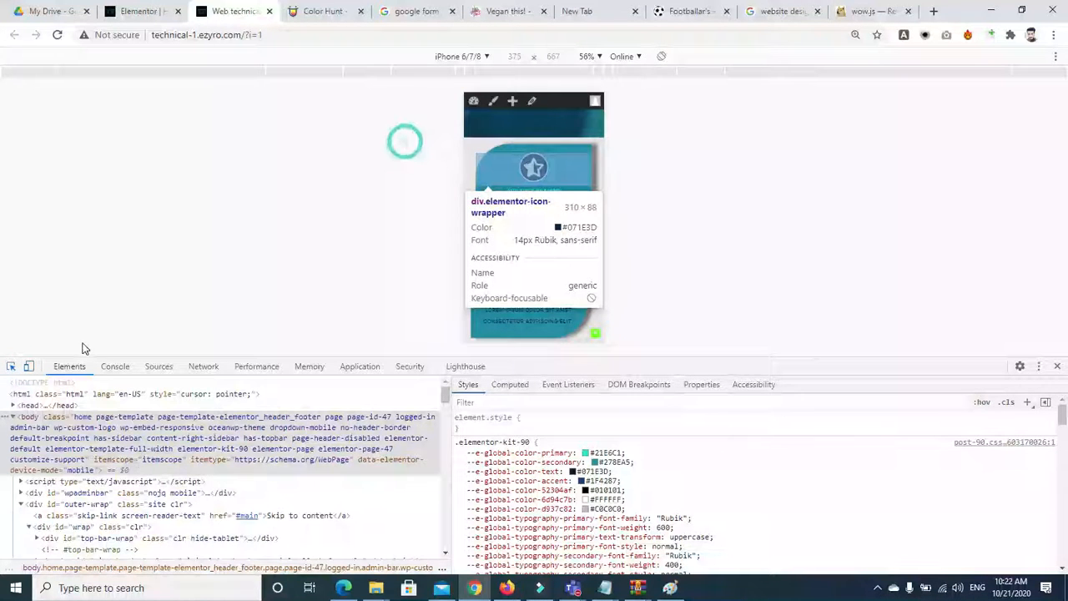
left_click(9, 366)
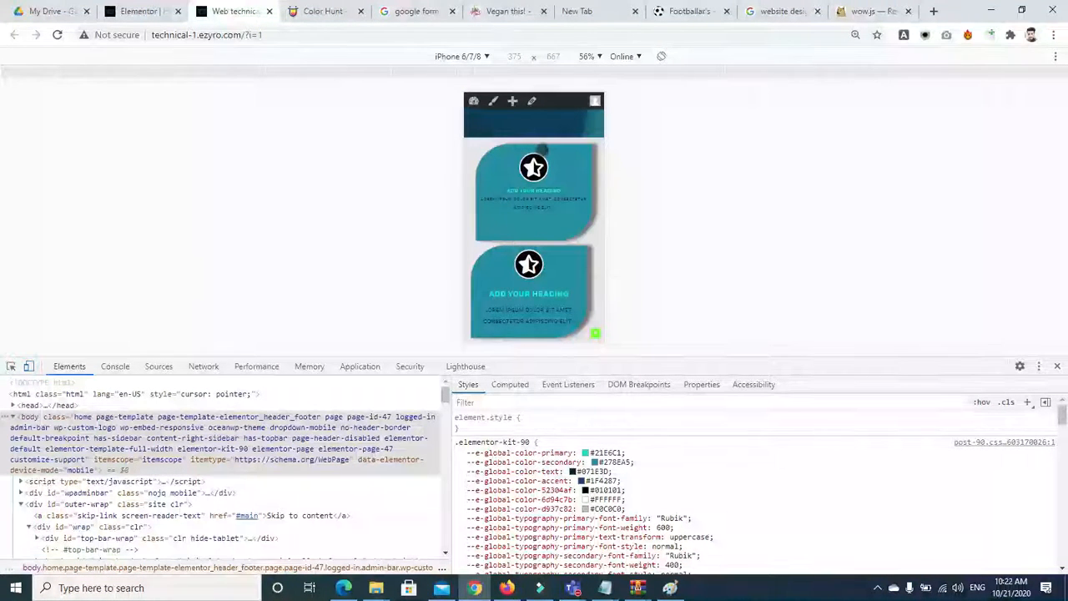
Examine the live page's iPhone layout from the header down through the text sections and buttons to the icon cards.
scroll(542, 148, "up", 10)
scroll(526, 187, "up", 10)
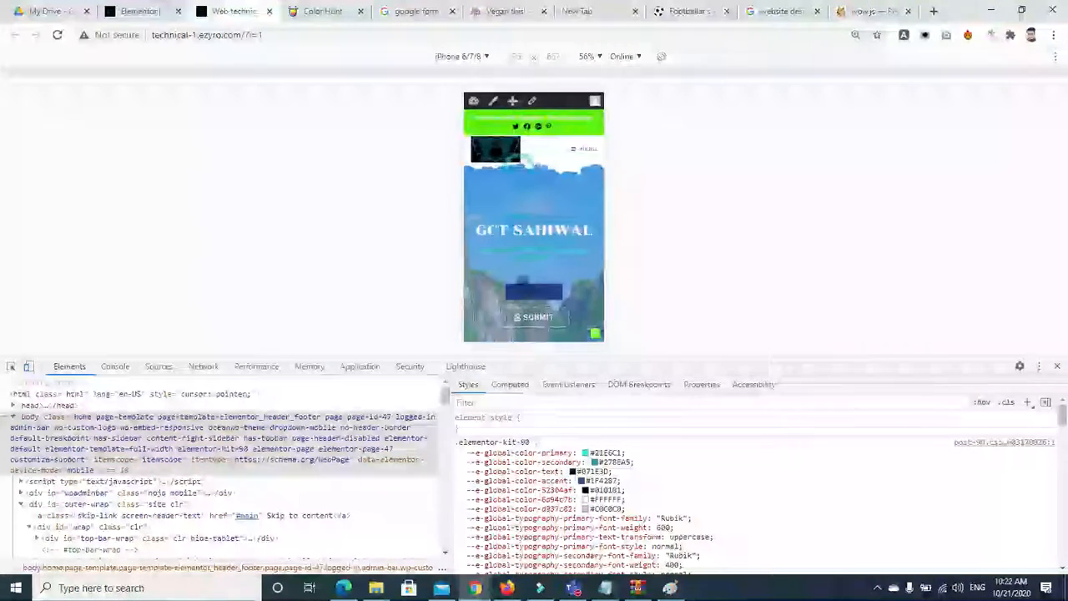
scroll(523, 268, "down", 5)
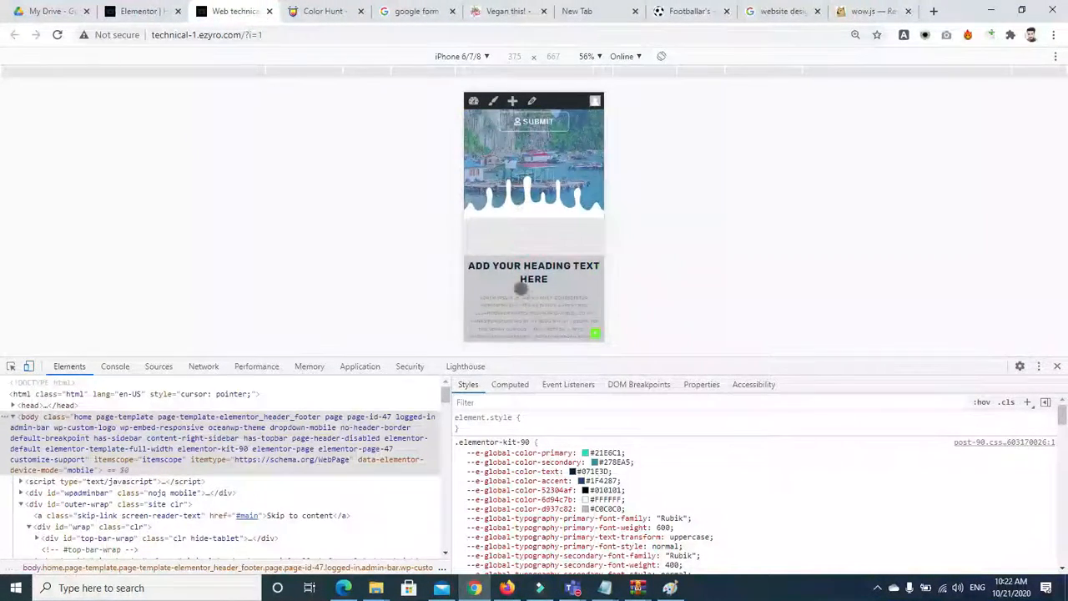
scroll(526, 261, "down", 5)
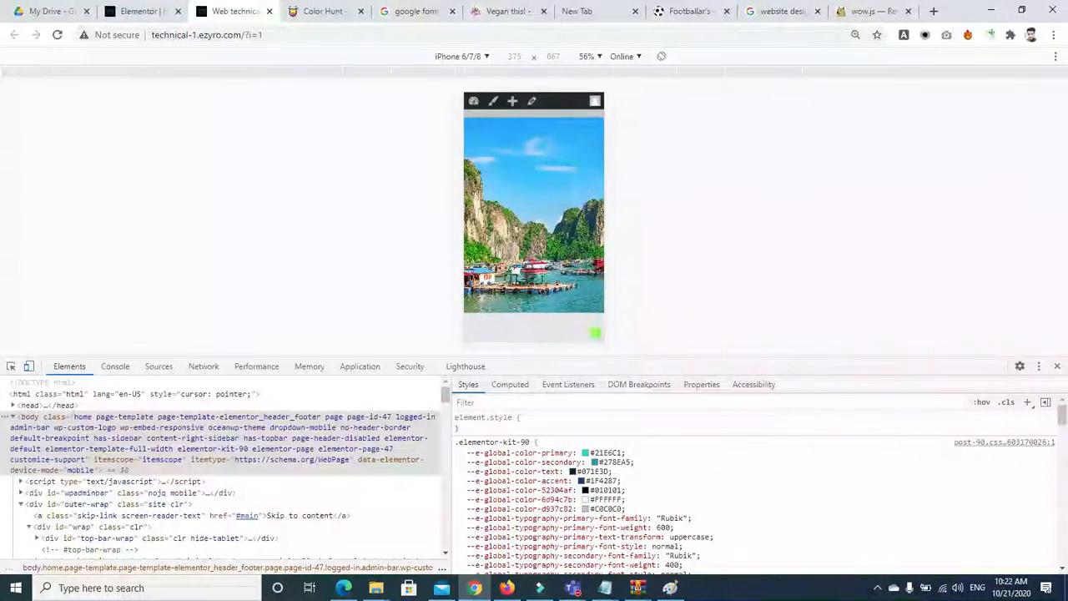
scroll(532, 304, "down", 5)
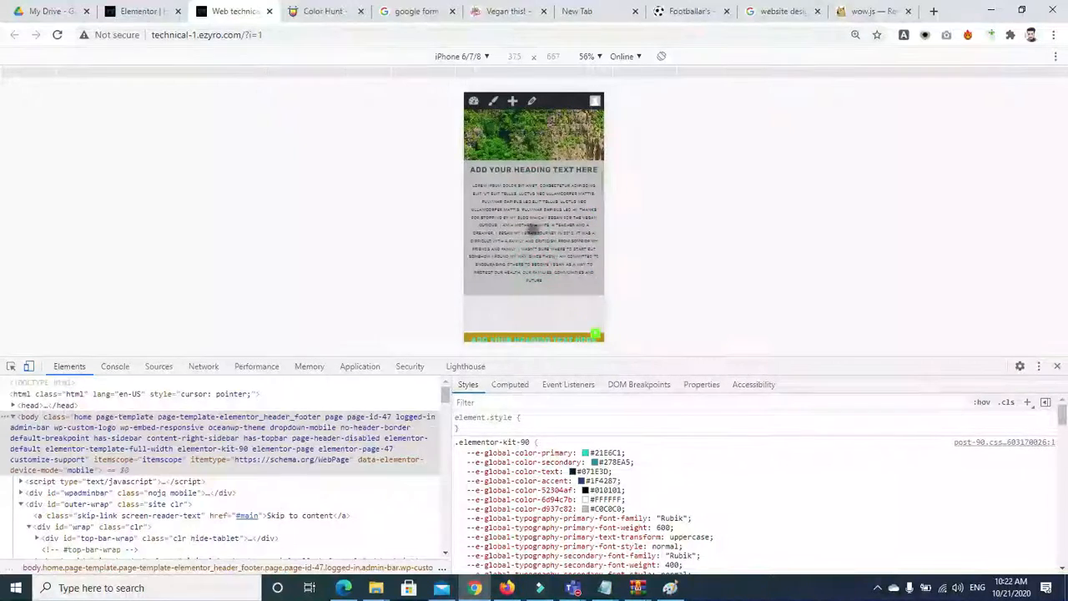
scroll(535, 298, "down", 5)
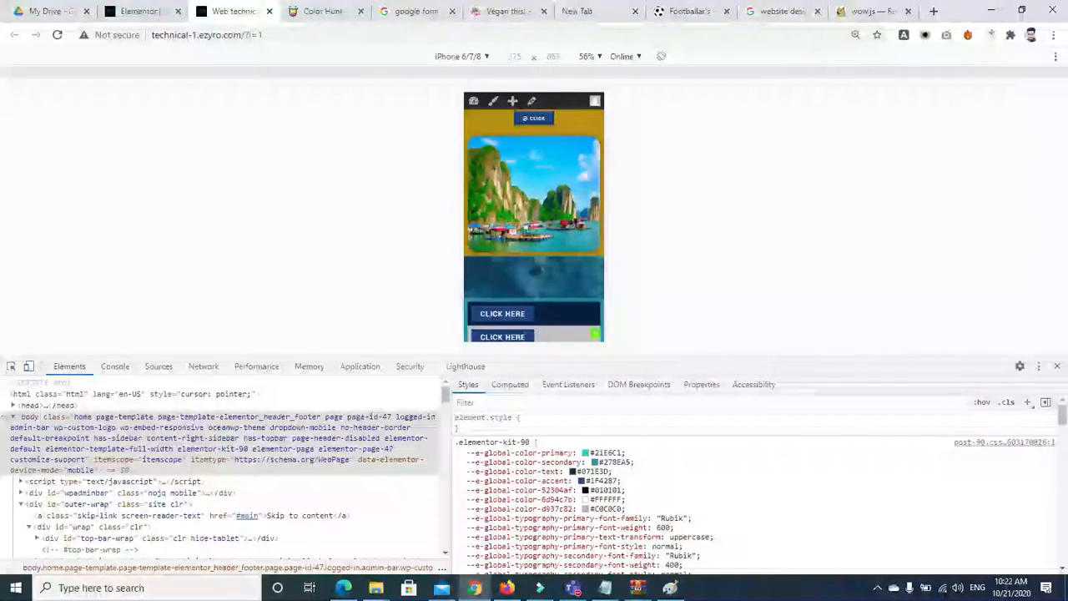
scroll(534, 251, "down", 3)
scroll(534, 249, "down", 5)
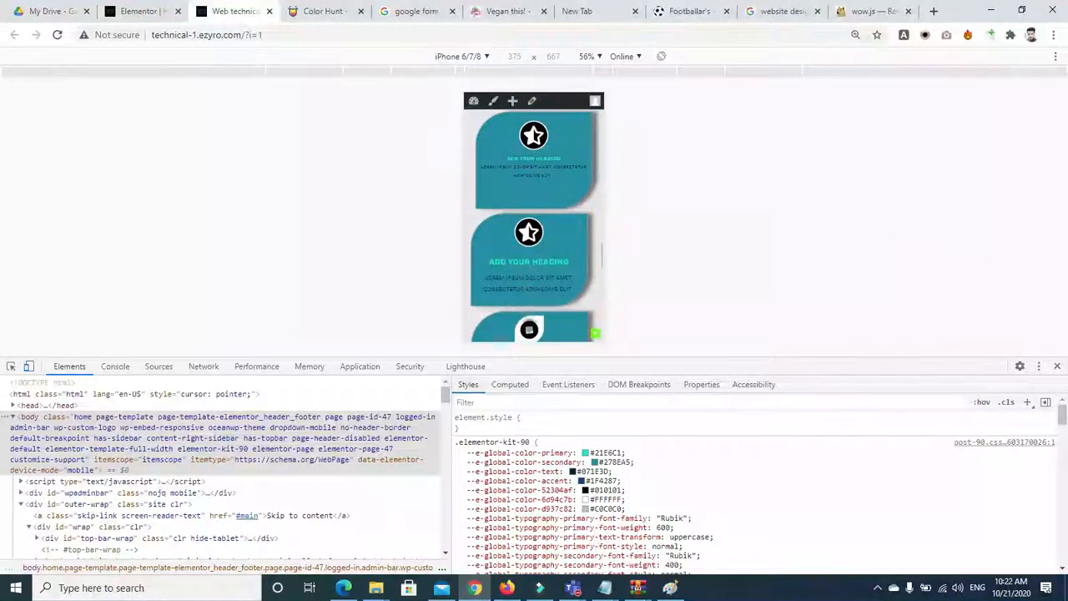
Examine the rest of the live page's iPhone layout, from the remaining icon cards to the footer calendar and logo.
scroll(520, 312, "down", 6)
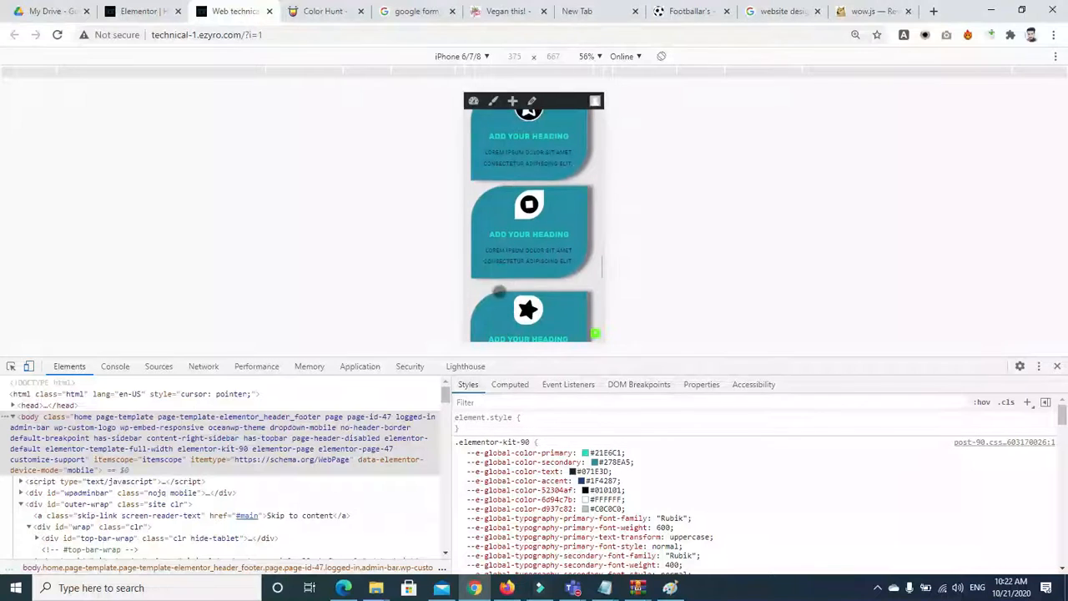
scroll(507, 163, "up", 10)
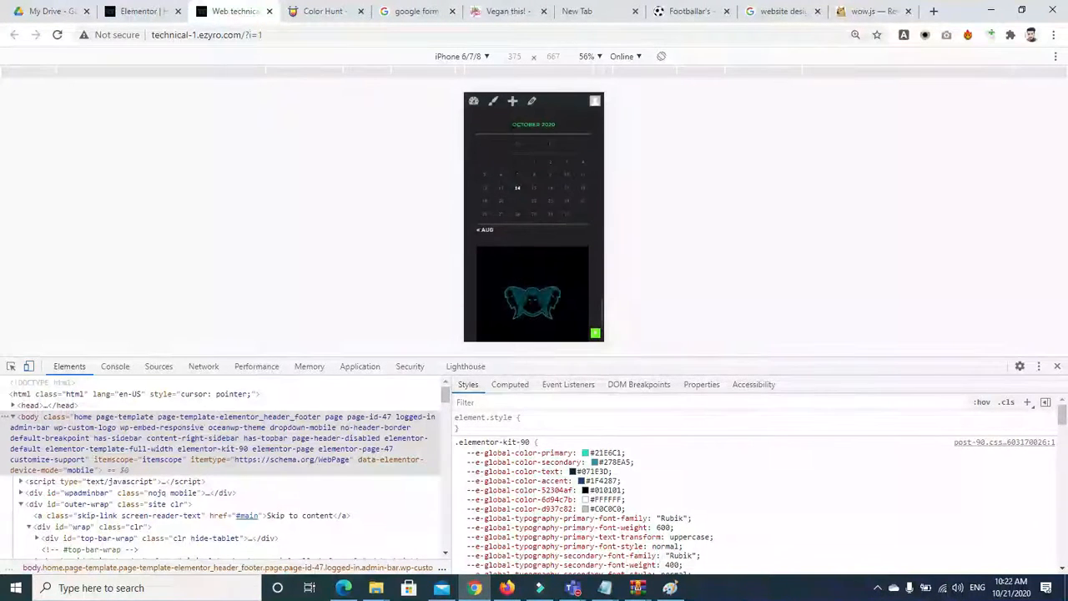
scroll(512, 147, "down", 2)
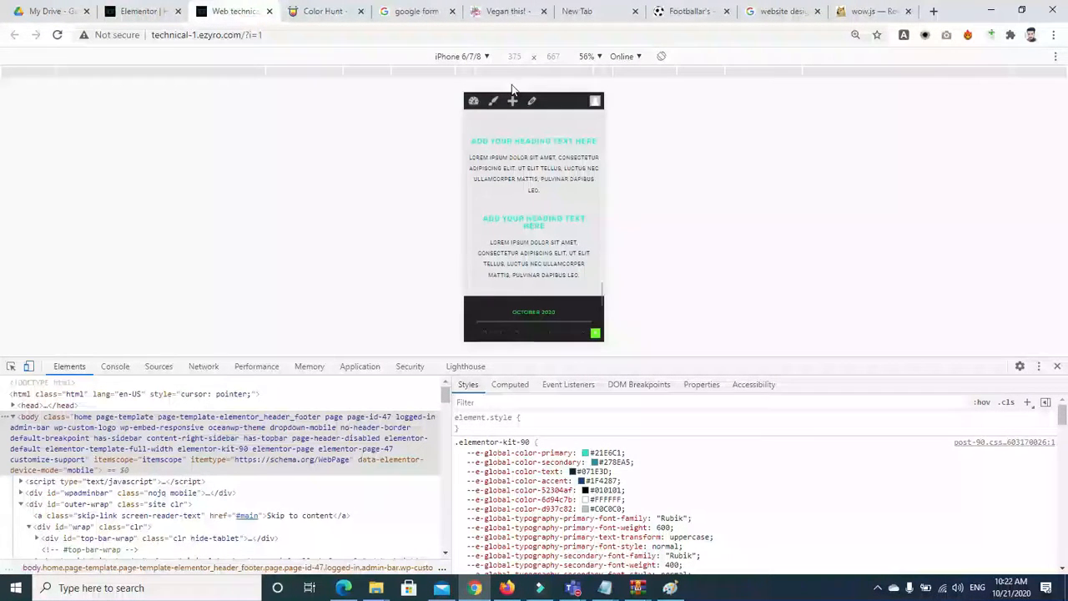
Emulate the live page as a Galaxy S5 and review its layout from the lower text blocks back up to the header.
left_click(466, 56)
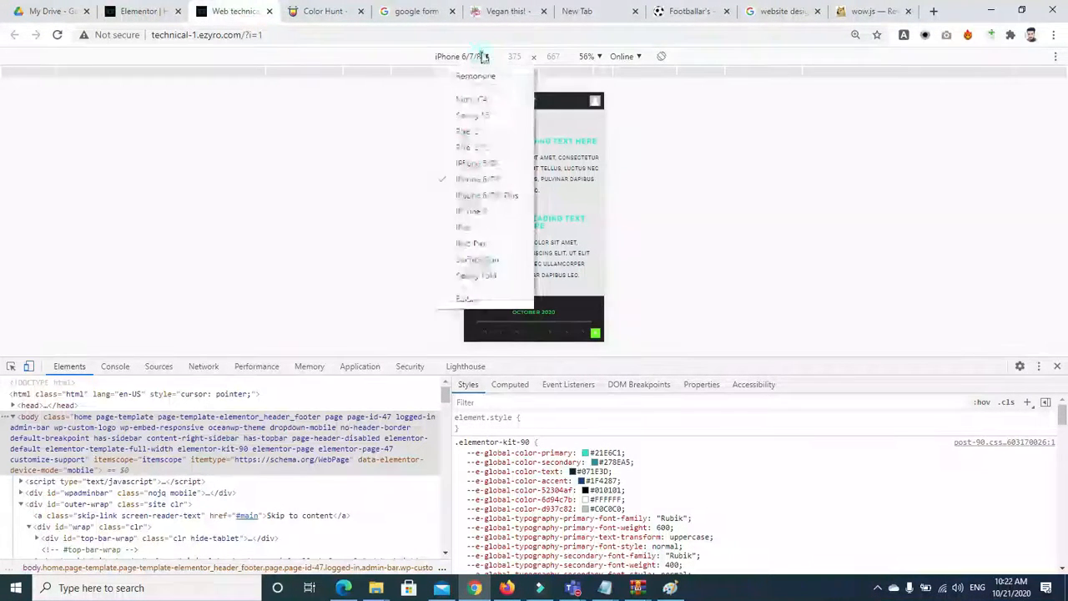
left_click(470, 118)
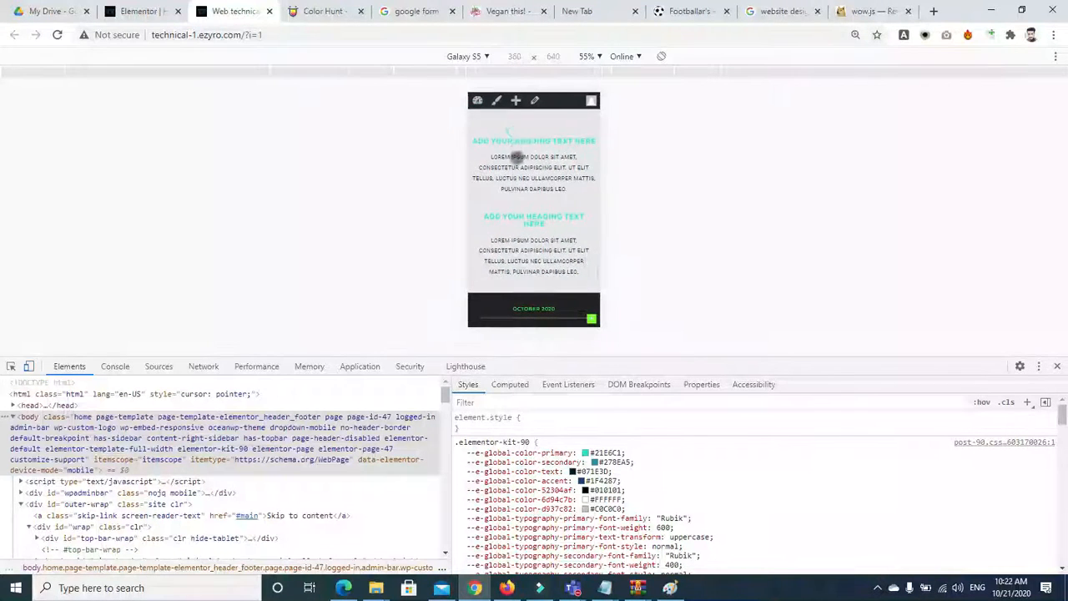
left_click_drag(517, 157, 520, 365)
left_click_drag(520, 175, 508, 469)
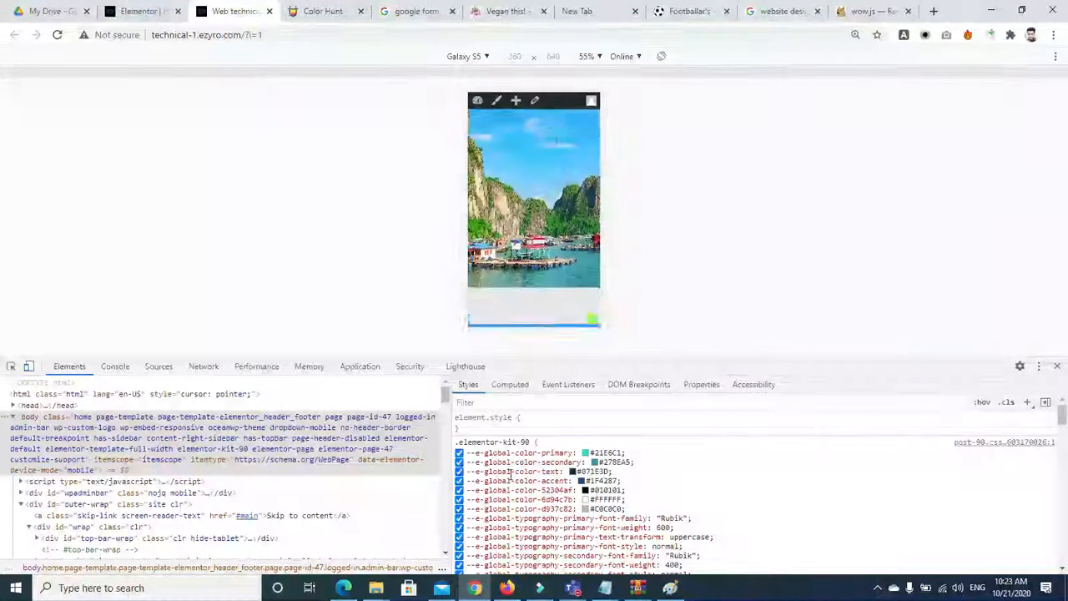
left_click_drag(546, 165, 517, 468)
Emulate the live page as an iPad Pro and examine its sections, Click Here buttons, icon cards and footer.
left_click(476, 57)
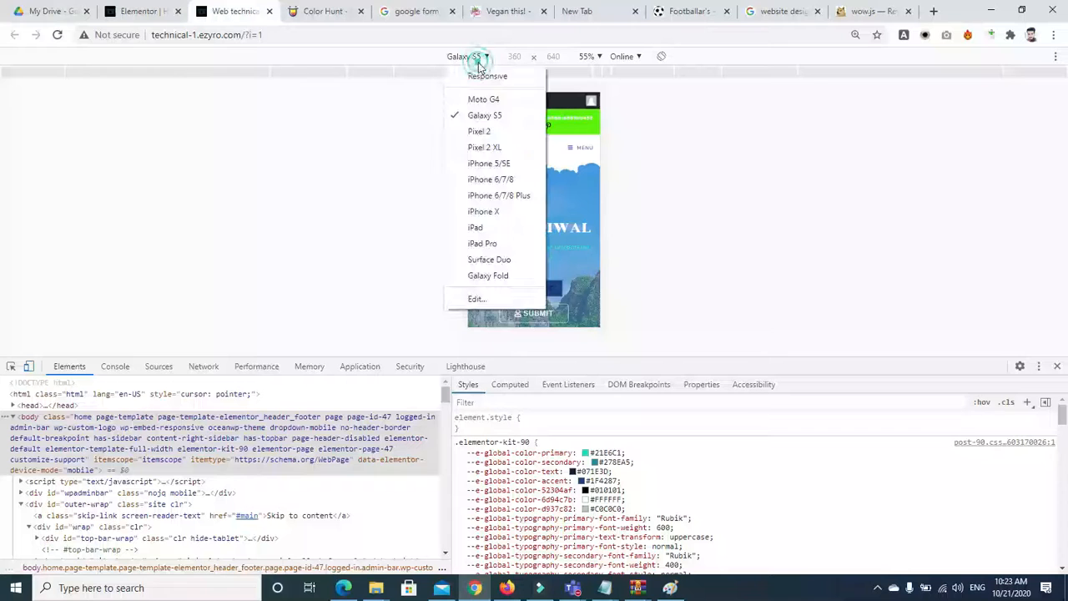
left_click(481, 243)
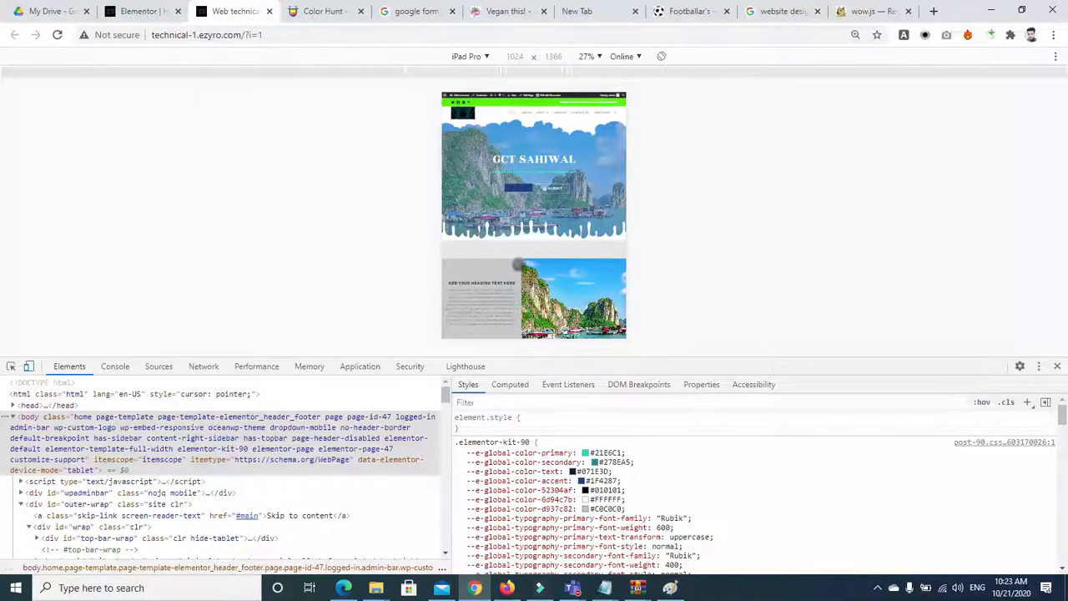
scroll(518, 265, "down", 10)
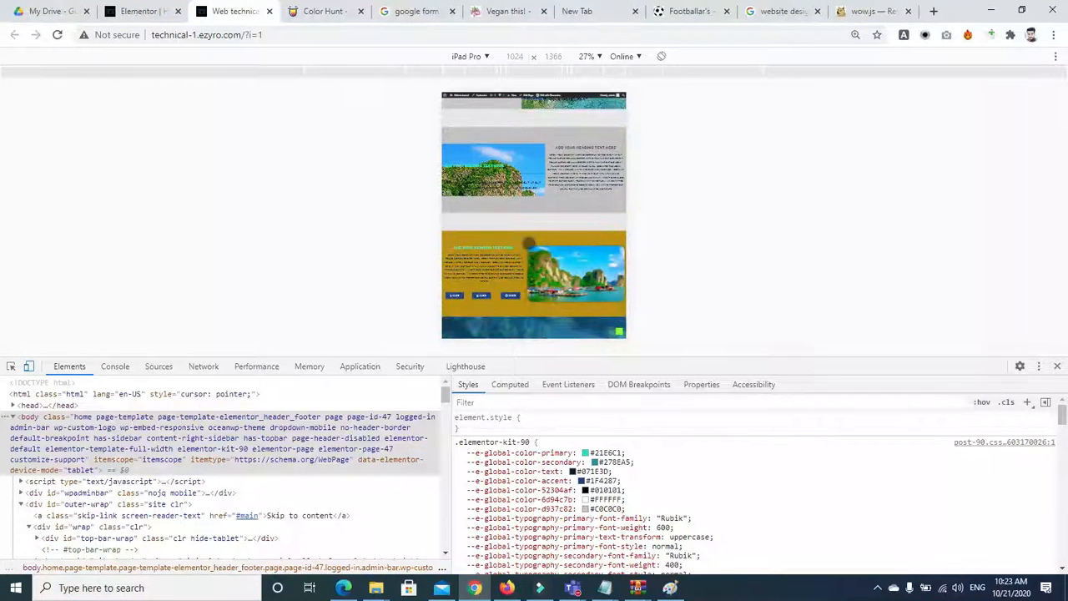
scroll(528, 255, "down", 3)
scroll(528, 292, "down", 3)
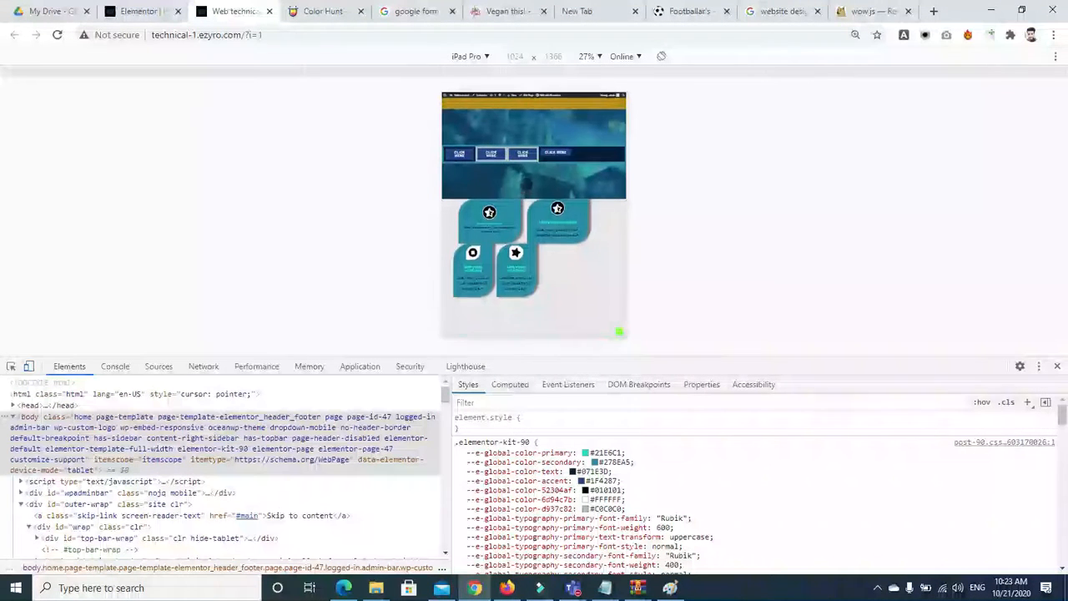
scroll(526, 313, "up", 5)
scroll(524, 322, "down", 3)
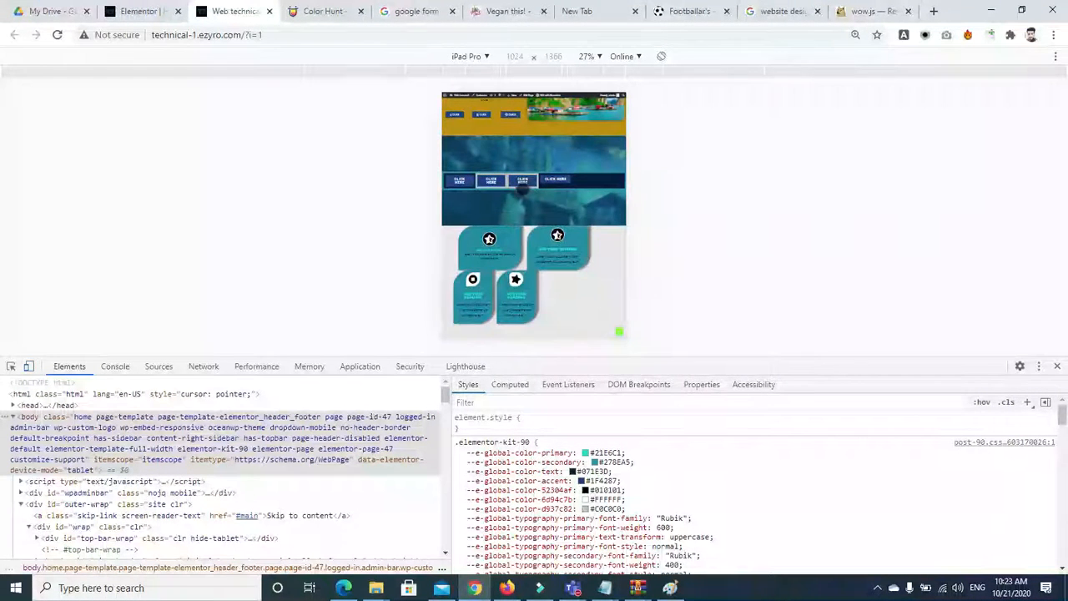
scroll(516, 288, "down", 3)
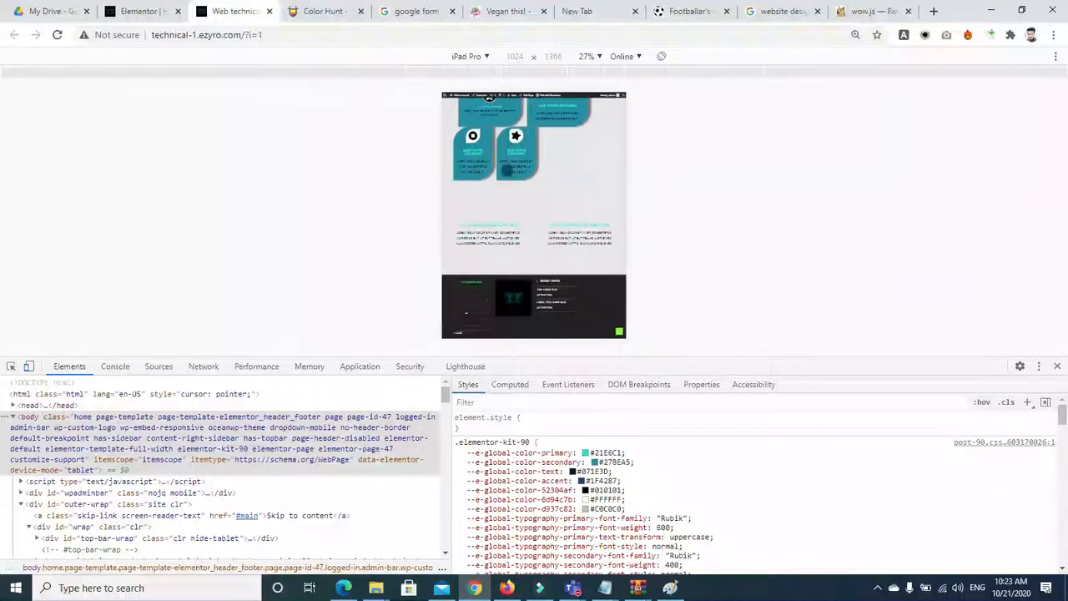
scroll(525, 258, "up", 5)
scroll(534, 217, "up", 5)
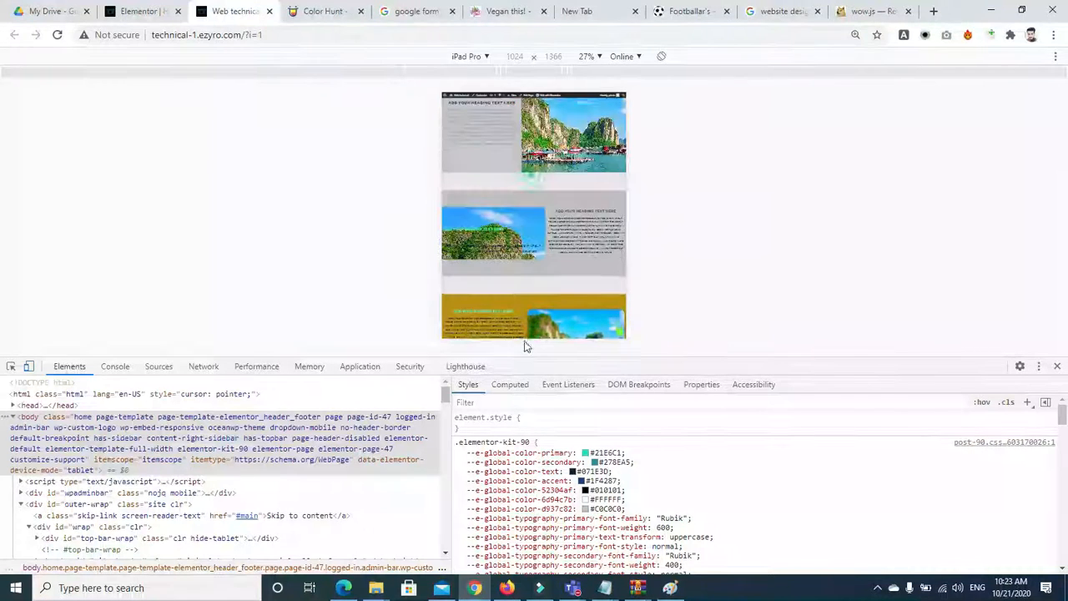
Emulate the live page as a Galaxy Fold and check its layout from the hero section down to the footer.
left_click(469, 56)
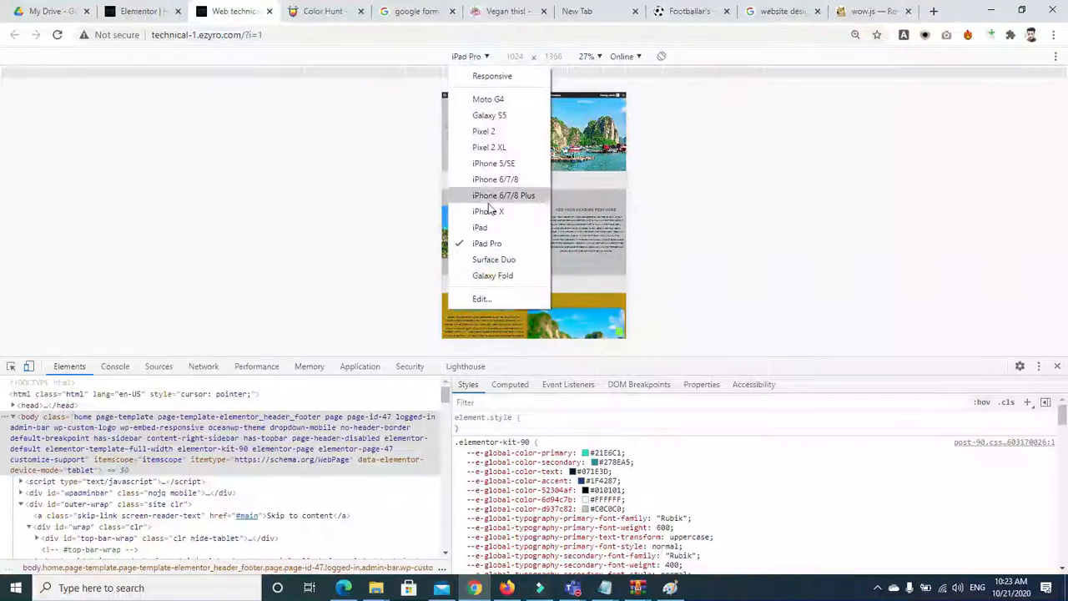
left_click(493, 277)
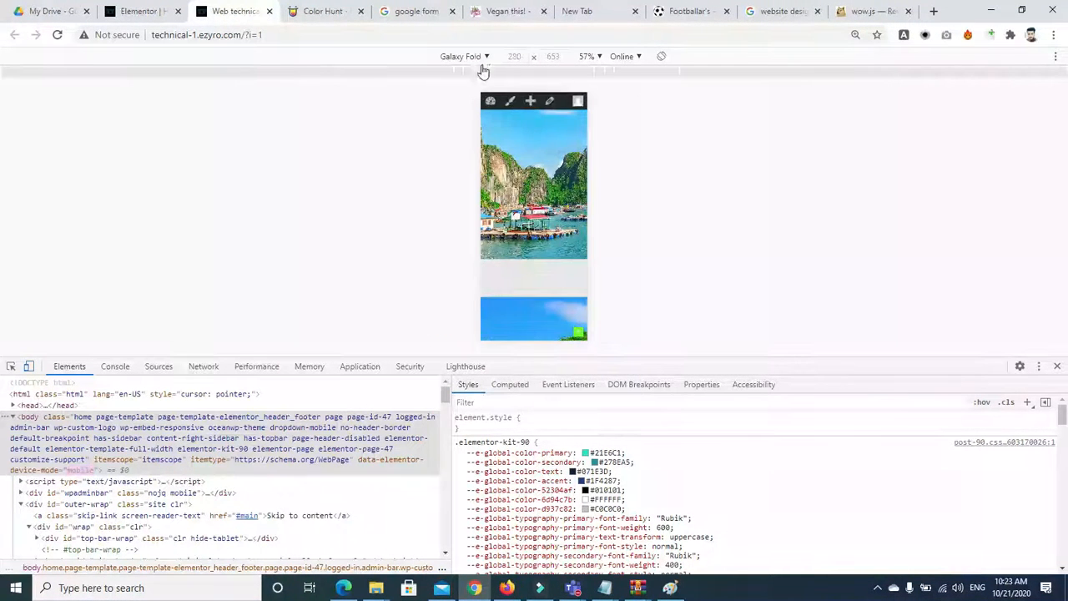
scroll(512, 196, "down", 10)
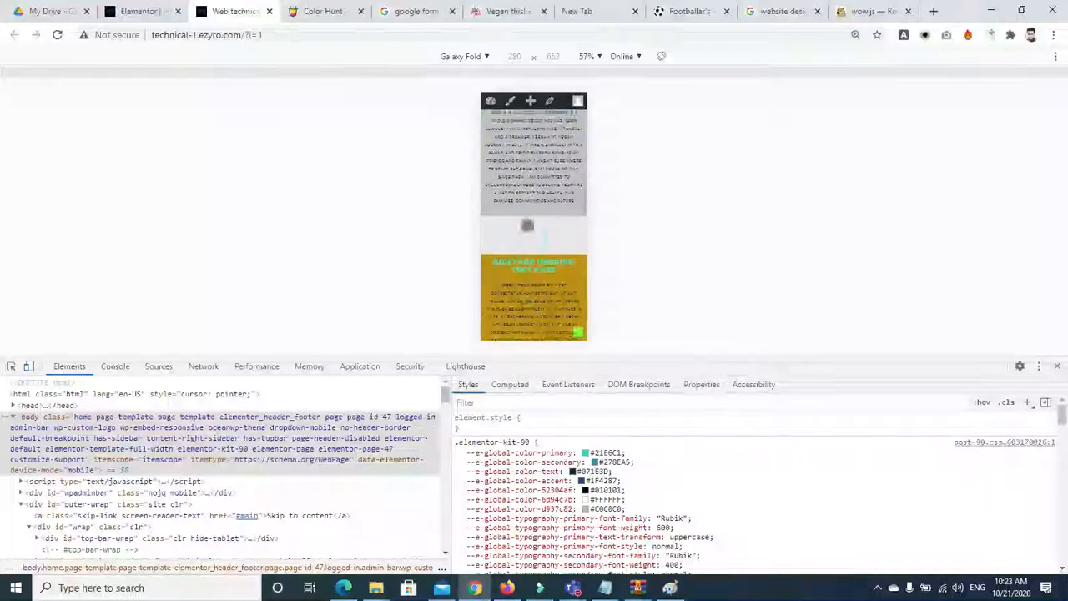
scroll(513, 201, "up", 10)
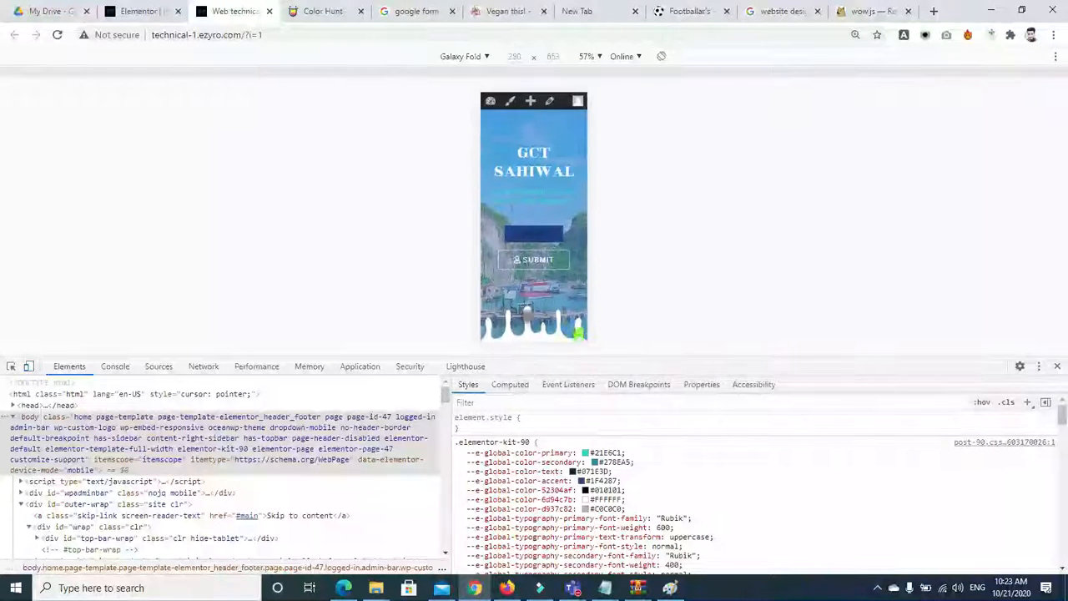
scroll(523, 245, "down", 10)
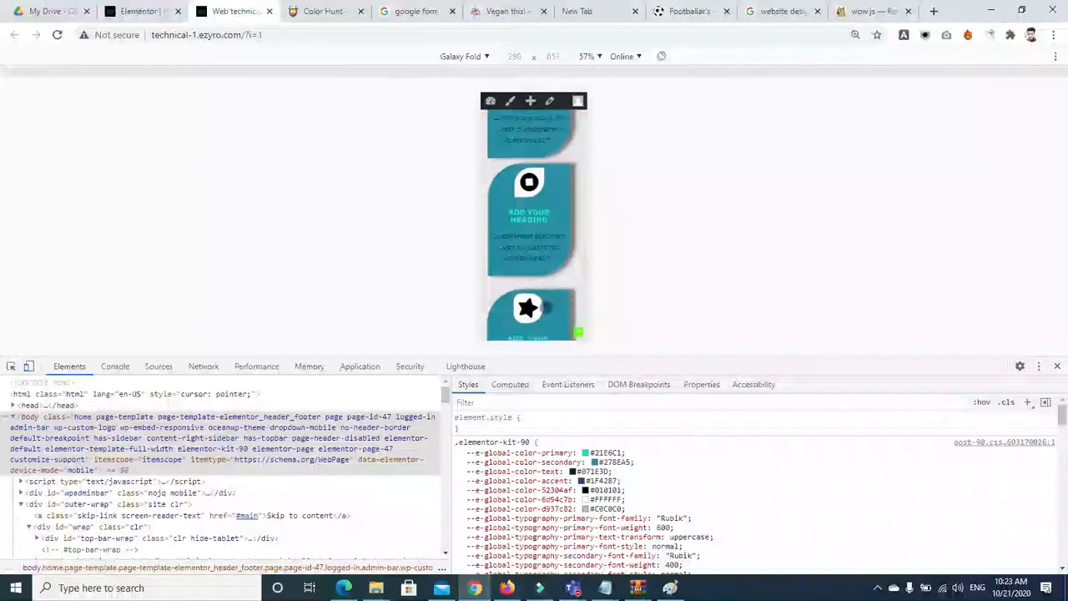
scroll(537, 316, "down", 10)
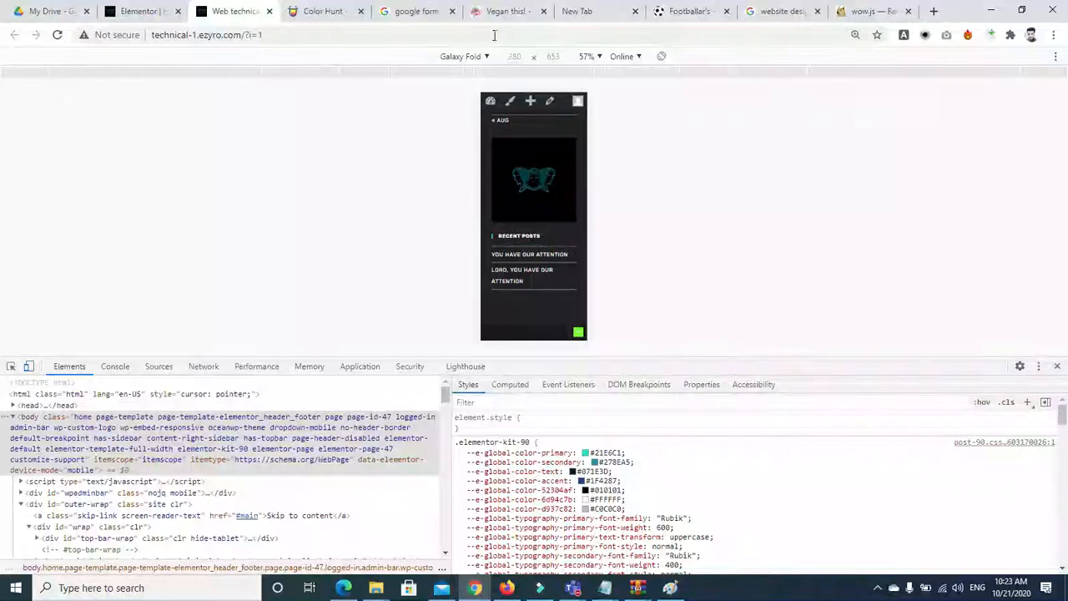
Emulate the live page as an iPad in portrait and review its layout from the footer up to the hero section.
left_click(485, 59)
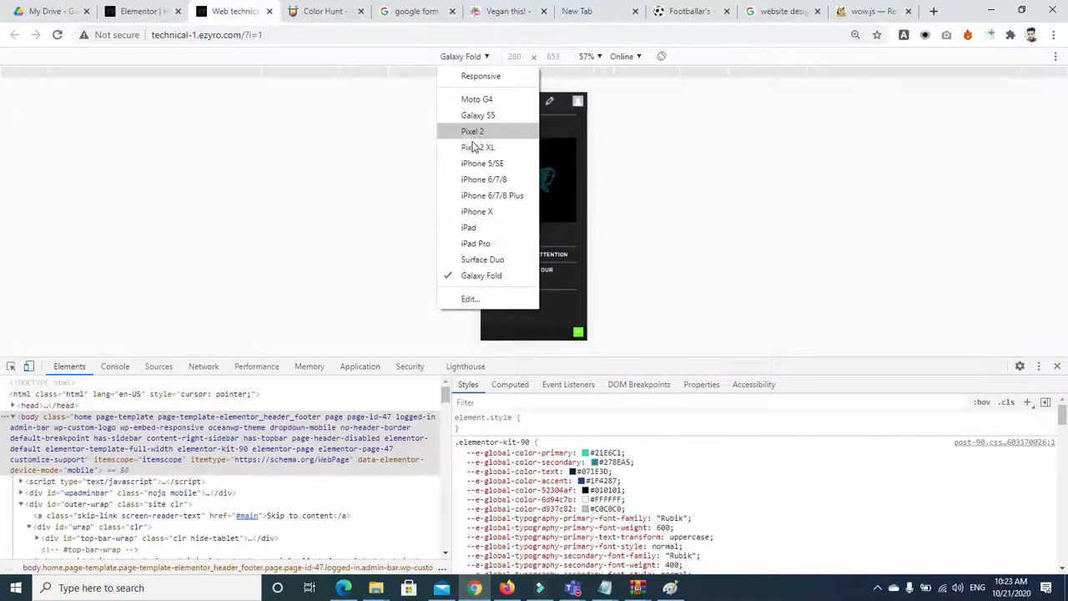
left_click(472, 228)
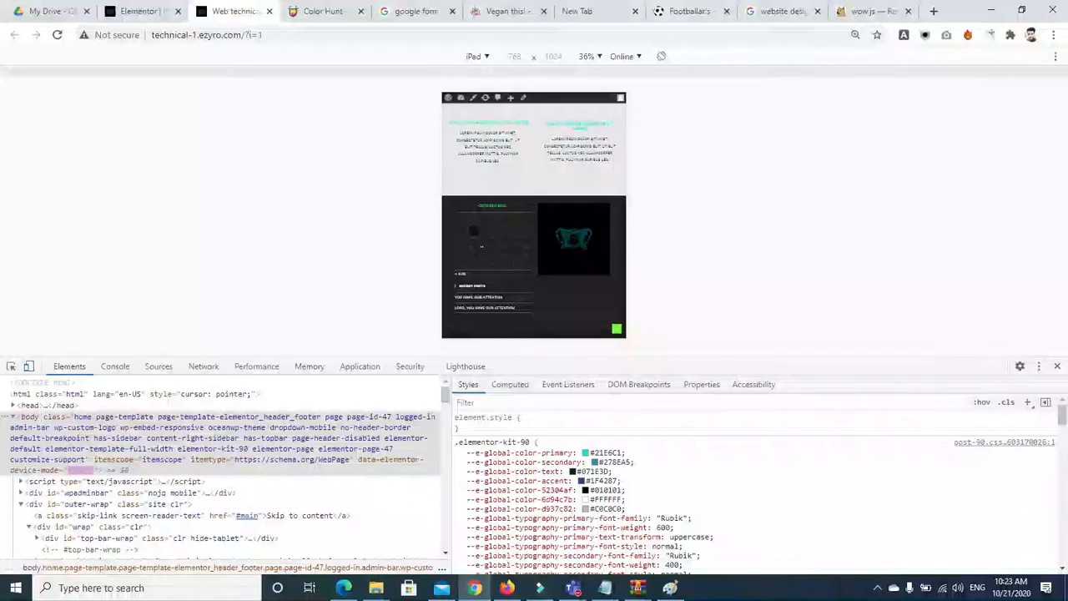
scroll(492, 176, "up", 10)
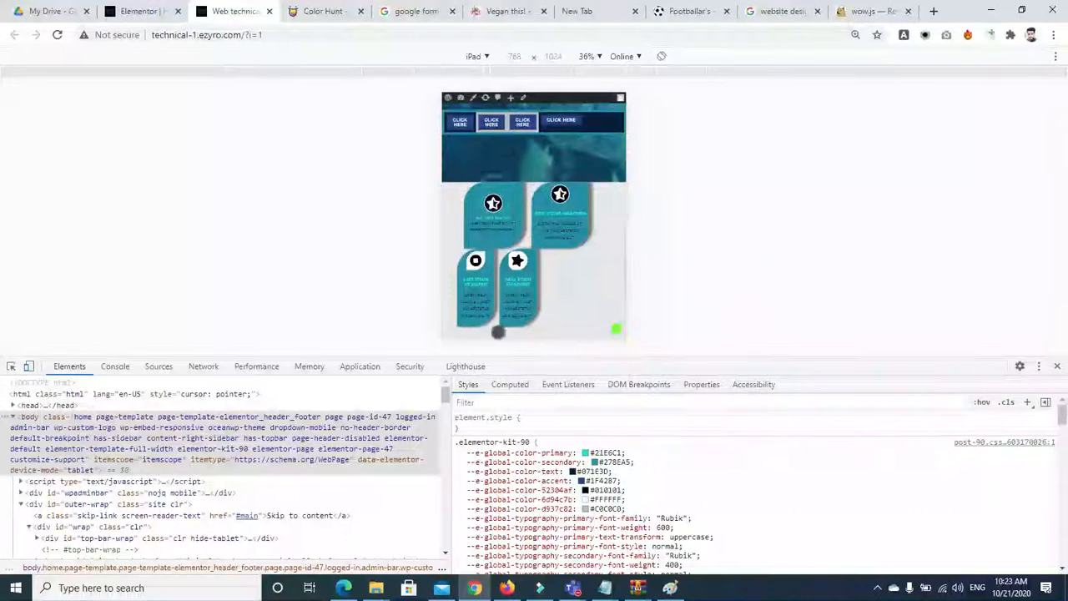
scroll(507, 154, "up", 10)
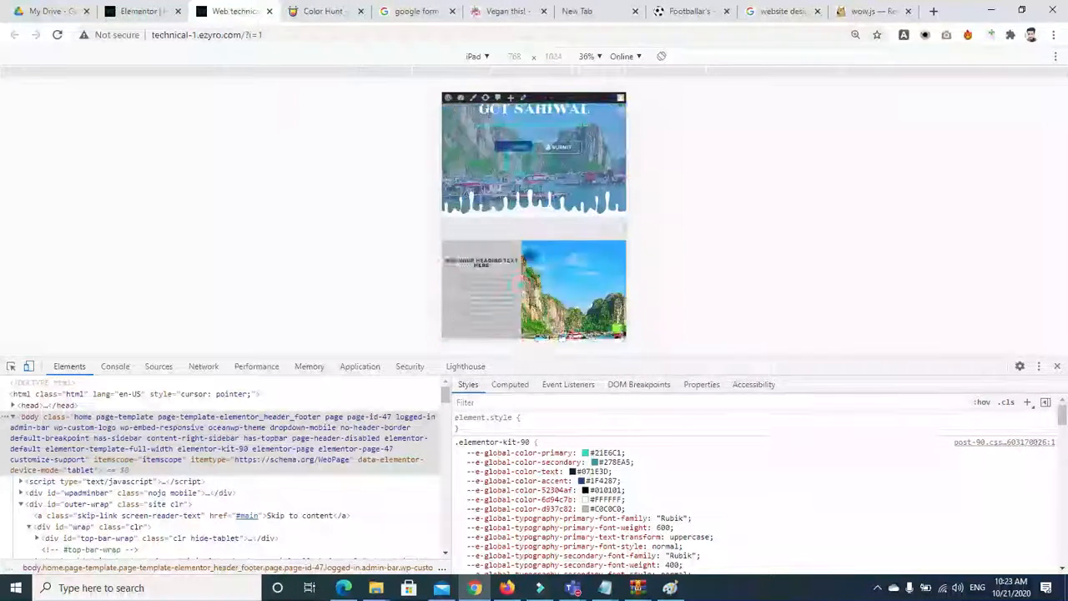
Rotate the emulated iPad to landscape and review the page from the hero down through the image and text sections.
left_click(661, 58)
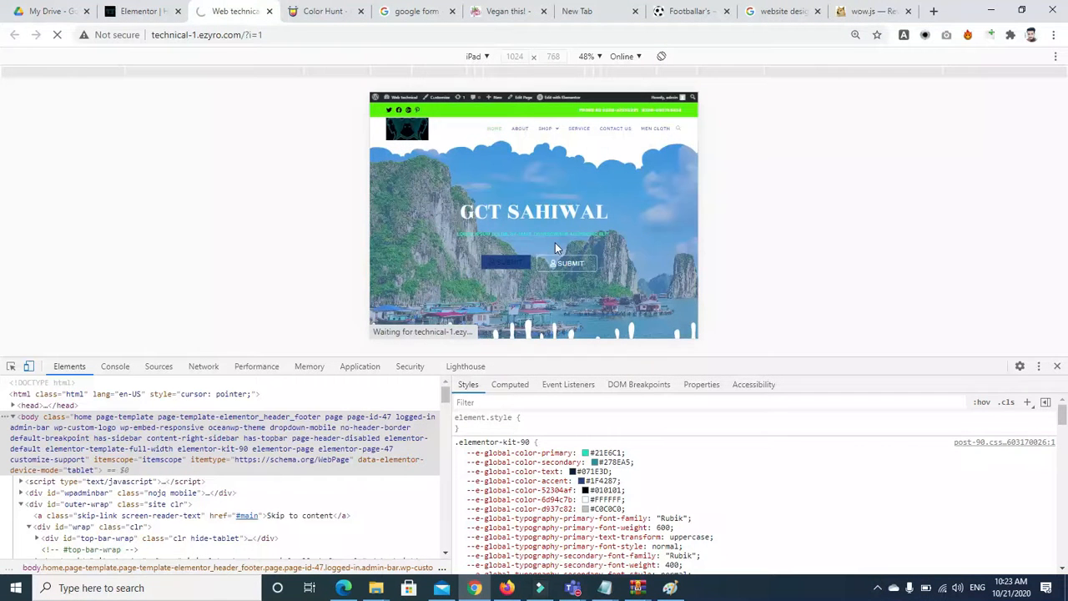
left_click_drag(474, 292, 465, 133)
left_click_drag(476, 268, 459, 99)
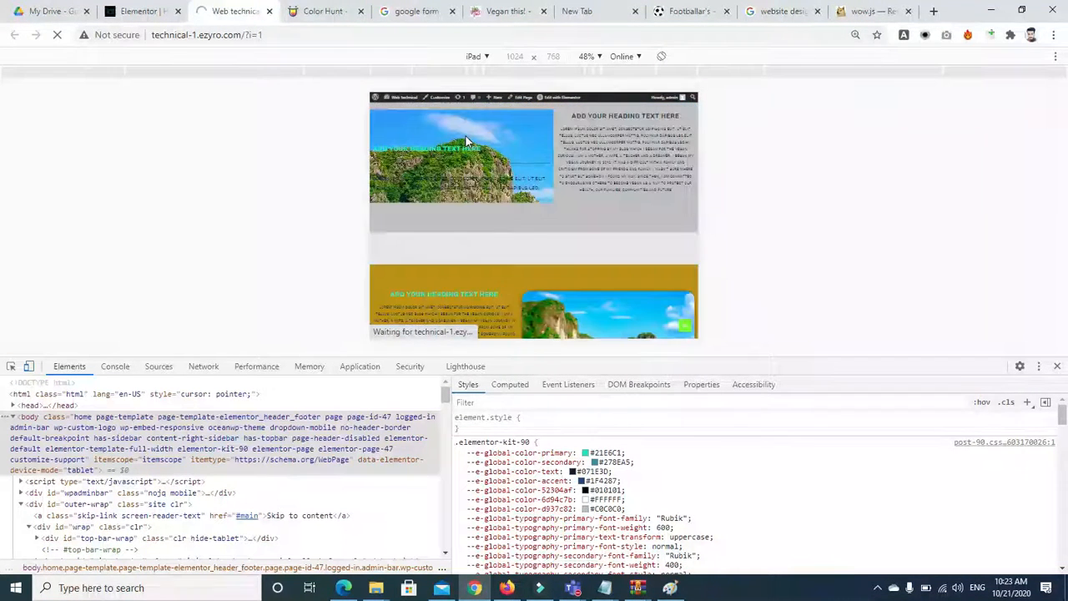